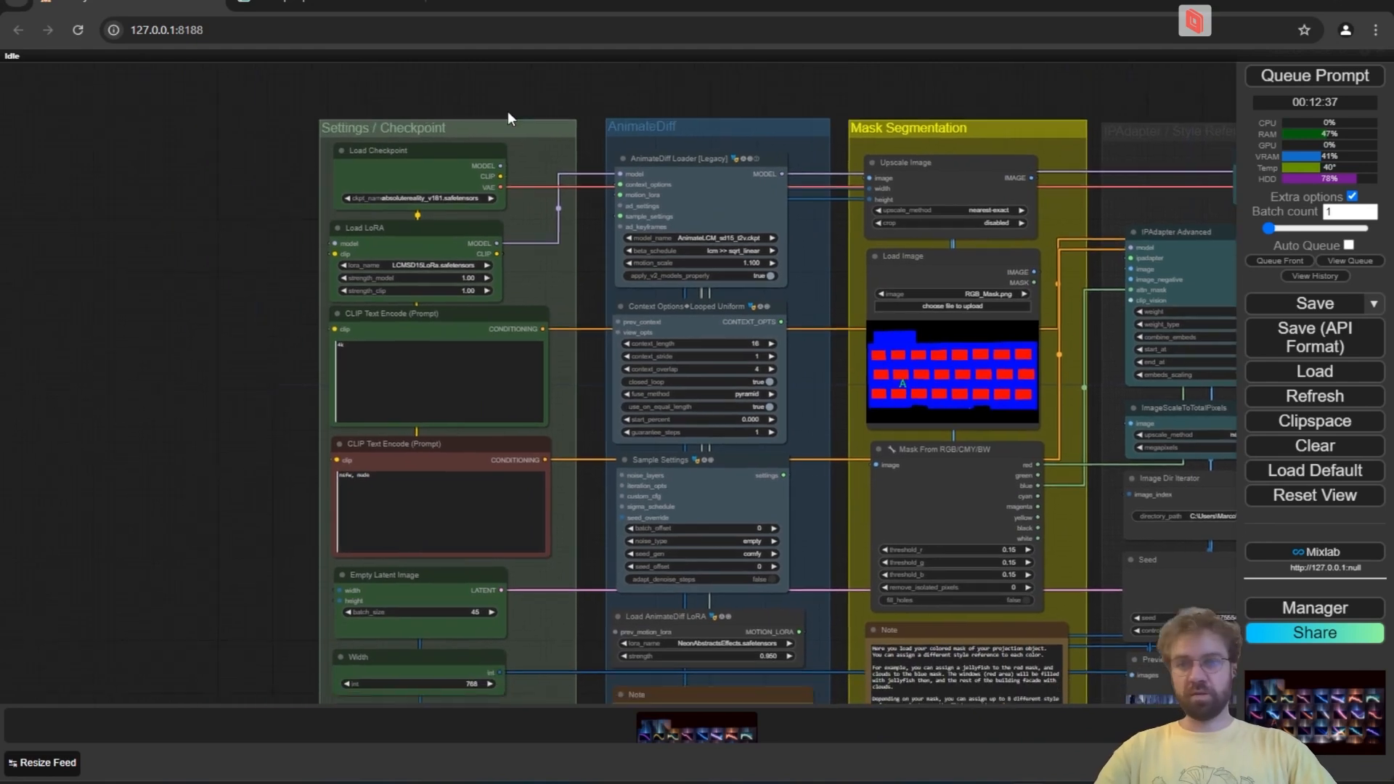
Examine the Load Checkpoint node in the Settings / Checkpoint group and view its list of available checkpoints.
{"action": "left_click_drag", "start_coordinate": [259, 295], "coordinate": [221, 221]}
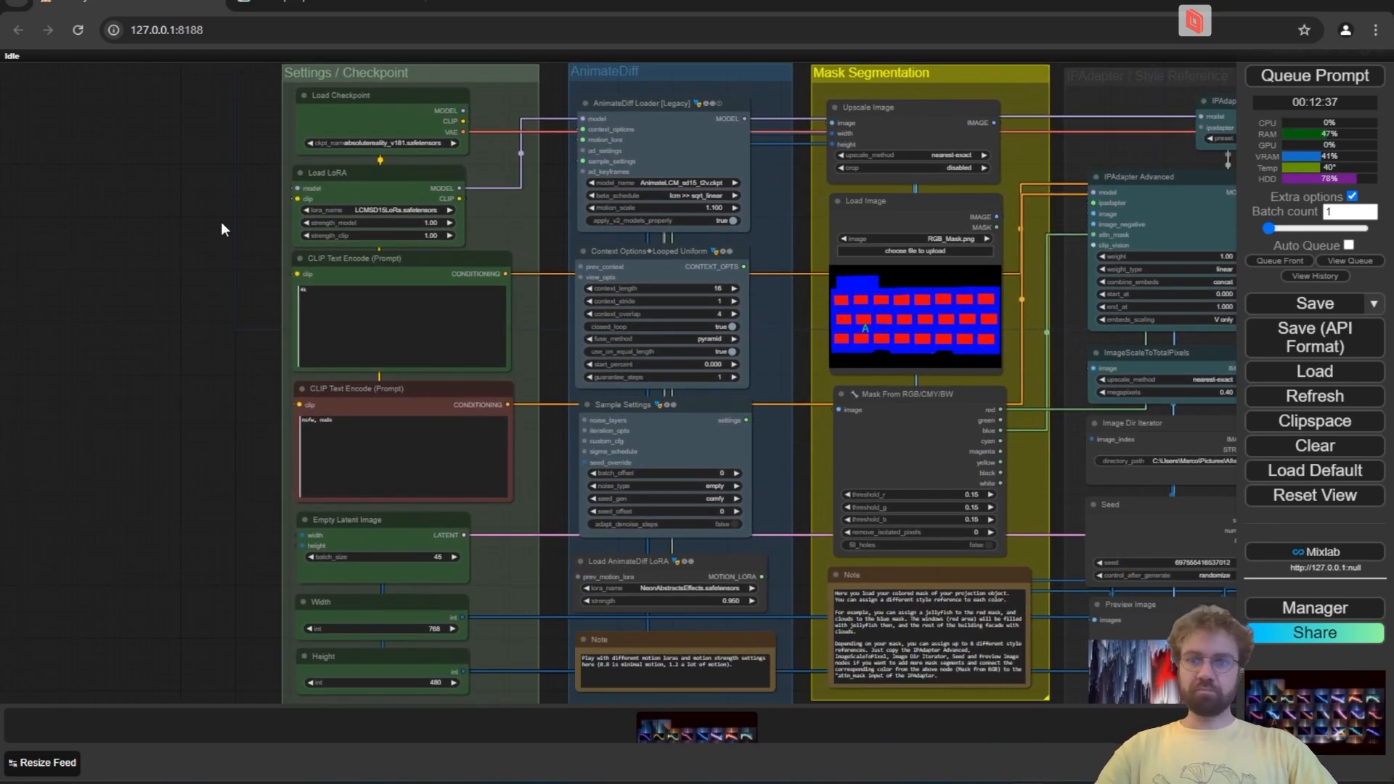
{"action": "scroll", "coordinate": [273, 190], "scroll_direction": "up", "scroll_amount": 4}
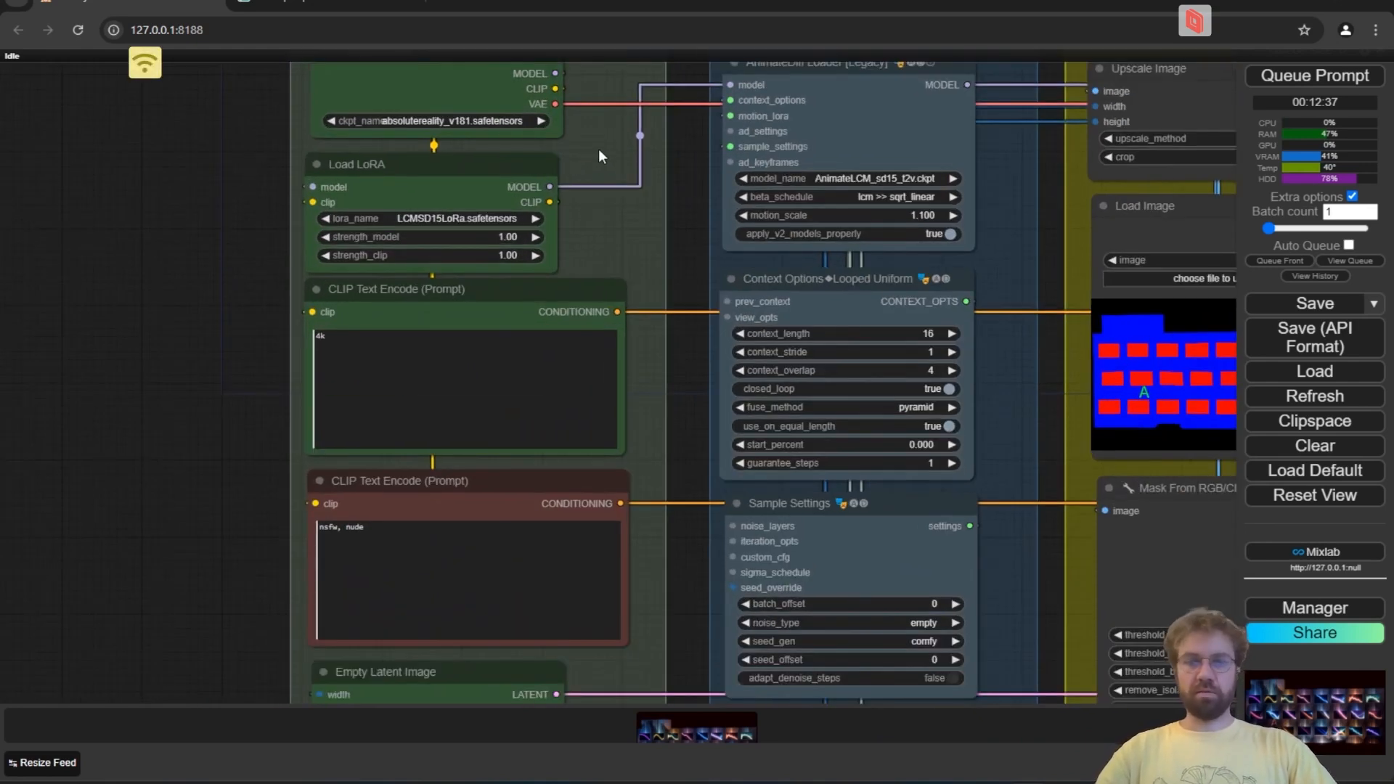
{"action": "left_click_drag", "start_coordinate": [598, 150], "coordinate": [578, 210]}
{"action": "scroll", "coordinate": [591, 211], "scroll_direction": "up", "scroll_amount": 2}
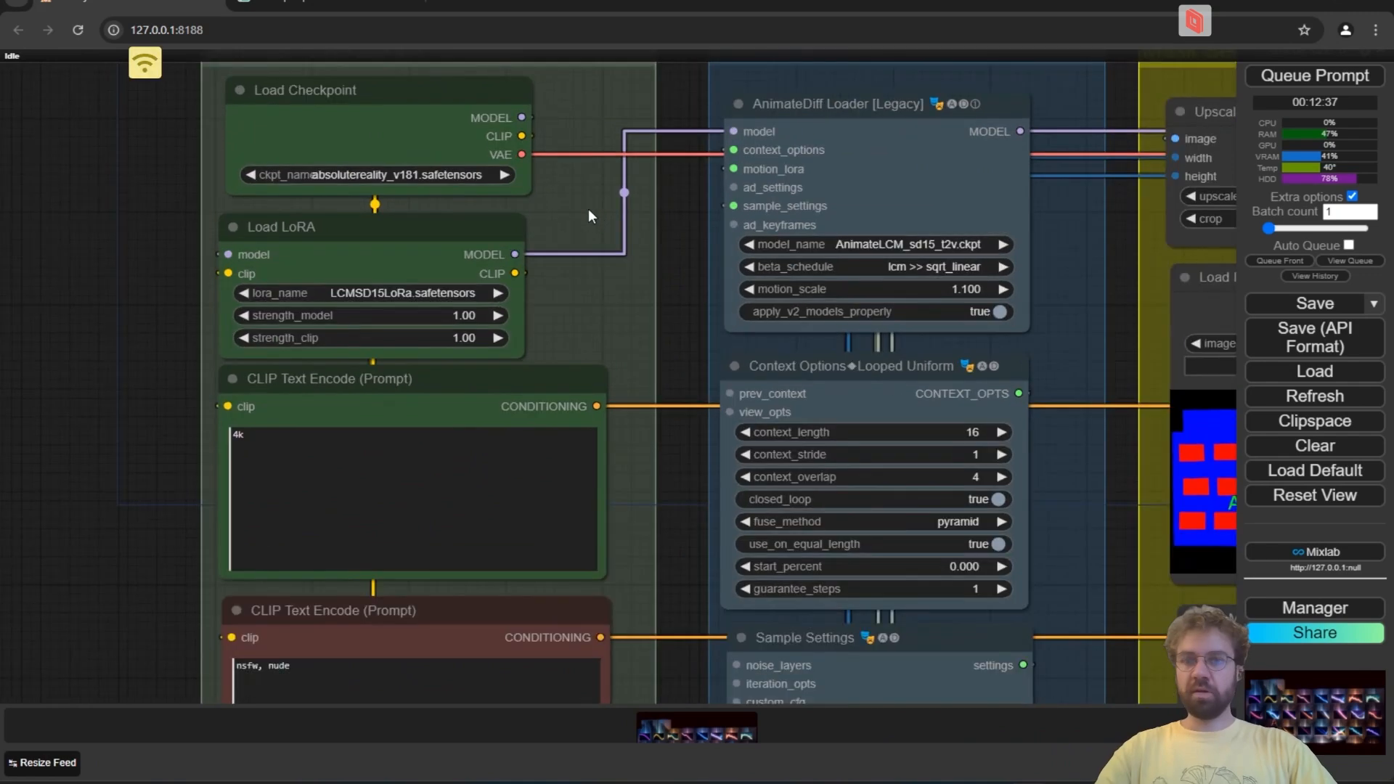
{"action": "scroll", "coordinate": [588, 207], "scroll_direction": "down", "scroll_amount": 2}
{"action": "left_click_drag", "start_coordinate": [582, 130], "coordinate": [565, 219]}
{"action": "scroll", "coordinate": [492, 163], "scroll_direction": "up", "scroll_amount": 6}
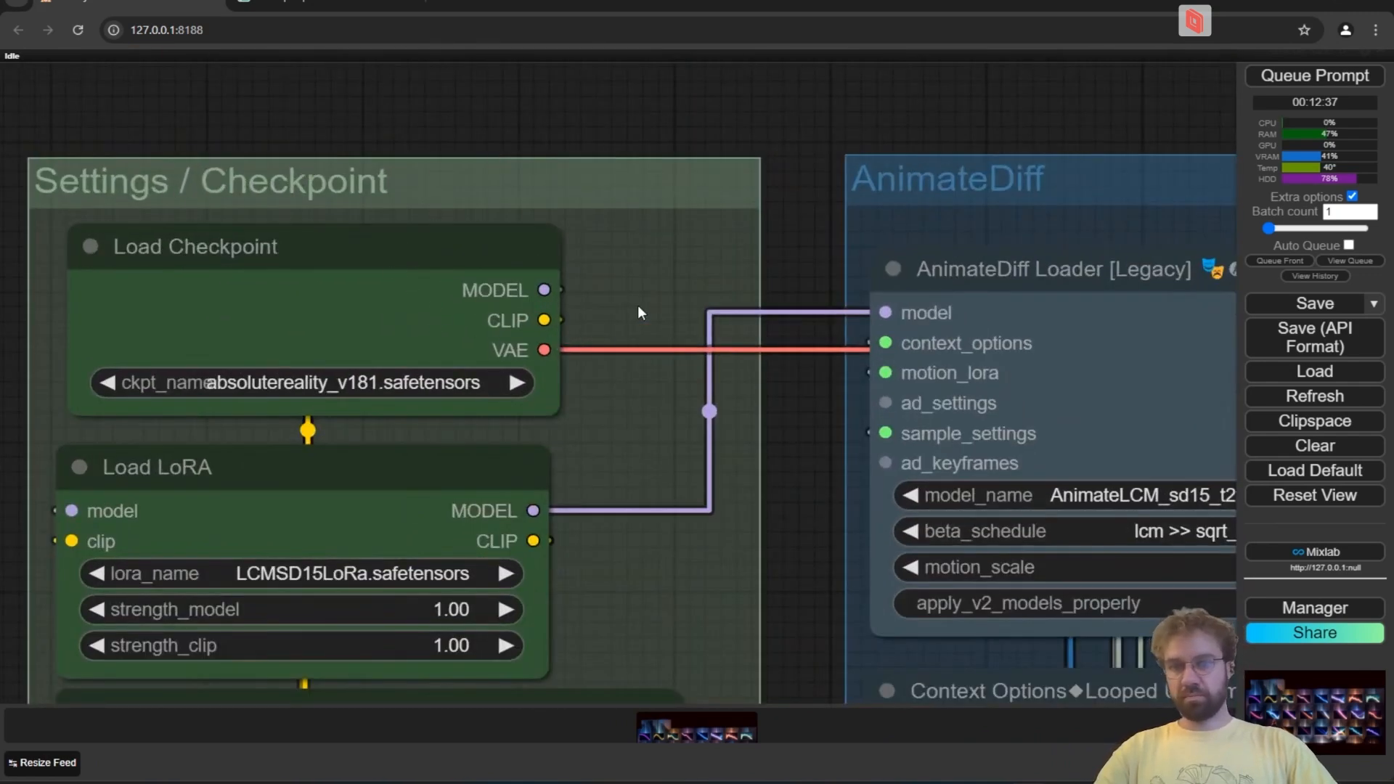
{"action": "left_click_drag", "start_coordinate": [638, 311], "coordinate": [650, 186]}
{"action": "left_click", "coordinate": [405, 249]}
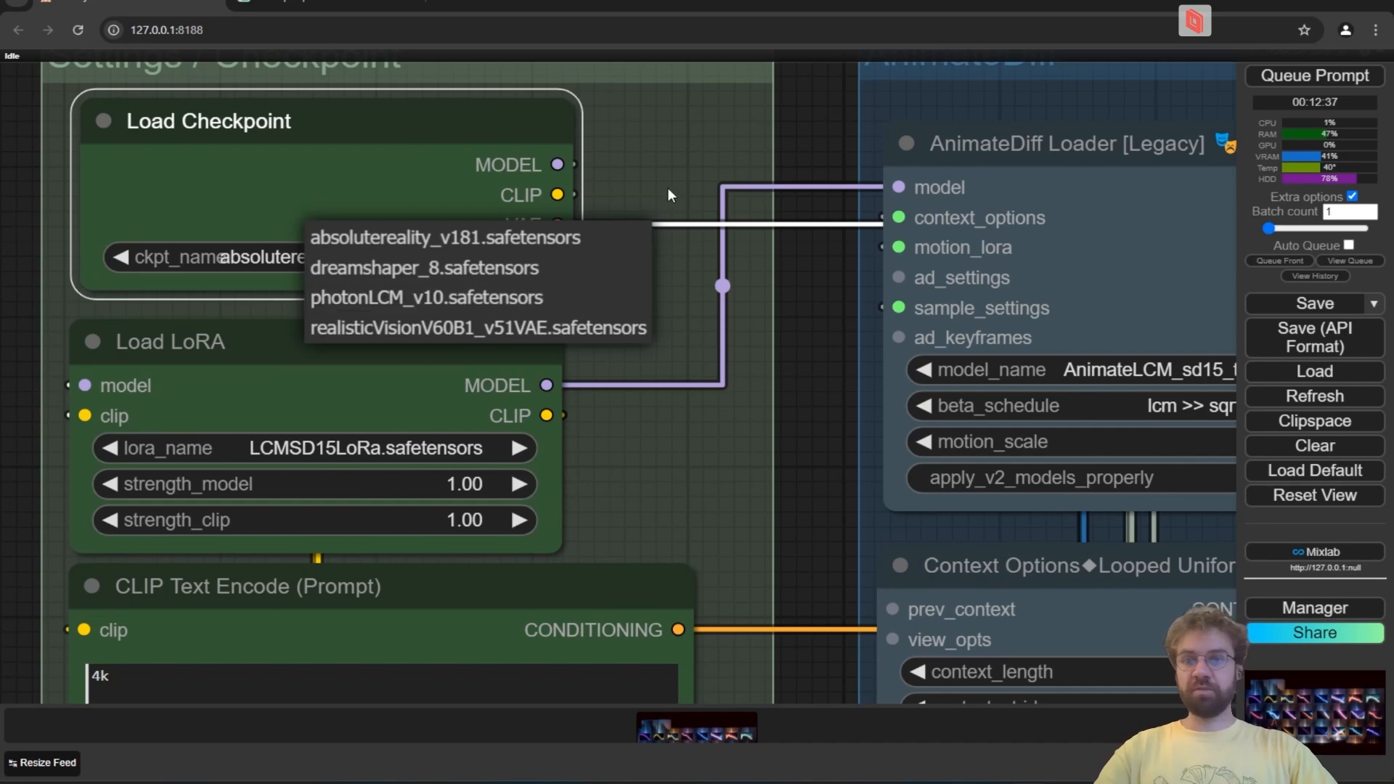
{"action": "left_click", "coordinate": [692, 178]}
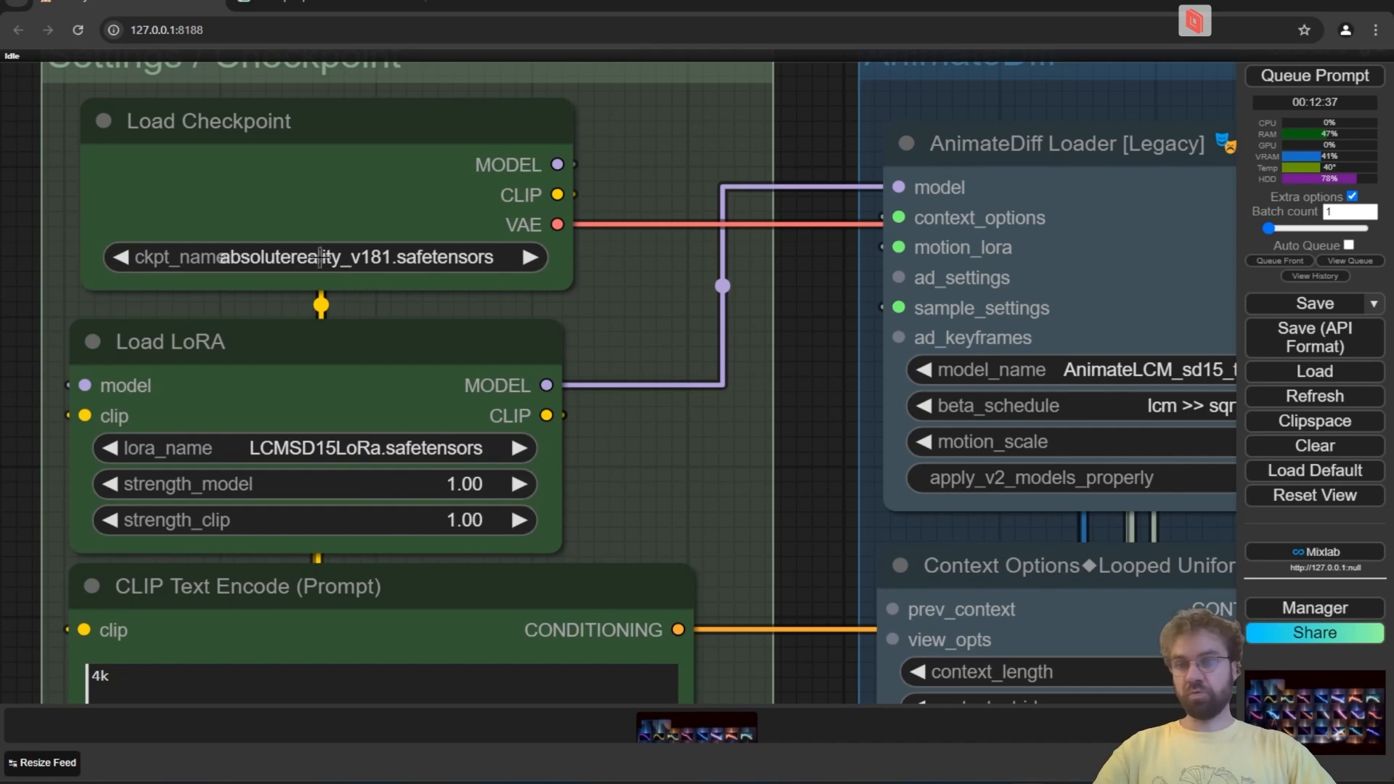
Inspect the Load LoRA node and view its list of available LoRA files without changing the selection.
{"action": "left_click_drag", "start_coordinate": [661, 320], "coordinate": [626, 221]}
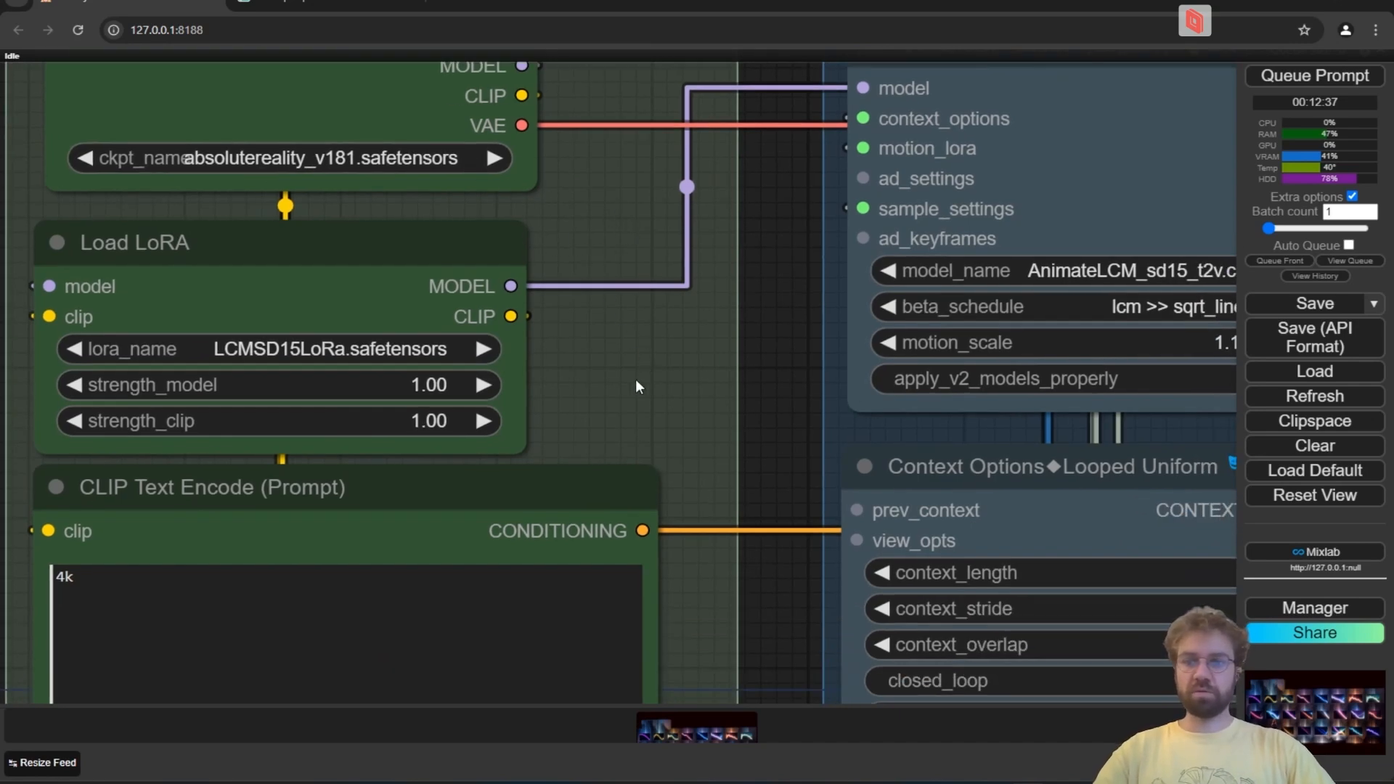
{"action": "left_click_drag", "start_coordinate": [647, 367], "coordinate": [665, 307]}
{"action": "scroll", "coordinate": [677, 302], "scroll_direction": "down", "scroll_amount": 1}
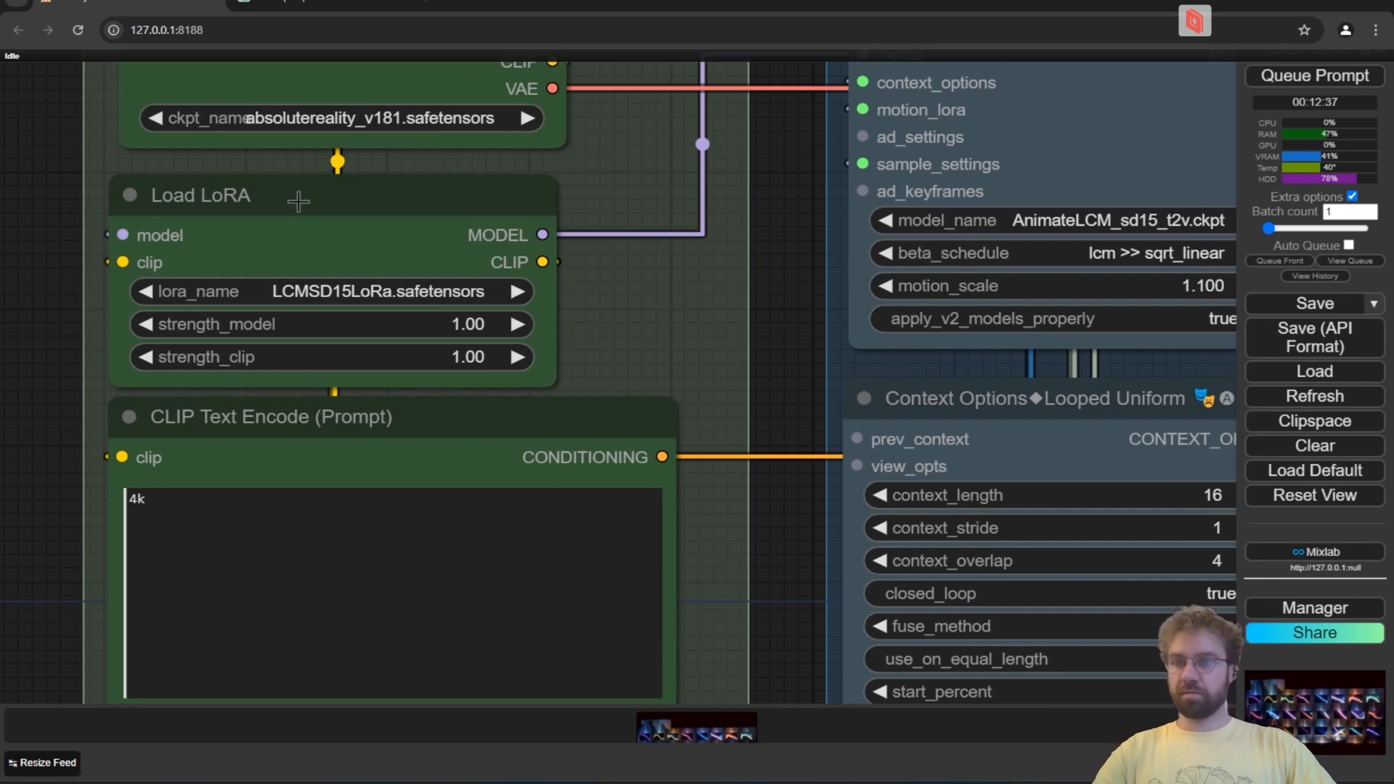
{"action": "left_click", "coordinate": [373, 292]}
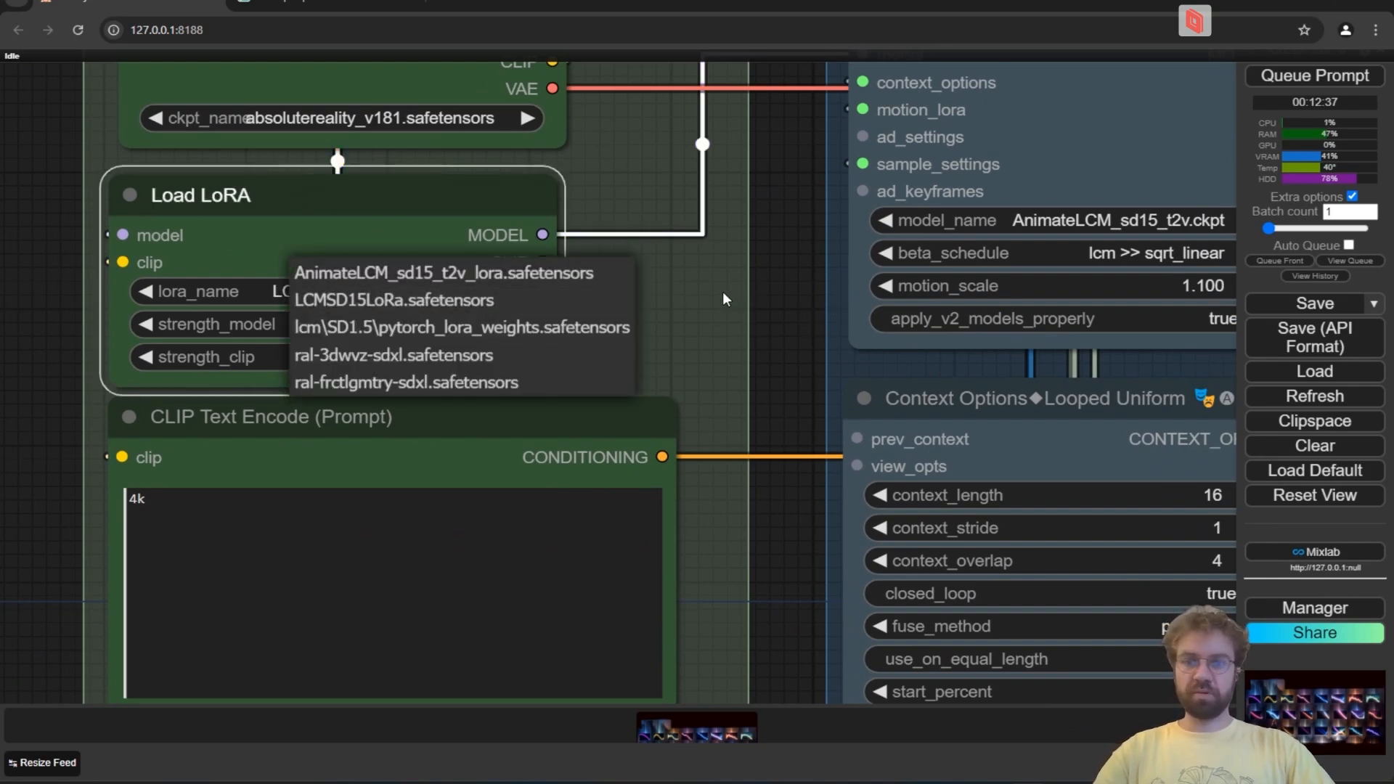
{"action": "left_click", "coordinate": [693, 336]}
Review the positive and negative CLIP Text Encode prompt nodes.
{"action": "left_click_drag", "start_coordinate": [661, 289], "coordinate": [638, 114]}
{"action": "scroll", "coordinate": [637, 114], "scroll_direction": "down", "scroll_amount": 5}
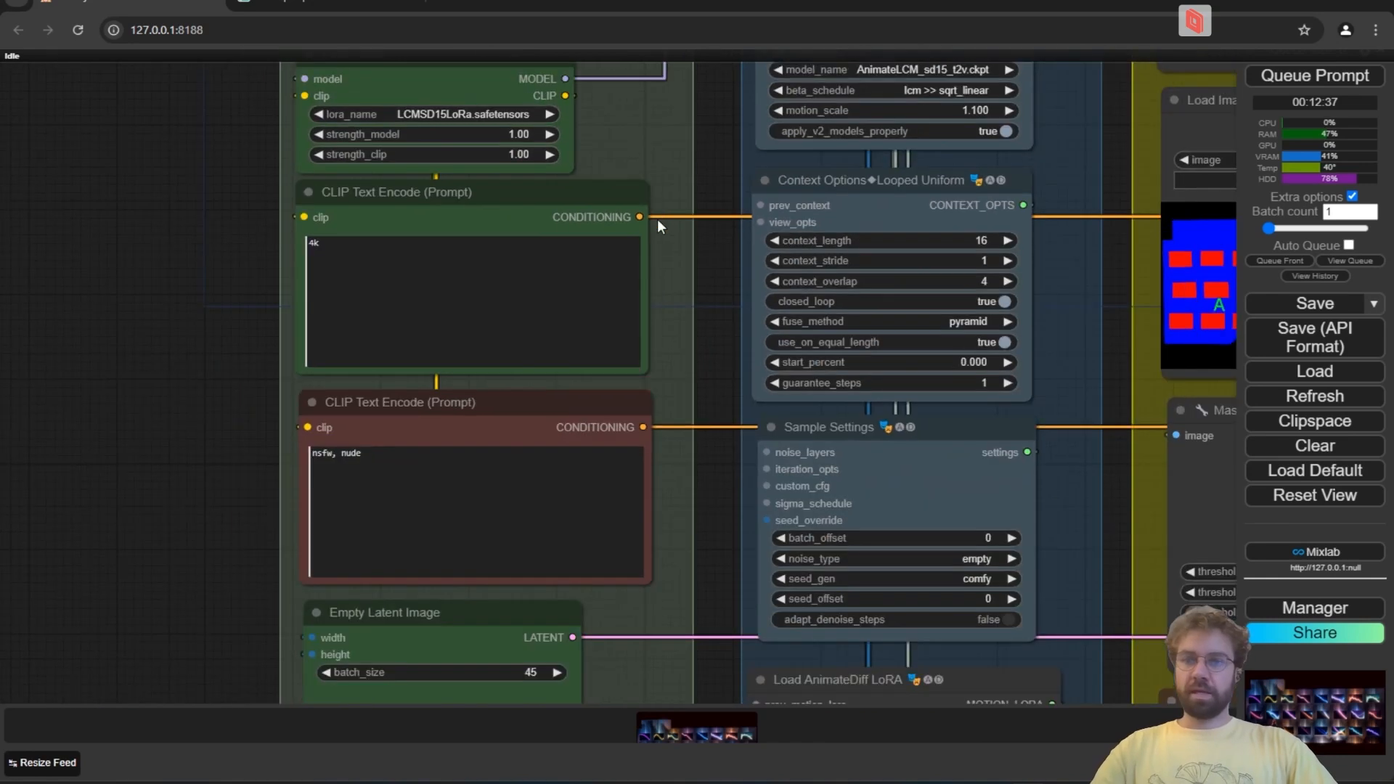
{"action": "left_click_drag", "start_coordinate": [669, 290], "coordinate": [663, 258]}
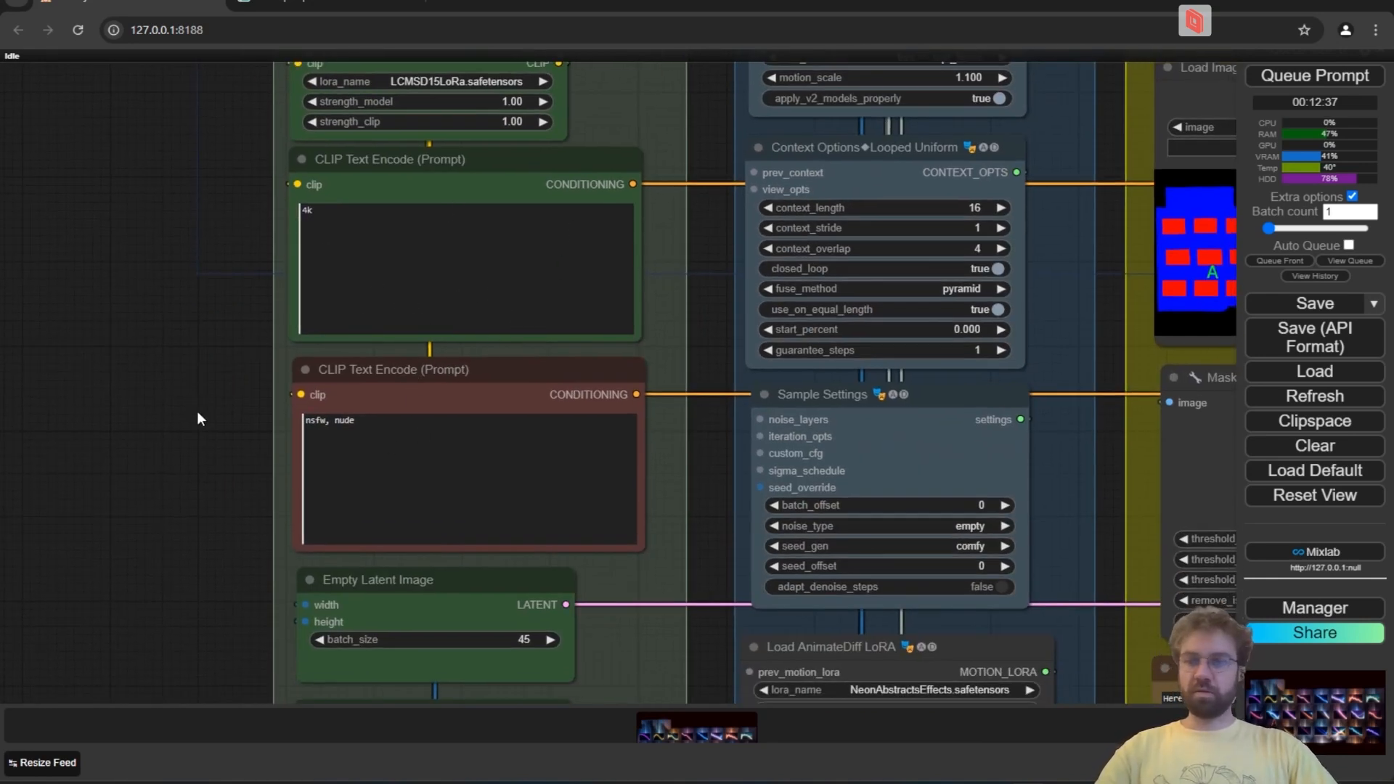
{"action": "left_click_drag", "start_coordinate": [197, 412], "coordinate": [165, 339]}
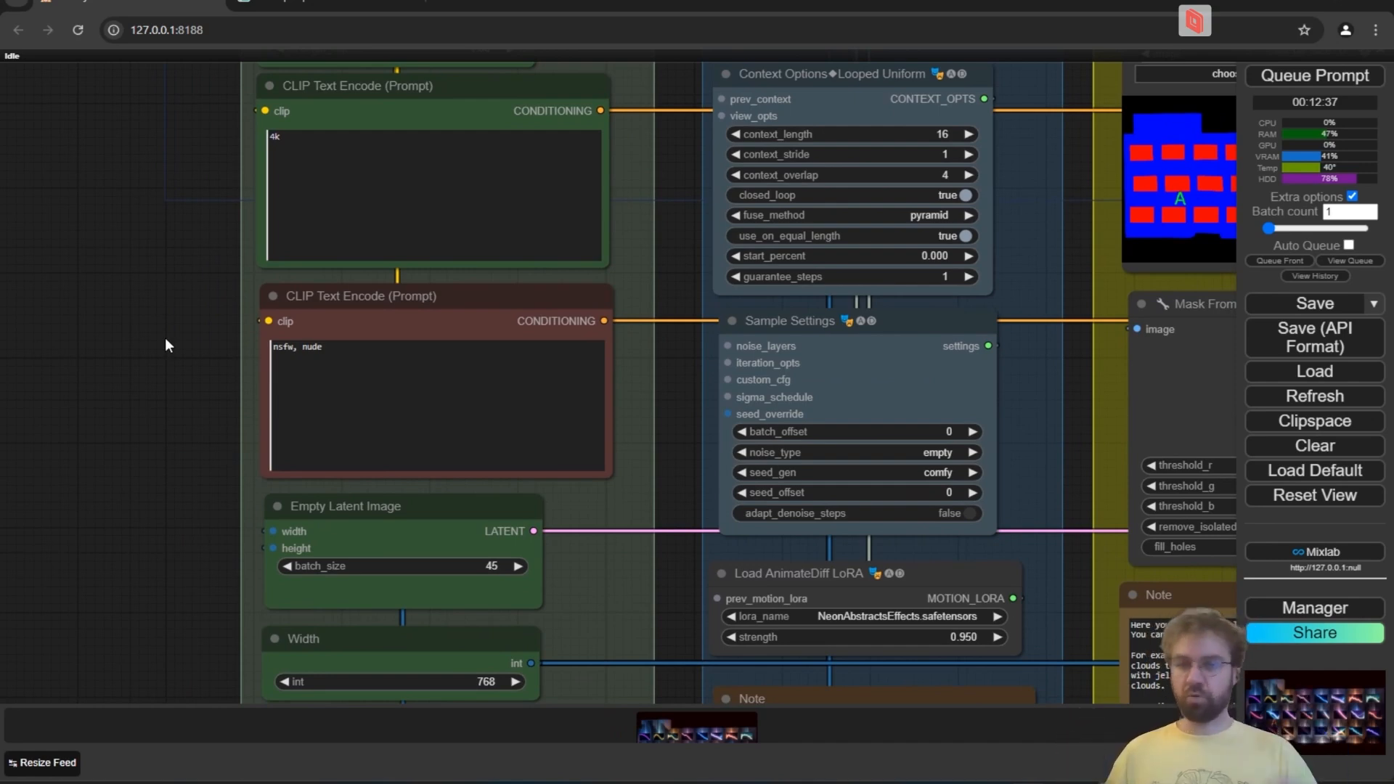
Examine the batch size, width and height nodes and the note on output resolution and video length.
{"action": "left_click_drag", "start_coordinate": [162, 405], "coordinate": [131, 212]}
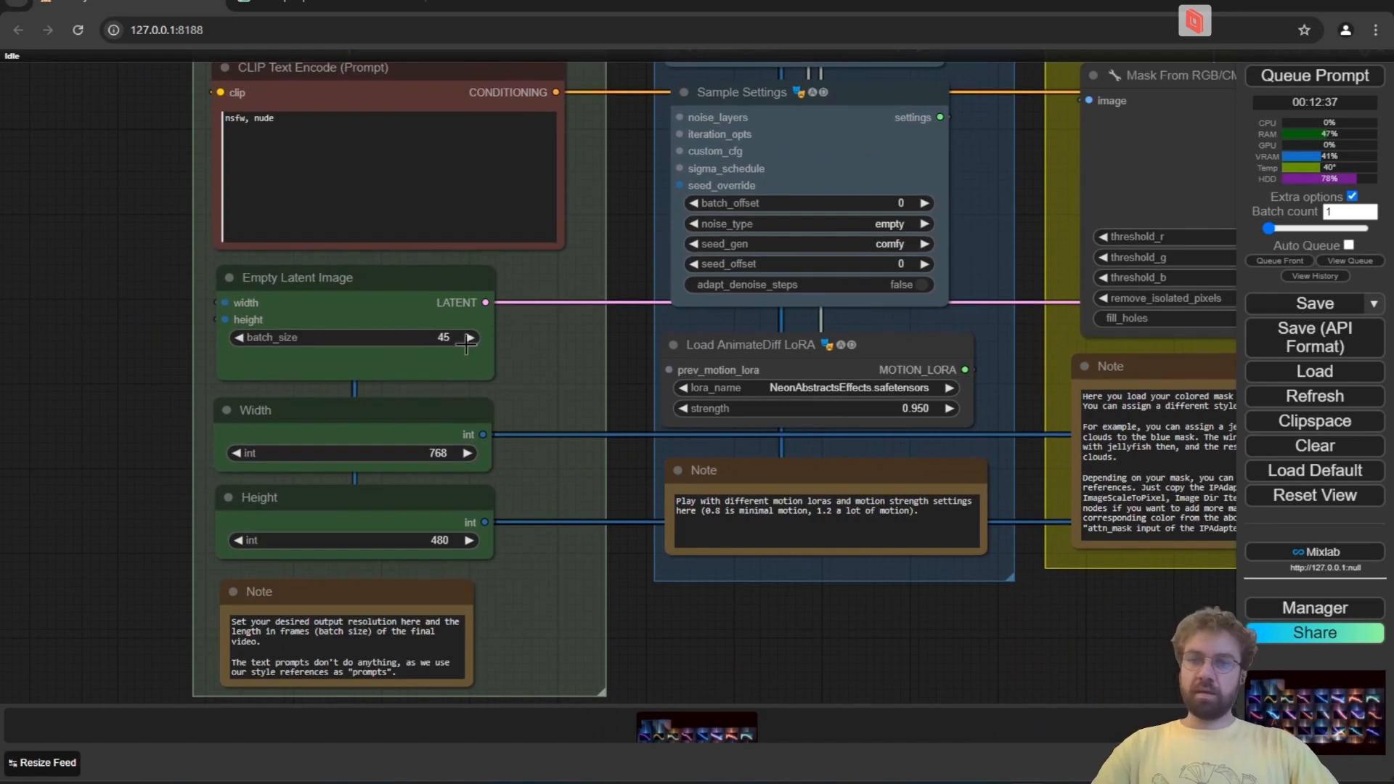
{"action": "scroll", "coordinate": [598, 339], "scroll_direction": "up", "scroll_amount": 5}
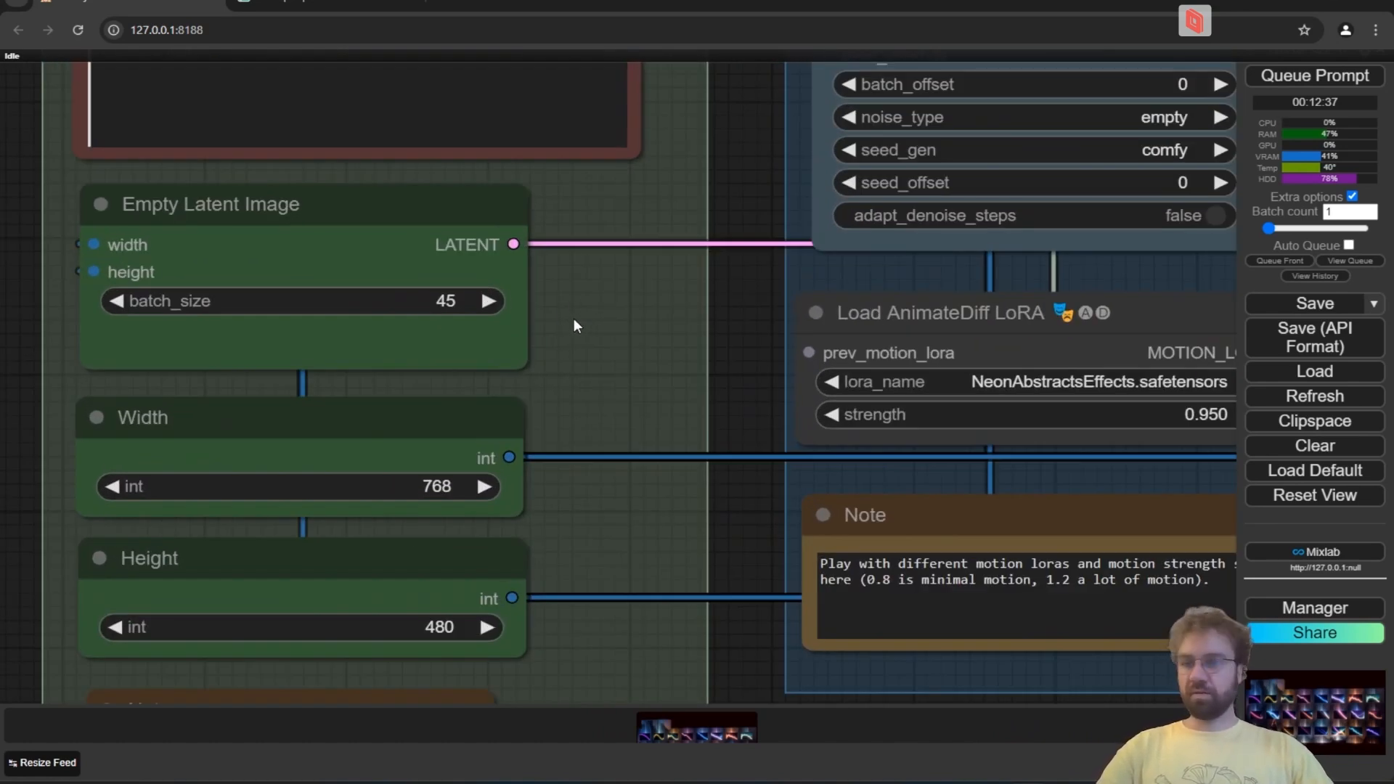
{"action": "left_click_drag", "start_coordinate": [658, 332], "coordinate": [730, 345]}
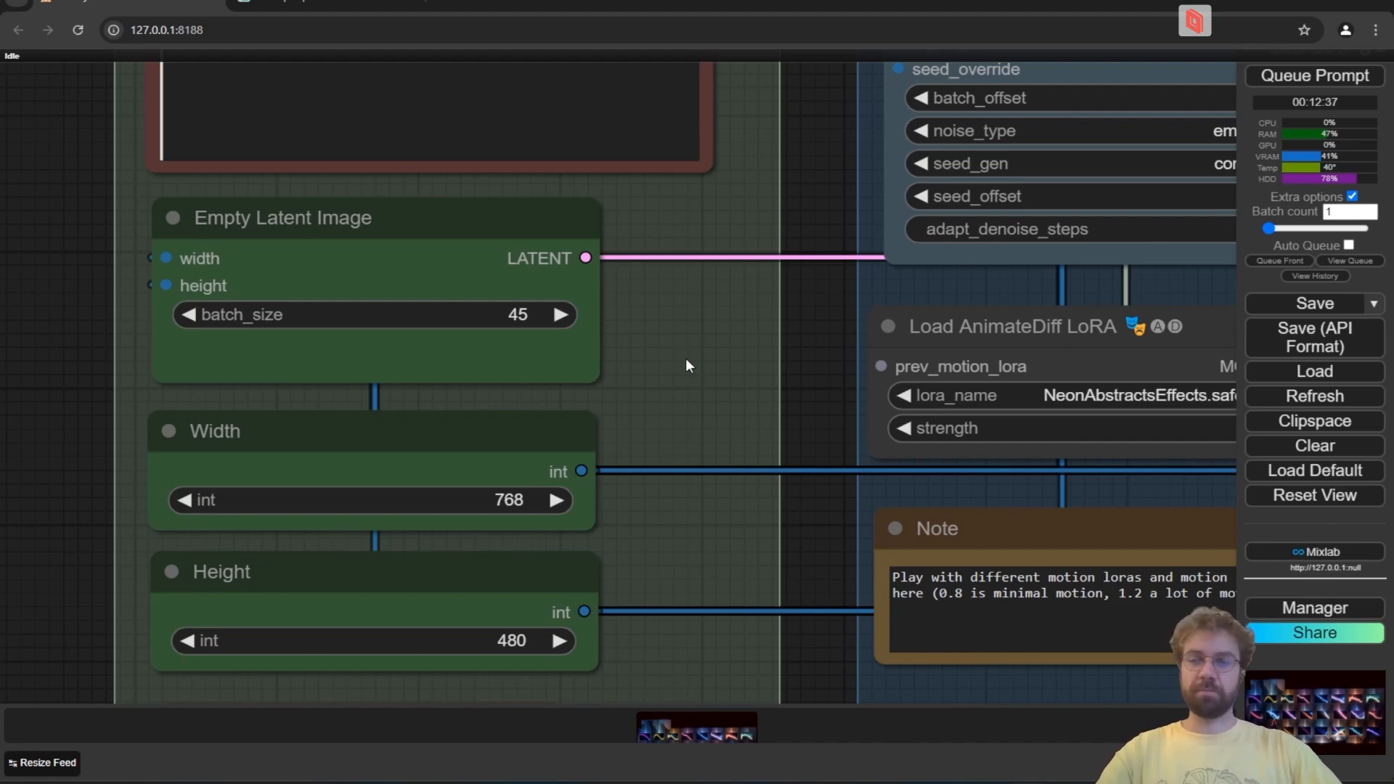
{"action": "left_click_drag", "start_coordinate": [699, 380], "coordinate": [686, 242]}
{"action": "left_click_drag", "start_coordinate": [664, 391], "coordinate": [674, 326]}
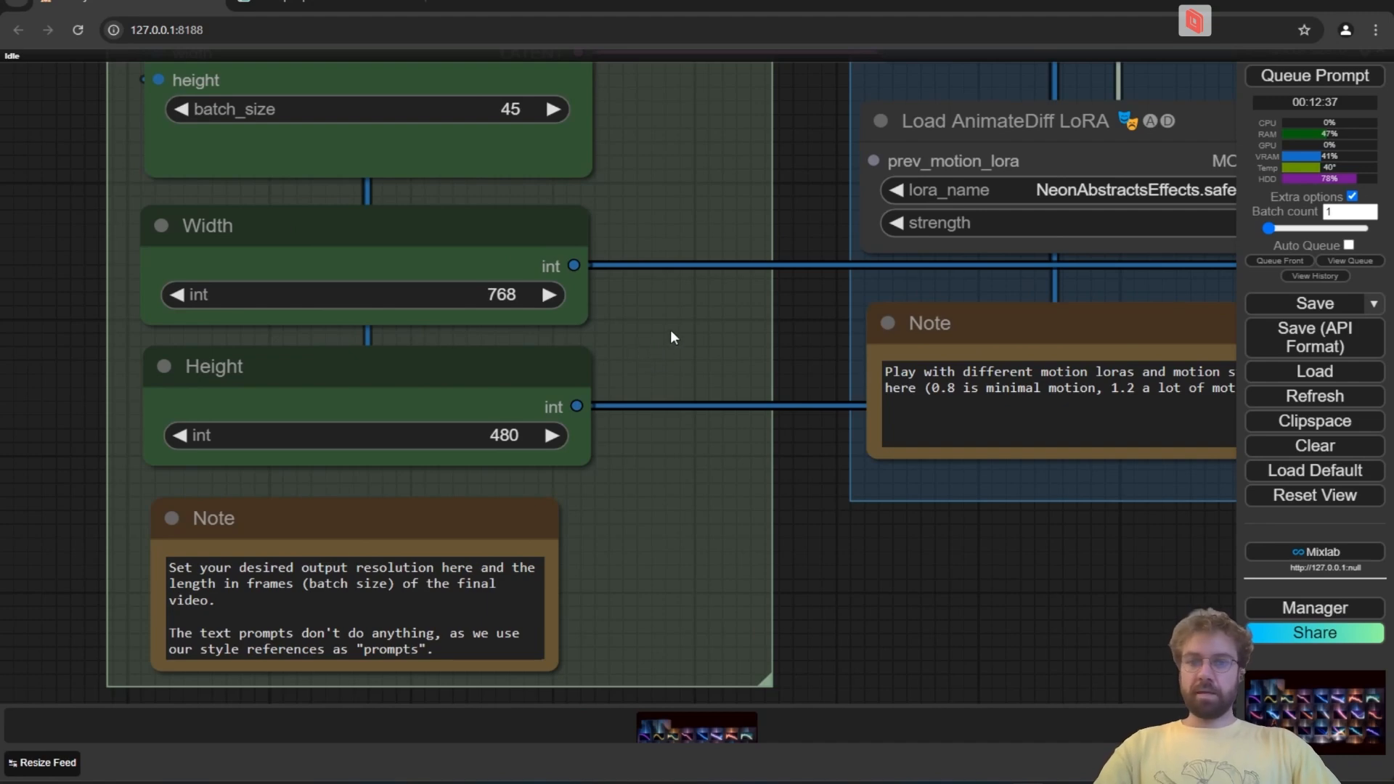
{"action": "left_click_drag", "start_coordinate": [671, 331], "coordinate": [704, 336]}
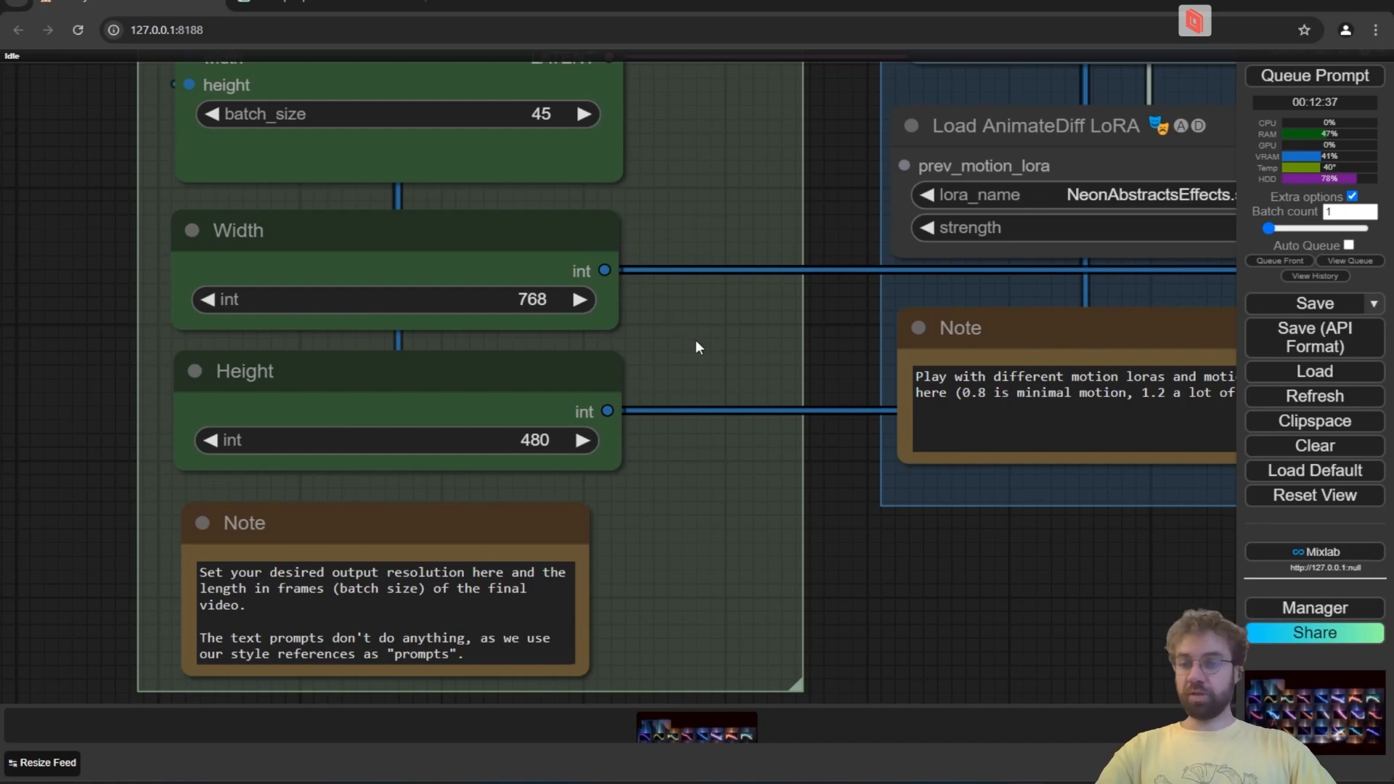
Examine the AnimateDiff Loader and Context Options nodes in the AnimateDiff group.
{"action": "scroll", "coordinate": [708, 332], "scroll_direction": "down", "scroll_amount": 6}
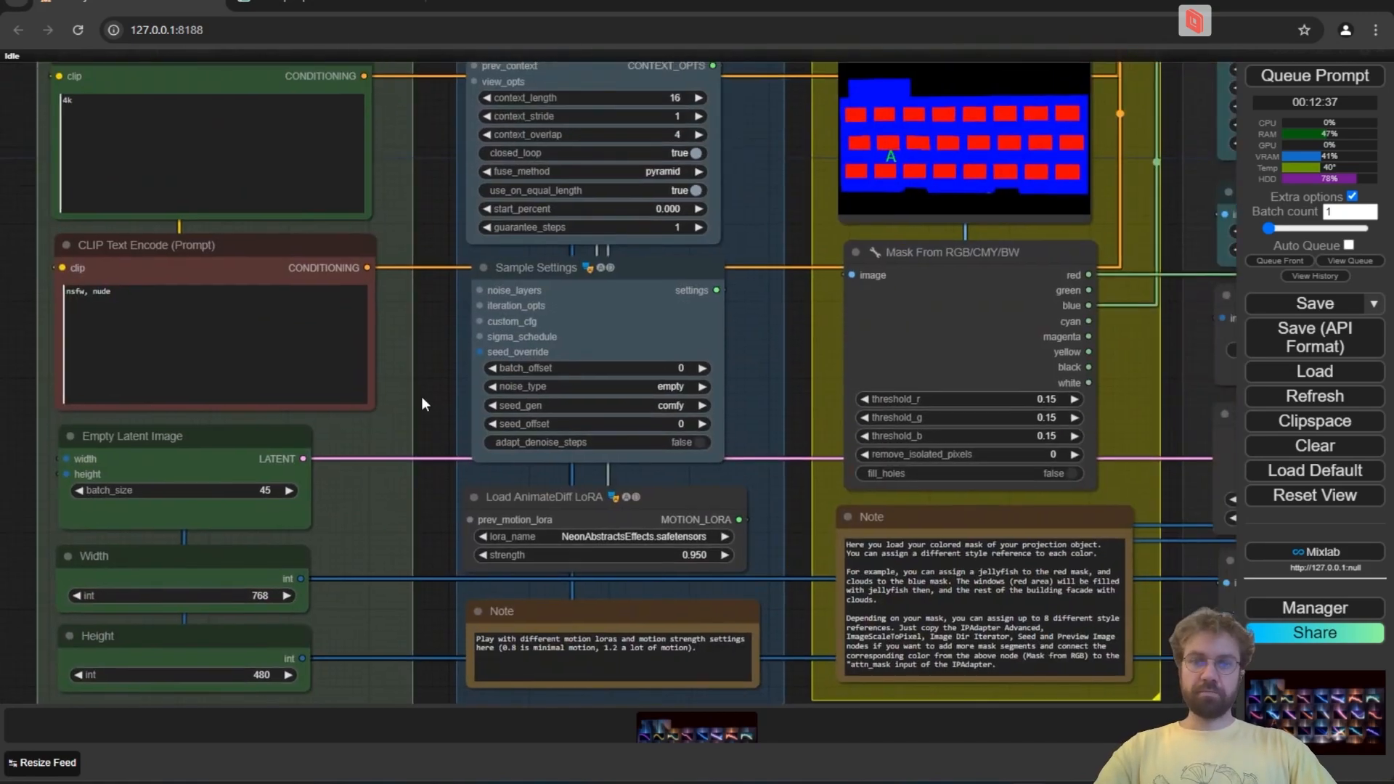
{"action": "scroll", "coordinate": [611, 327], "scroll_direction": "up", "scroll_amount": 5}
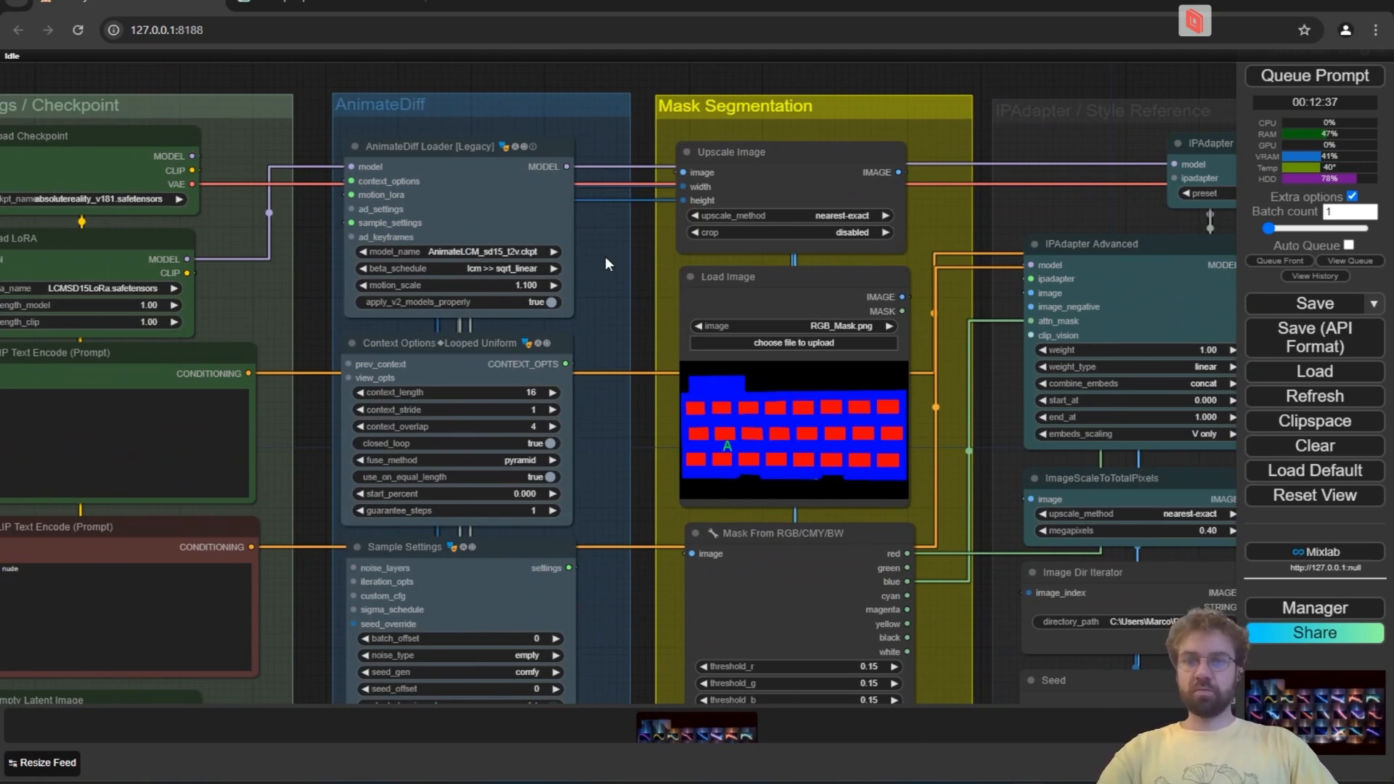
{"action": "left_click_drag", "start_coordinate": [604, 255], "coordinate": [608, 237]}
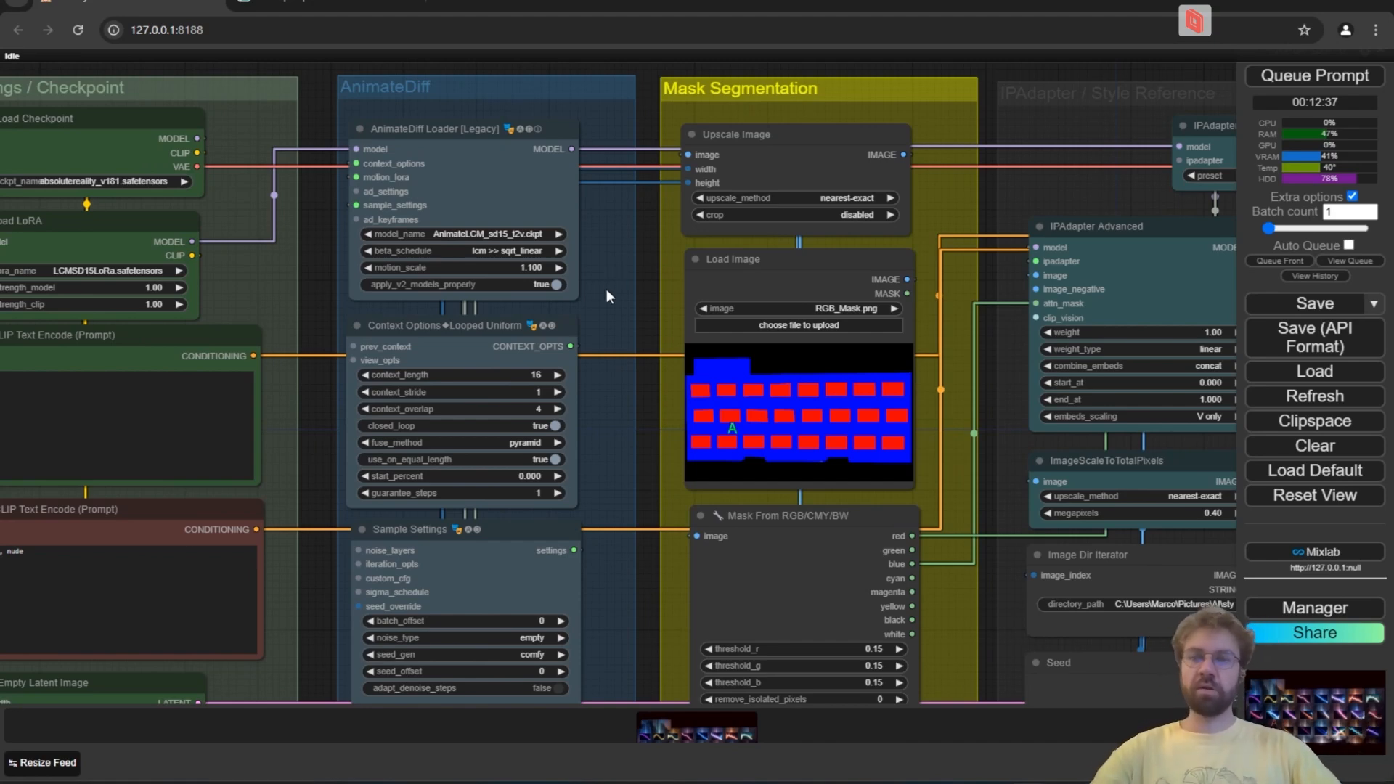
{"action": "scroll", "coordinate": [613, 263], "scroll_direction": "up", "scroll_amount": 2}
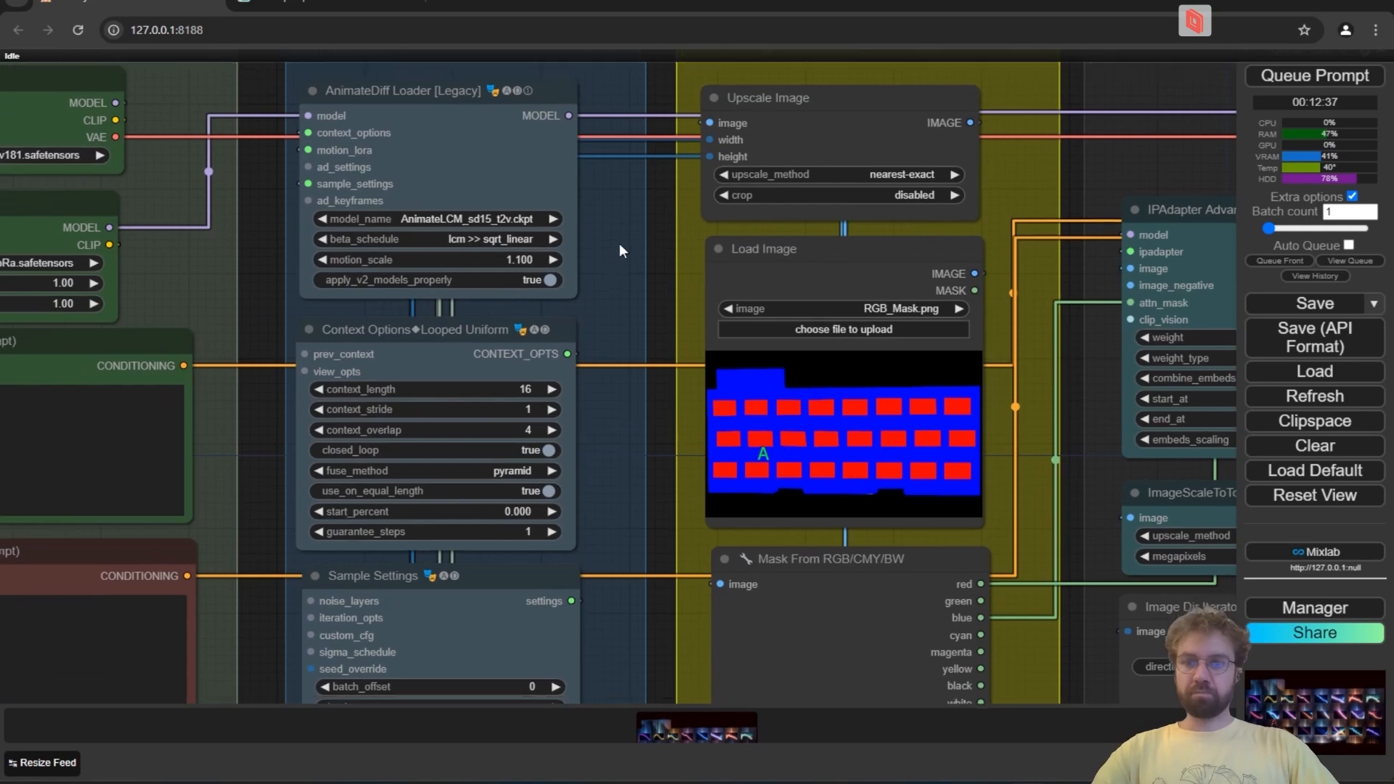
{"action": "left_click_drag", "start_coordinate": [621, 246], "coordinate": [647, 231]}
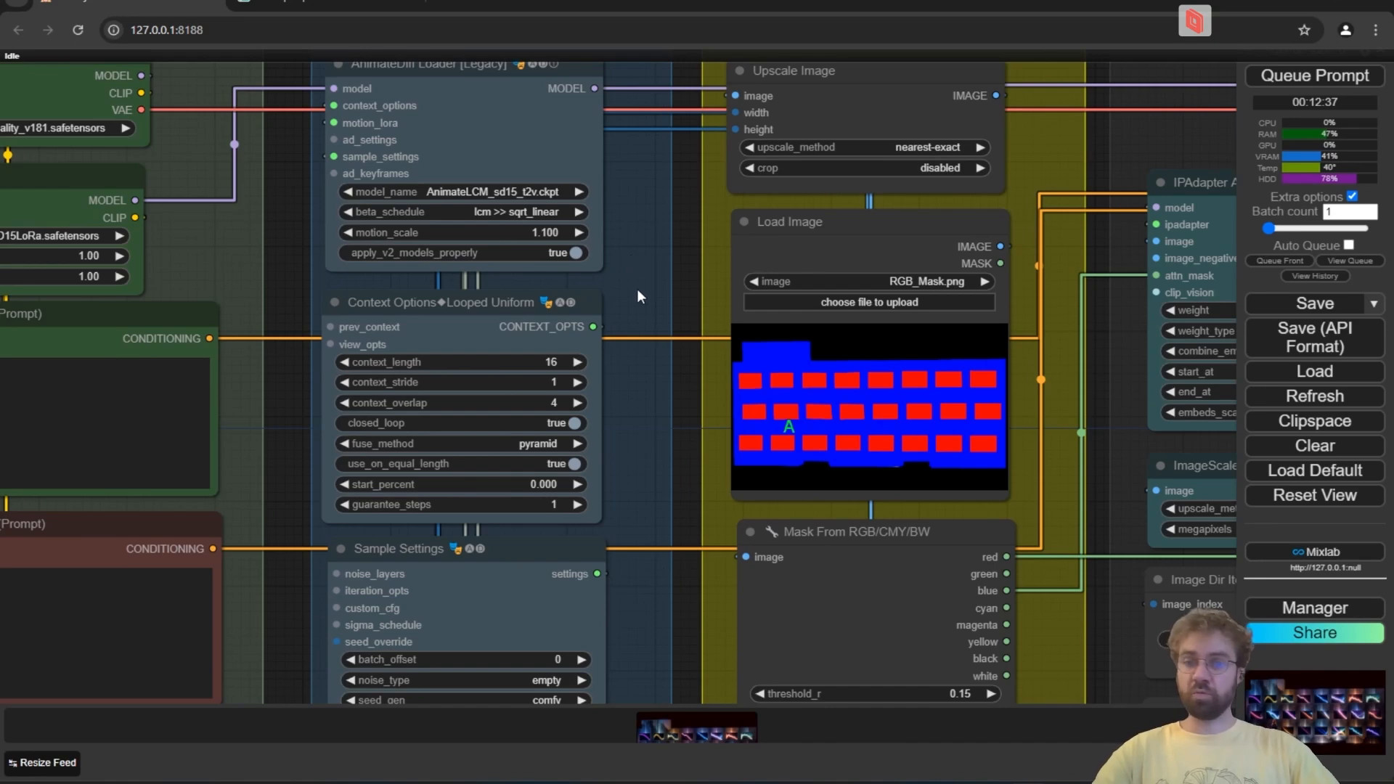
Review the available motion LoRAs in the Load AnimateDiff LoRA node and choose NeonAbstractsEffects.safetensors.
{"action": "scroll", "coordinate": [644, 357], "scroll_direction": "down", "scroll_amount": 5}
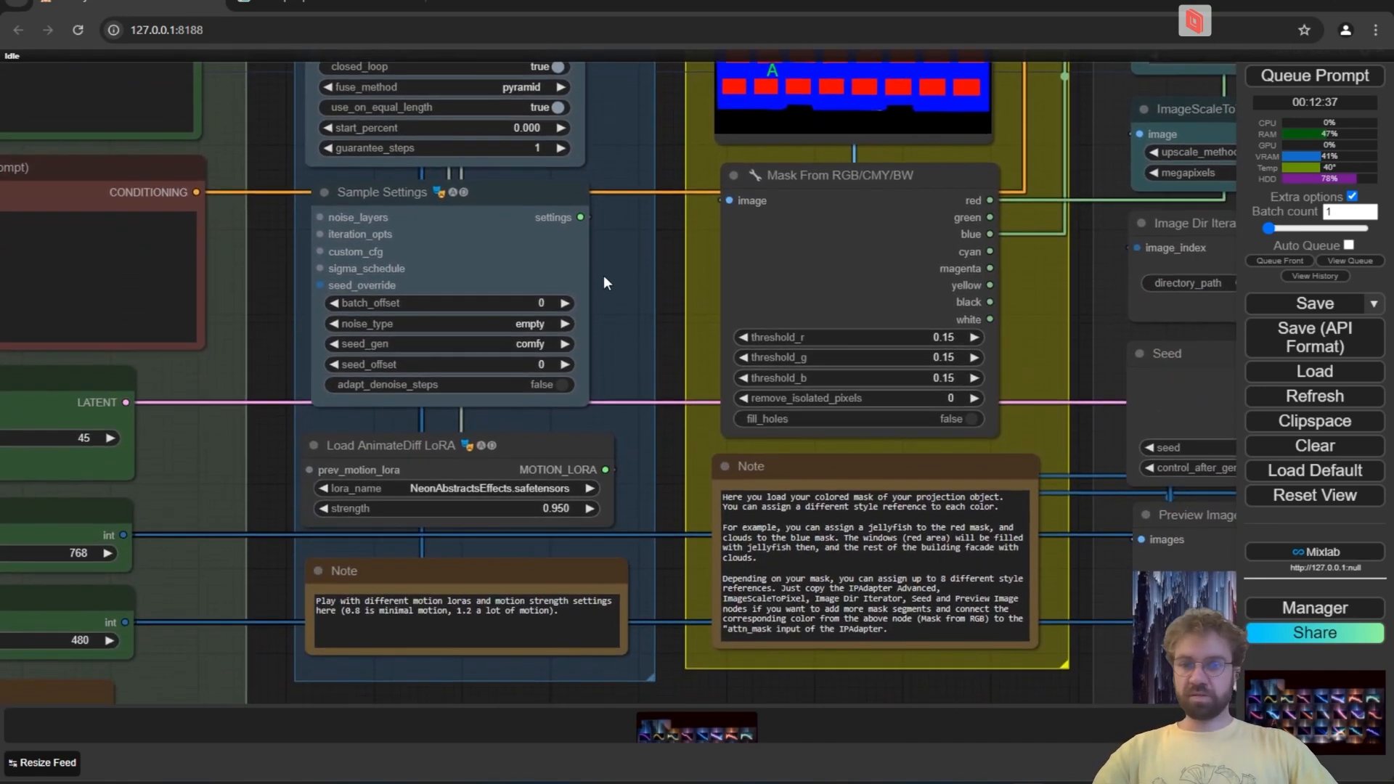
{"action": "left_click_drag", "start_coordinate": [619, 415], "coordinate": [616, 280]}
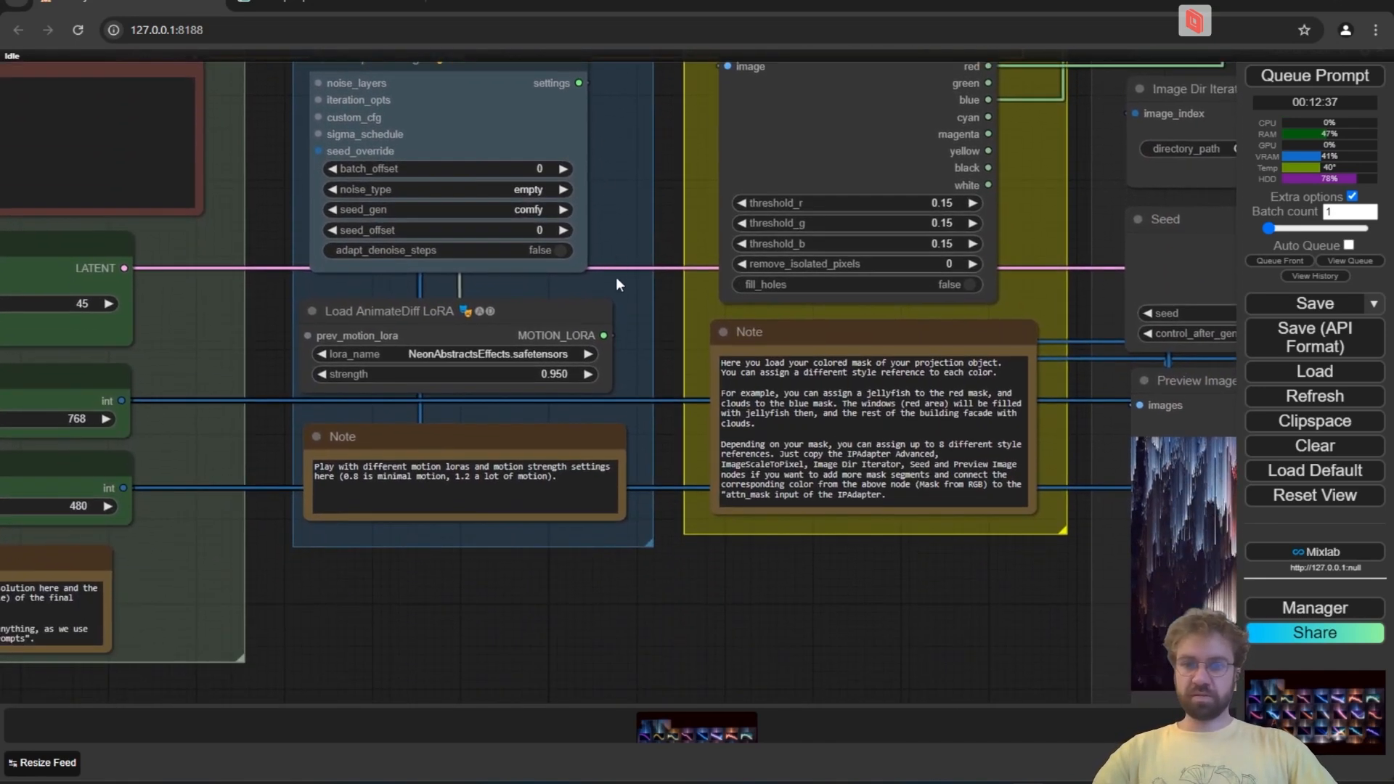
{"action": "scroll", "coordinate": [613, 314], "scroll_direction": "up", "scroll_amount": 5}
{"action": "left_click_drag", "start_coordinate": [663, 333], "coordinate": [766, 236]}
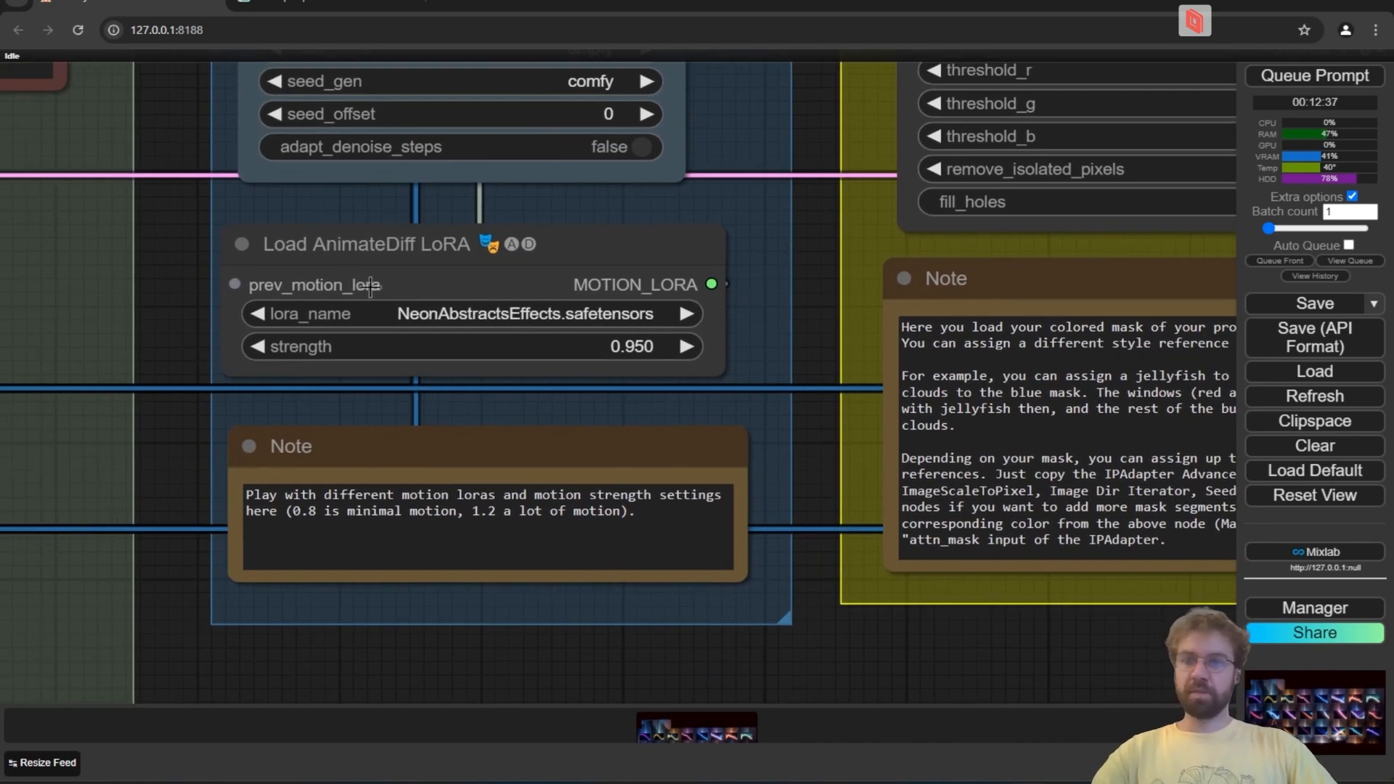
{"action": "left_click", "coordinate": [505, 313]}
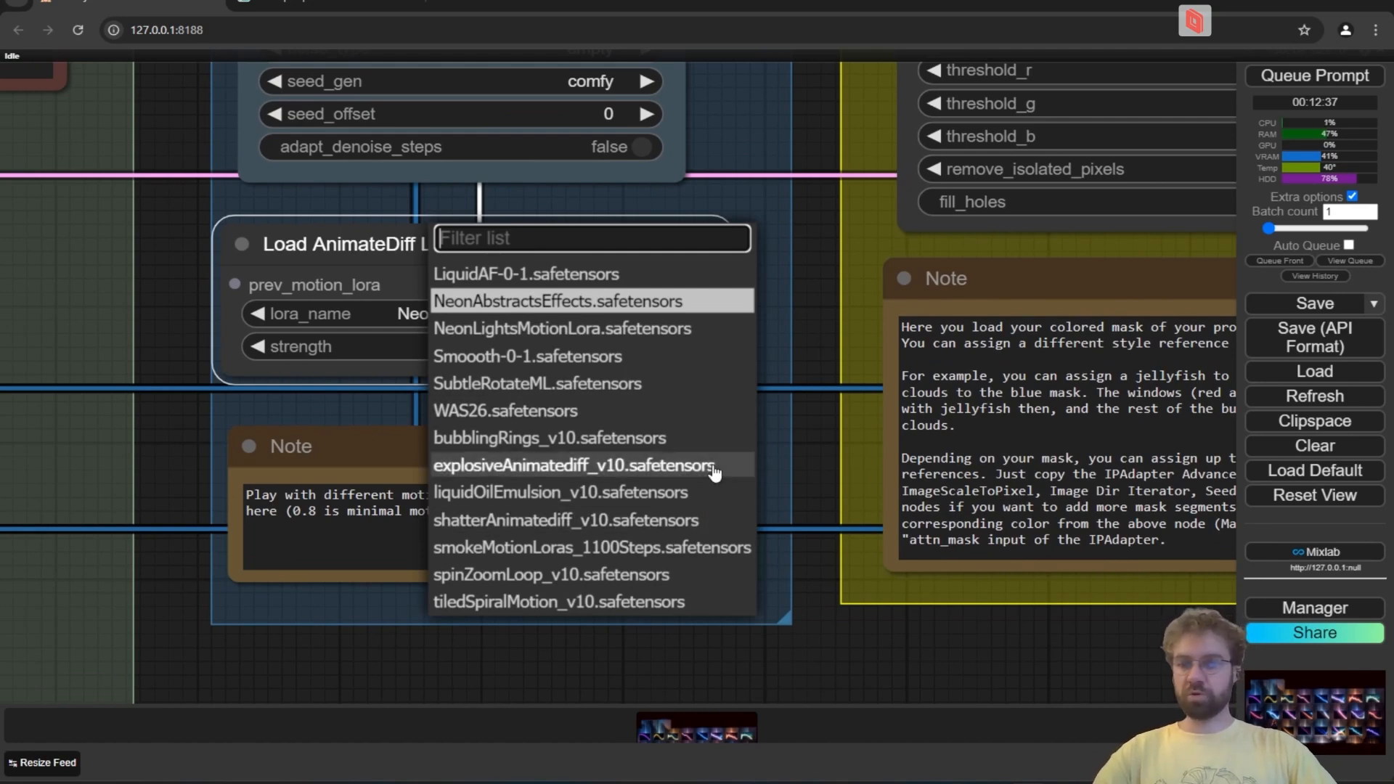
{"action": "left_click", "coordinate": [653, 304]}
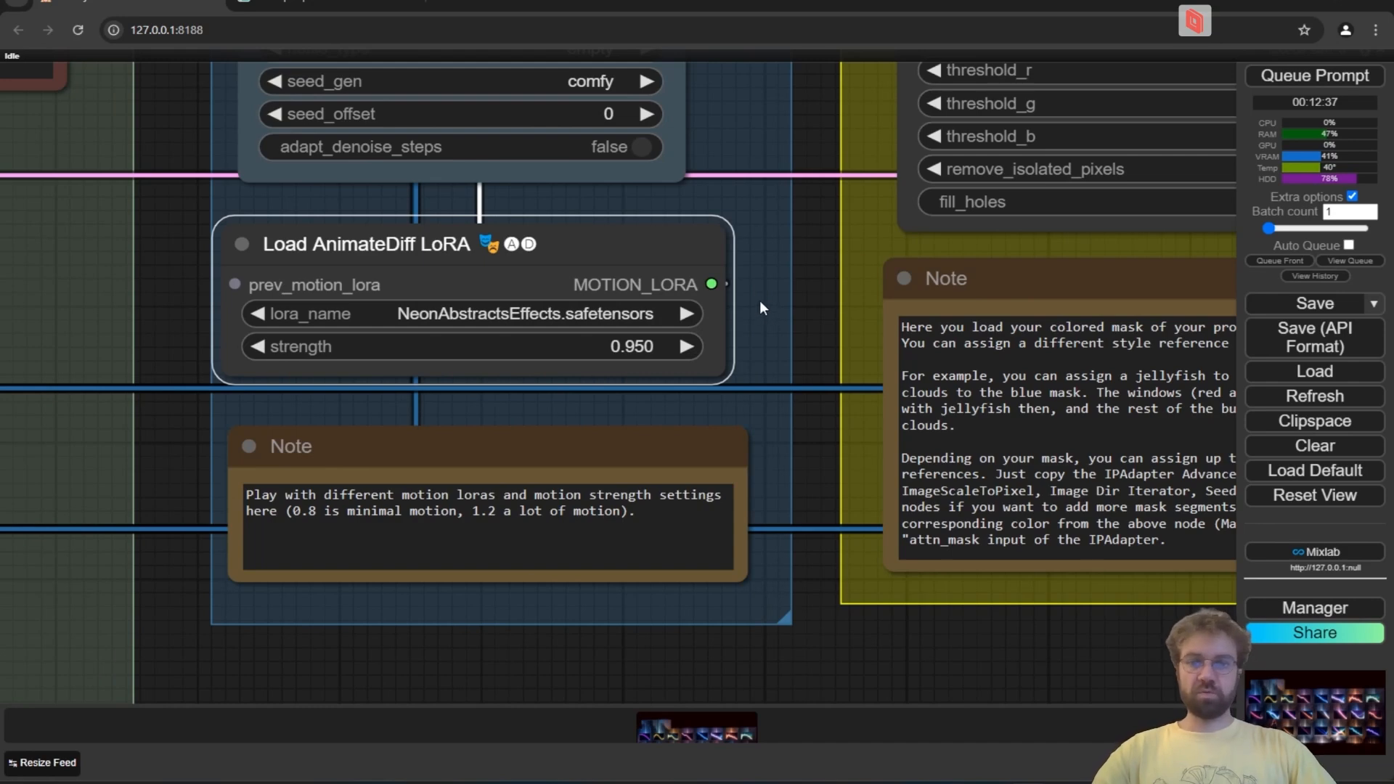
Inspect the motion LoRA's strength setting and the note about motion strength below it.
{"action": "left_click_drag", "start_coordinate": [760, 300], "coordinate": [631, 342]}
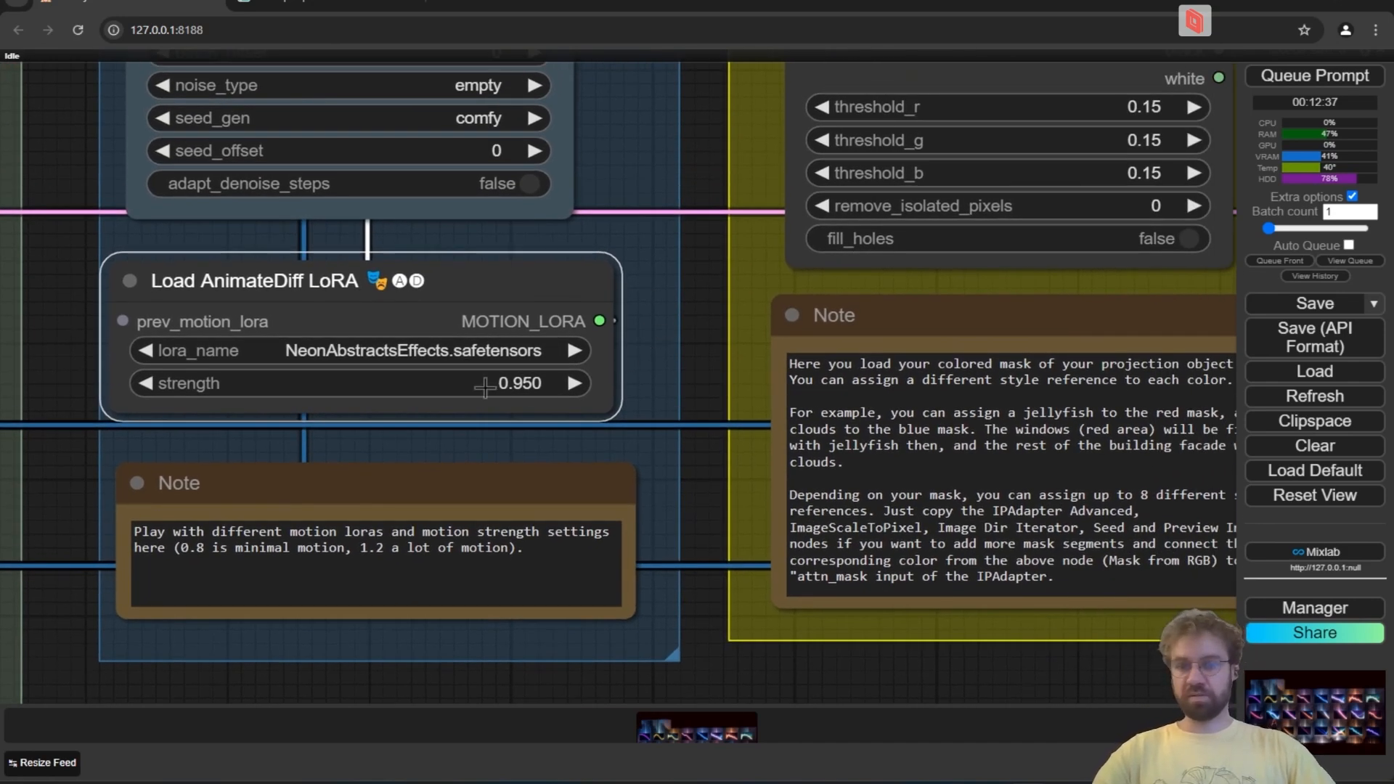
{"action": "scroll", "coordinate": [625, 308], "scroll_direction": "down", "scroll_amount": 5}
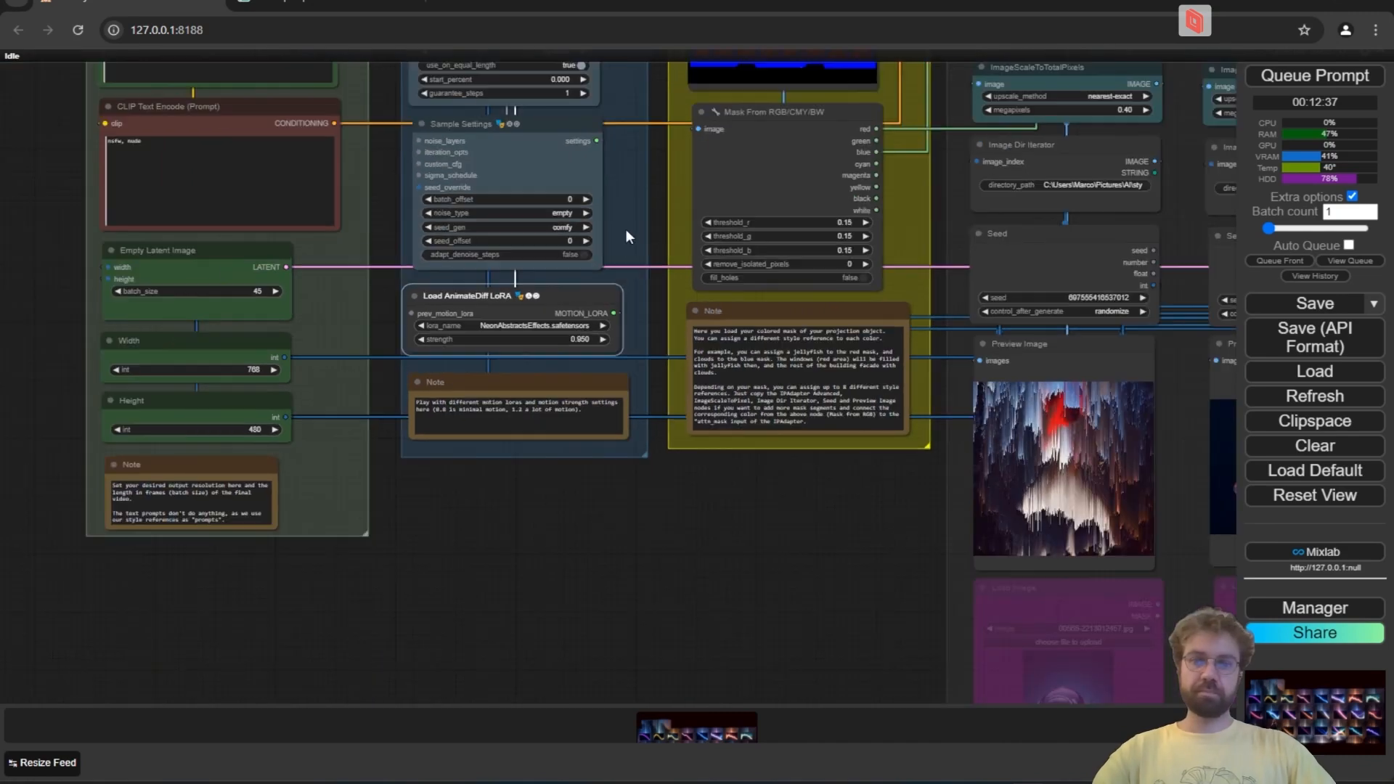
{"action": "scroll", "coordinate": [378, 474], "scroll_direction": "up", "scroll_amount": 5}
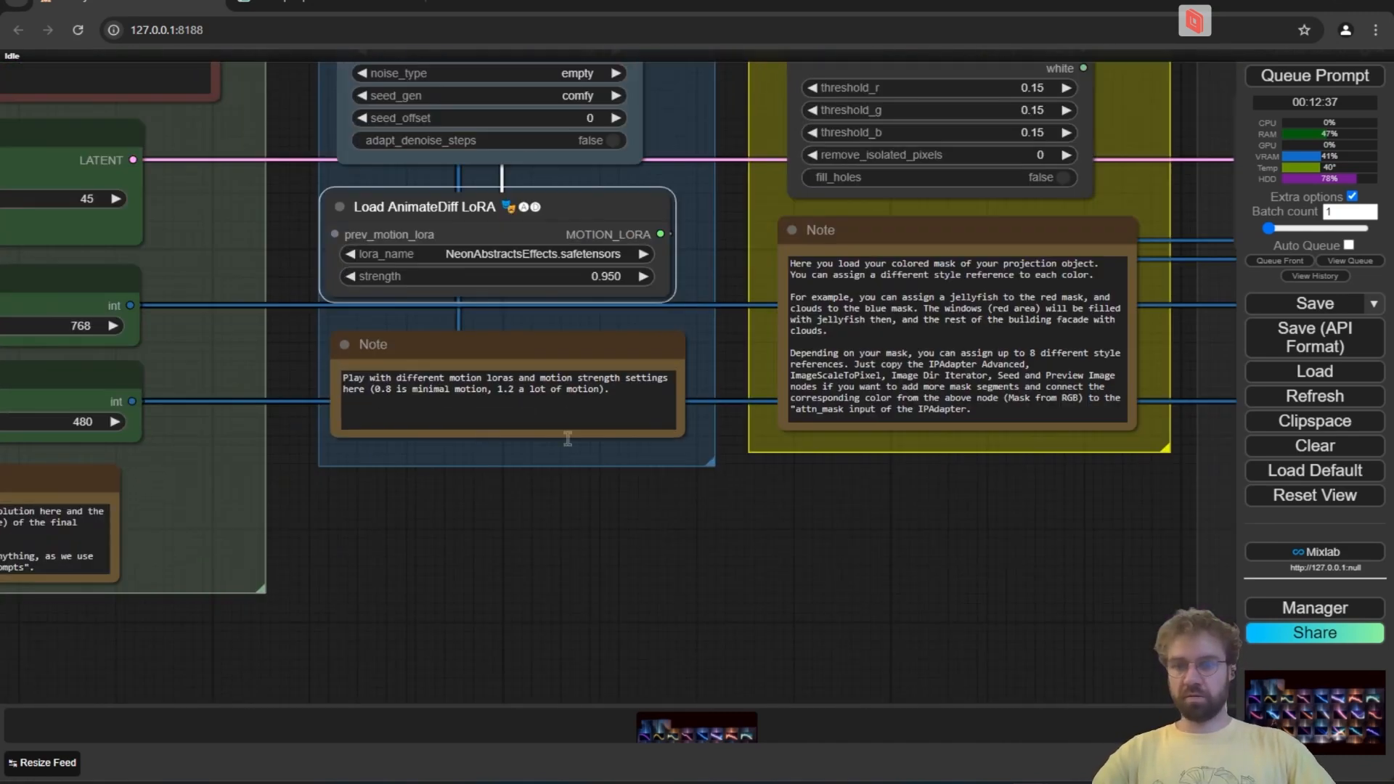
{"action": "scroll", "coordinate": [579, 395], "scroll_direction": "down", "scroll_amount": 4}
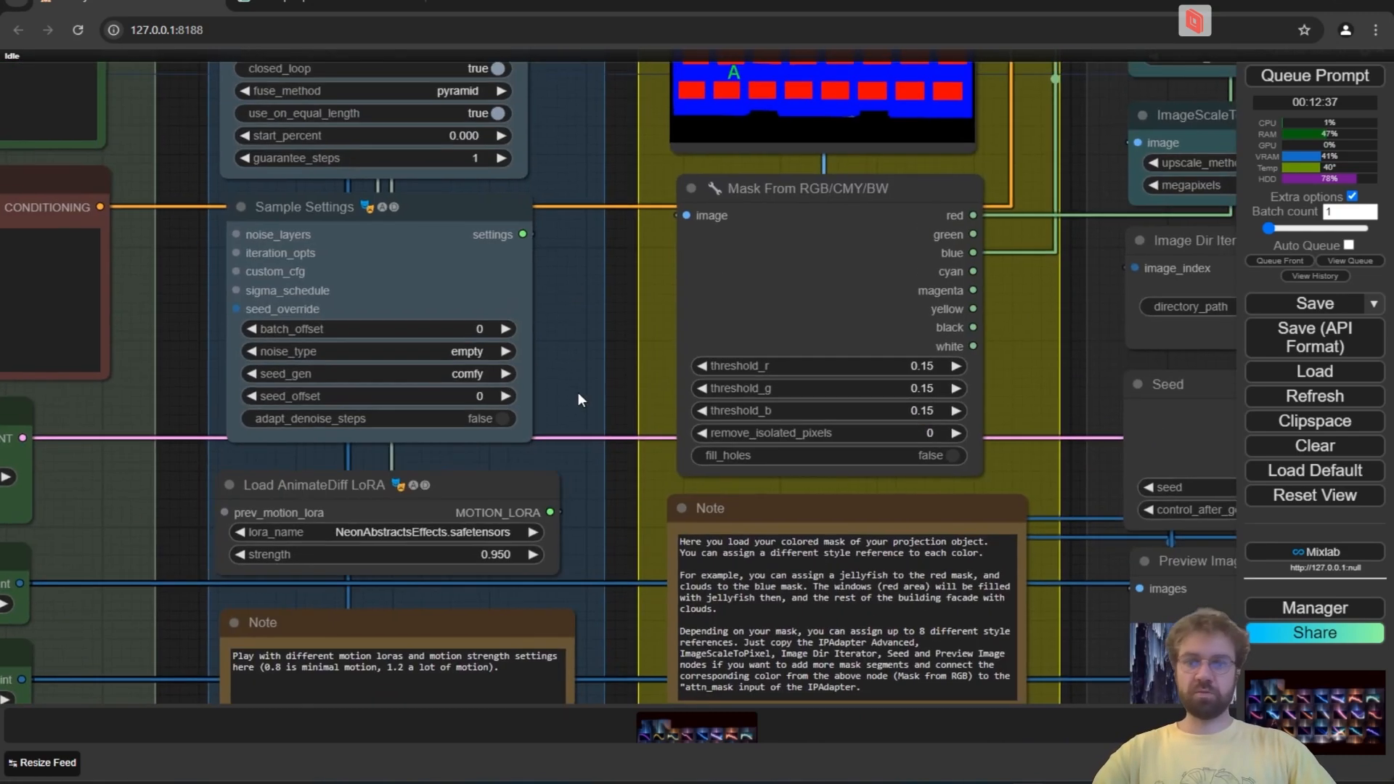
Examine the Mask Segmentation group's Upscale Image, Load Image and Mask From RGB/CMY/BW nodes.
{"action": "left_click_drag", "start_coordinate": [572, 258], "coordinate": [370, 271]}
{"action": "scroll", "coordinate": [487, 281], "scroll_direction": "up", "scroll_amount": 4}
{"action": "scroll", "coordinate": [412, 288], "scroll_direction": "up", "scroll_amount": 2}
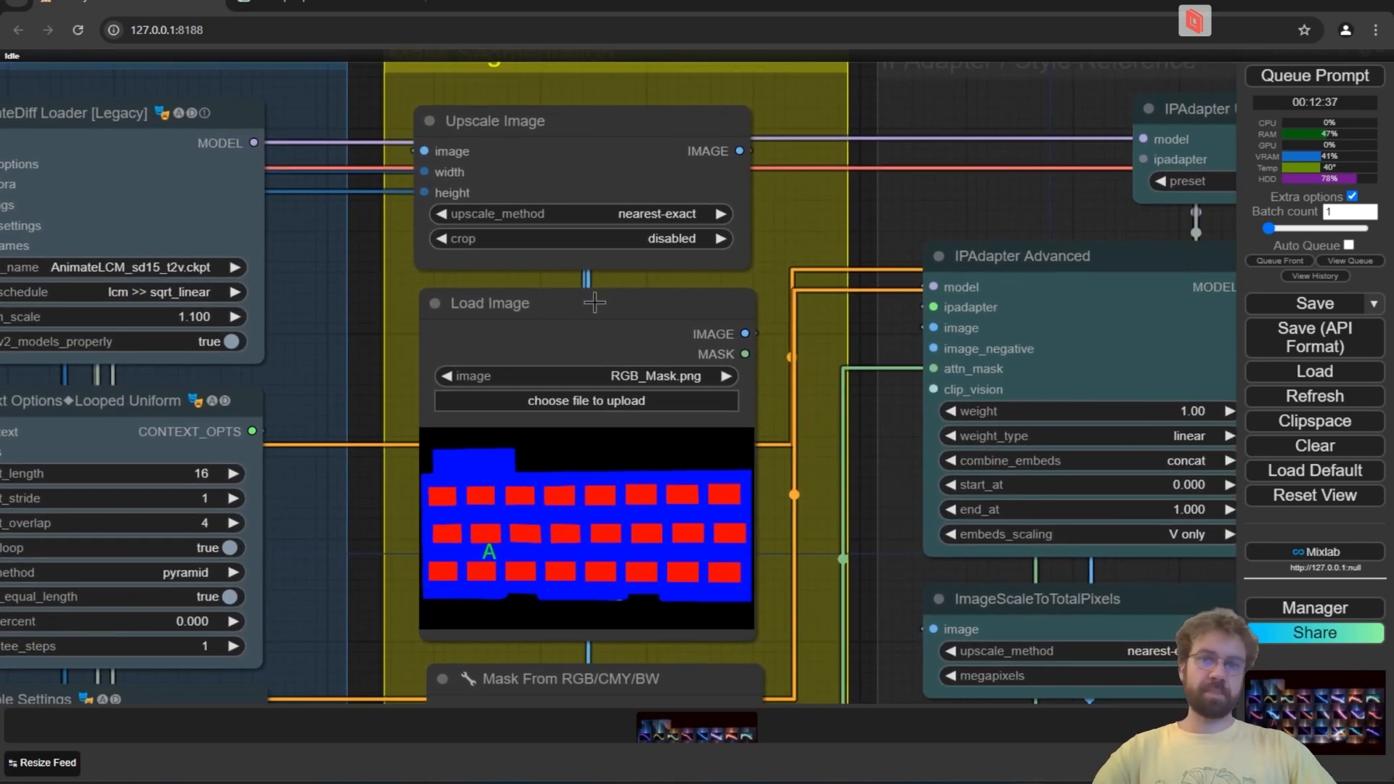
{"action": "left_click_drag", "start_coordinate": [794, 204], "coordinate": [742, 243]}
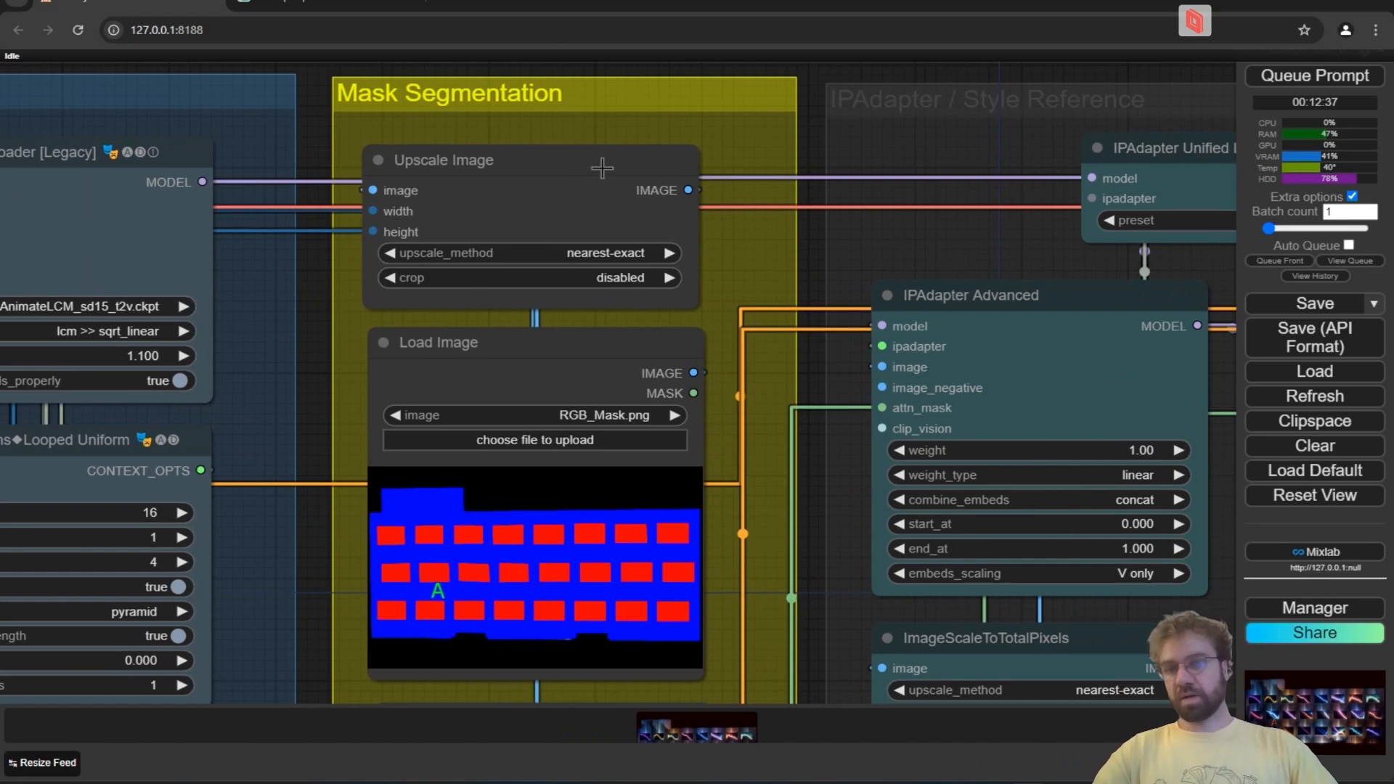
{"action": "left_click_drag", "start_coordinate": [745, 247], "coordinate": [716, 191]}
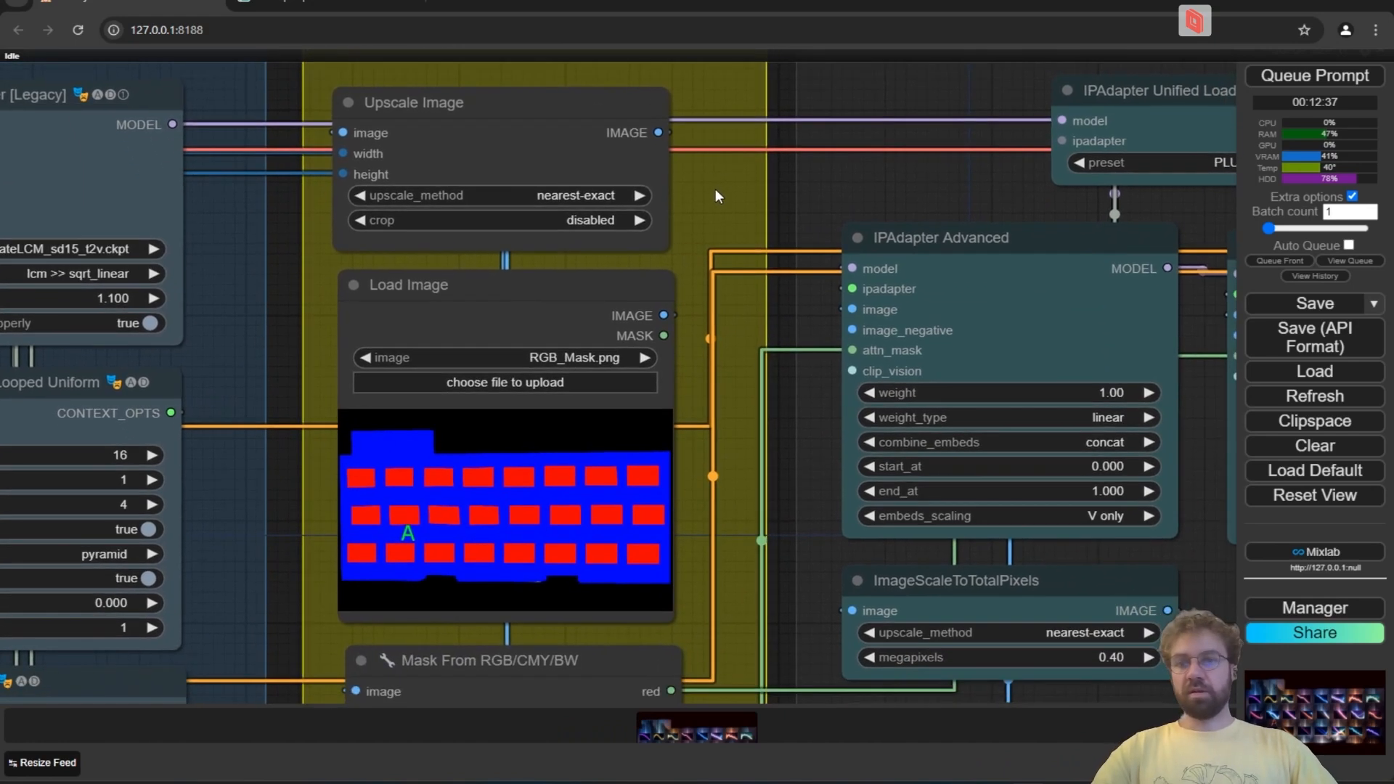
{"action": "scroll", "coordinate": [717, 182], "scroll_direction": "down", "scroll_amount": 4}
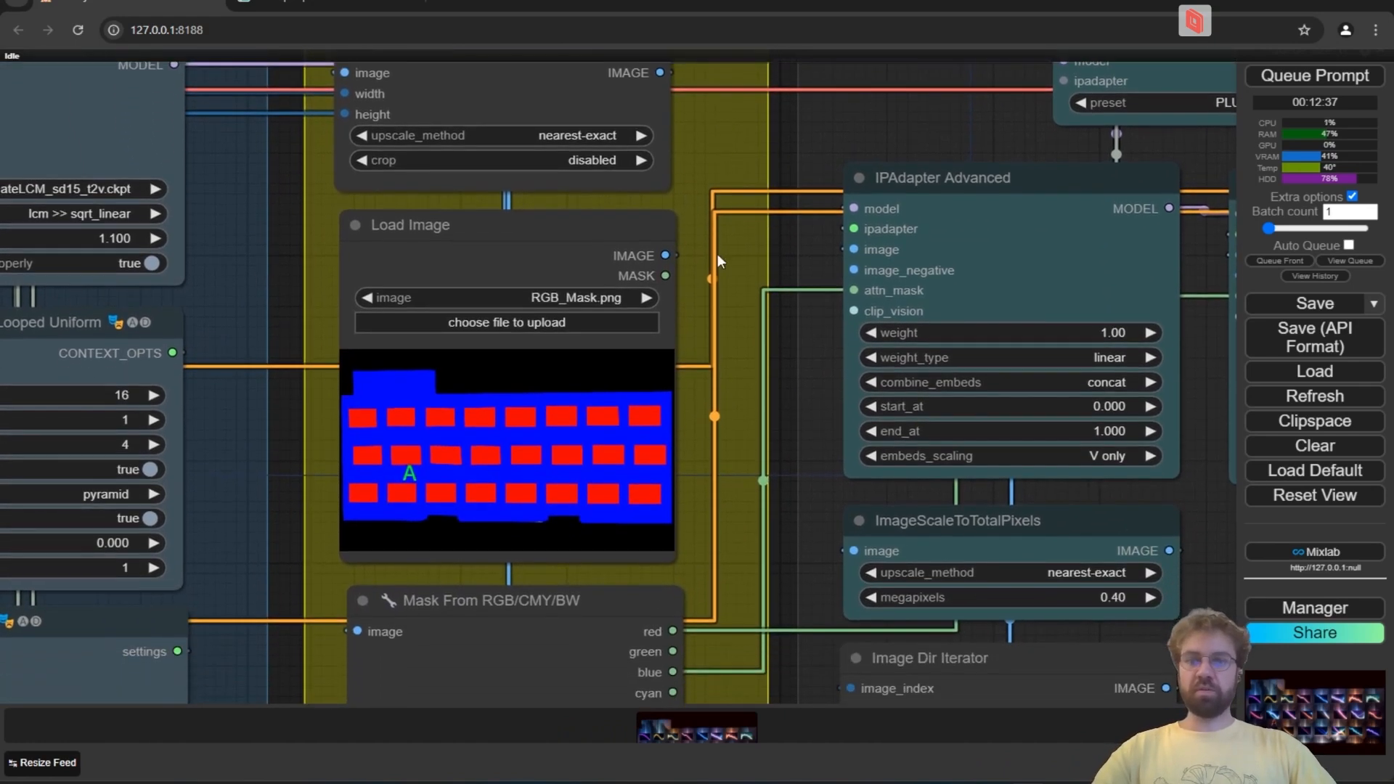
Switch to Photopea as an editor for the colour mask and return to the ComfyUI workflow.
{"action": "scroll", "coordinate": [713, 278], "scroll_direction": "up", "scroll_amount": 4}
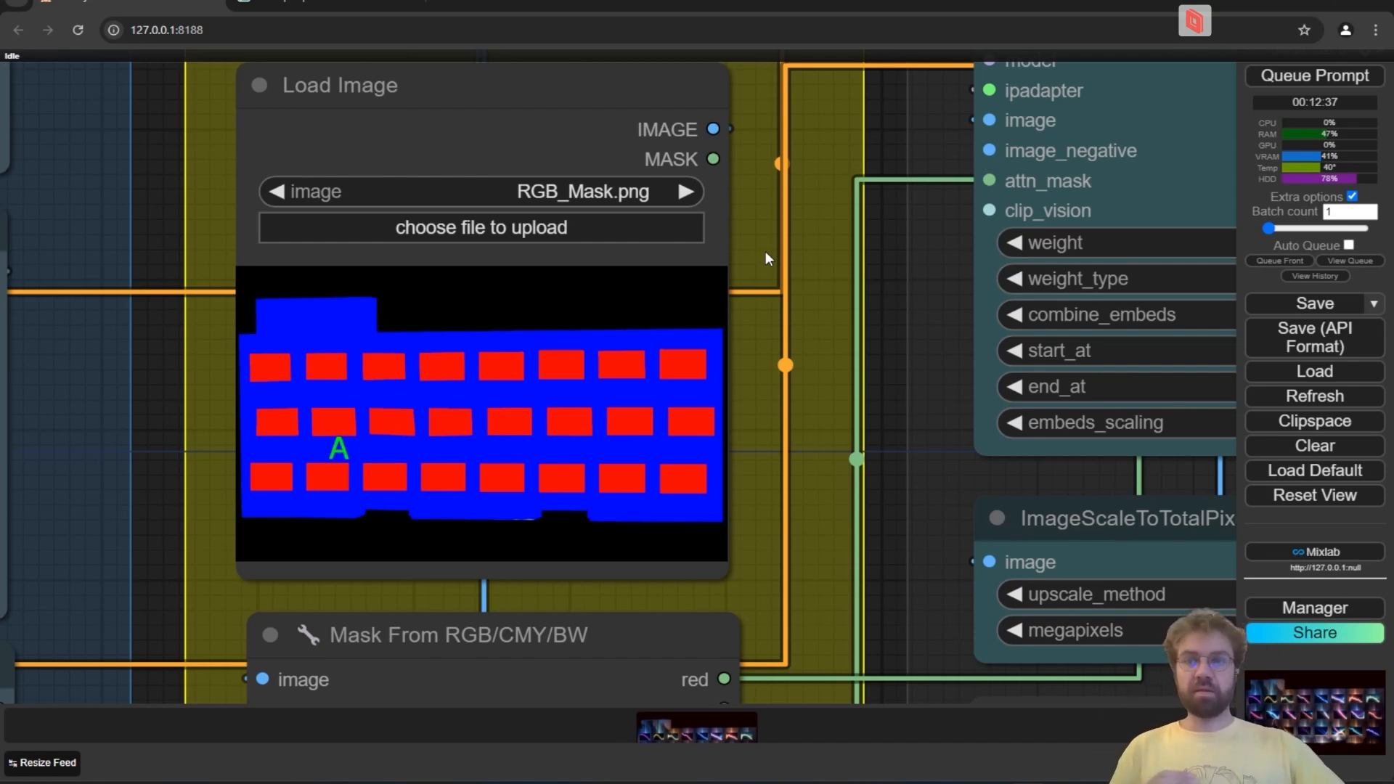
{"action": "left_click", "coordinate": [329, 1]}
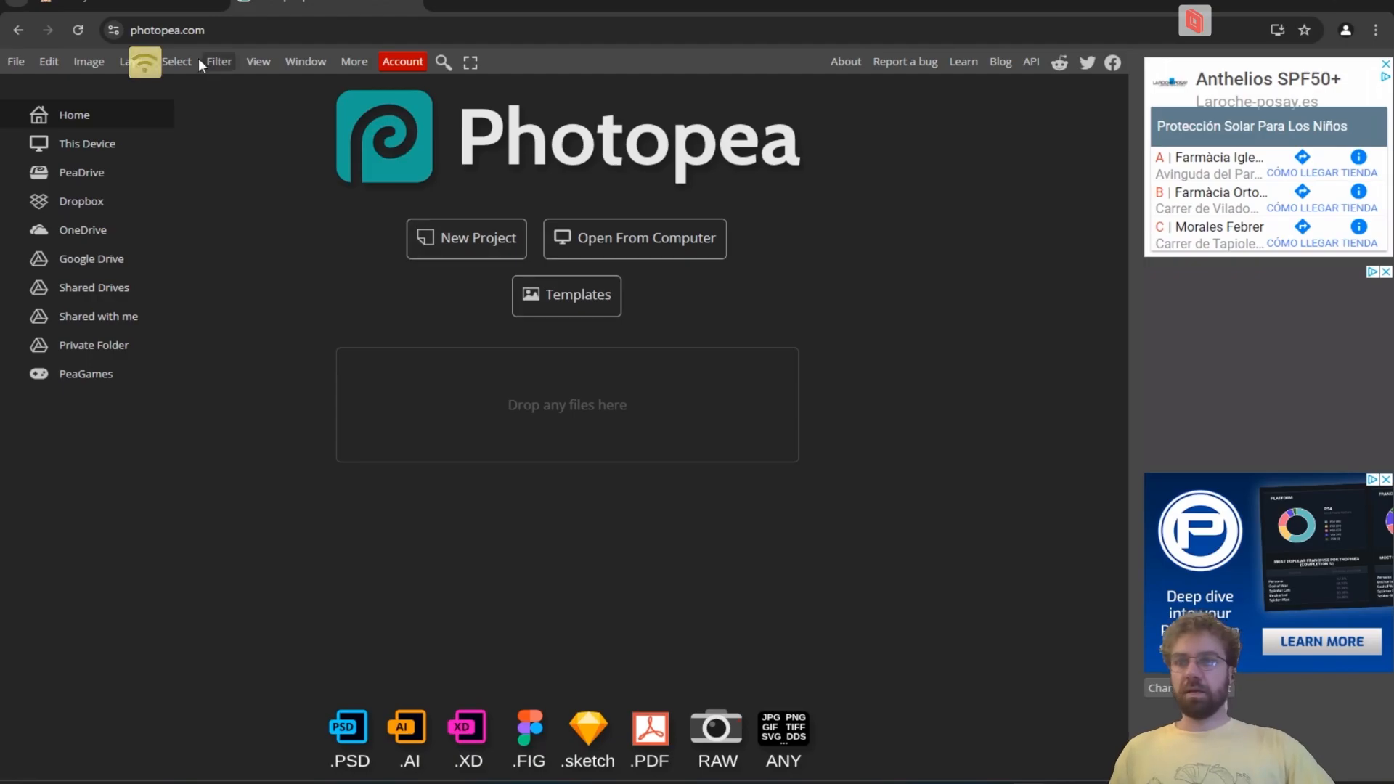
{"action": "left_click", "coordinate": [133, 6]}
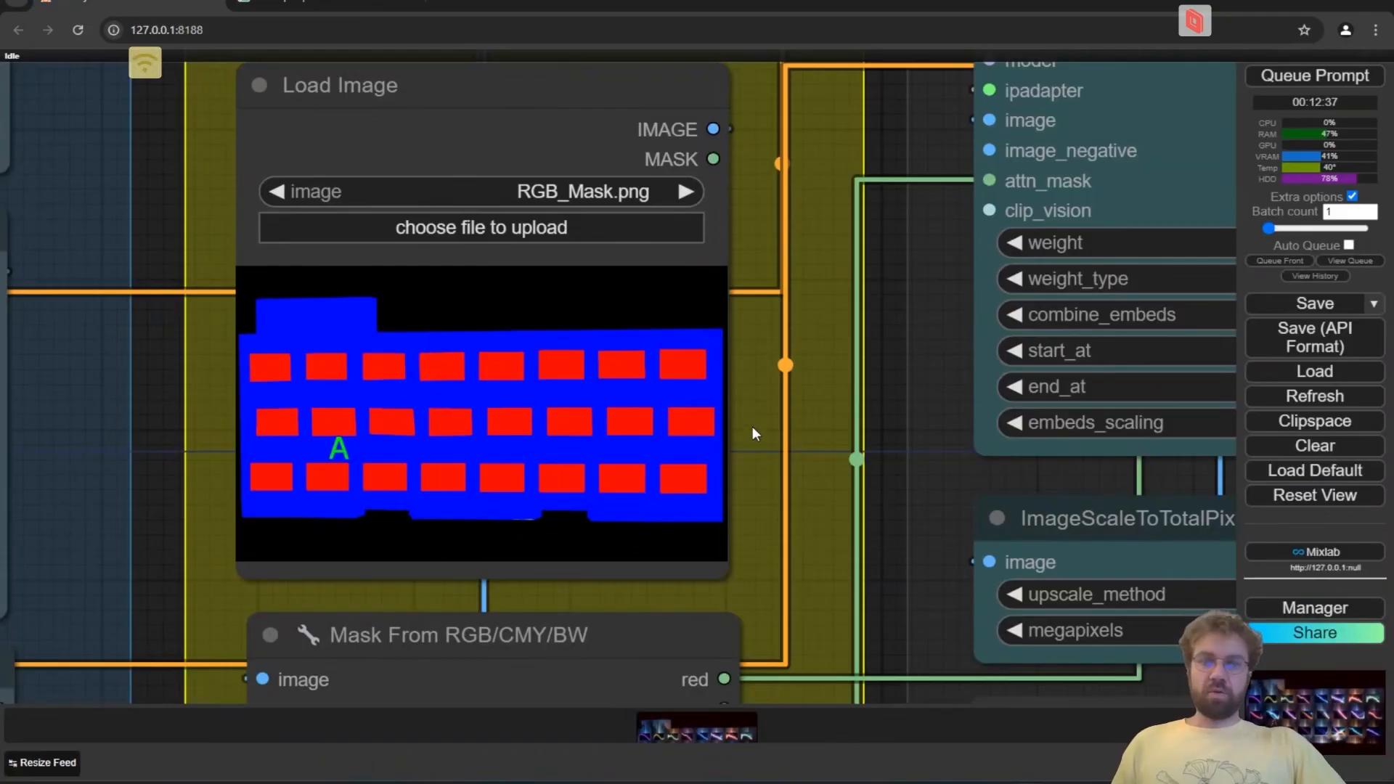
Examine the RGB_Mask.png preview in the Load Image node and the red and blue outputs of Mask From RGB/CMY/BW.
{"action": "left_click_drag", "start_coordinate": [741, 426], "coordinate": [731, 391]}
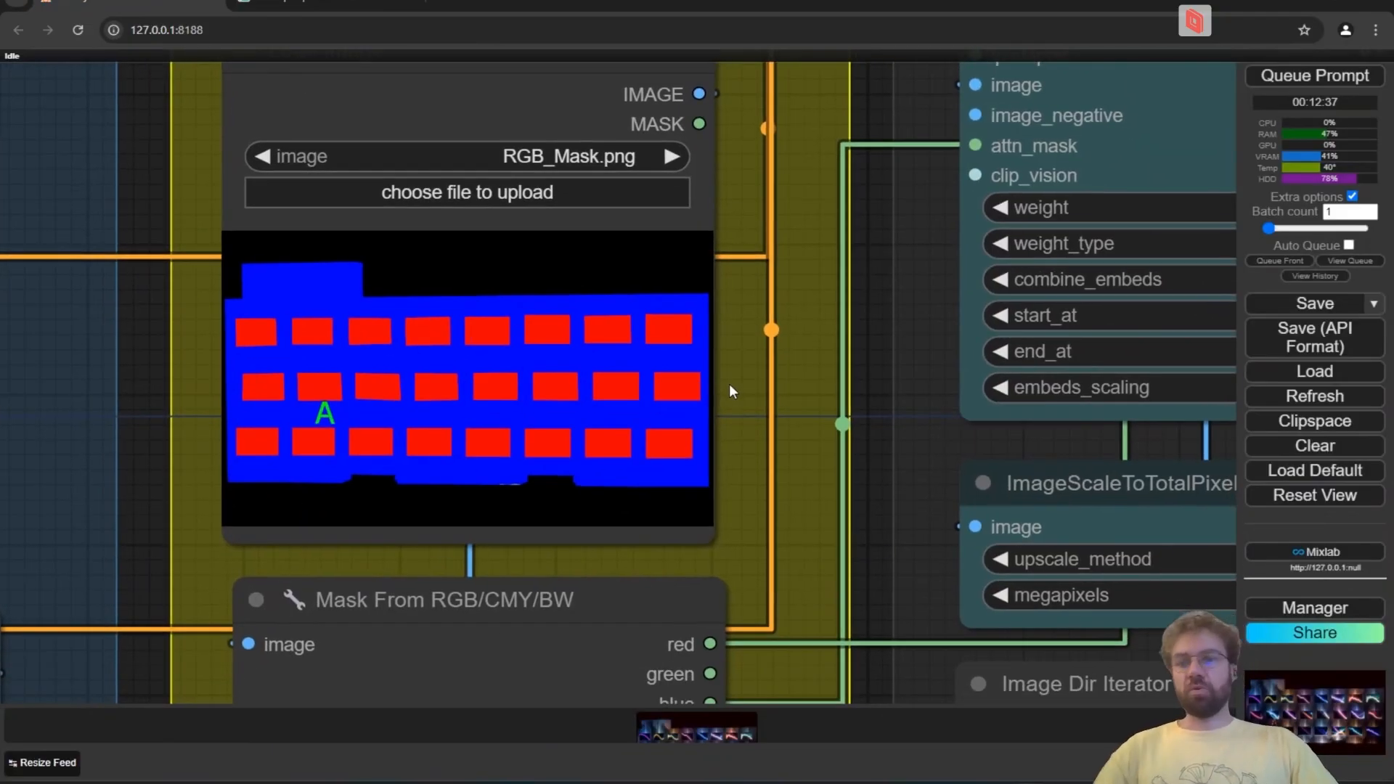
{"action": "scroll", "coordinate": [730, 384], "scroll_direction": "down", "scroll_amount": 7}
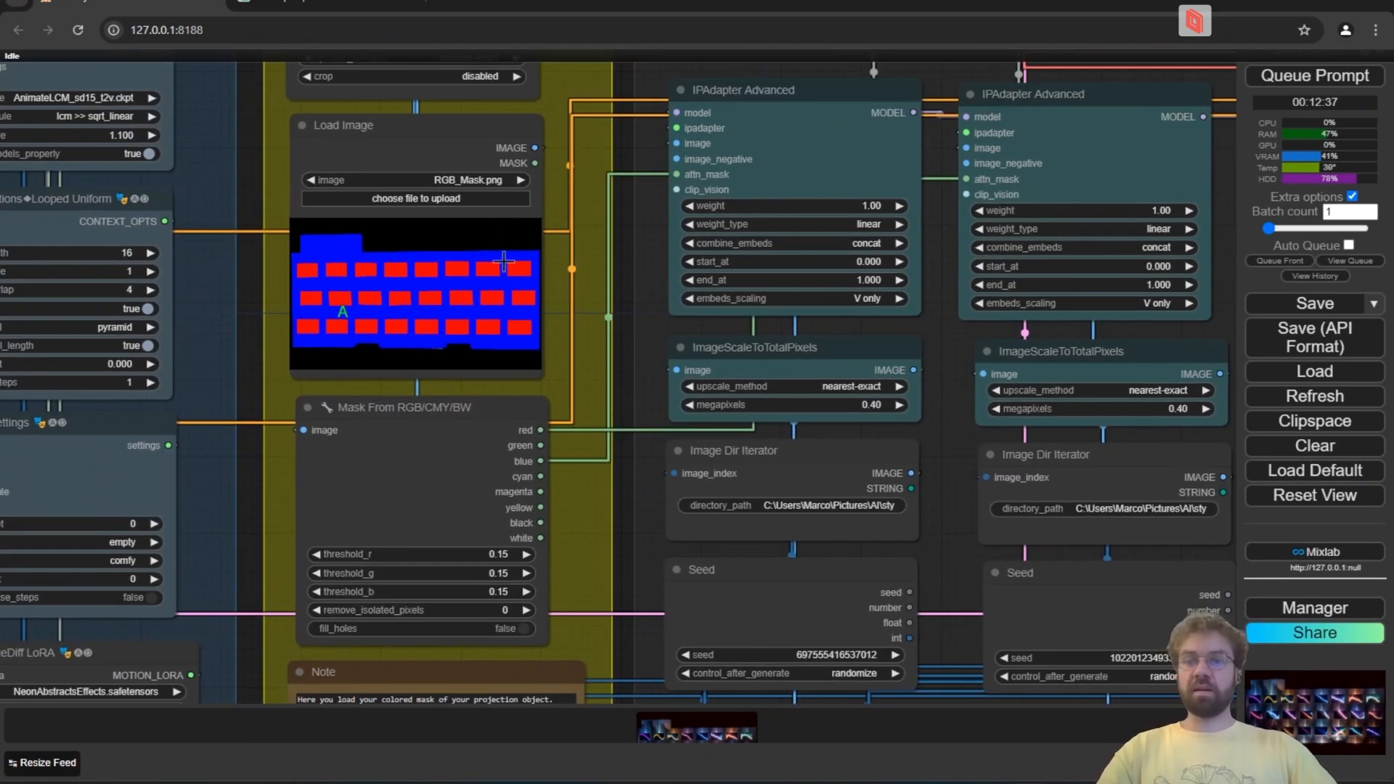
{"action": "scroll", "coordinate": [574, 279], "scroll_direction": "up", "scroll_amount": 4}
{"action": "left_click_drag", "start_coordinate": [613, 275], "coordinate": [629, 272]}
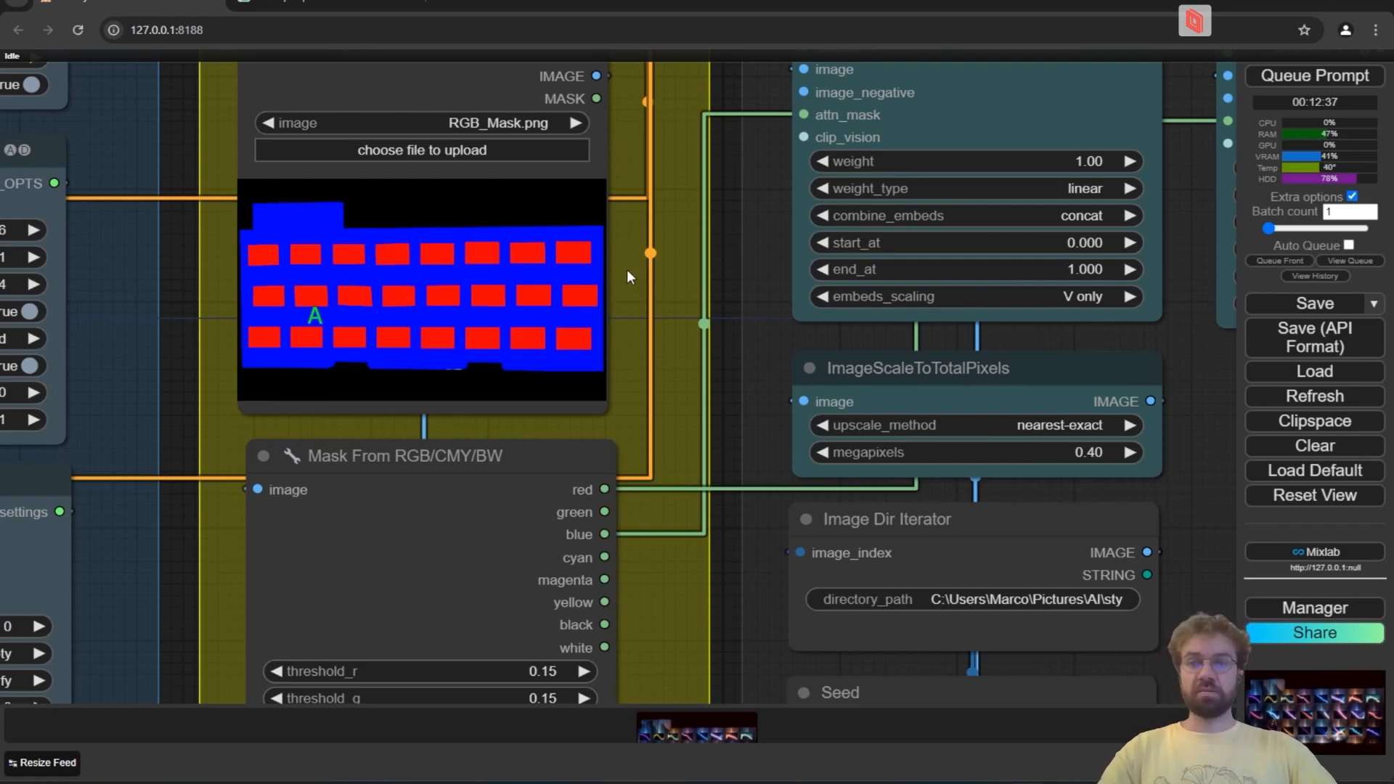
{"action": "left_click_drag", "start_coordinate": [626, 269], "coordinate": [679, 241]}
{"action": "scroll", "coordinate": [690, 247], "scroll_direction": "up", "scroll_amount": 2}
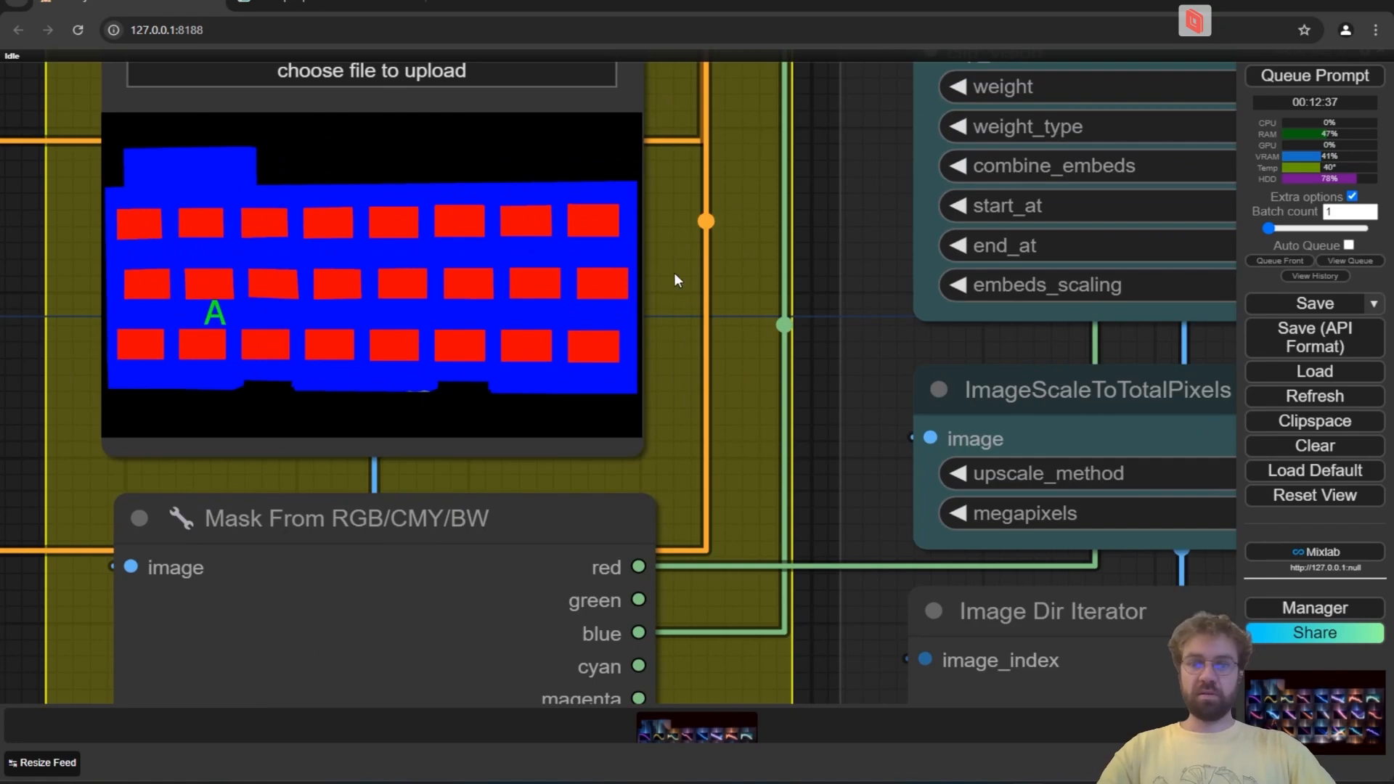
{"action": "scroll", "coordinate": [663, 269], "scroll_direction": "down", "scroll_amount": 8}
{"action": "left_click_drag", "start_coordinate": [676, 401], "coordinate": [317, 222]}
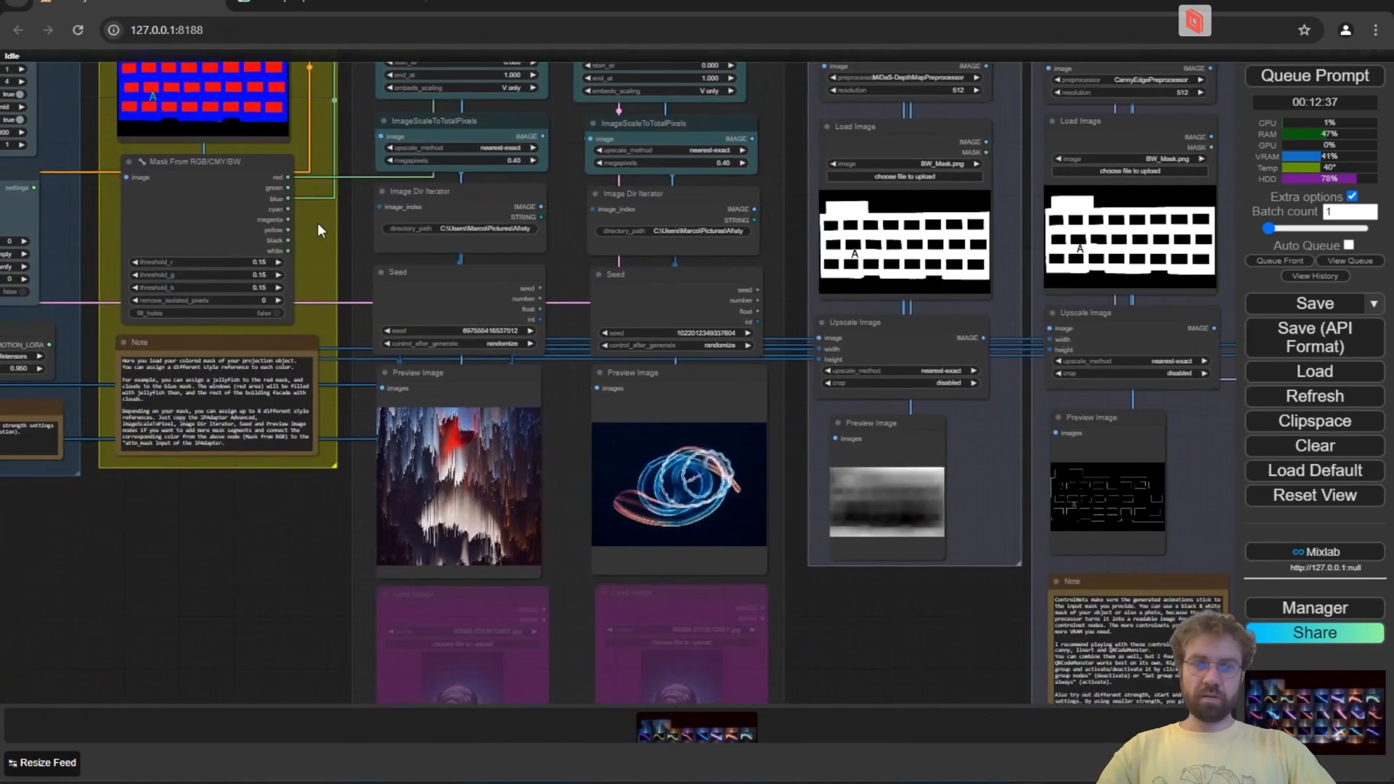
Inspect the rendered building animation in the Video Combine node's preview.
{"action": "scroll", "coordinate": [633, 283], "scroll_direction": "down", "scroll_amount": 6}
{"action": "left_click_drag", "start_coordinate": [1148, 483], "coordinate": [582, 560]}
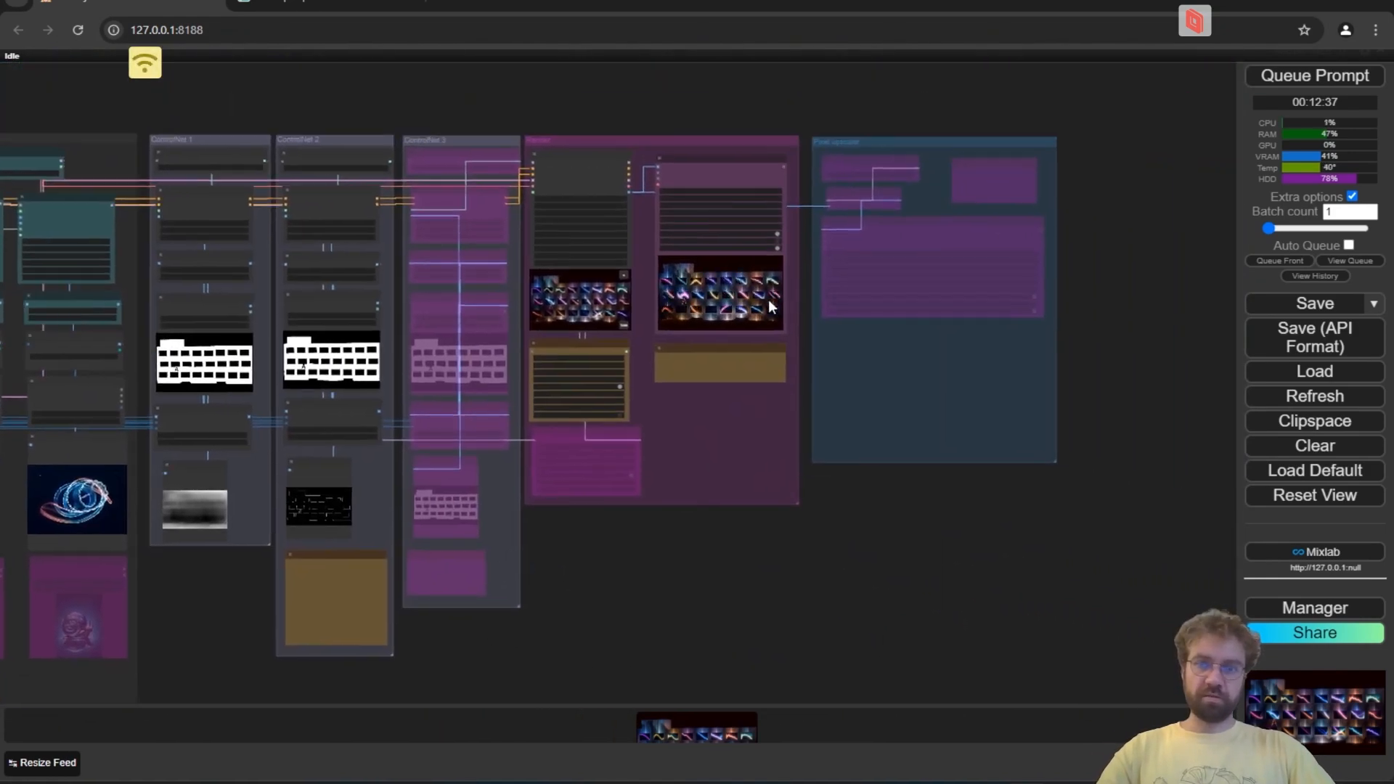
{"action": "scroll", "coordinate": [771, 308], "scroll_direction": "up", "scroll_amount": 10}
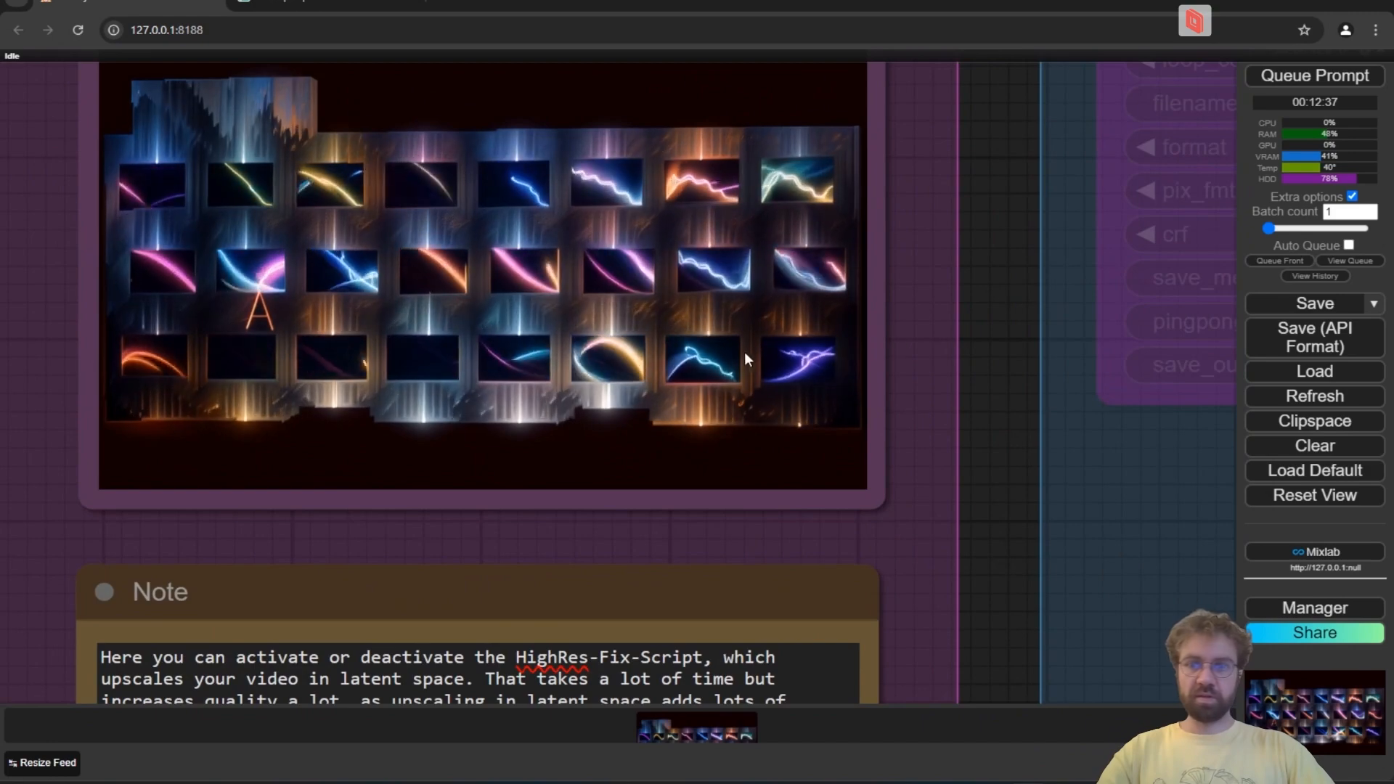
{"action": "scroll", "coordinate": [302, 234], "scroll_direction": "down", "scroll_amount": 5}
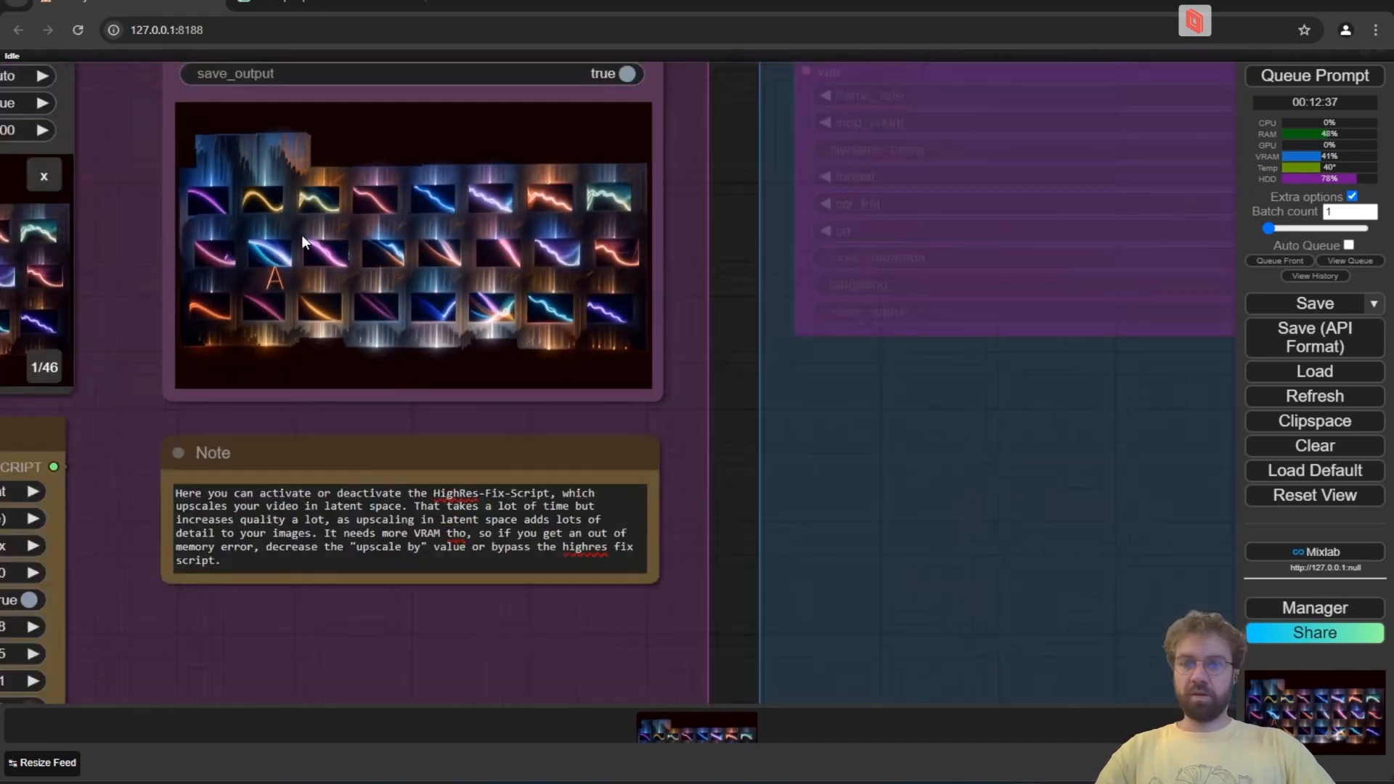
Compare the two style reference images in the Preview Image nodes of the IPAdapter / Style Reference group.
{"action": "scroll", "coordinate": [302, 237], "scroll_direction": "down", "scroll_amount": 8}
{"action": "left_click_drag", "start_coordinate": [103, 665], "coordinate": [1093, 242]}
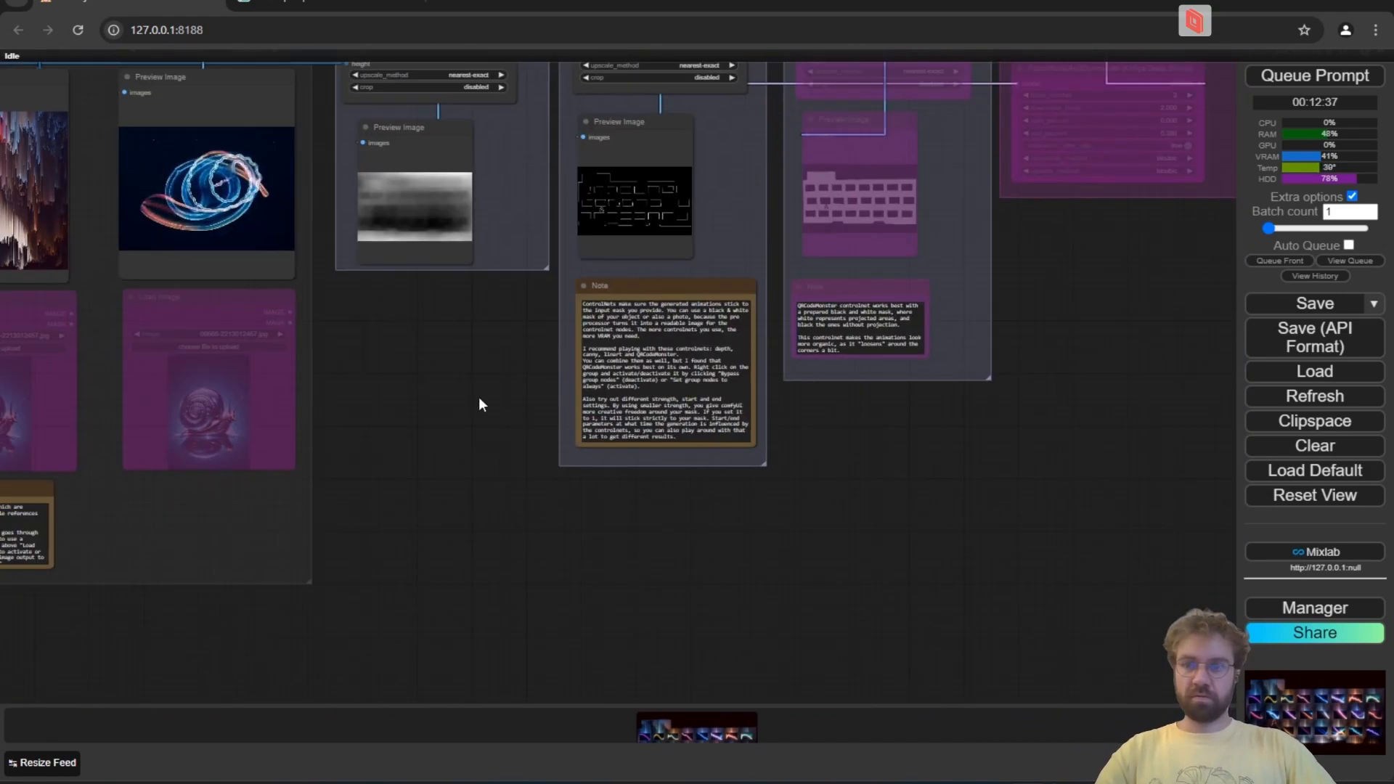
{"action": "left_click_drag", "start_coordinate": [479, 404], "coordinate": [835, 472]}
{"action": "scroll", "coordinate": [650, 287], "scroll_direction": "up", "scroll_amount": 6}
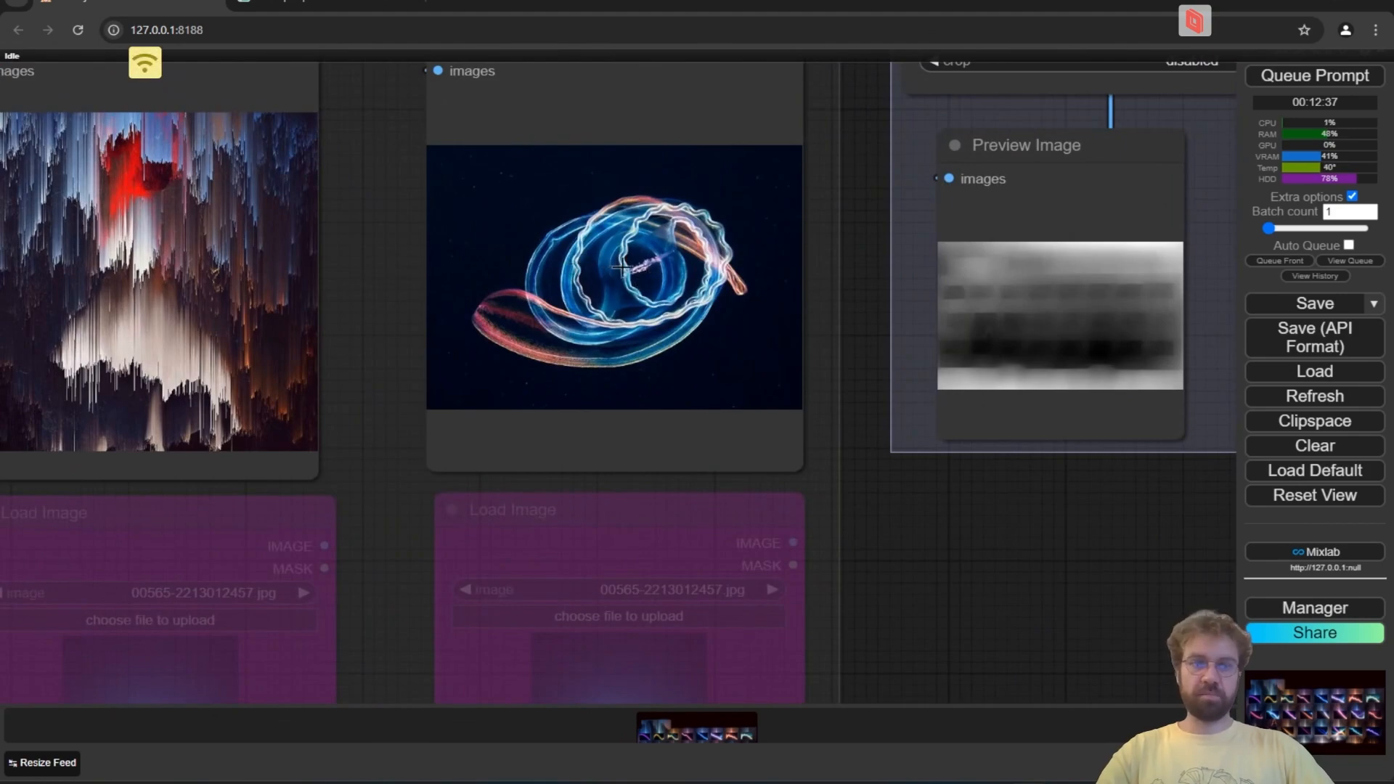
{"action": "scroll", "coordinate": [622, 268], "scroll_direction": "down", "scroll_amount": 3}
{"action": "left_click_drag", "start_coordinate": [460, 223], "coordinate": [407, 653]}
{"action": "left_click_drag", "start_coordinate": [420, 178], "coordinate": [586, 256]}
{"action": "scroll", "coordinate": [566, 247], "scroll_direction": "down", "scroll_amount": 5}
{"action": "scroll", "coordinate": [316, 149], "scroll_direction": "up", "scroll_amount": 2}
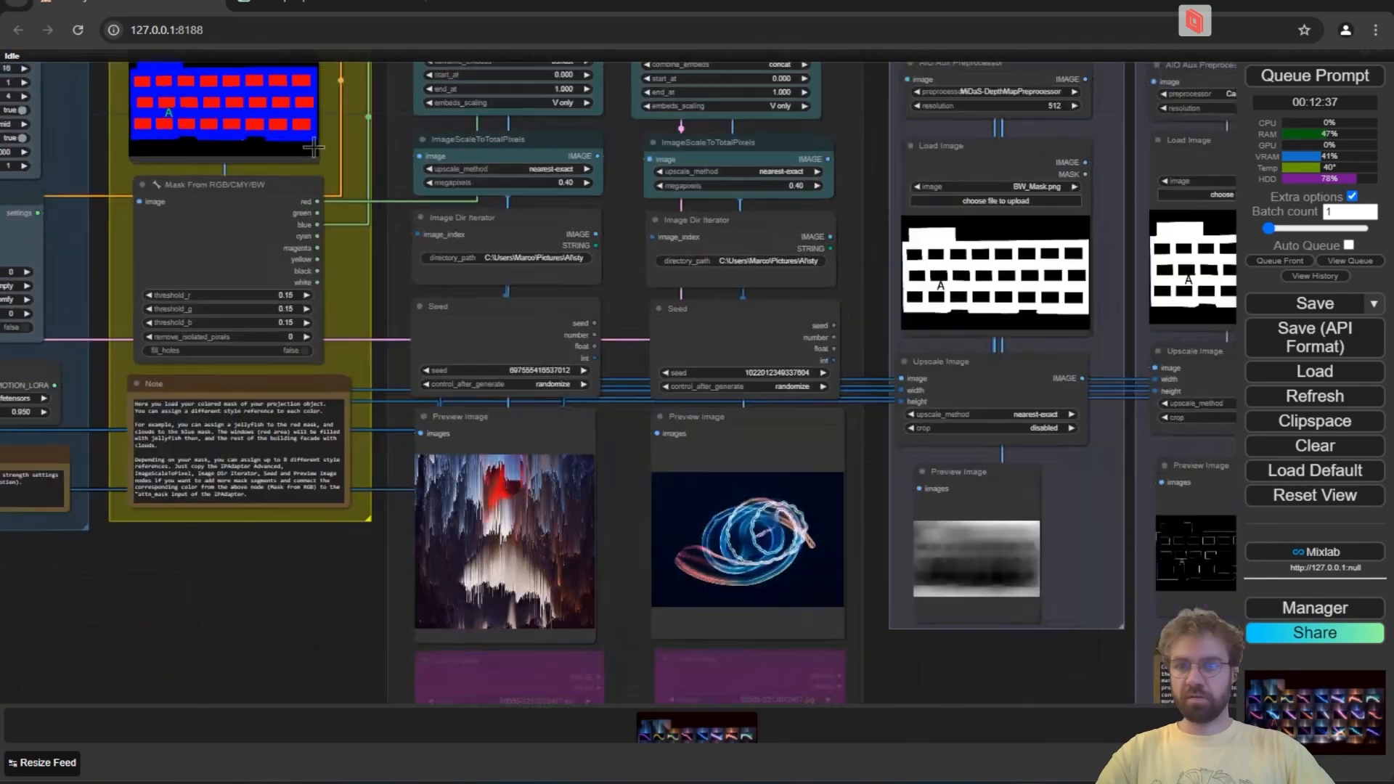
Relate the mask's red and blue areas to the IPAdapter Advanced nodes and their style reference previews.
{"action": "scroll", "coordinate": [314, 147], "scroll_direction": "up", "scroll_amount": 3}
{"action": "left_click_drag", "start_coordinate": [334, 133], "coordinate": [498, 348]}
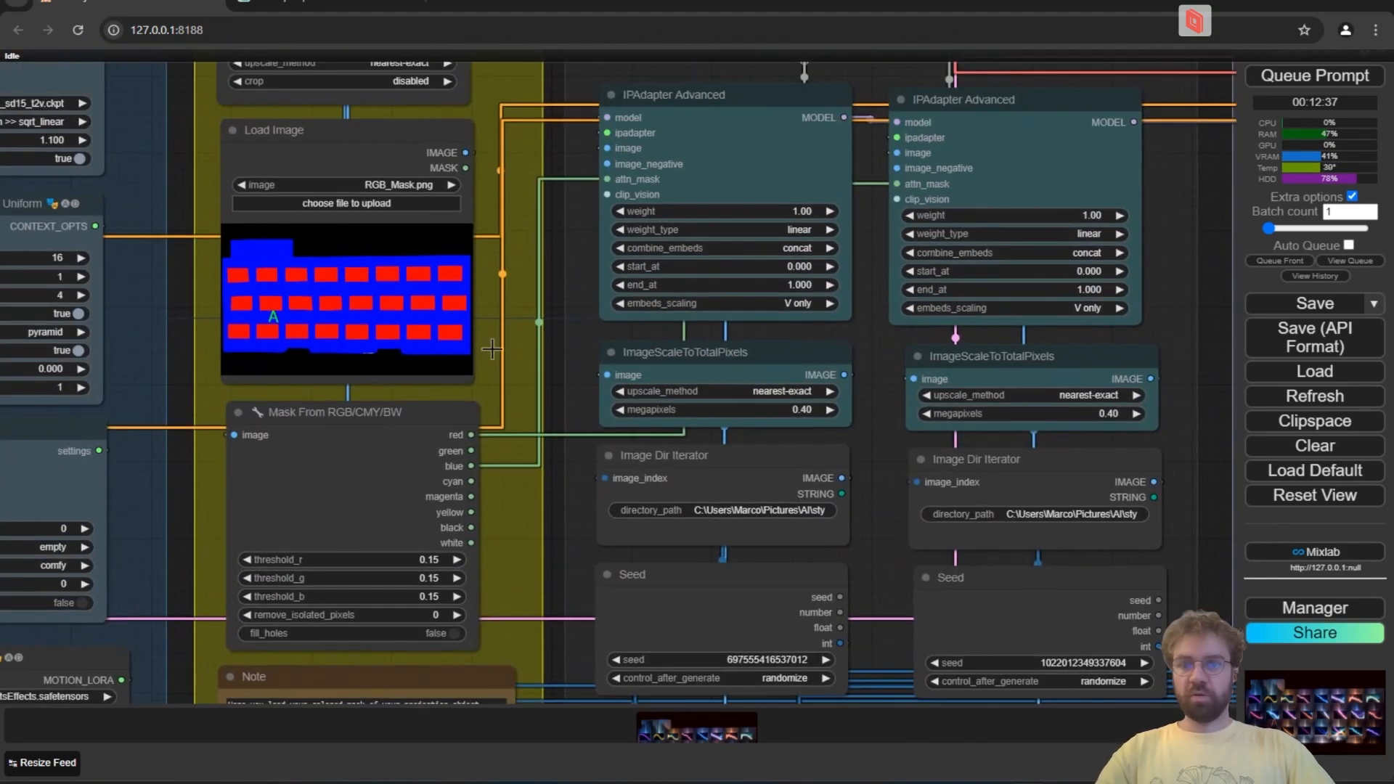
{"action": "left_click_drag", "start_coordinate": [509, 528], "coordinate": [324, 147]}
{"action": "left_click_drag", "start_coordinate": [352, 517], "coordinate": [294, 391]}
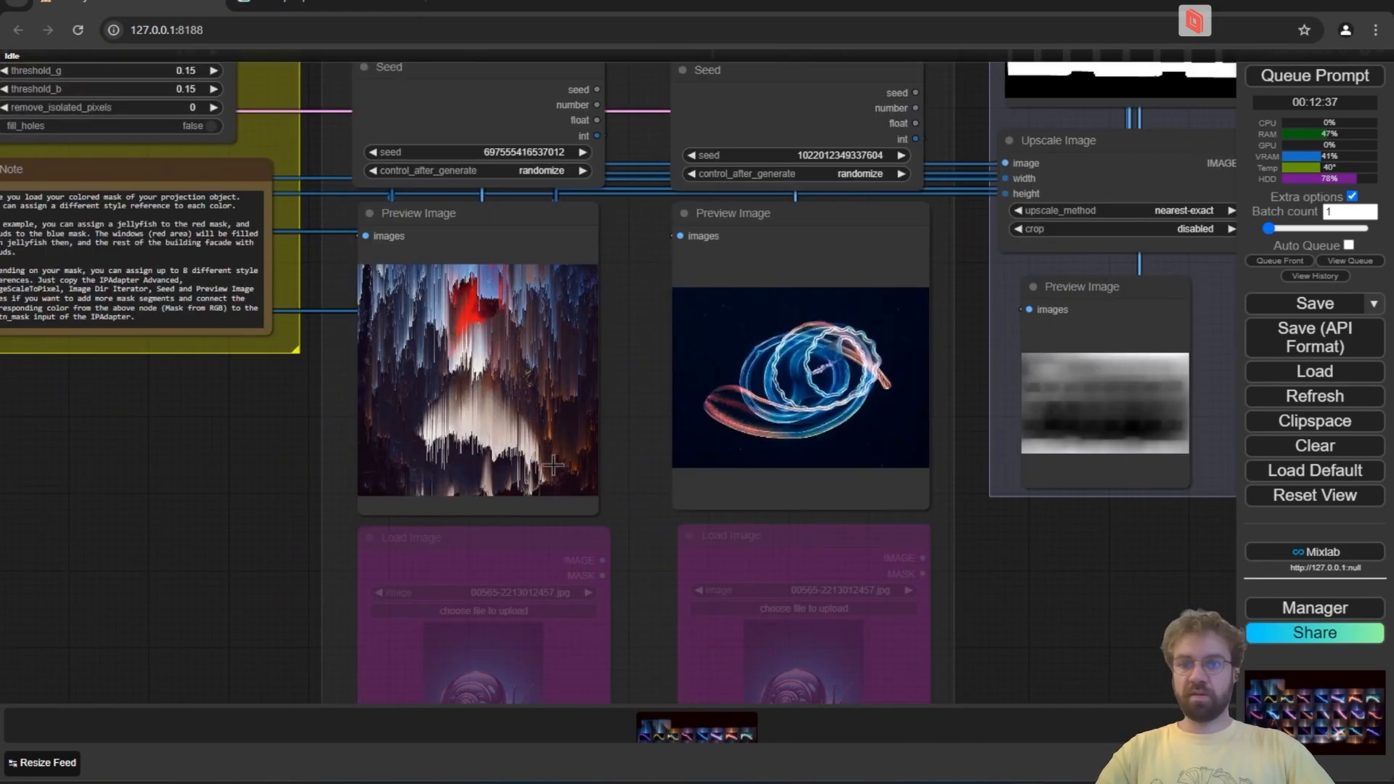
{"action": "scroll", "coordinate": [548, 385], "scroll_direction": "up", "scroll_amount": 4}
{"action": "scroll", "coordinate": [487, 340], "scroll_direction": "down", "scroll_amount": 8}
{"action": "scroll", "coordinate": [489, 340], "scroll_direction": "down", "scroll_amount": 4}
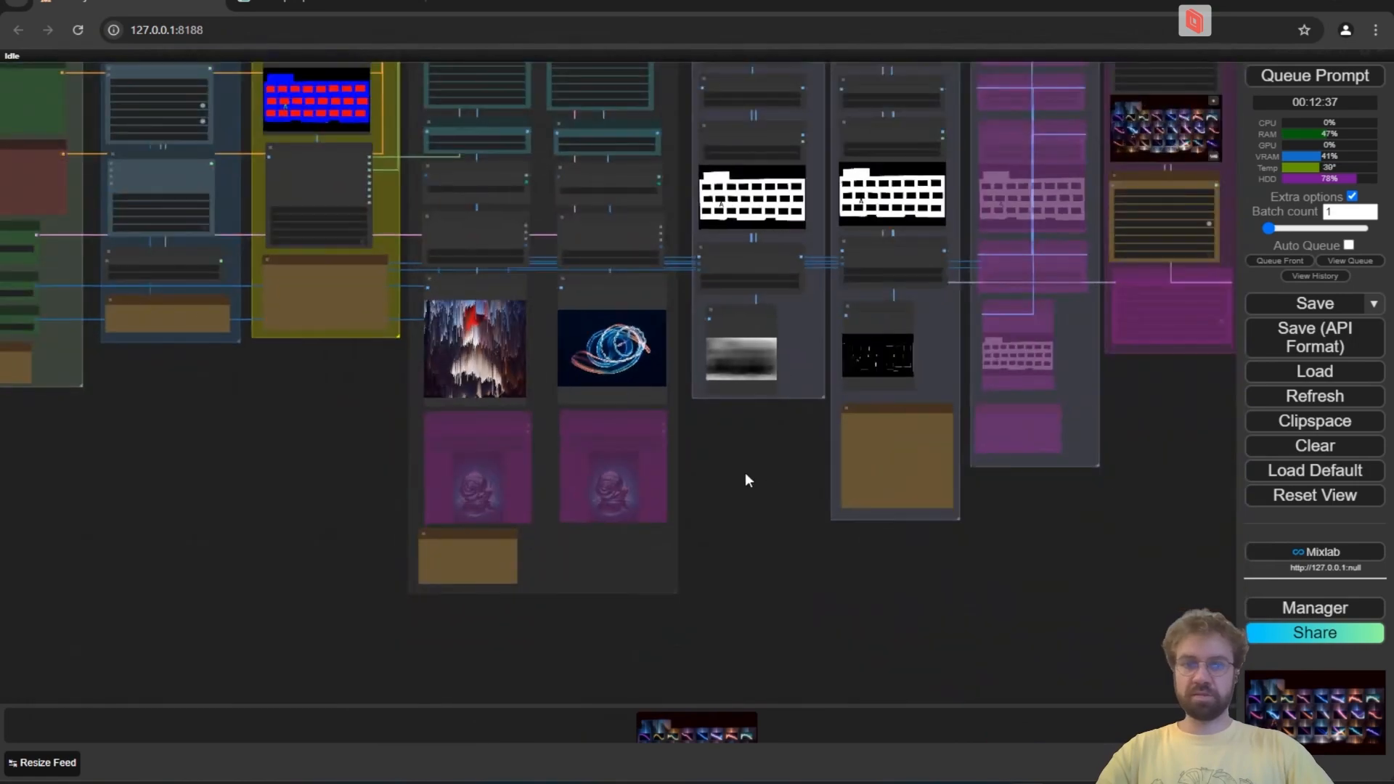
Check in the Video Combine preview how each style fills the windows and the facade.
{"action": "left_click_drag", "start_coordinate": [1206, 306], "coordinate": [777, 364]}
{"action": "scroll", "coordinate": [798, 200], "scroll_direction": "up", "scroll_amount": 6}
{"action": "left_click_drag", "start_coordinate": [995, 438], "coordinate": [699, 299]}
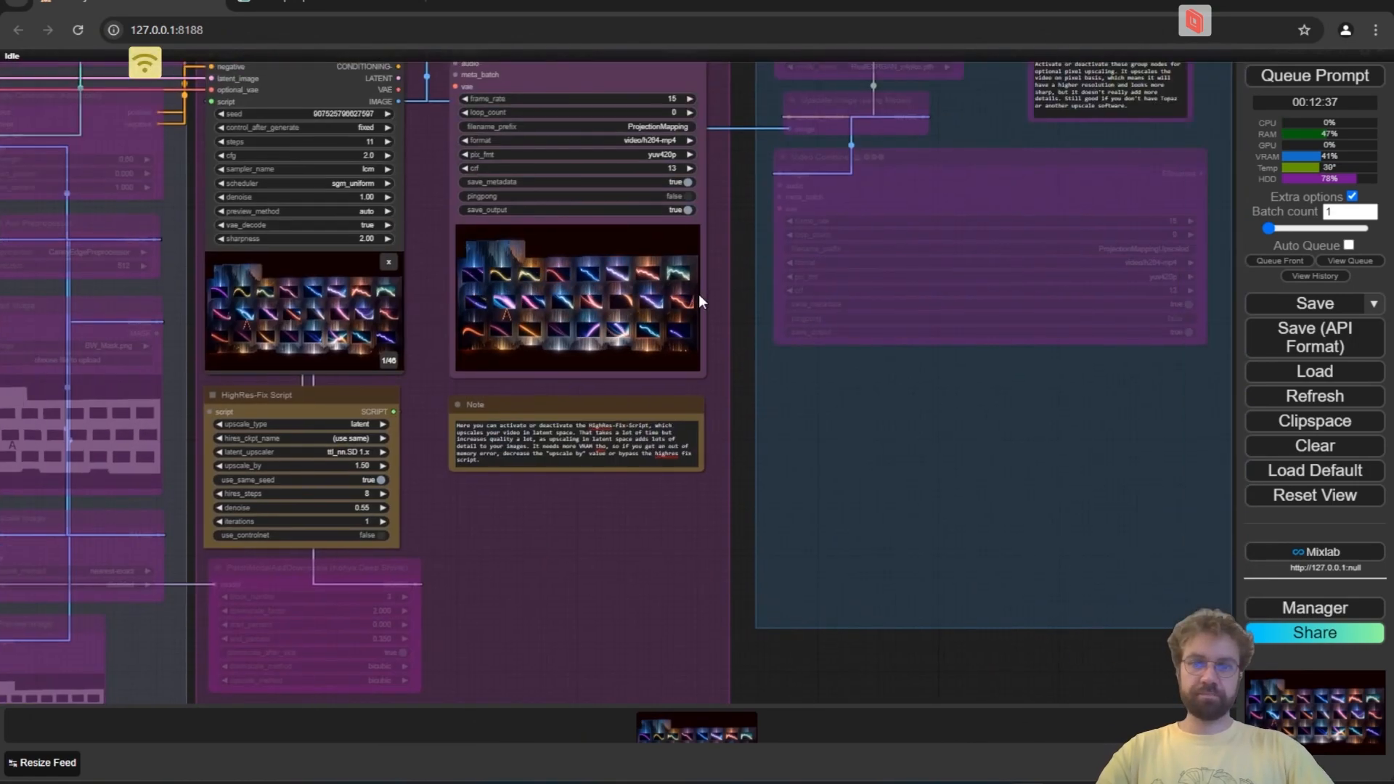
{"action": "scroll", "coordinate": [587, 319], "scroll_direction": "up", "scroll_amount": 6}
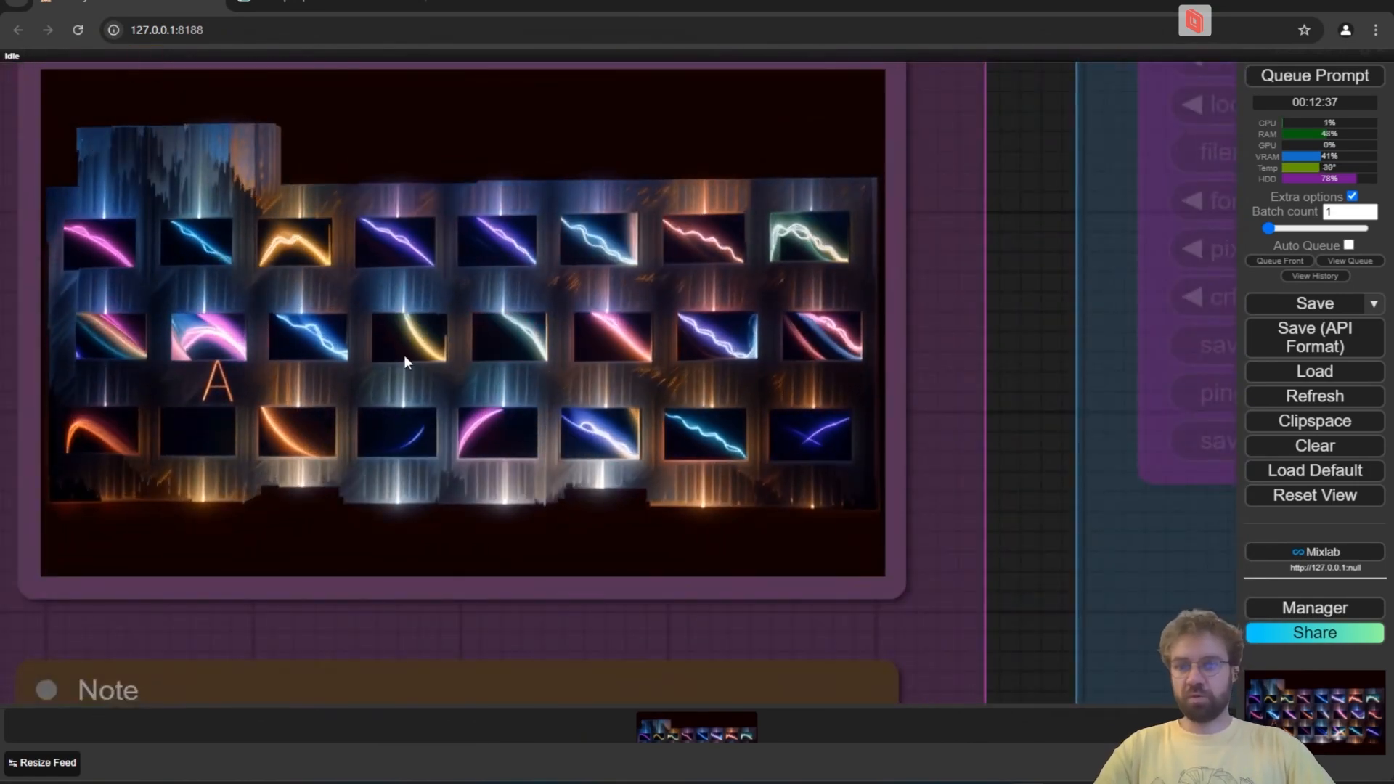
{"action": "scroll", "coordinate": [298, 337], "scroll_direction": "down", "scroll_amount": 14}
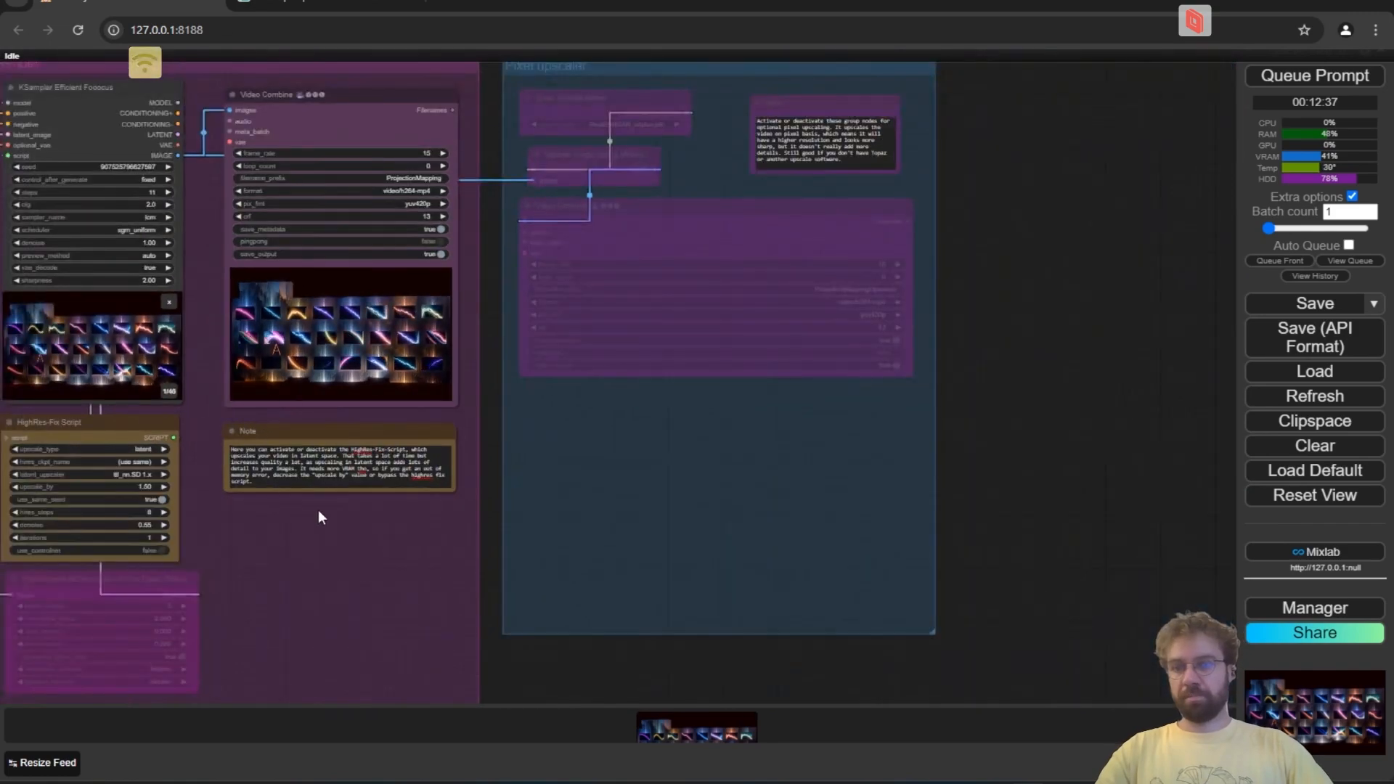
Examine the colour outputs and threshold settings of the Mask From RGB/CMY/BW node.
{"action": "left_click_drag", "start_coordinate": [321, 517], "coordinate": [976, 232]}
{"action": "scroll", "coordinate": [761, 315], "scroll_direction": "down", "scroll_amount": 4}
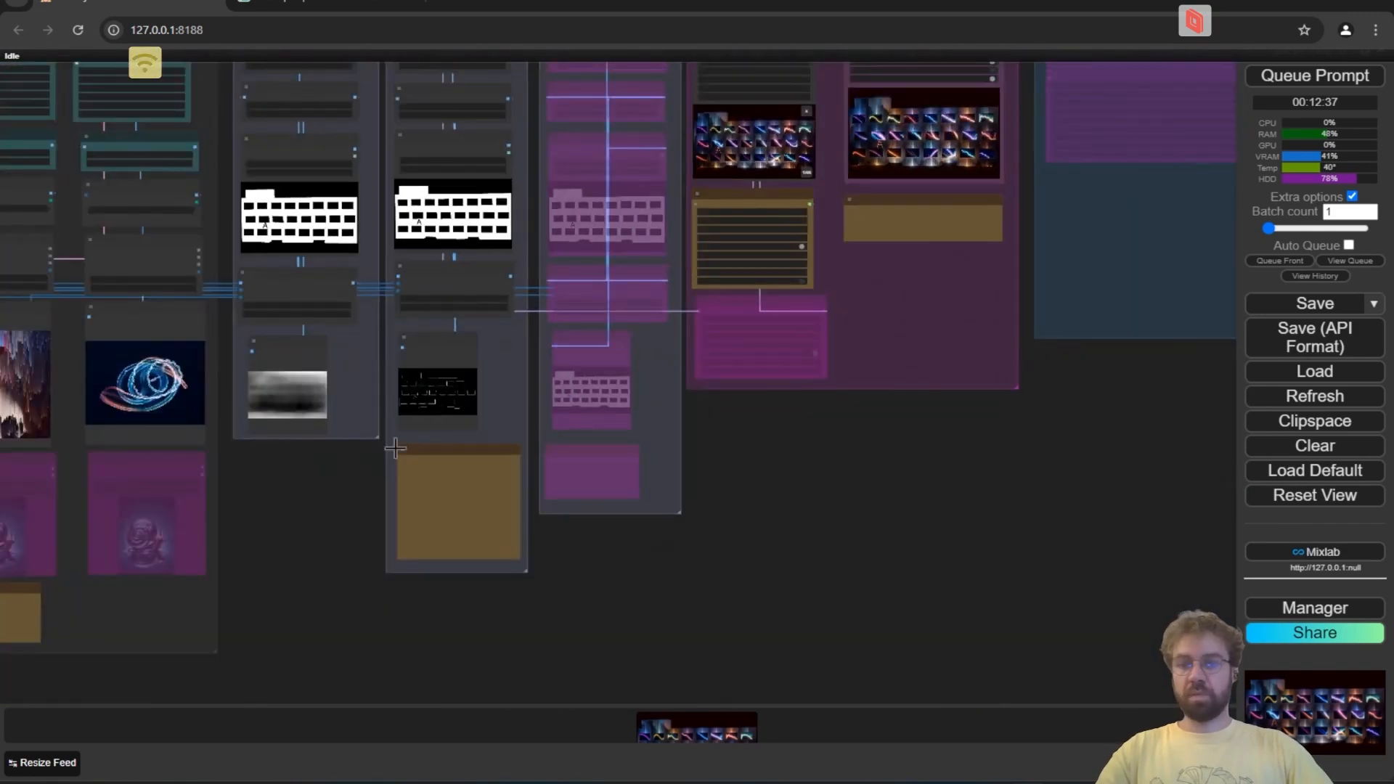
{"action": "left_click_drag", "start_coordinate": [426, 455], "coordinate": [996, 400]}
{"action": "left_click_drag", "start_coordinate": [403, 418], "coordinate": [401, 486]}
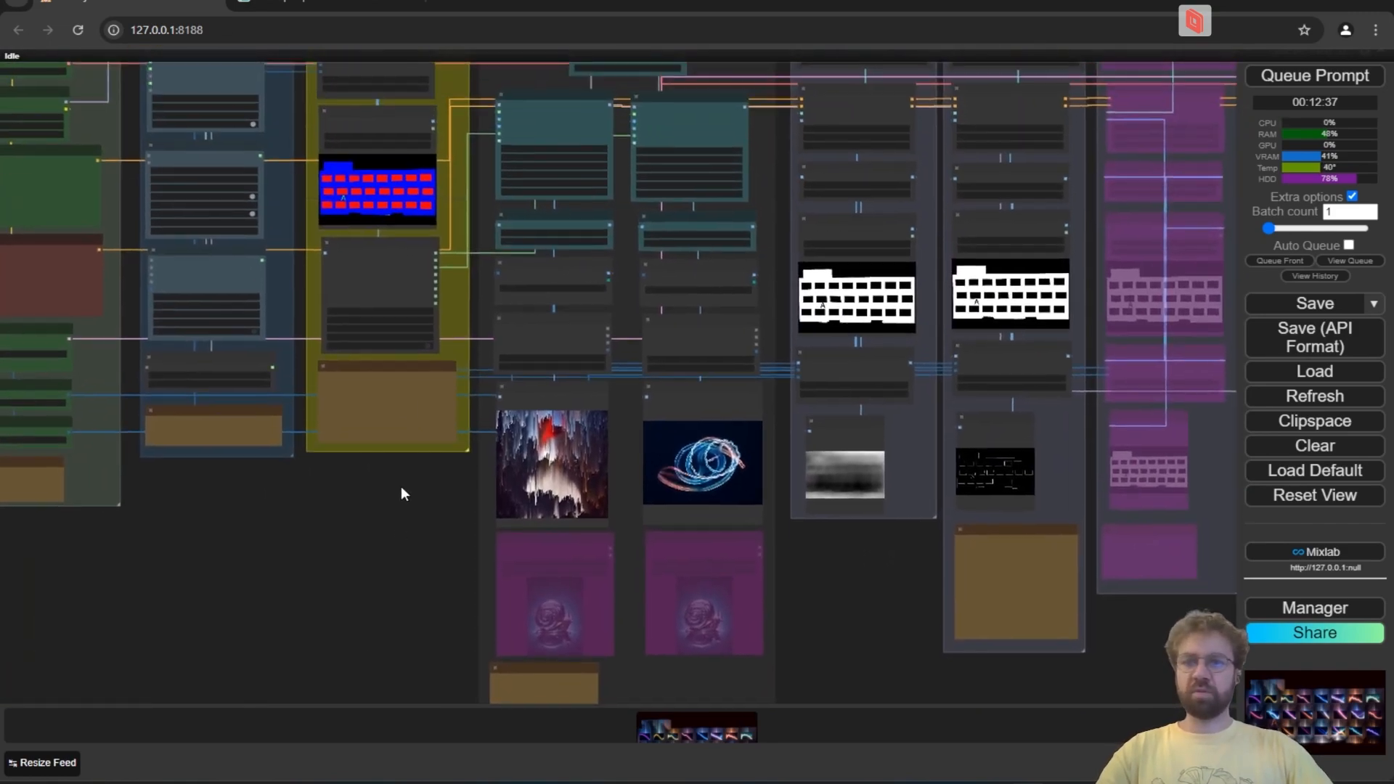
{"action": "scroll", "coordinate": [459, 268], "scroll_direction": "up", "scroll_amount": 10}
{"action": "left_click_drag", "start_coordinate": [456, 295], "coordinate": [687, 305]}
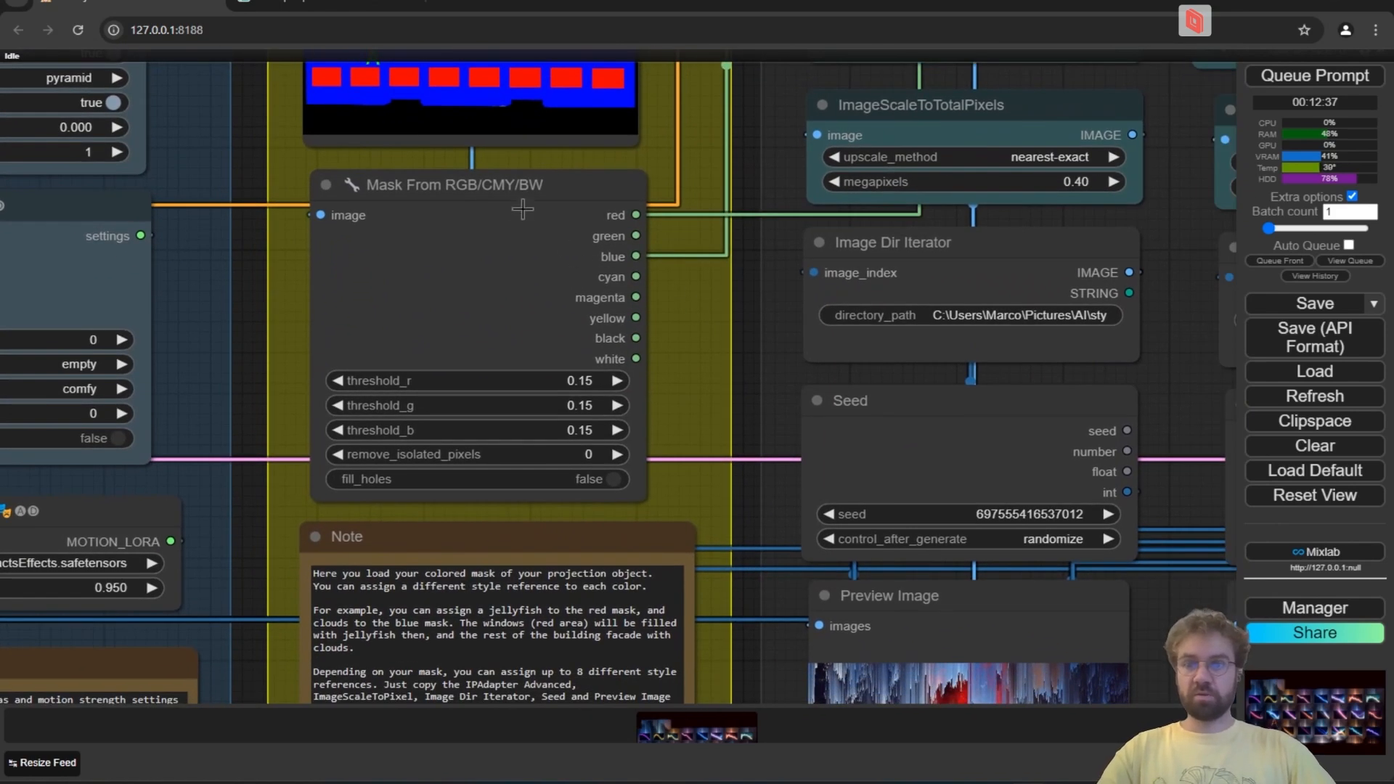
{"action": "scroll", "coordinate": [623, 230], "scroll_direction": "up", "scroll_amount": 3}
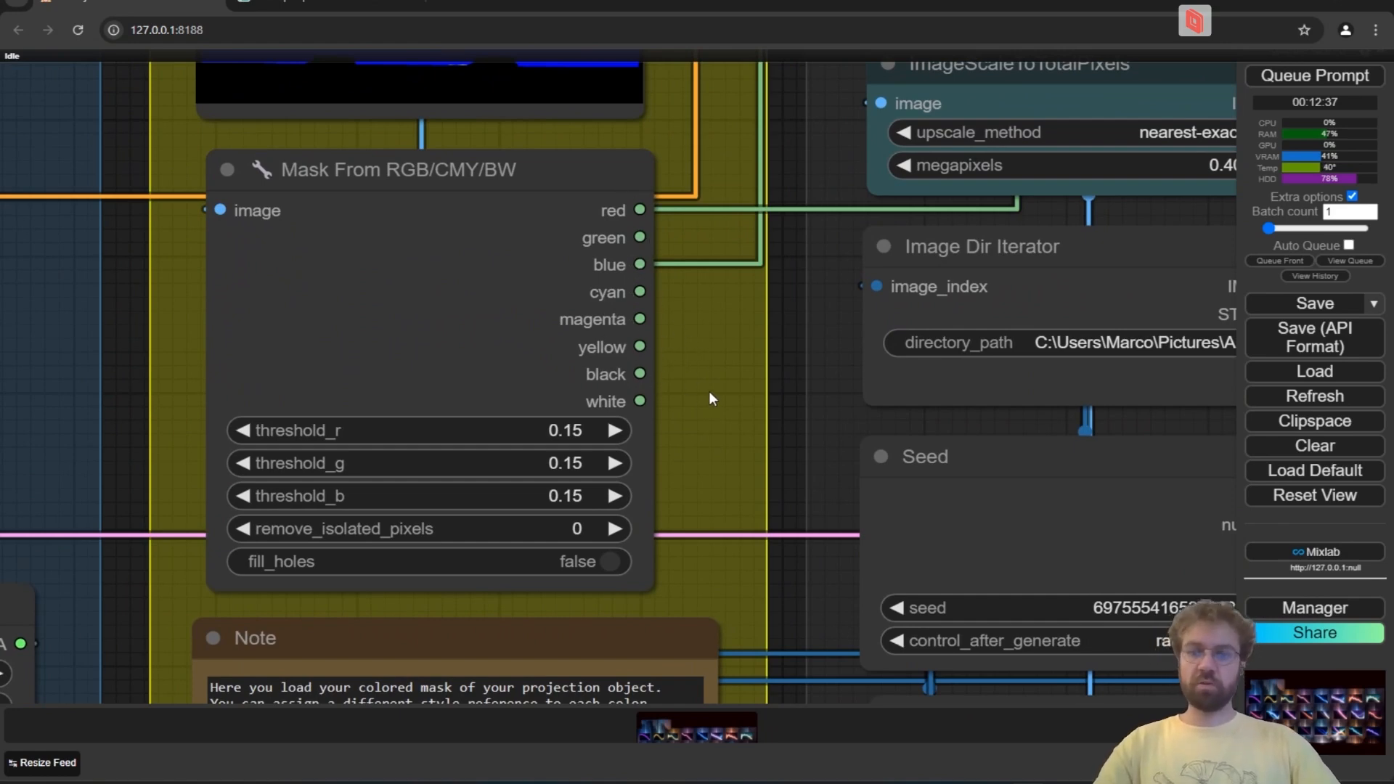
Select the second style reference's node column from IPAdapter Advanced down to Preview Image, and clear the selection.
{"action": "scroll", "coordinate": [709, 389], "scroll_direction": "down", "scroll_amount": 3}
{"action": "left_click_drag", "start_coordinate": [708, 389], "coordinate": [272, 638]}
{"action": "scroll", "coordinate": [320, 484], "scroll_direction": "down", "scroll_amount": 8}
{"action": "left_click_drag", "start_coordinate": [668, 298], "coordinate": [635, 202]}
{"action": "scroll", "coordinate": [643, 216], "scroll_direction": "down", "scroll_amount": 2}
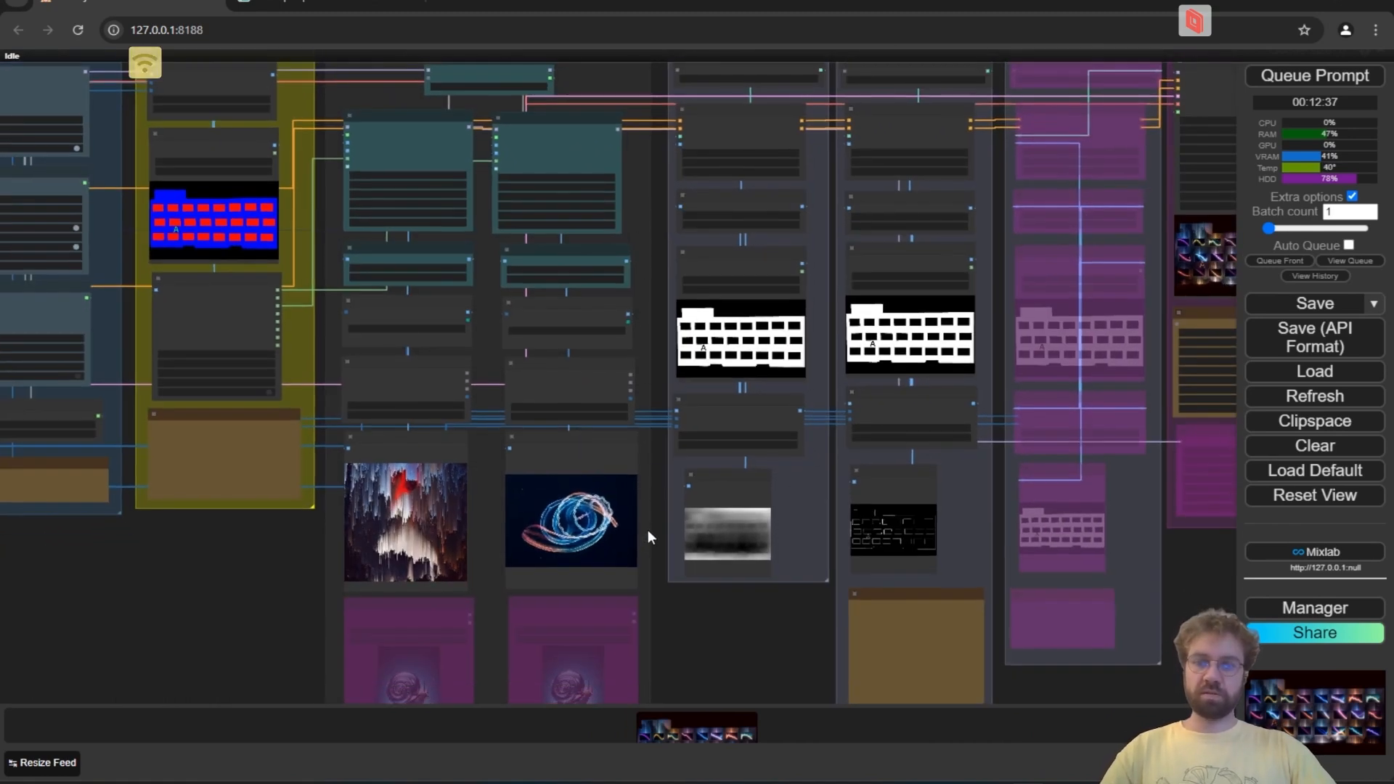
{"action": "key", "text": "Num_Lock"}
{"action": "left_click_drag", "start_coordinate": [625, 494], "coordinate": [533, 127]}
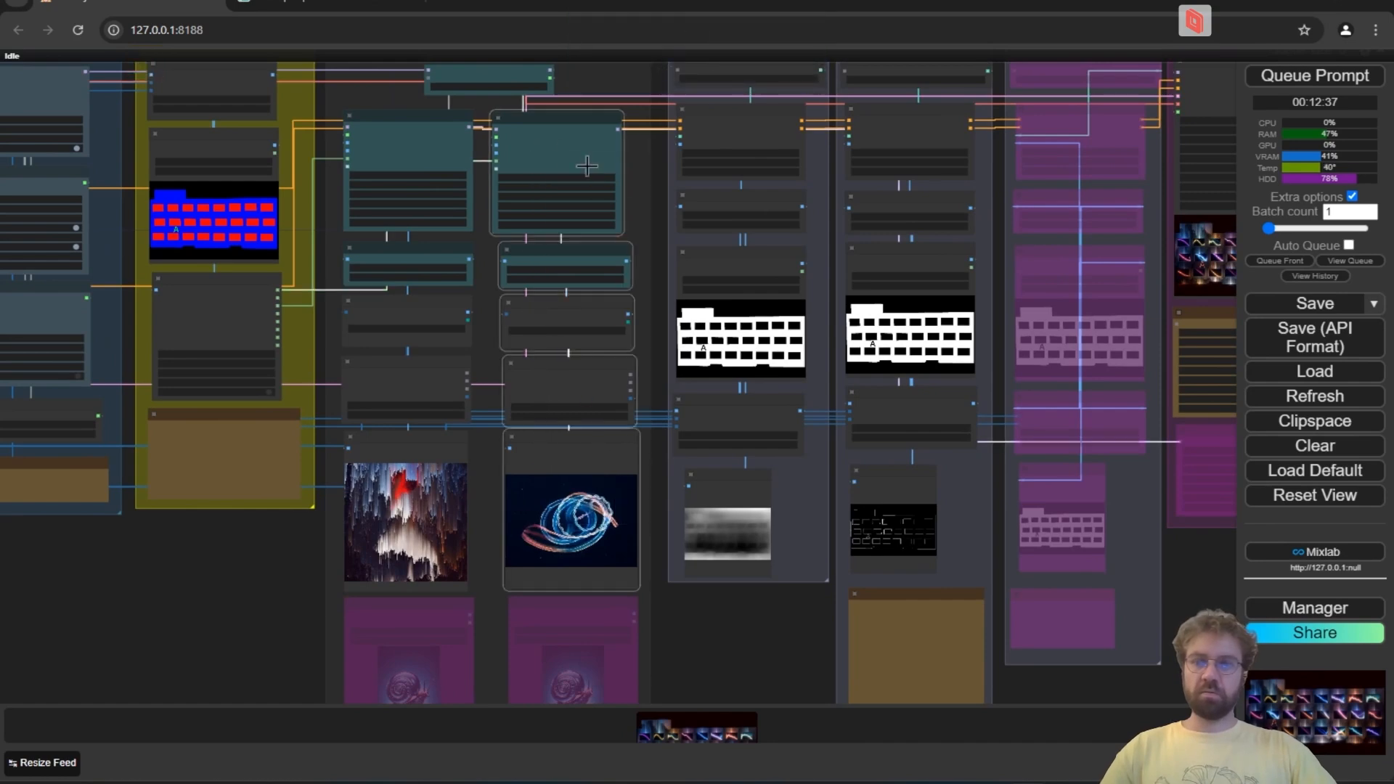
{"action": "left_click", "coordinate": [642, 181]}
Move the two IPAdapter Advanced nodes slightly apart to expose the model link between them below the IPAdapter Unified Loader.
{"action": "scroll", "coordinate": [465, 145], "scroll_direction": "up", "scroll_amount": 6}
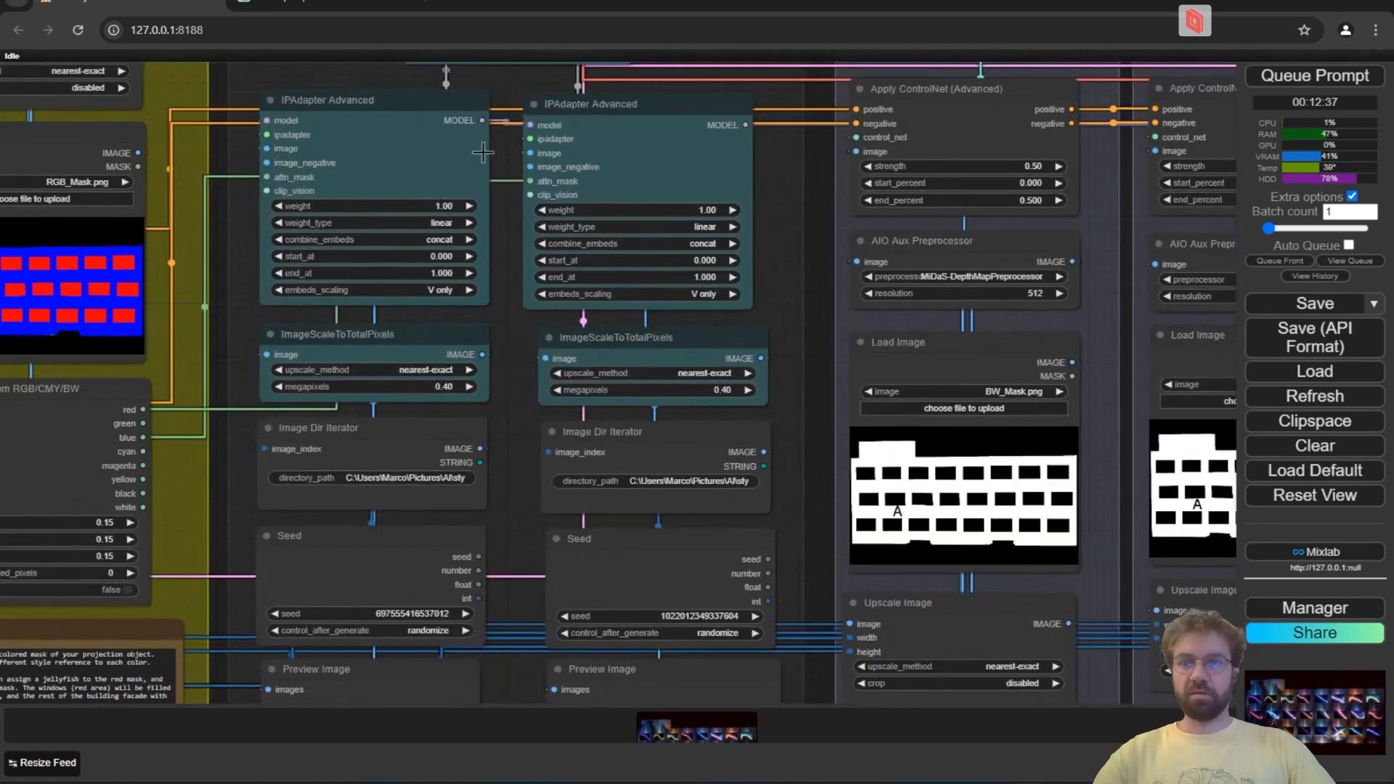
{"action": "scroll", "coordinate": [483, 152], "scroll_direction": "up", "scroll_amount": 2}
{"action": "left_click_drag", "start_coordinate": [576, 120], "coordinate": [618, 117]}
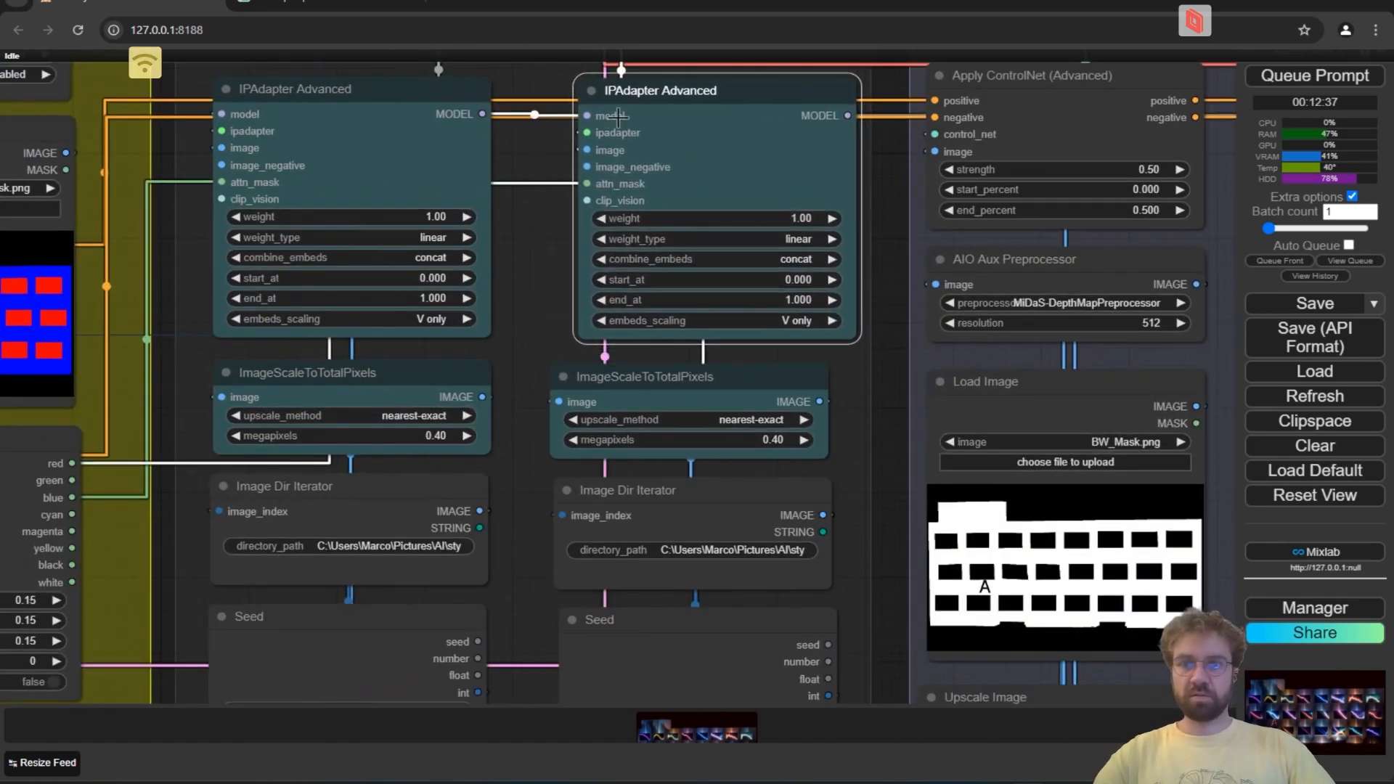
{"action": "left_click_drag", "start_coordinate": [414, 89], "coordinate": [401, 95]}
{"action": "left_click_drag", "start_coordinate": [679, 87], "coordinate": [655, 89]}
{"action": "left_click_drag", "start_coordinate": [847, 230], "coordinate": [775, 504]}
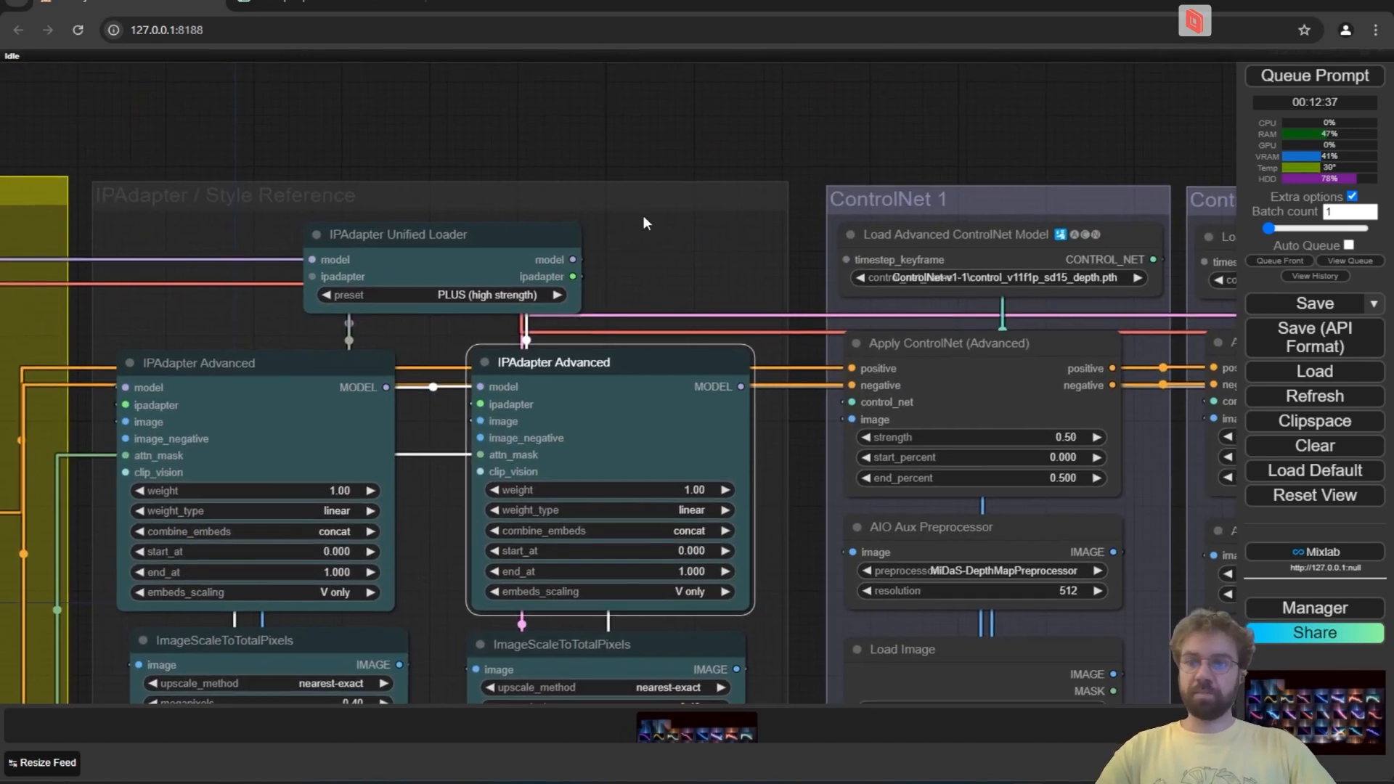
{"action": "left_click_drag", "start_coordinate": [446, 115], "coordinate": [521, 51]}
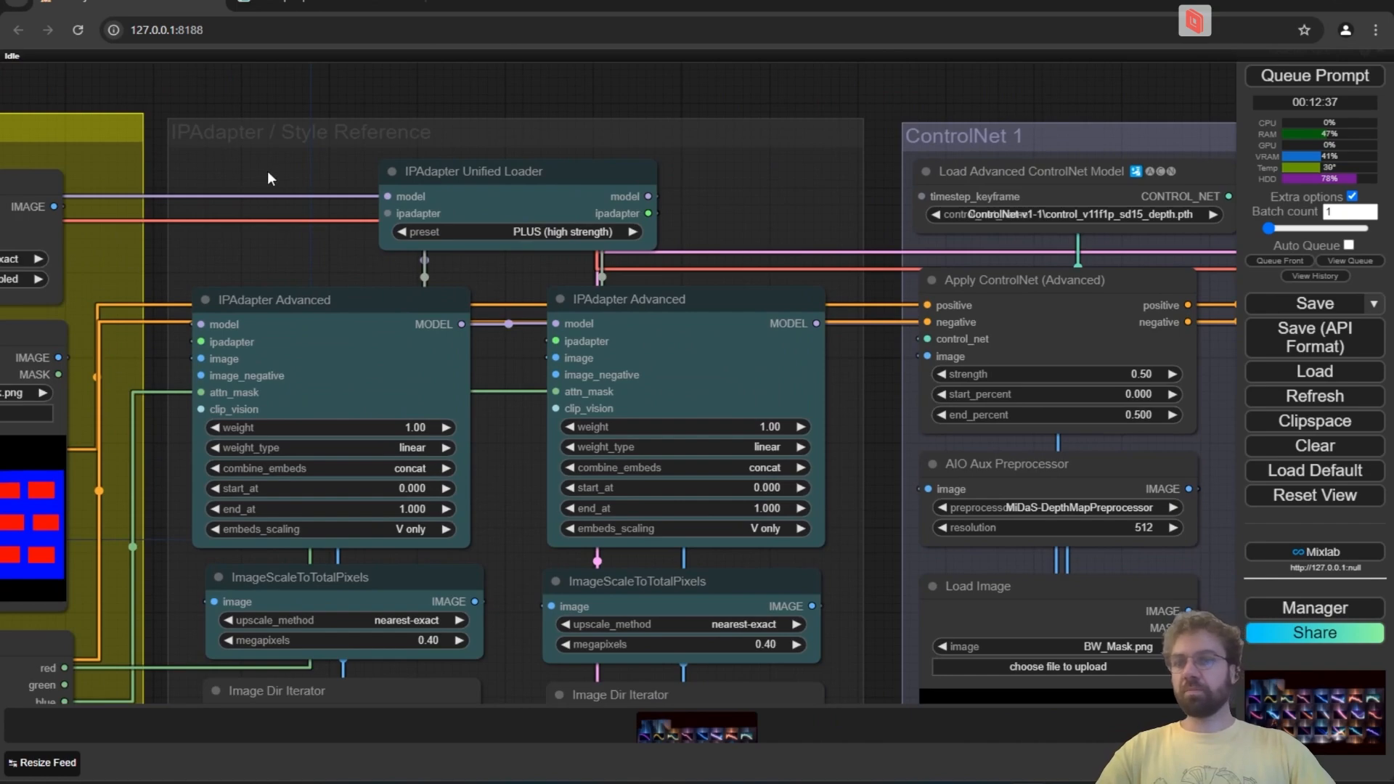
{"action": "left_click_drag", "start_coordinate": [453, 162], "coordinate": [440, 119]}
Examine the Seed and Preview Image nodes that supply both style references, along with the bypassed Load Image nodes below.
{"action": "scroll", "coordinate": [756, 143], "scroll_direction": "down", "scroll_amount": 5}
{"action": "scroll", "coordinate": [770, 218], "scroll_direction": "down", "scroll_amount": 1}
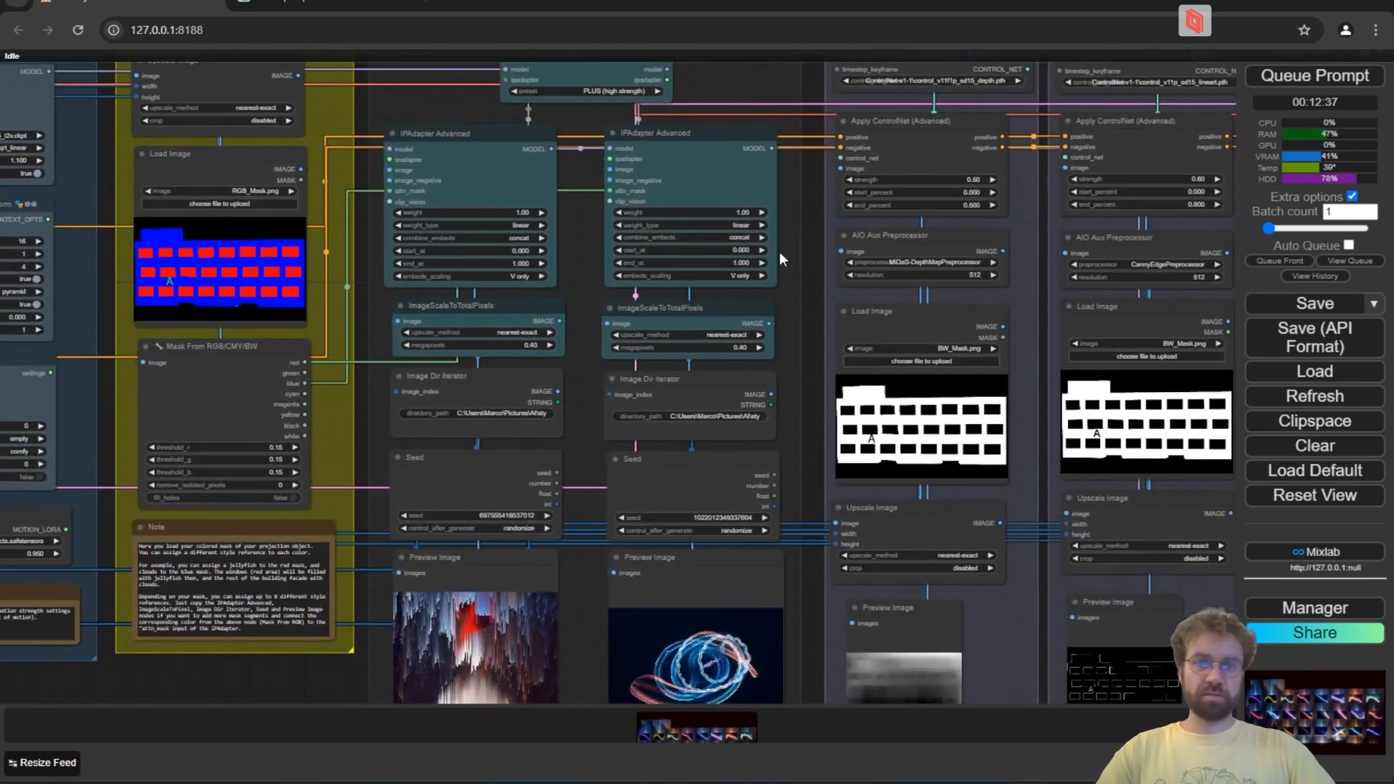
{"action": "scroll", "coordinate": [777, 262], "scroll_direction": "down", "scroll_amount": 3}
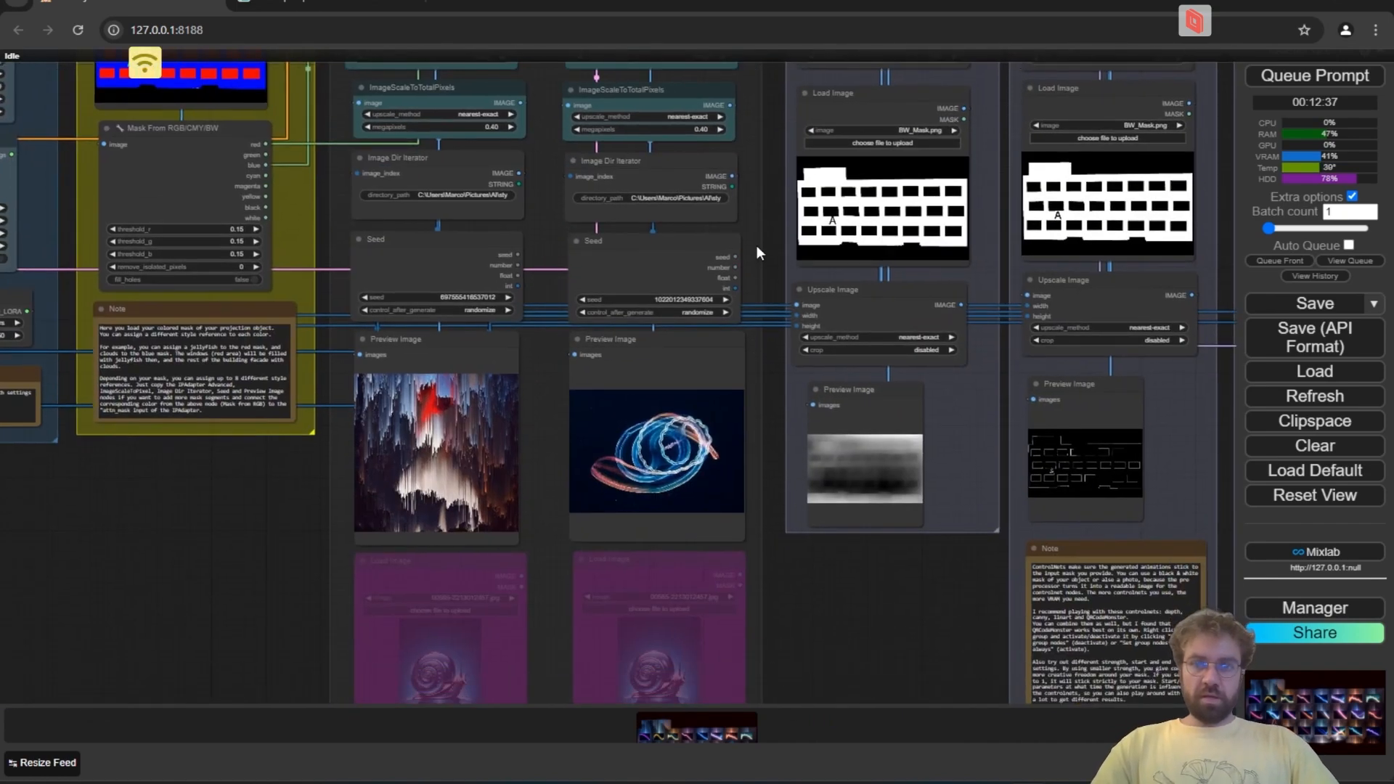
{"action": "scroll", "coordinate": [759, 269], "scroll_direction": "up", "scroll_amount": 3}
{"action": "left_click_drag", "start_coordinate": [756, 416], "coordinate": [886, 298]}
{"action": "scroll", "coordinate": [822, 376], "scroll_direction": "up", "scroll_amount": 3}
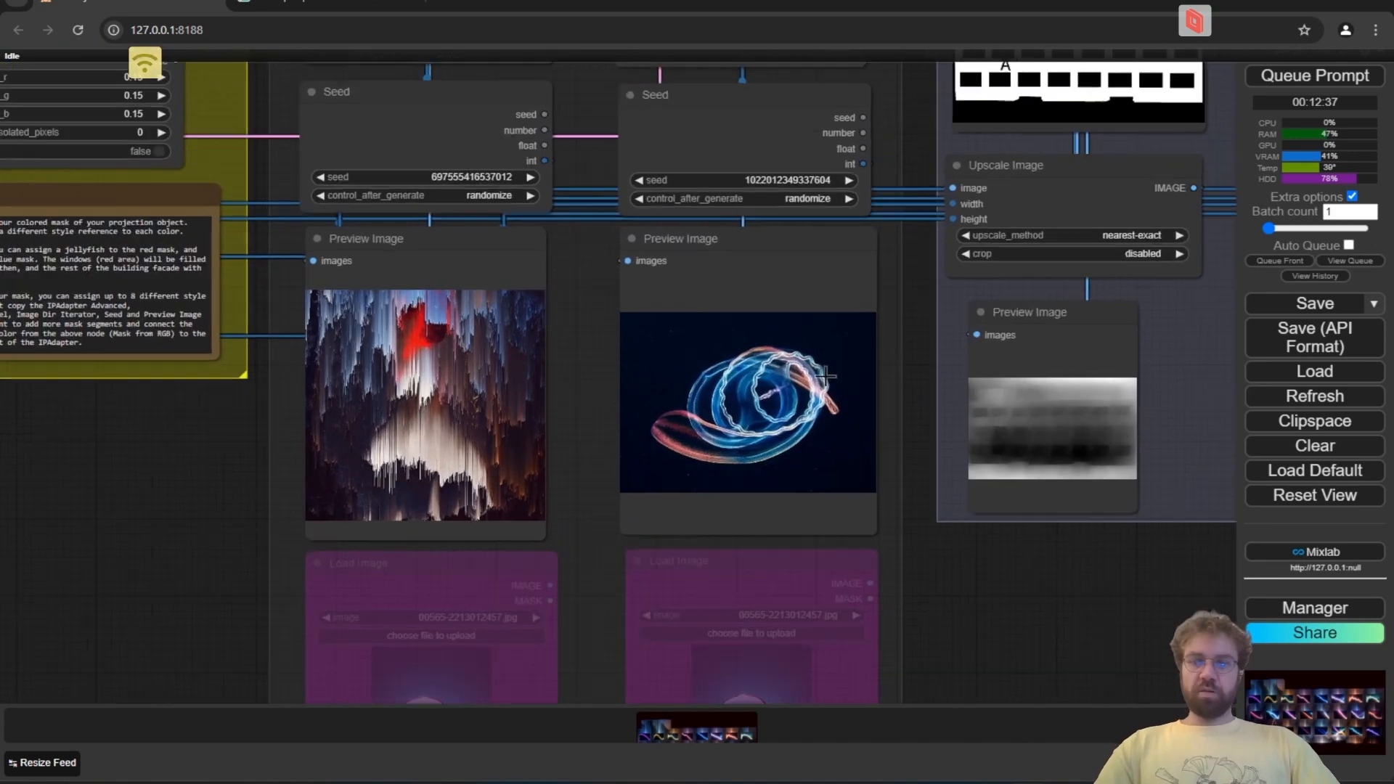
{"action": "scroll", "coordinate": [529, 381], "scroll_direction": "up", "scroll_amount": 2}
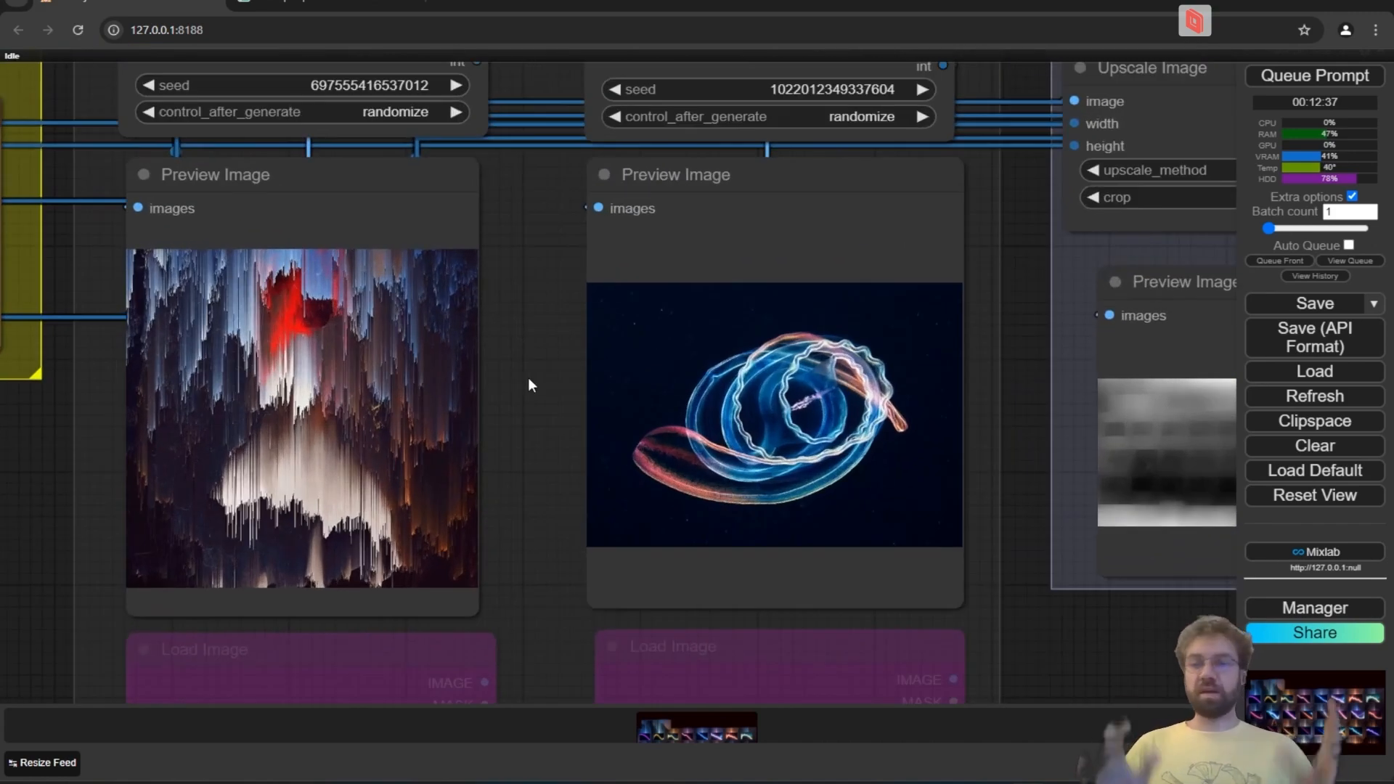
{"action": "scroll", "coordinate": [529, 381], "scroll_direction": "down", "scroll_amount": 4}
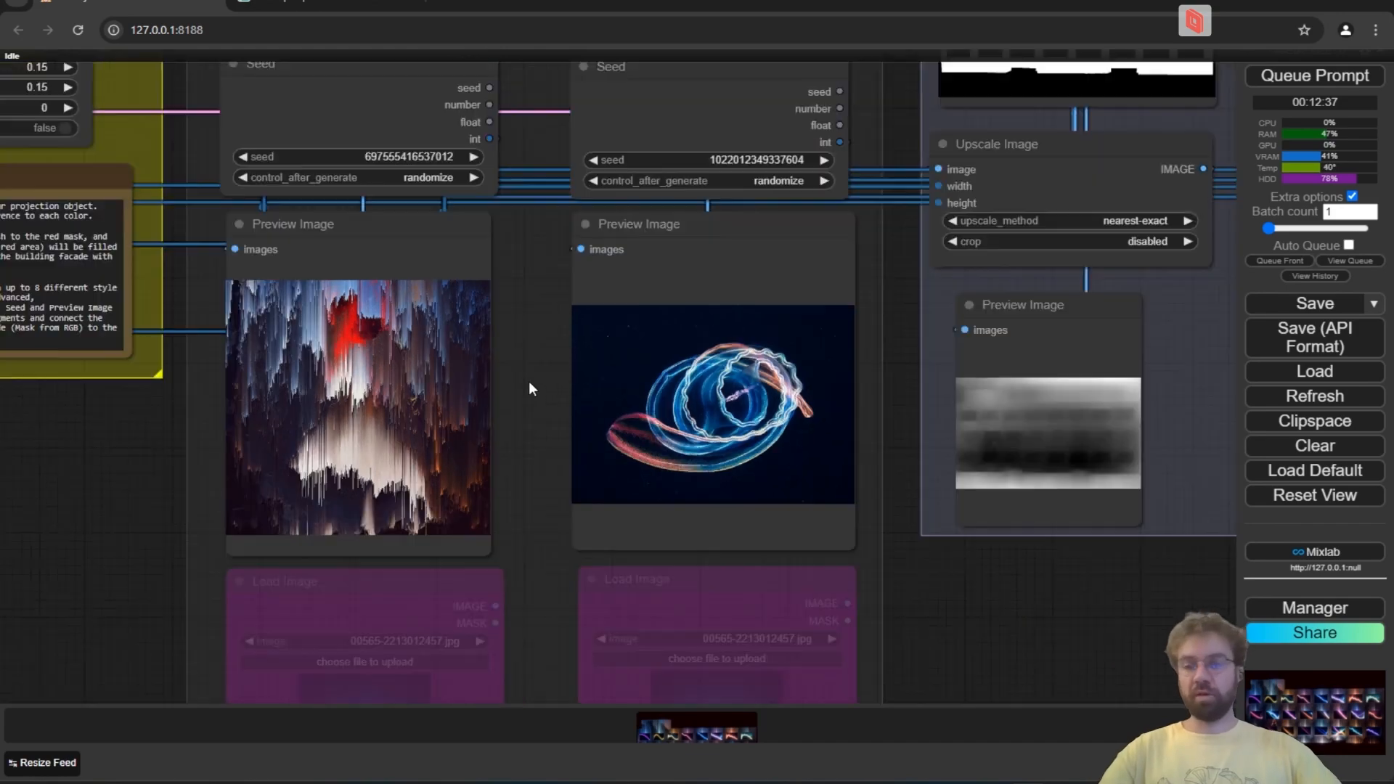
Inspect the full folder path to the style references in the first style reference's Image Dir Iterator node, leaving it as is.
{"action": "left_click_drag", "start_coordinate": [249, 489], "coordinate": [742, 613]}
{"action": "scroll", "coordinate": [681, 93], "scroll_direction": "up", "scroll_amount": 8}
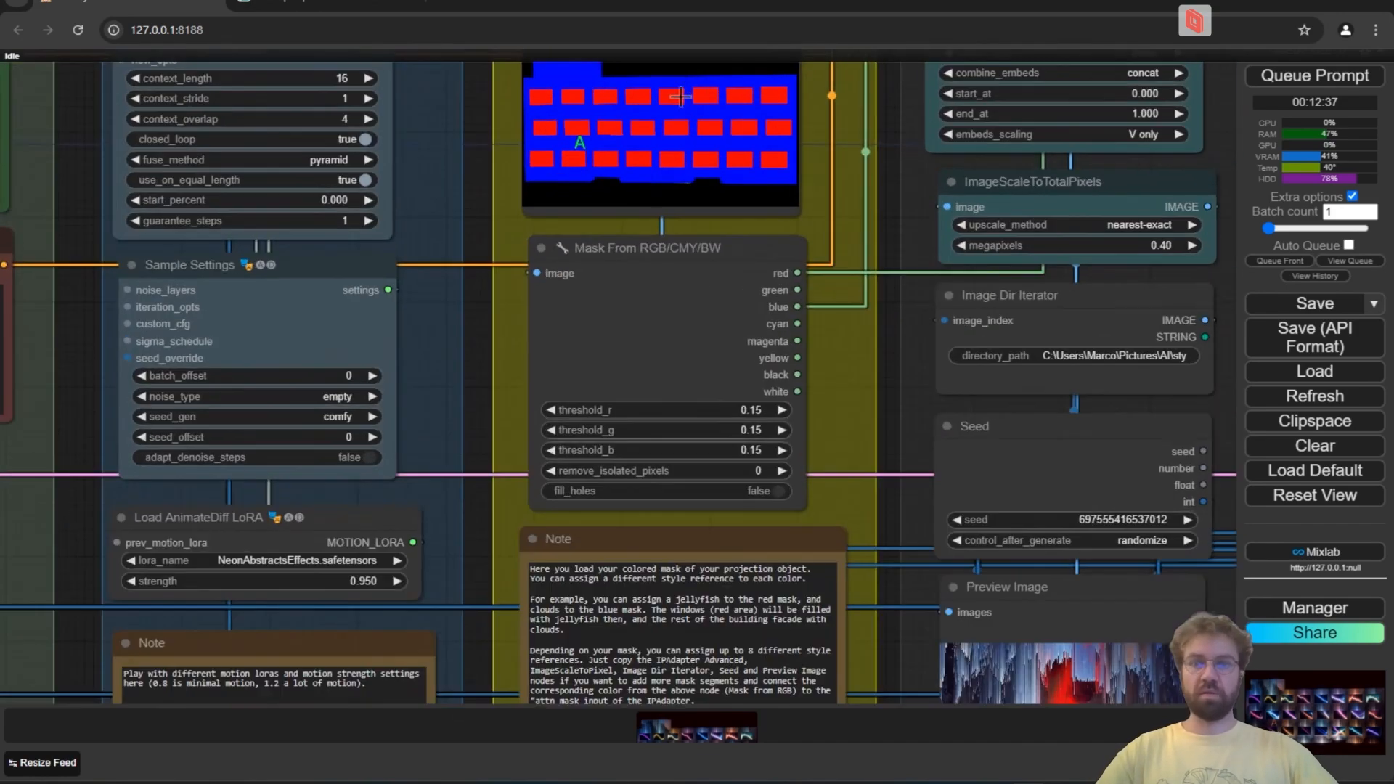
{"action": "left_click_drag", "start_coordinate": [831, 159], "coordinate": [538, 217]}
{"action": "scroll", "coordinate": [538, 217], "scroll_direction": "down", "scroll_amount": 7}
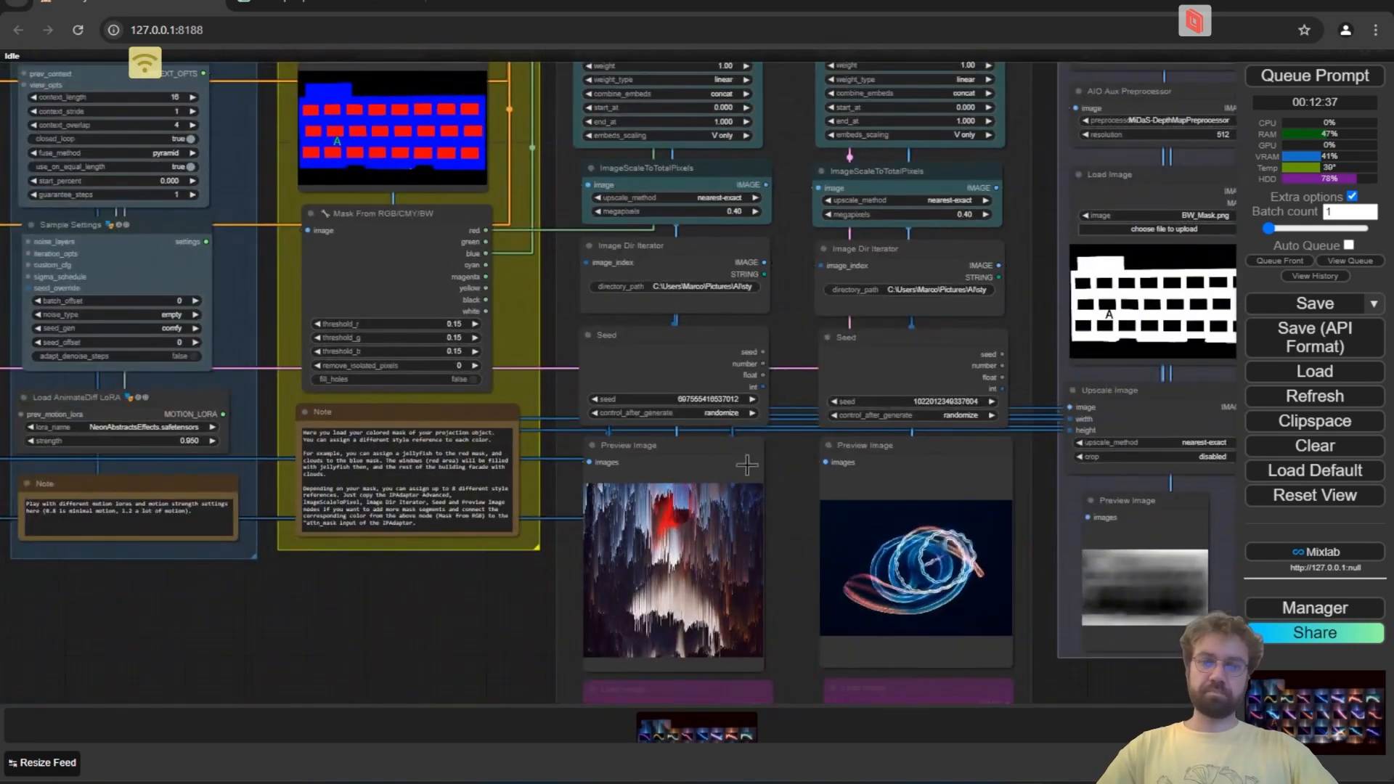
{"action": "left_click_drag", "start_coordinate": [783, 448], "coordinate": [591, 428]}
{"action": "scroll", "coordinate": [622, 328], "scroll_direction": "up", "scroll_amount": 5}
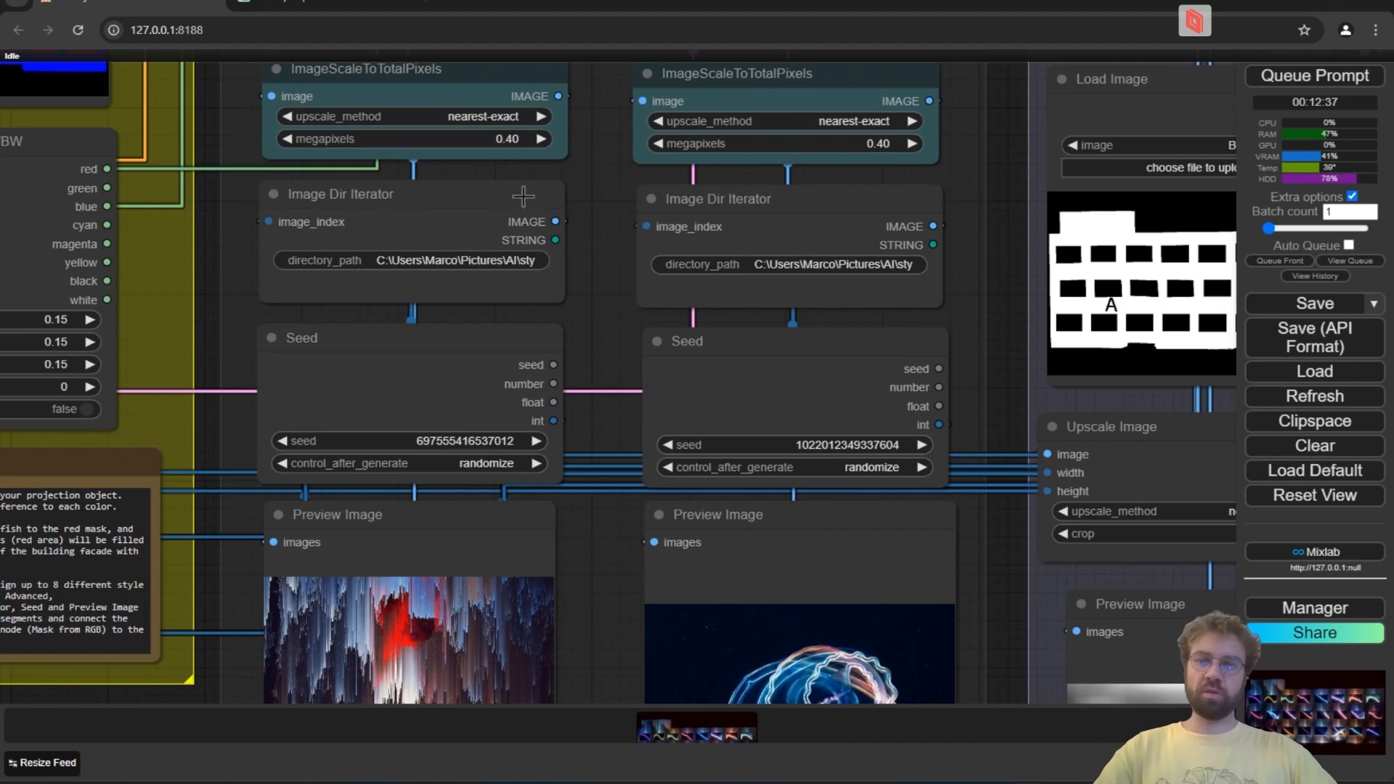
{"action": "left_click", "coordinate": [469, 260]}
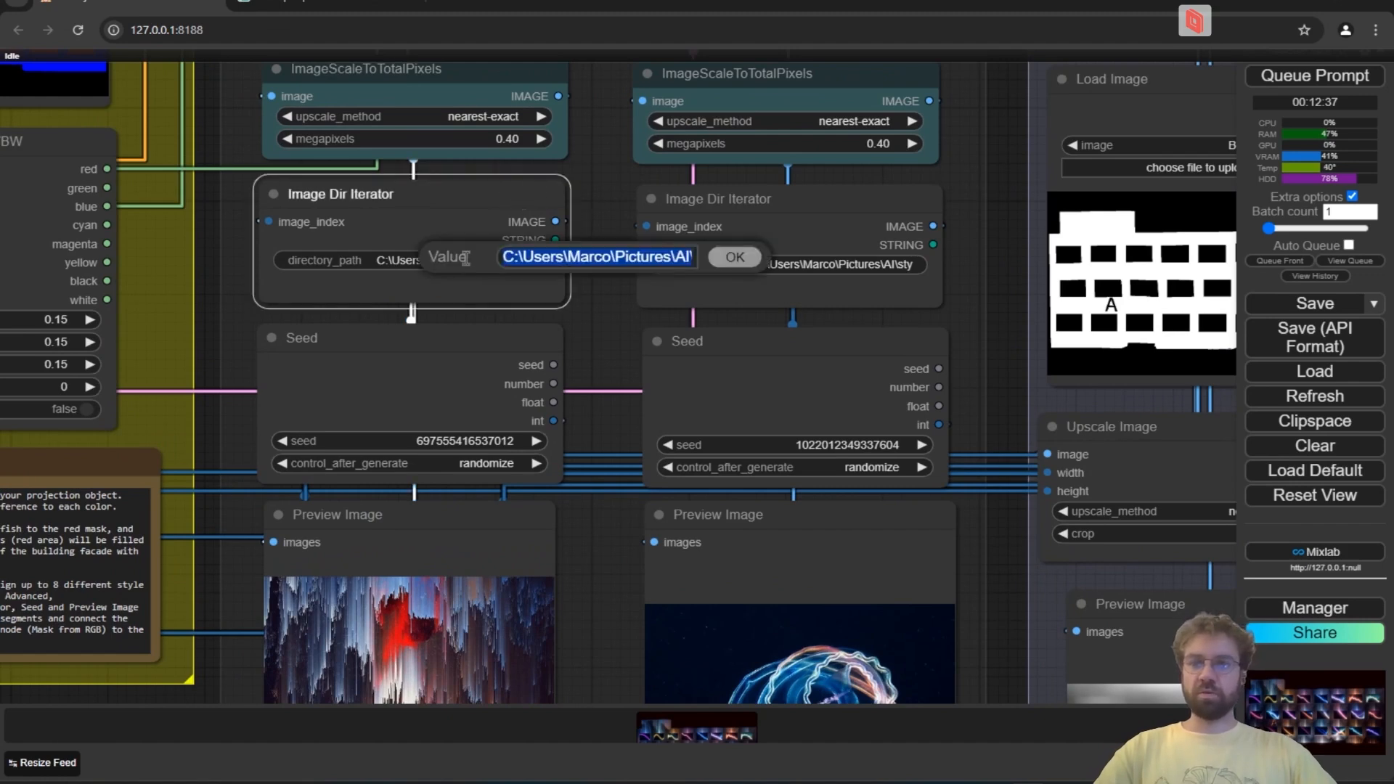
{"action": "left_click", "coordinate": [620, 263]}
{"action": "left_click_drag", "start_coordinate": [581, 263], "coordinate": [764, 267]}
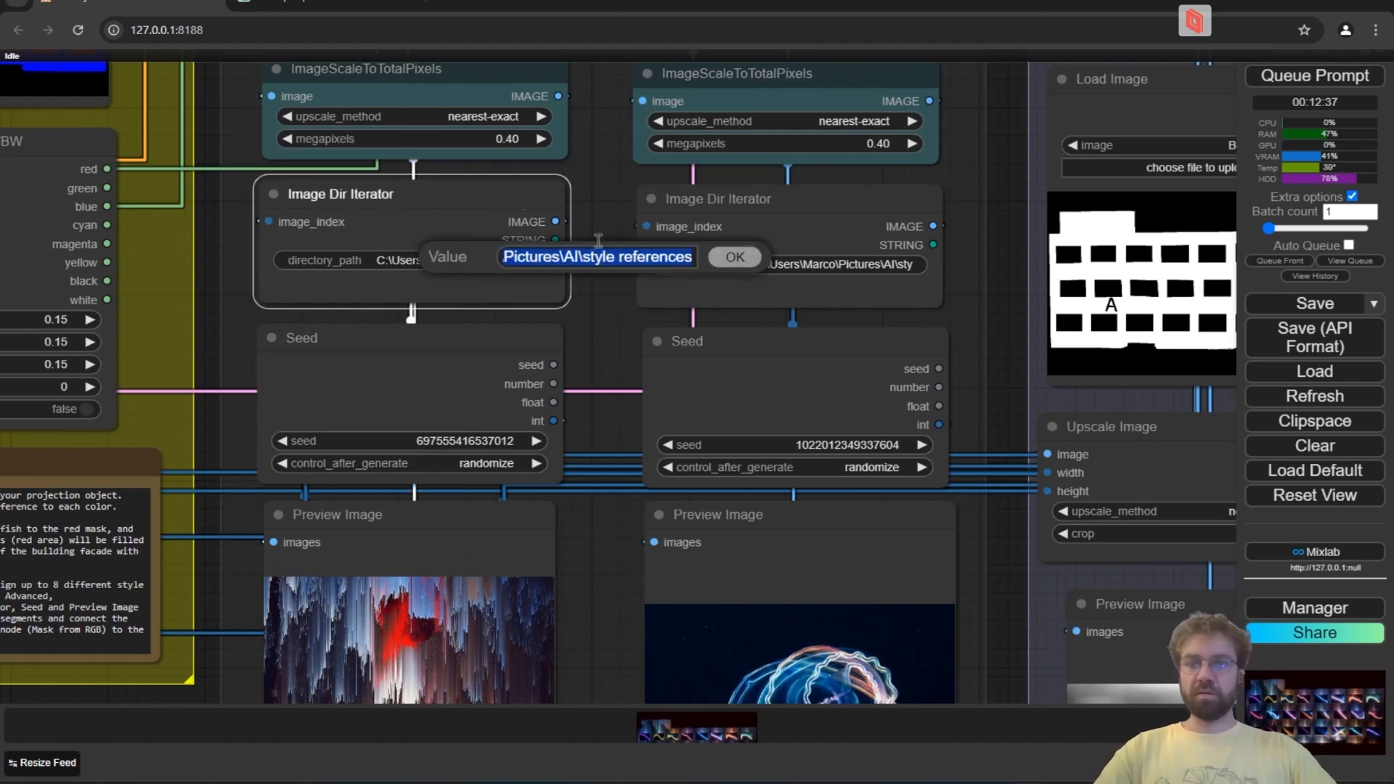
{"action": "left_click", "coordinate": [737, 265]}
Inspect the full directory path in the second style reference's Image Dir Iterator node, and close the value without changing it.
{"action": "left_click", "coordinate": [790, 259]}
{"action": "left_click_drag", "start_coordinate": [889, 257], "coordinate": [1059, 258]}
{"action": "left_click", "coordinate": [1059, 257]}
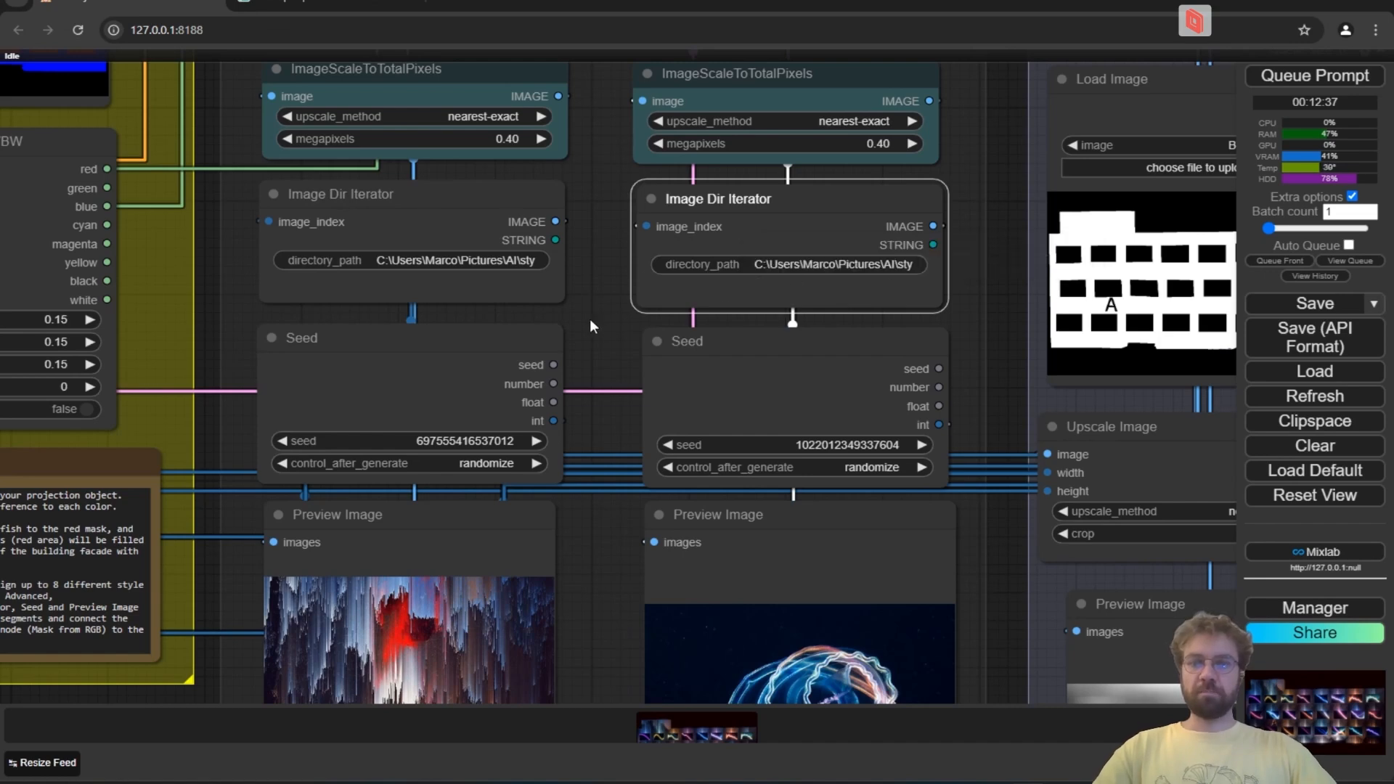
Review the control_after_generate options of the first style reference's Seed node, and dismiss them without choosing one.
{"action": "left_click_drag", "start_coordinate": [590, 320], "coordinate": [565, 260]}
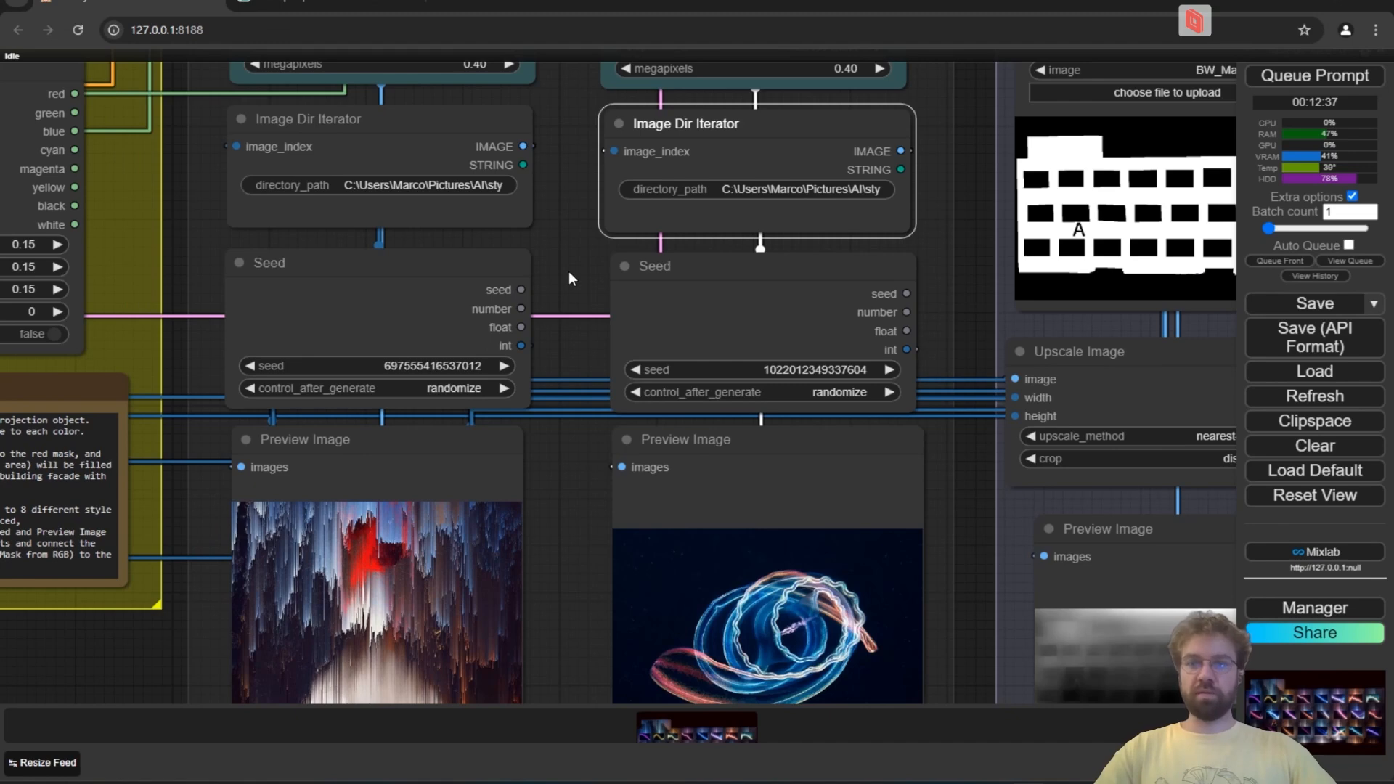
{"action": "scroll", "coordinate": [561, 291], "scroll_direction": "up", "scroll_amount": 2}
{"action": "left_click_drag", "start_coordinate": [561, 299], "coordinate": [594, 222]}
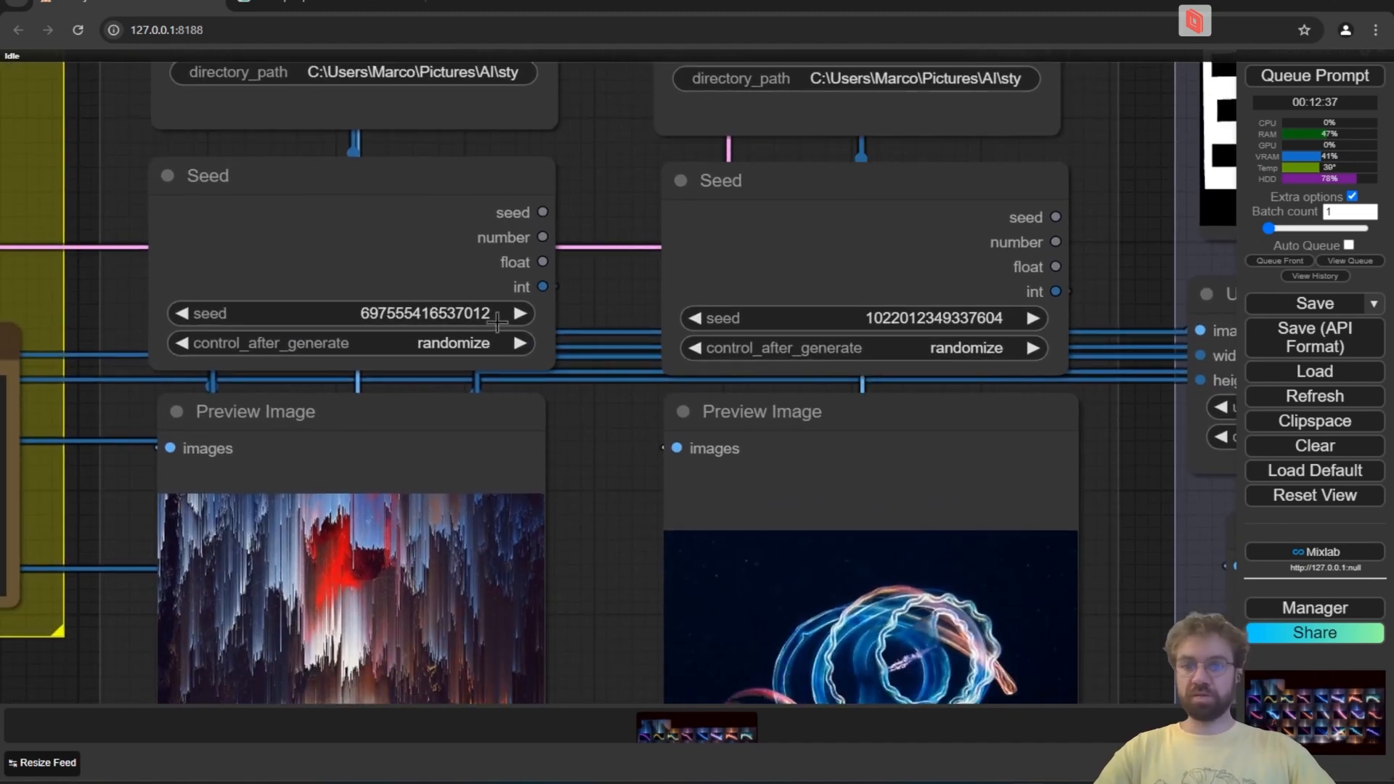
{"action": "left_click", "coordinate": [437, 336]}
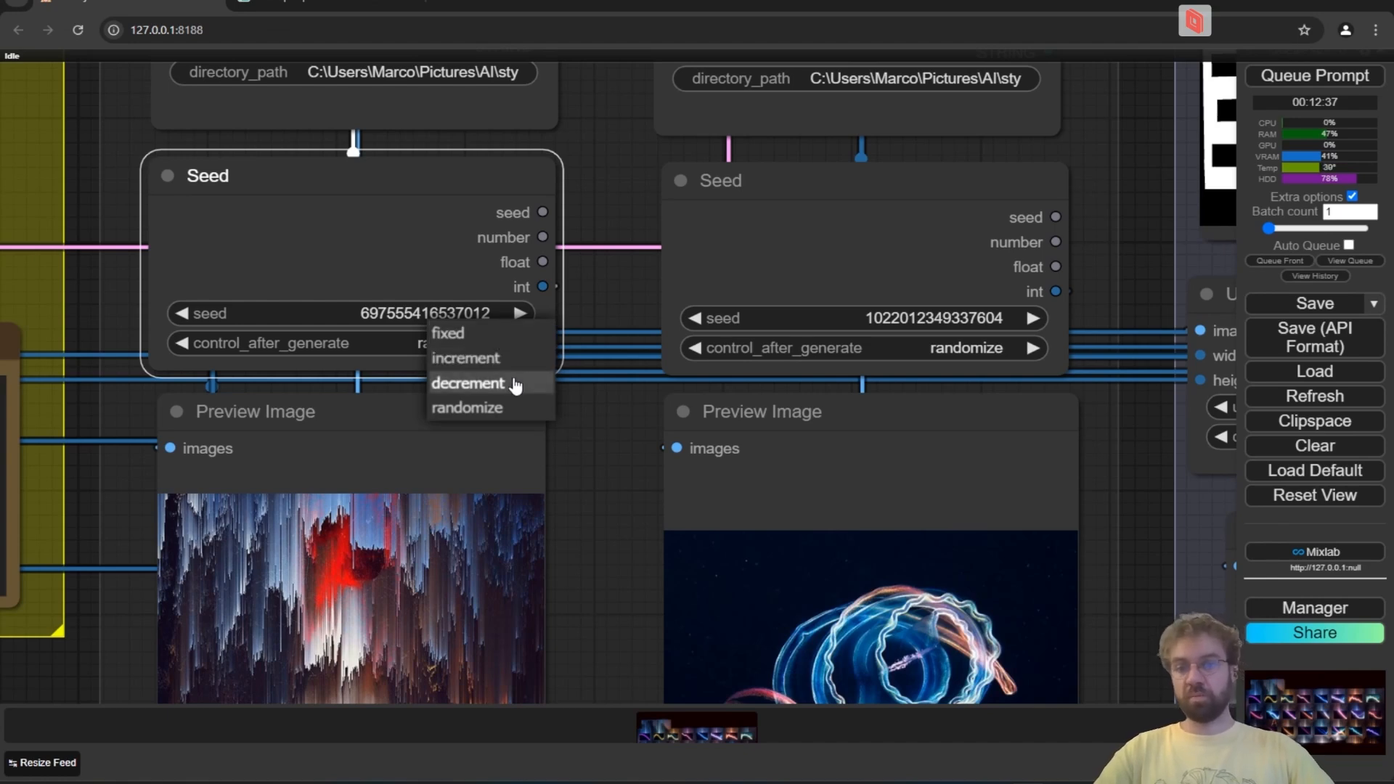
{"action": "left_click", "coordinate": [608, 306]}
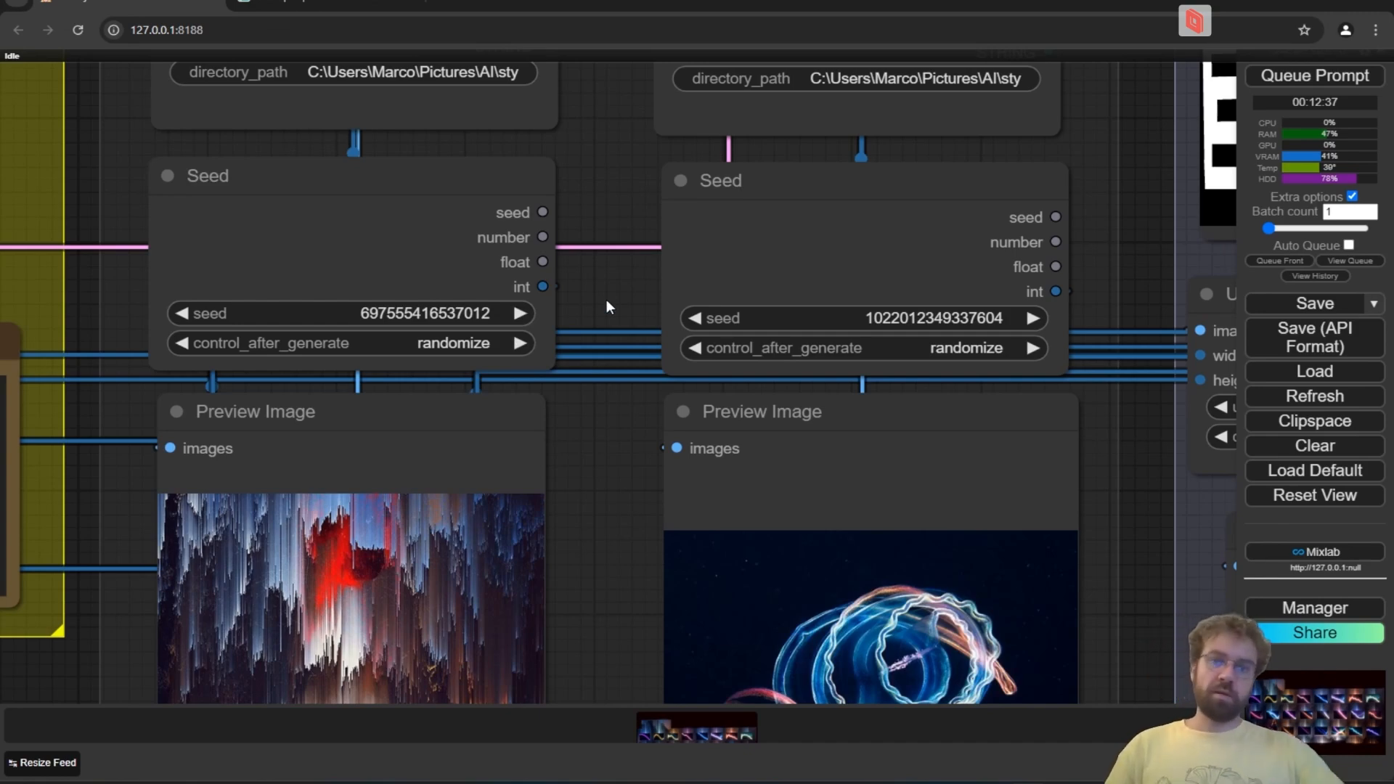
Activate the bypassed Load Image node beneath the first style reference's Preview Image.
{"action": "scroll", "coordinate": [596, 291], "scroll_direction": "down", "scroll_amount": 4}
{"action": "left_click_drag", "start_coordinate": [599, 385], "coordinate": [580, 169]}
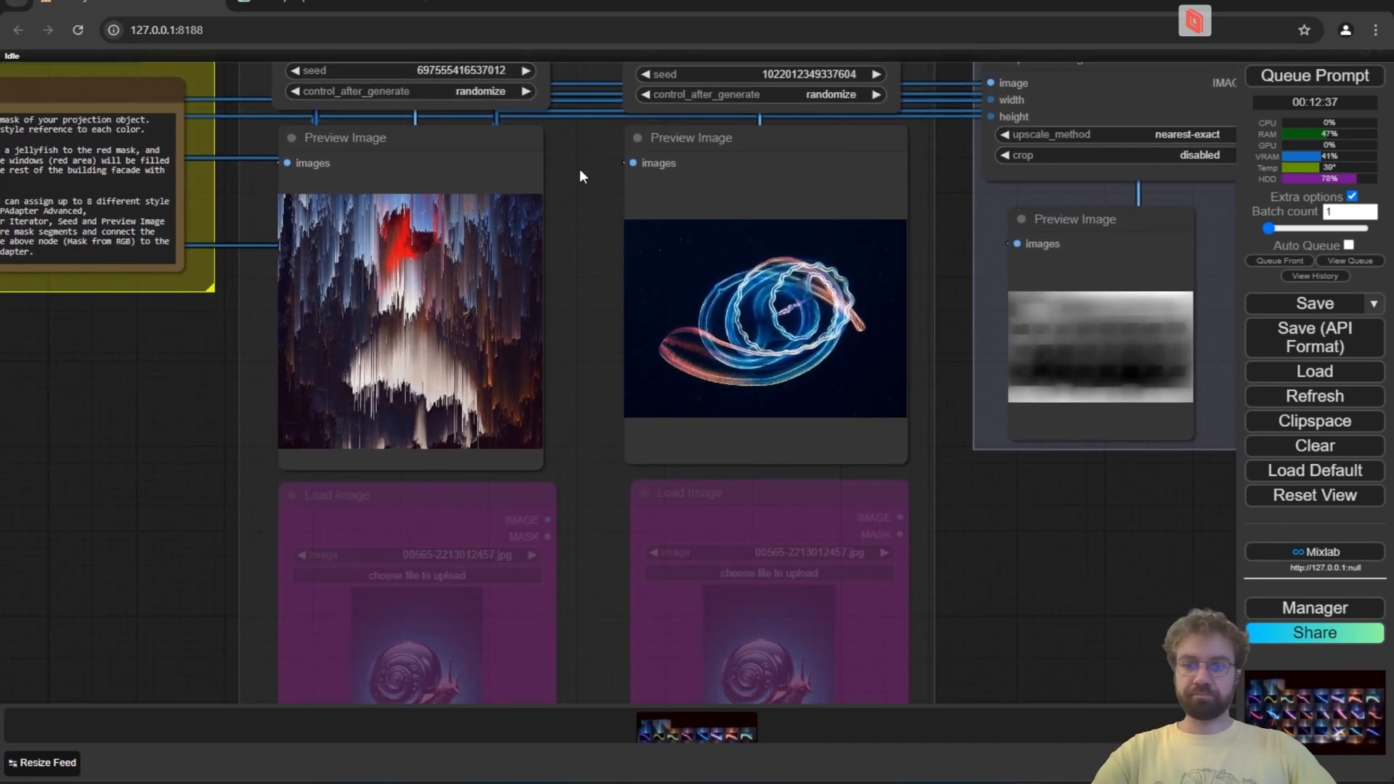
{"action": "scroll", "coordinate": [580, 236], "scroll_direction": "down", "scroll_amount": 3}
{"action": "left_click_drag", "start_coordinate": [590, 321], "coordinate": [587, 268]}
{"action": "scroll", "coordinate": [539, 354], "scroll_direction": "up", "scroll_amount": 5}
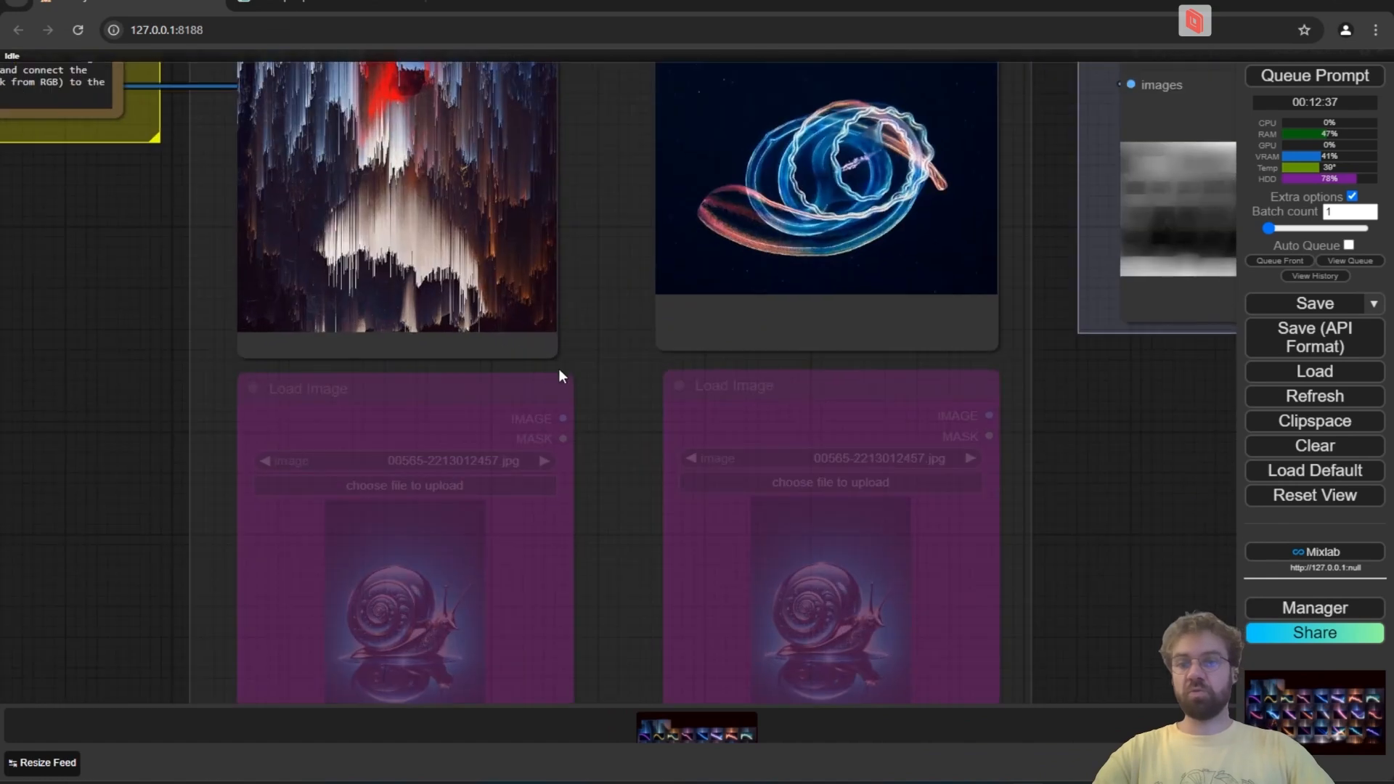
{"action": "left_click_drag", "start_coordinate": [612, 358], "coordinate": [647, 249]}
{"action": "scroll", "coordinate": [603, 312], "scroll_direction": "up", "scroll_amount": 1}
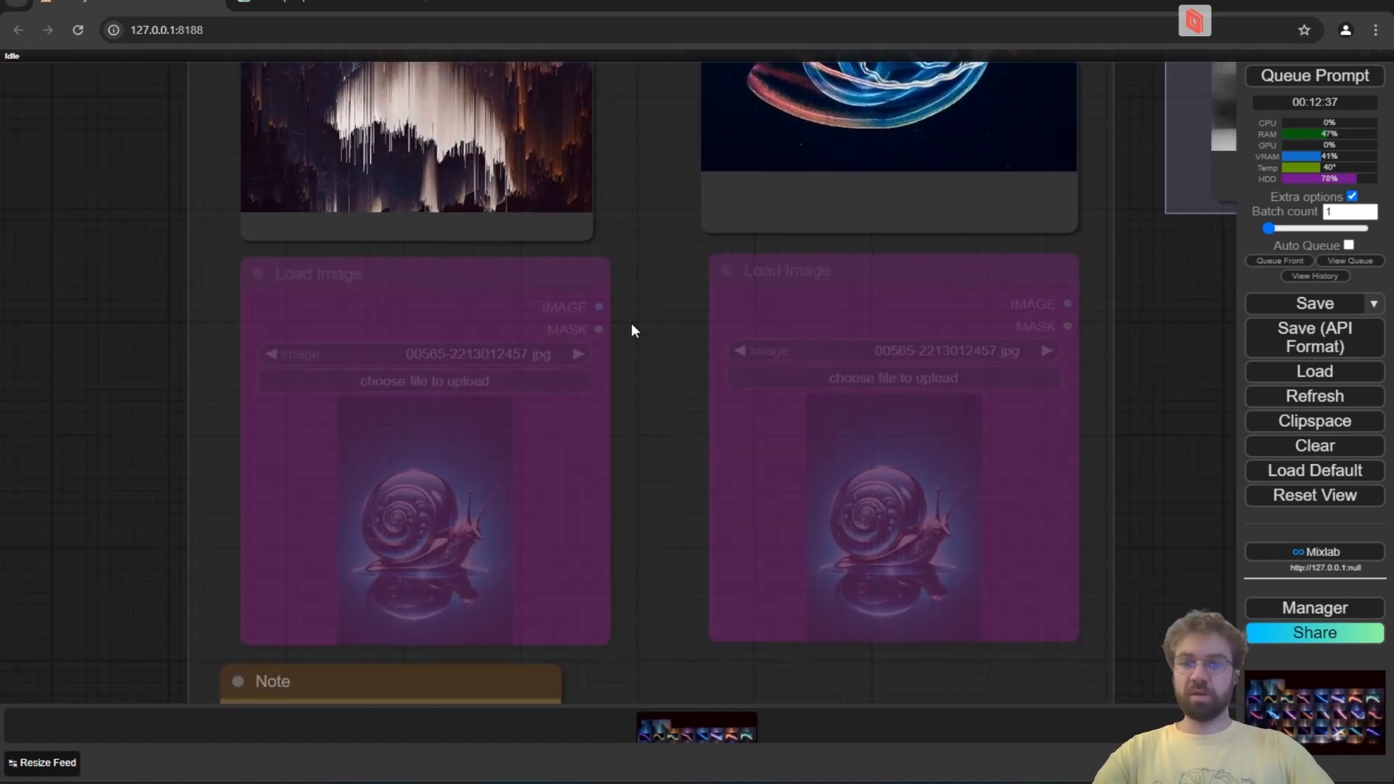
{"action": "left_click", "coordinate": [425, 294]}
{"action": "right_click", "coordinate": [373, 271]}
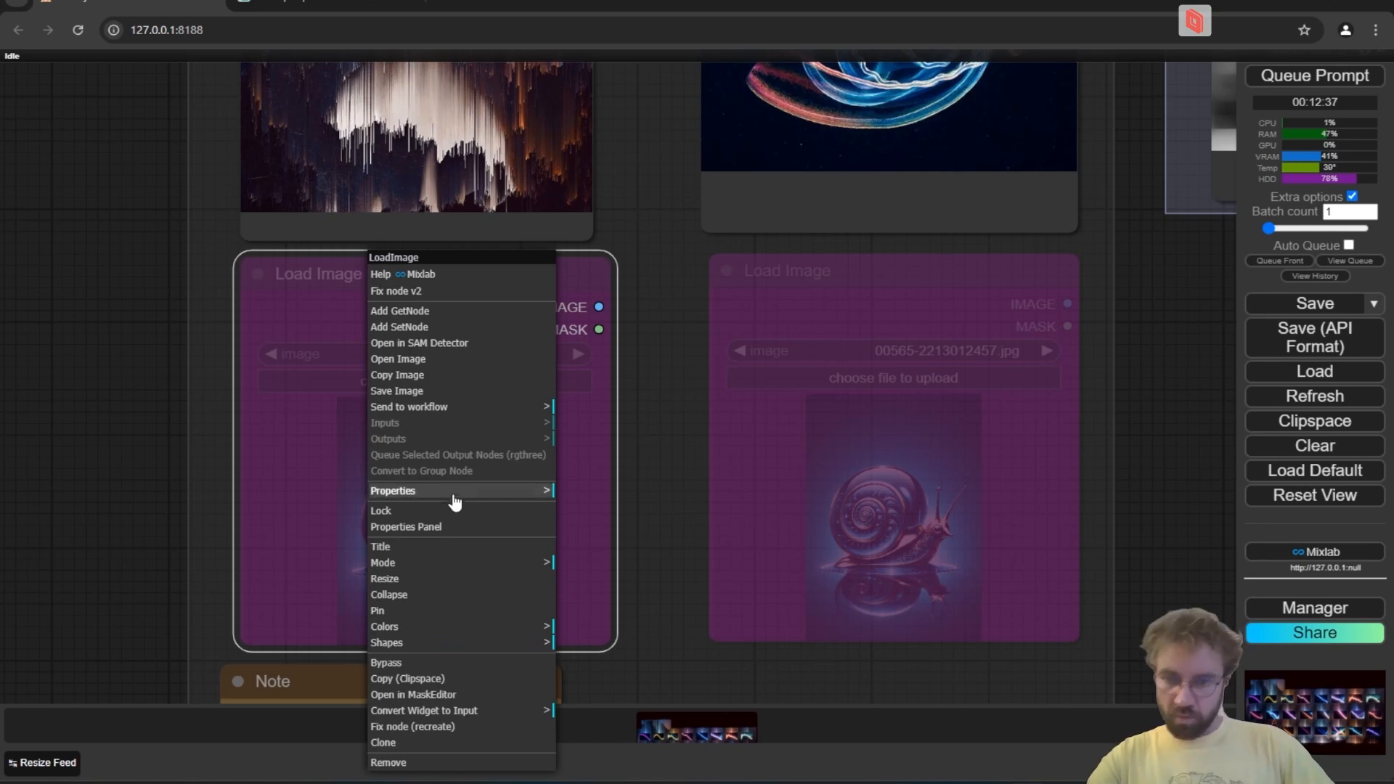
{"action": "left_click", "coordinate": [403, 662]}
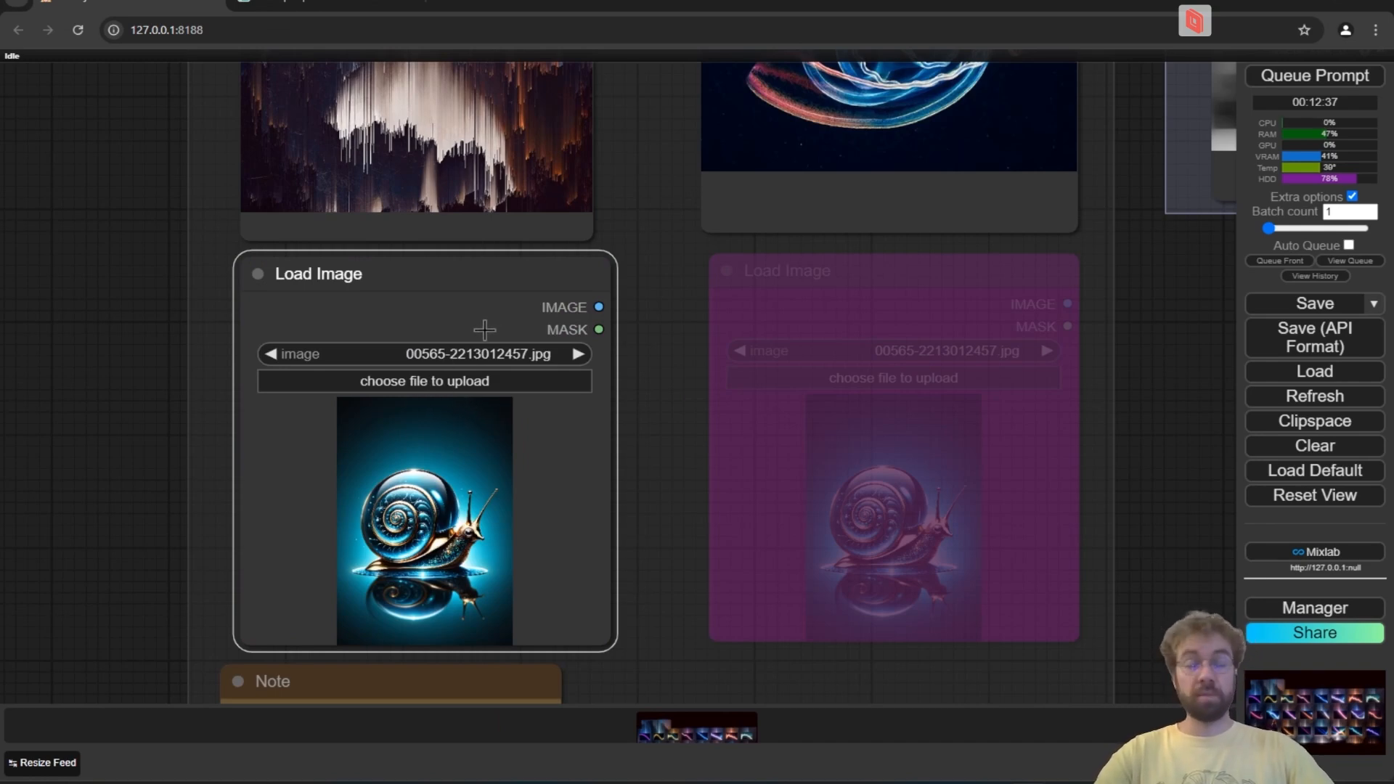
Examine the image input of the first style reference's ImageScaleToTotalPixels node as the connection target for the Load Image output.
{"action": "scroll", "coordinate": [581, 282], "scroll_direction": "down", "scroll_amount": 5}
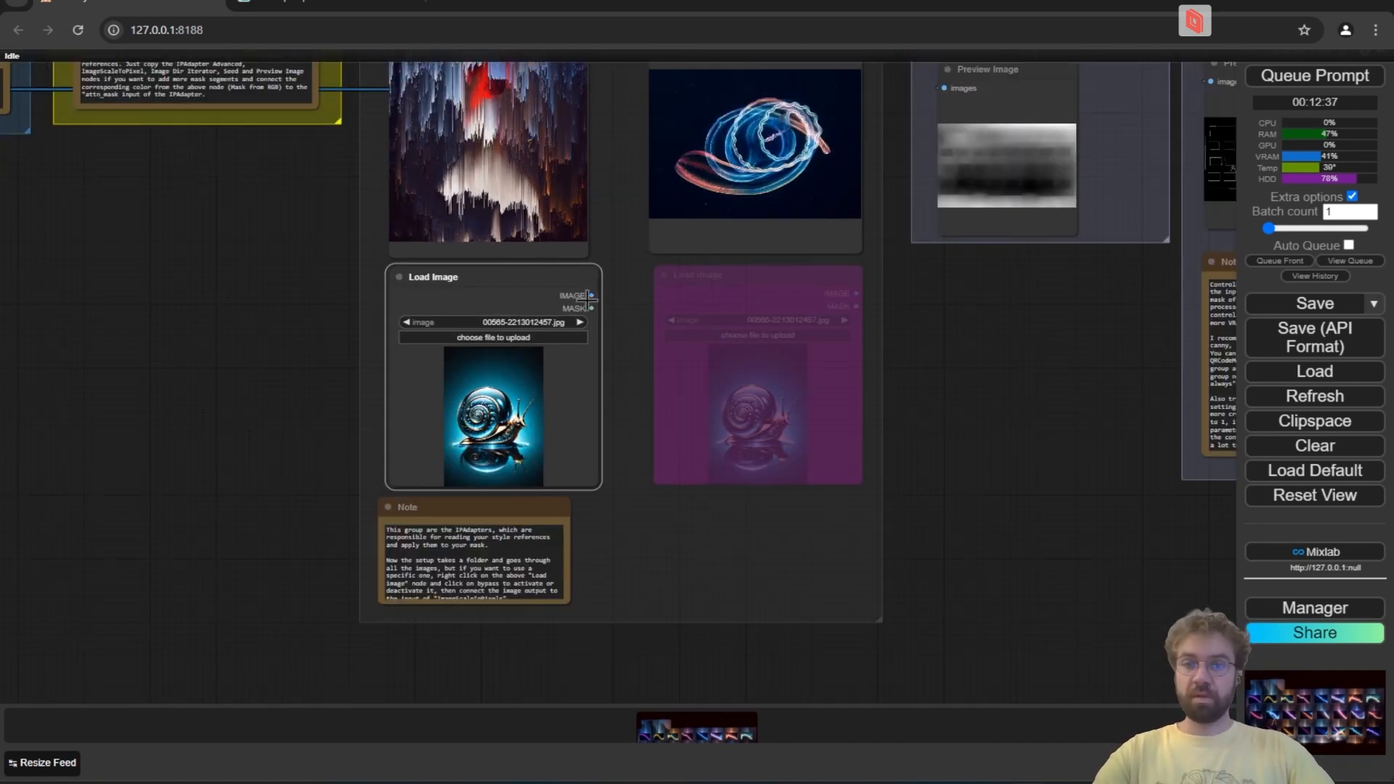
{"action": "scroll", "coordinate": [411, 529], "scroll_direction": "down", "scroll_amount": 3}
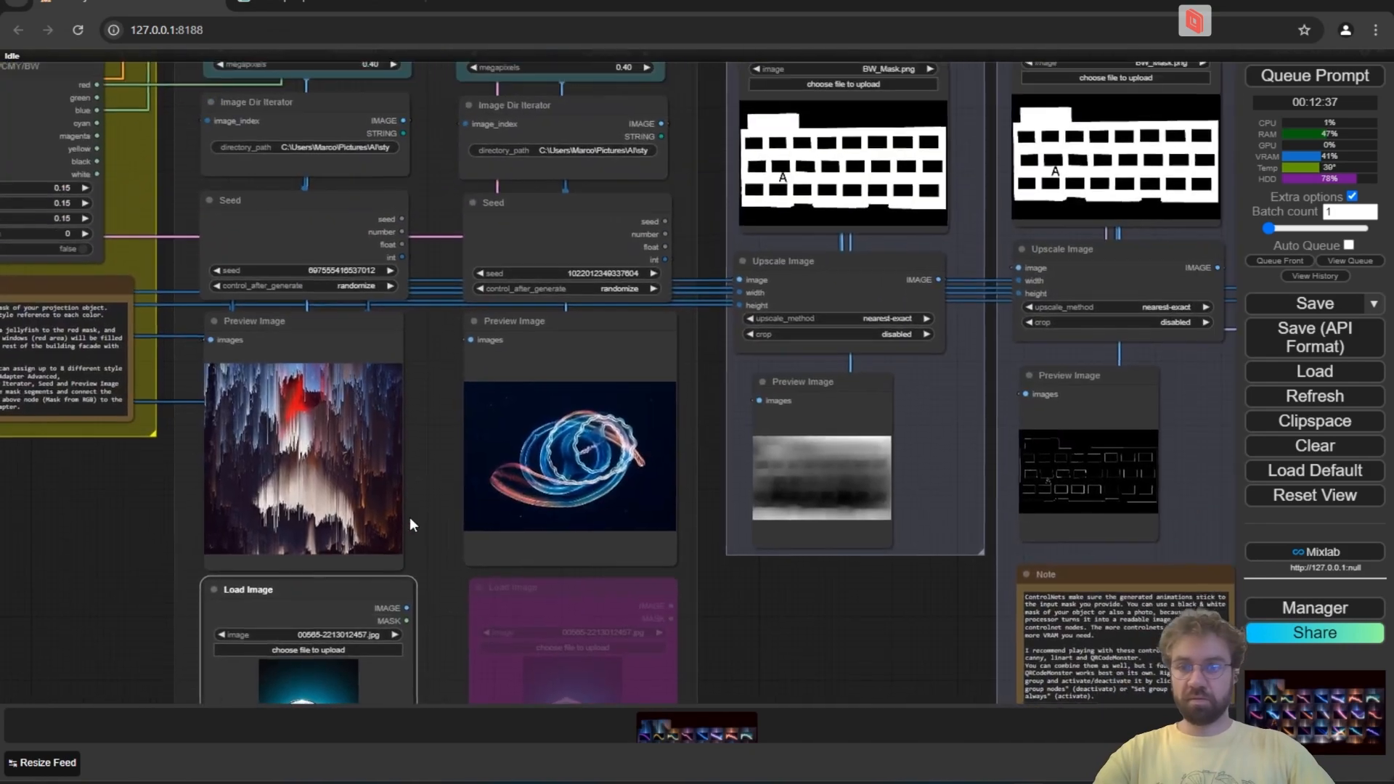
{"action": "scroll", "coordinate": [294, 157], "scroll_direction": "up", "scroll_amount": 8}
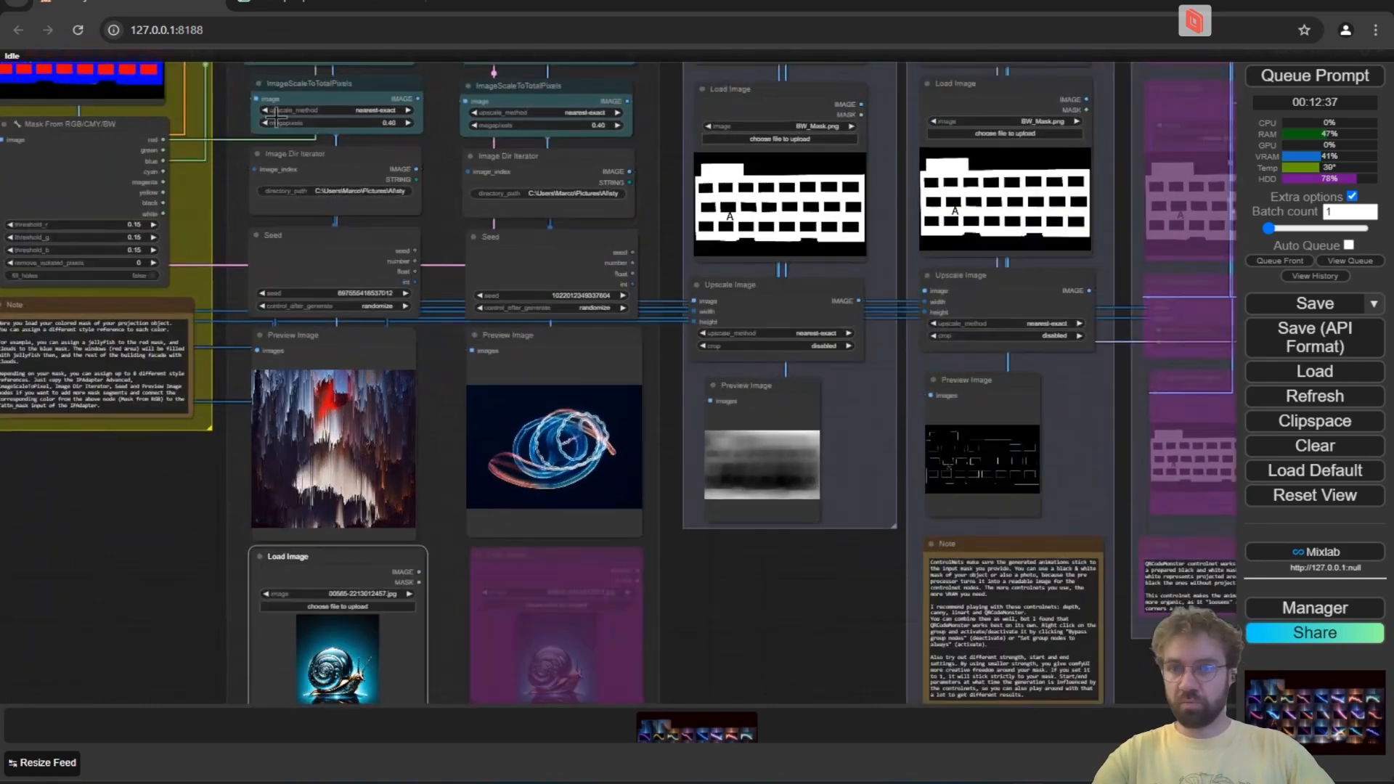
{"action": "scroll", "coordinate": [217, 232], "scroll_direction": "up", "scroll_amount": 4}
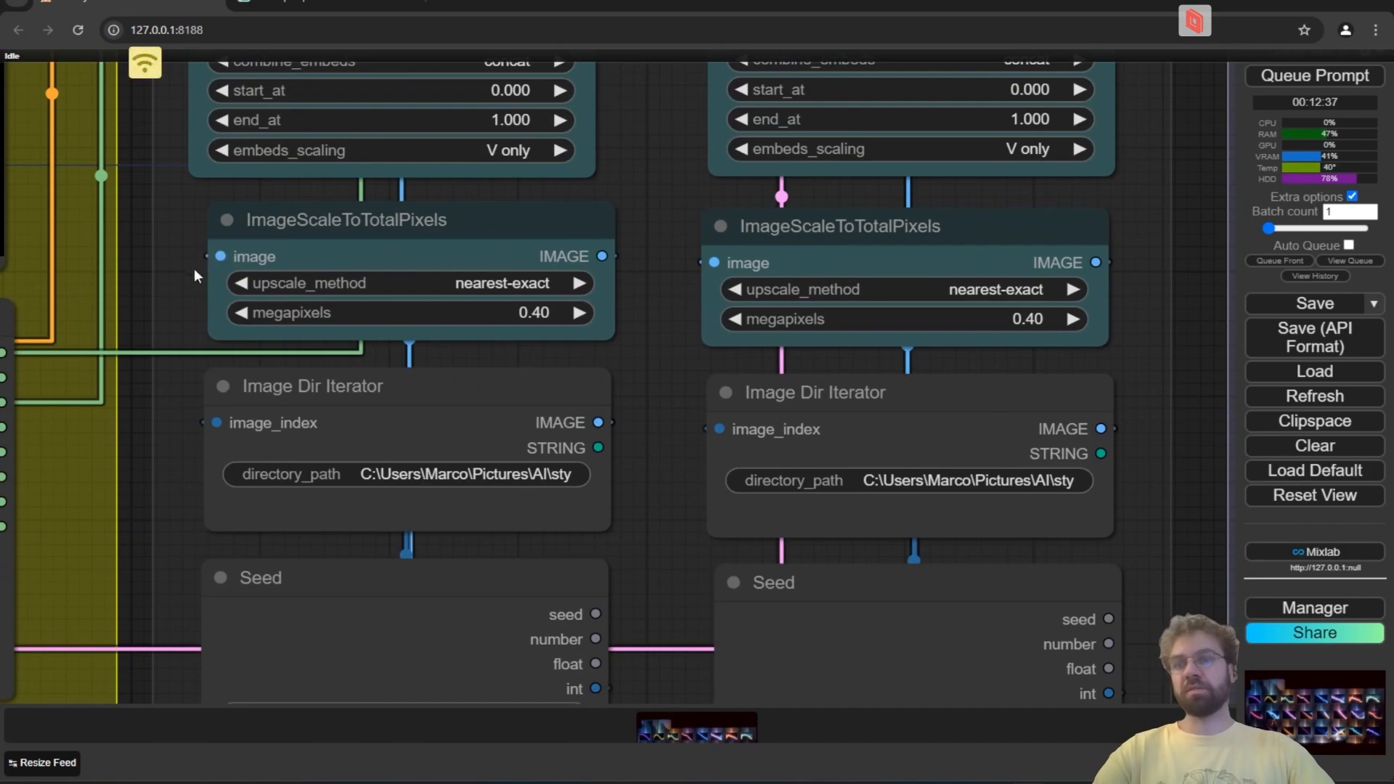
Bypass the first style reference's Load Image node again.
{"action": "scroll", "coordinate": [193, 270], "scroll_direction": "down", "scroll_amount": 4}
{"action": "left_click_drag", "start_coordinate": [152, 449], "coordinate": [216, 57]}
{"action": "scroll", "coordinate": [527, 581], "scroll_direction": "down", "scroll_amount": 5}
{"action": "left_click_drag", "start_coordinate": [529, 581], "coordinate": [513, 392]}
{"action": "scroll", "coordinate": [378, 491], "scroll_direction": "up", "scroll_amount": 3}
{"action": "left_click", "coordinate": [429, 407]}
{"action": "right_click", "coordinate": [429, 406]}
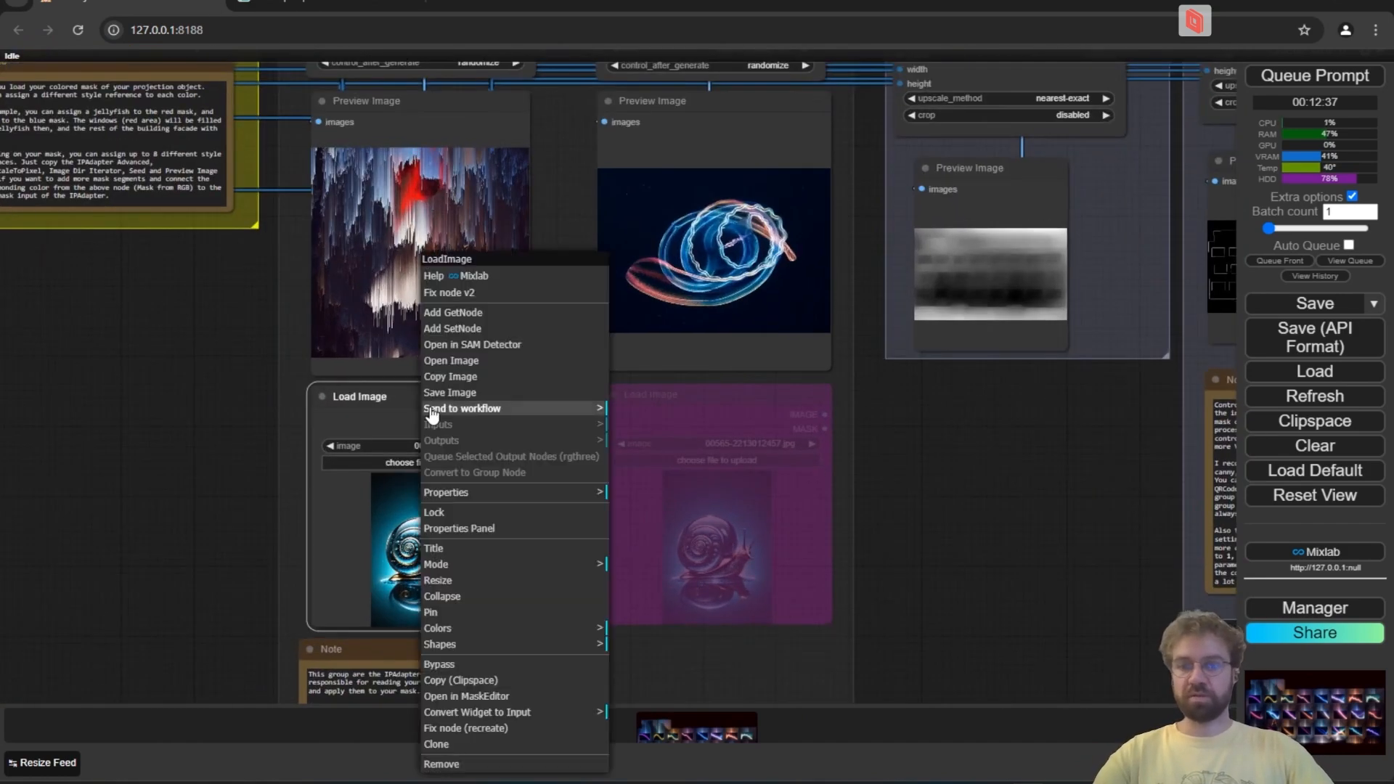
{"action": "left_click", "coordinate": [463, 665]}
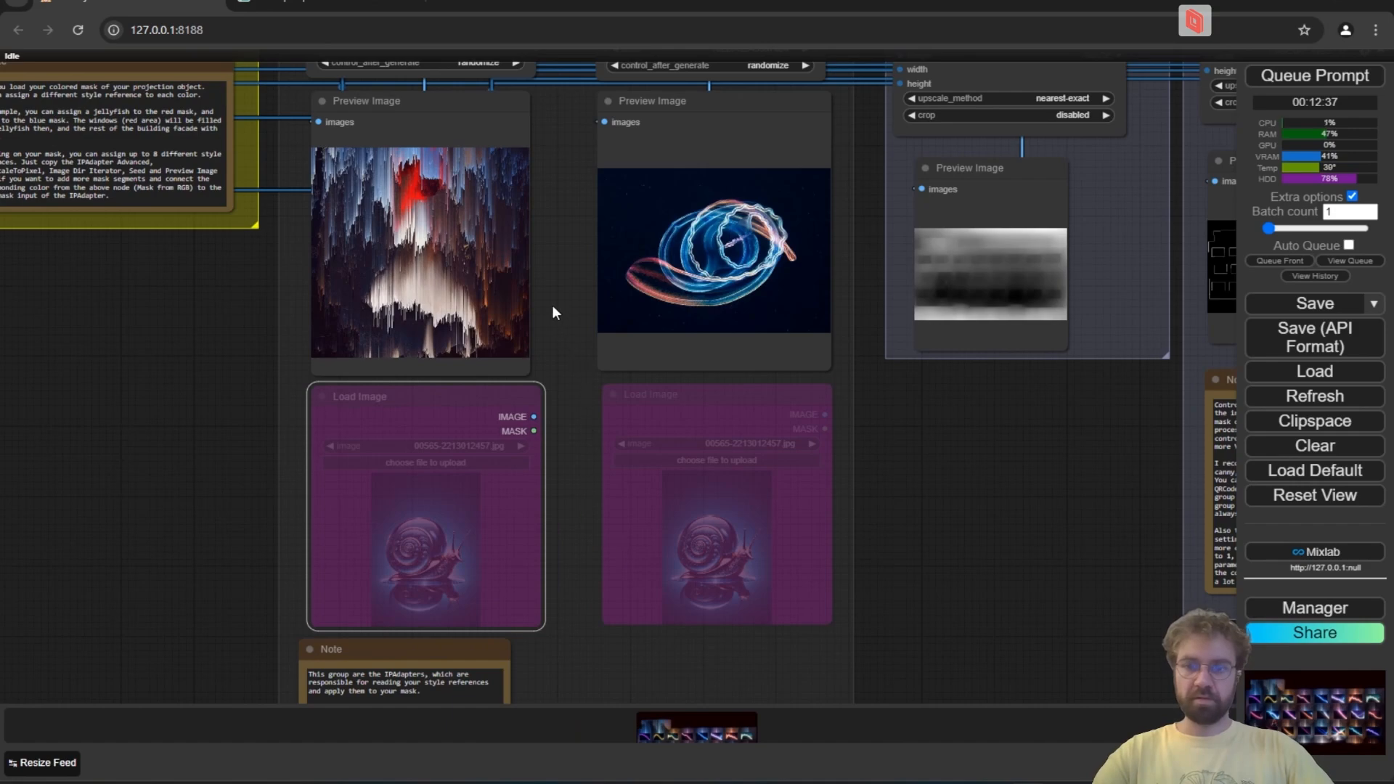
Review both style reference columns, from IPAdapter Advanced down to Preview Image, alongside the colour mask nodes.
{"action": "left_click_drag", "start_coordinate": [552, 312], "coordinate": [523, 451]}
{"action": "scroll", "coordinate": [520, 434], "scroll_direction": "up", "scroll_amount": 2}
{"action": "left_click_drag", "start_coordinate": [526, 381], "coordinate": [533, 428]}
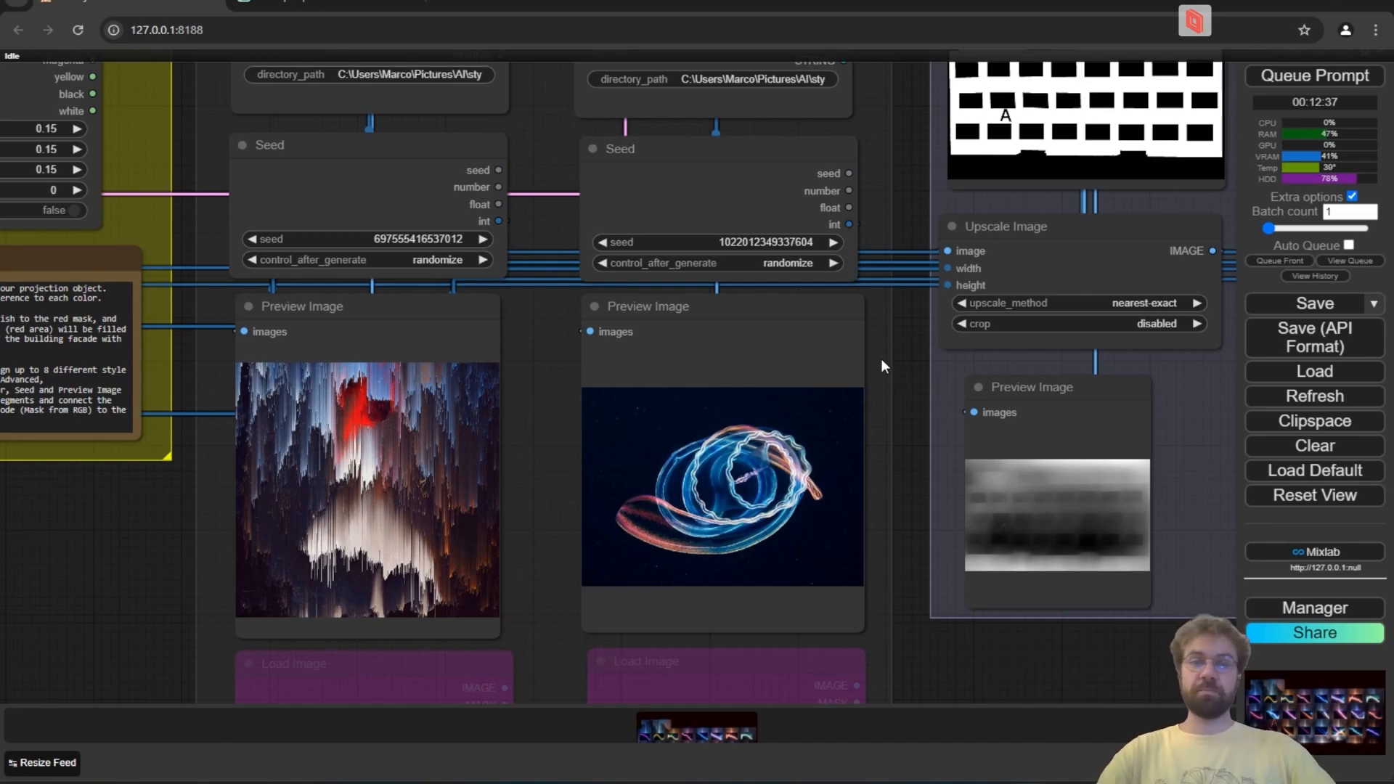
{"action": "scroll", "coordinate": [881, 360], "scroll_direction": "down", "scroll_amount": 4}
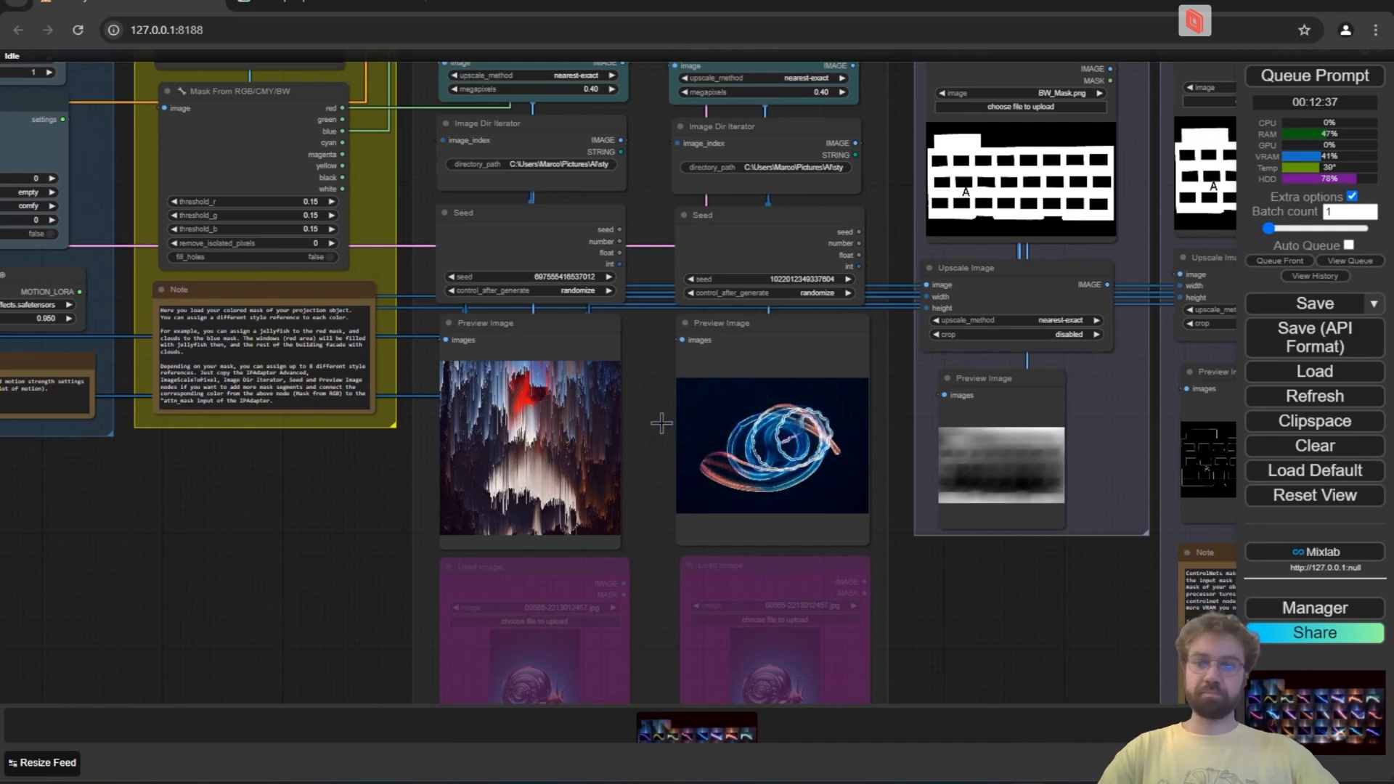
{"action": "left_click_drag", "start_coordinate": [661, 423], "coordinate": [598, 389]}
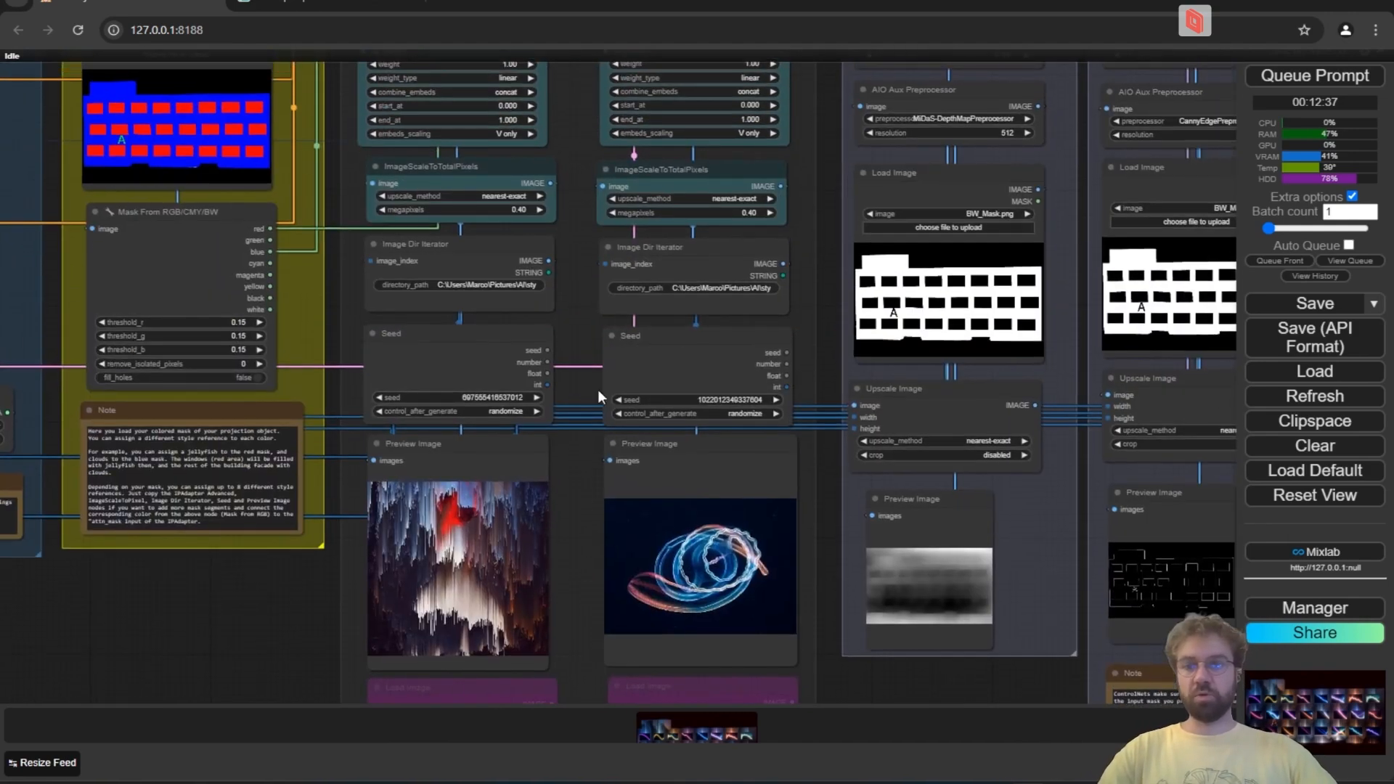
{"action": "left_click_drag", "start_coordinate": [579, 278], "coordinate": [547, 335]}
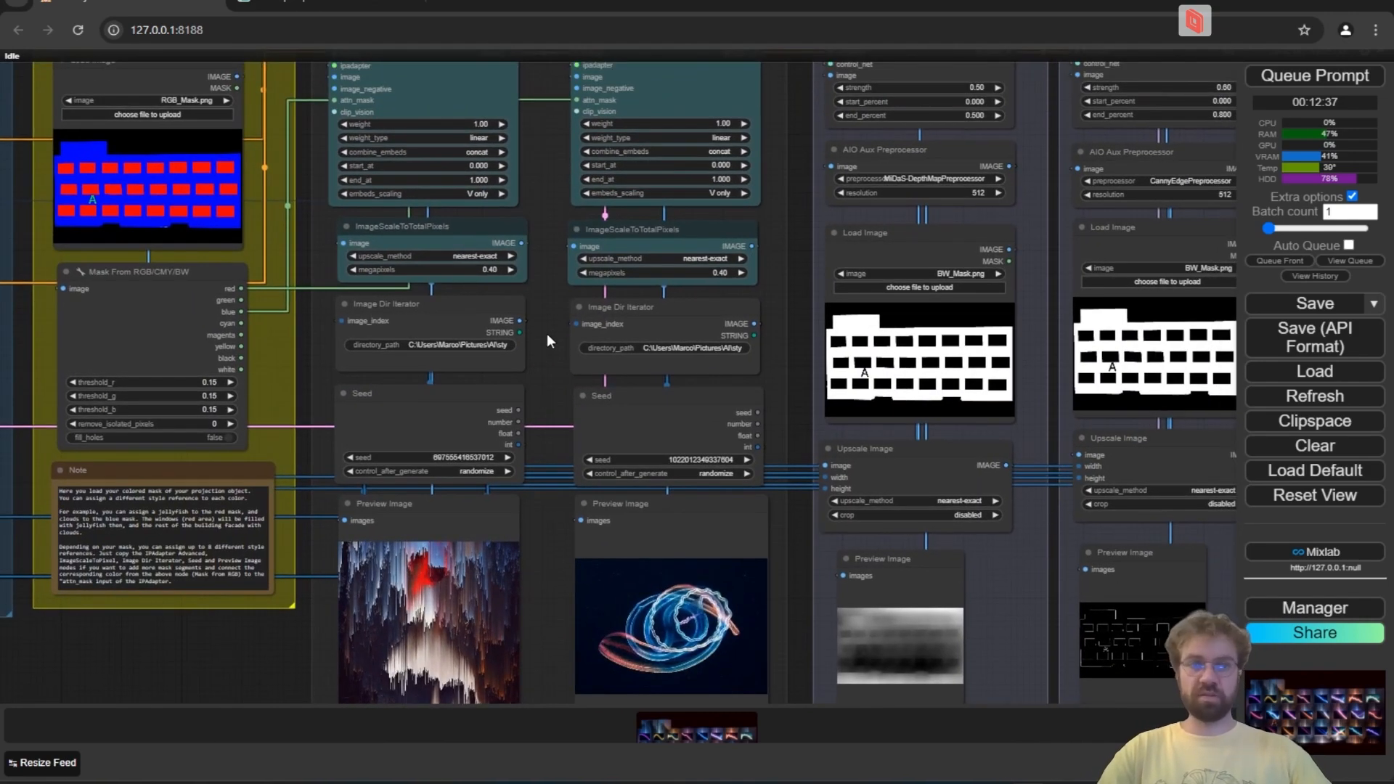
Examine the ControlNet 1 and ControlNet 2 groups, including their models, strength, start and end percent, and preprocessor settings.
{"action": "left_click_drag", "start_coordinate": [527, 196], "coordinate": [346, 293]}
{"action": "left_click_drag", "start_coordinate": [574, 90], "coordinate": [350, 216]}
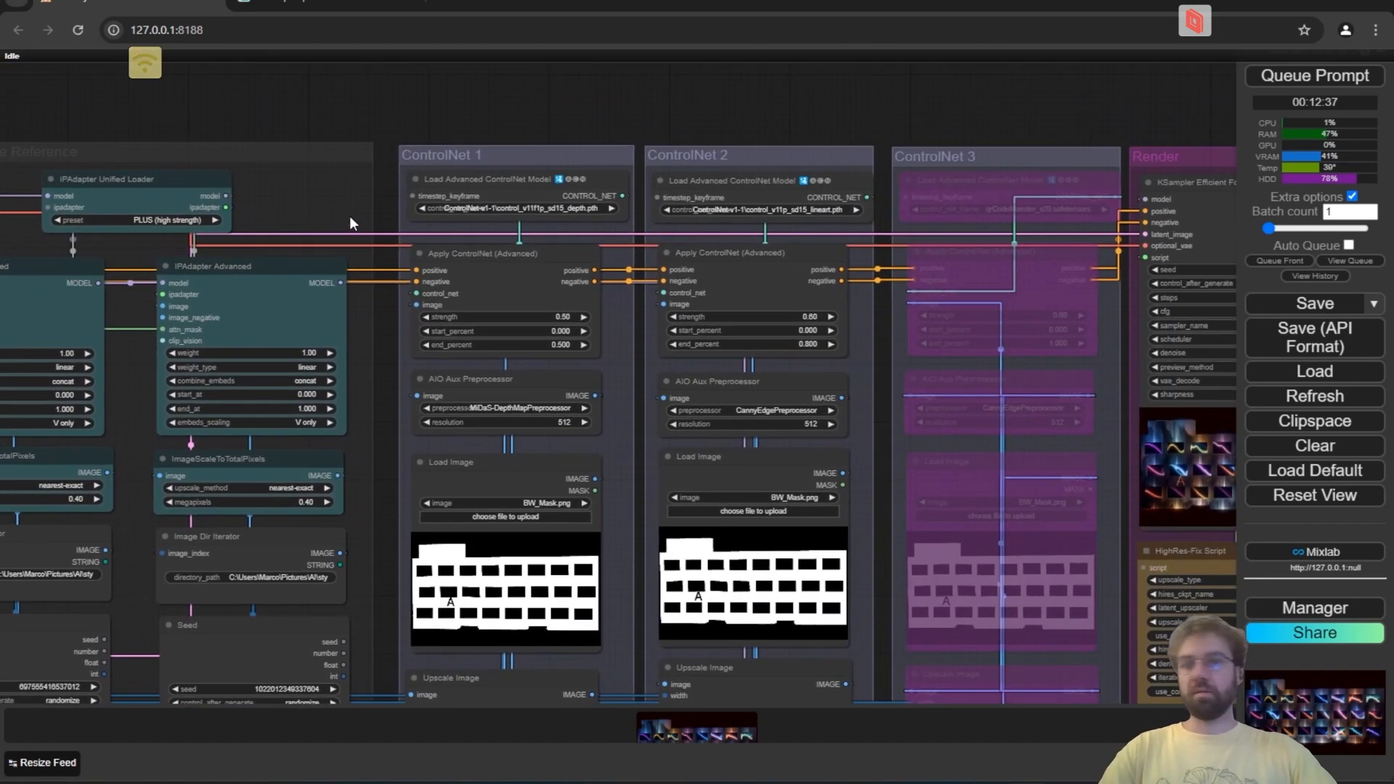
{"action": "left_click_drag", "start_coordinate": [556, 111], "coordinate": [524, 89]}
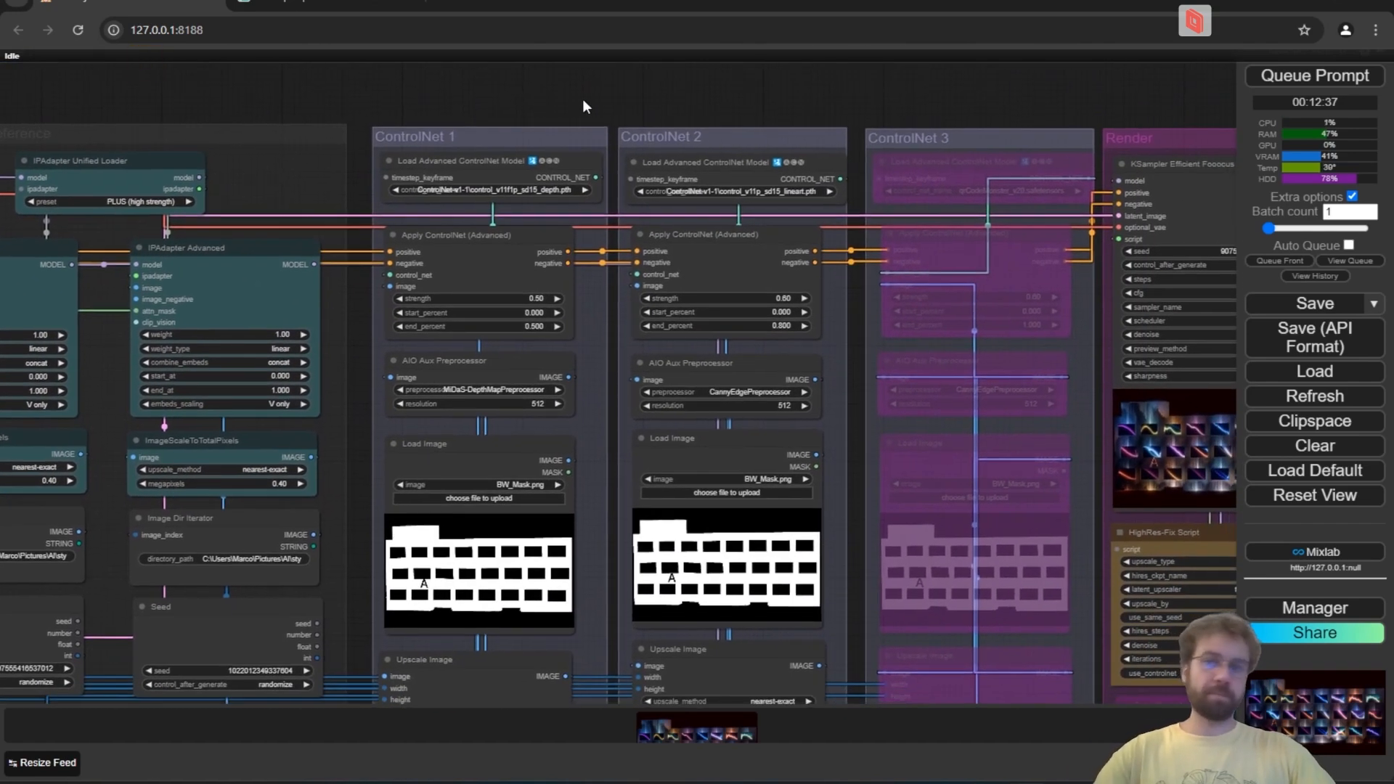
{"action": "scroll", "coordinate": [523, 99], "scroll_direction": "up", "scroll_amount": 5}
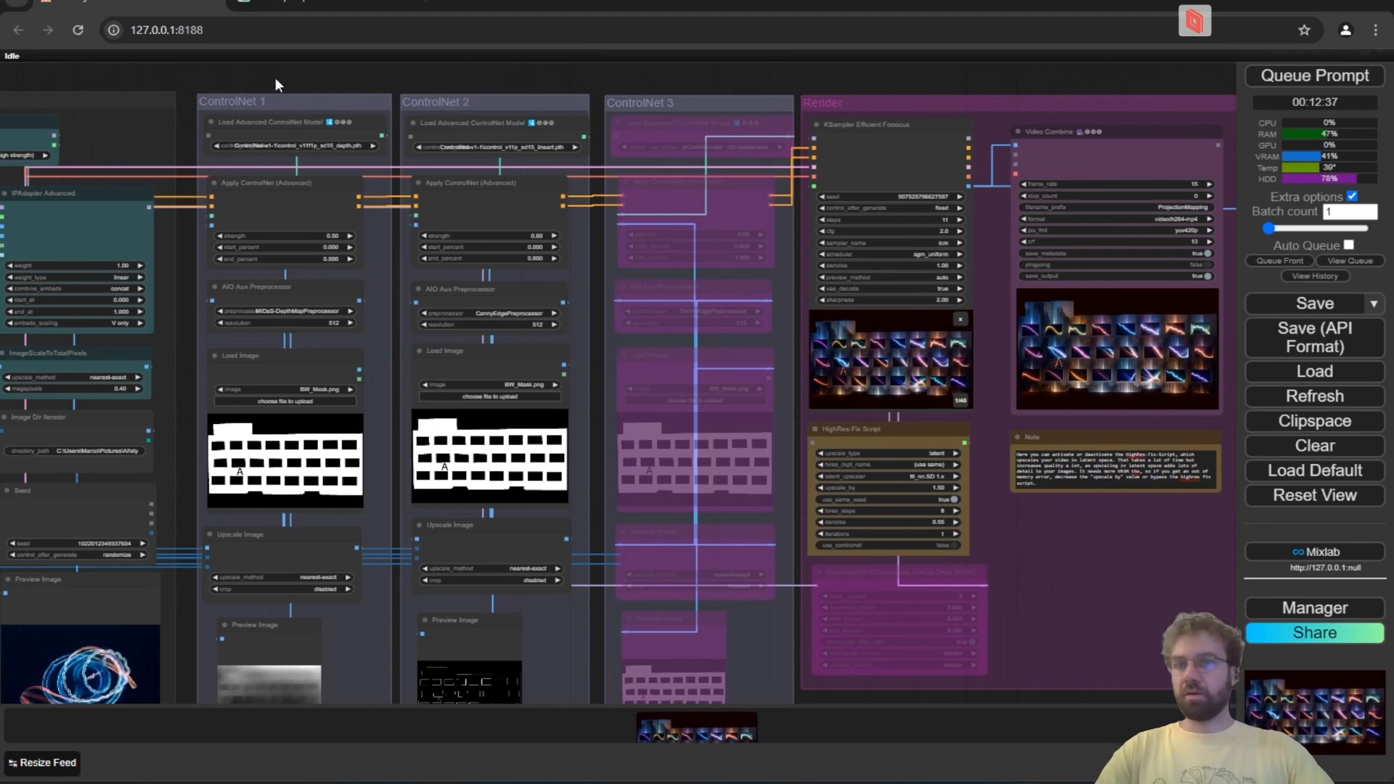
{"action": "scroll", "coordinate": [222, 103], "scroll_direction": "up", "scroll_amount": 5}
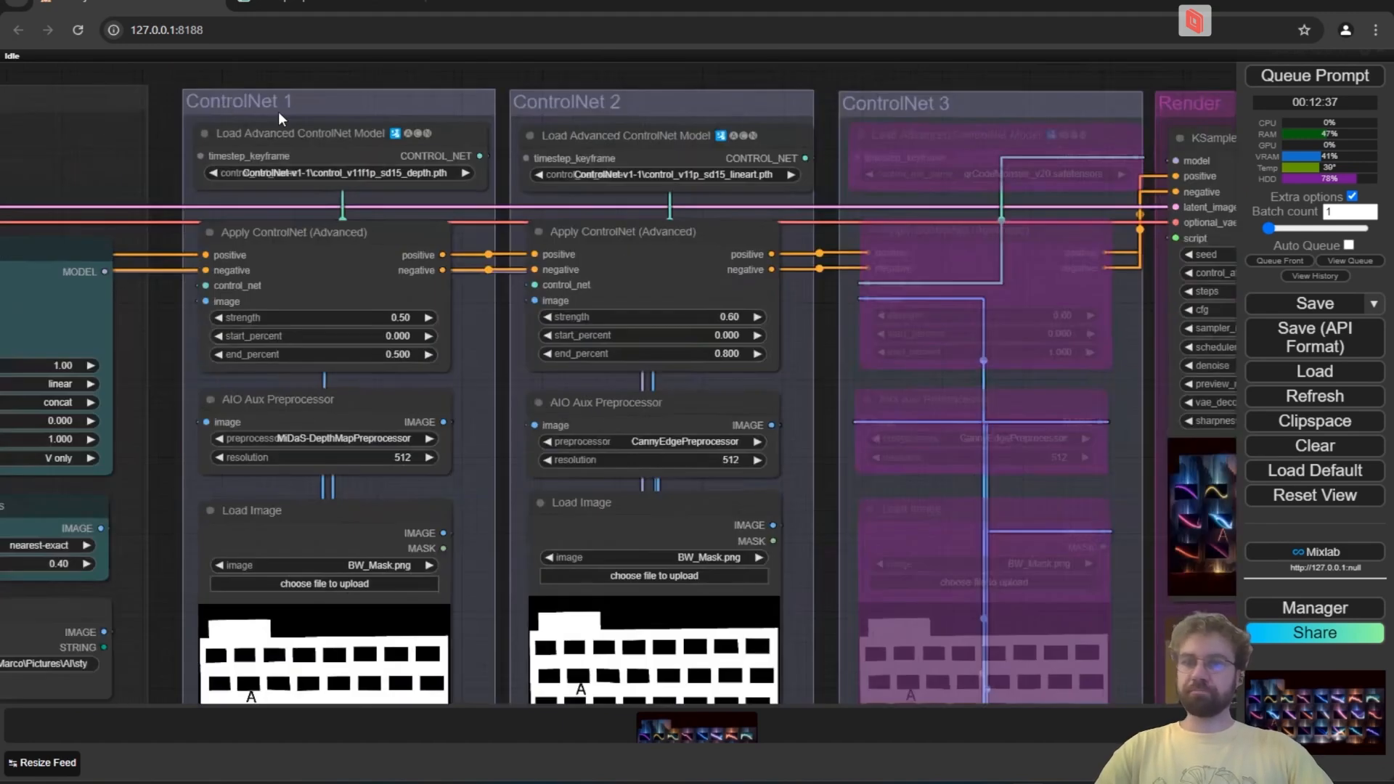
{"action": "left_click_drag", "start_coordinate": [486, 321], "coordinate": [441, 307]}
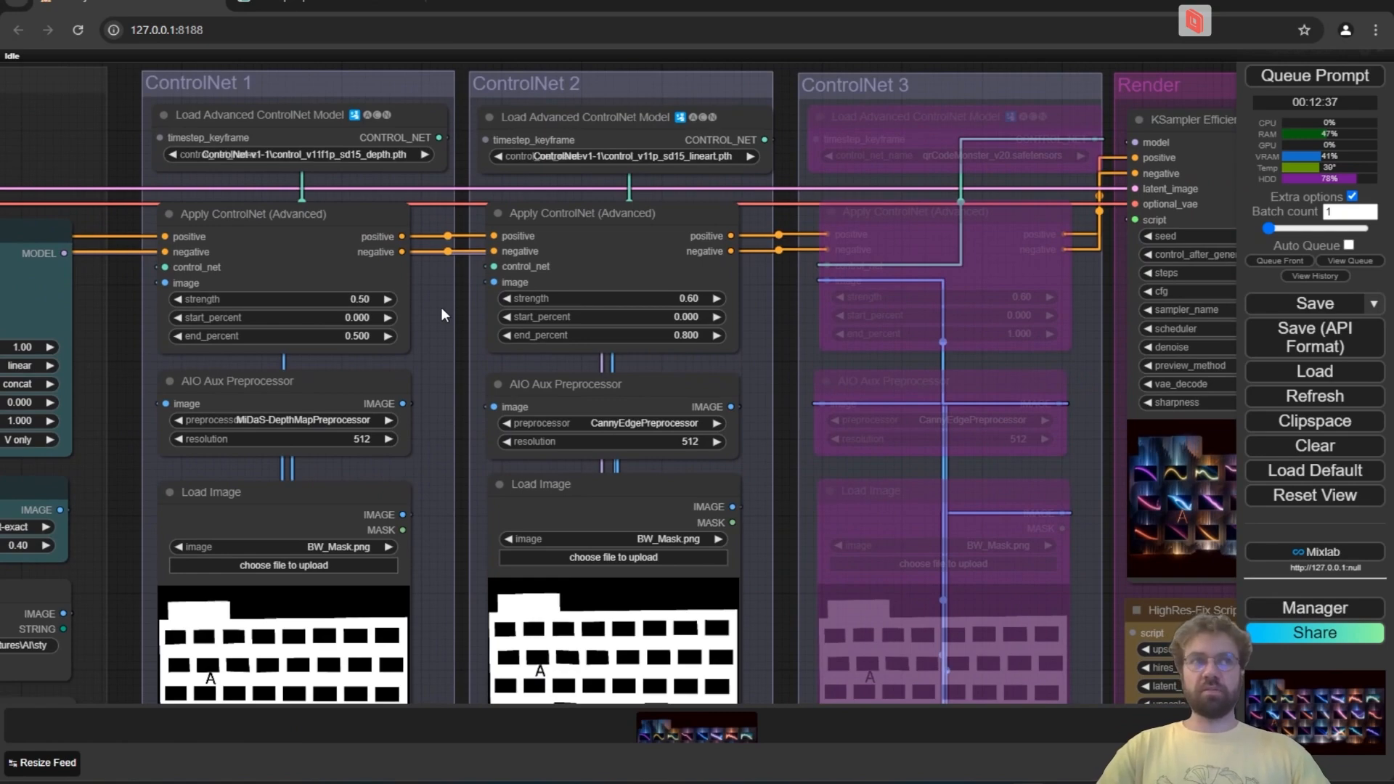
{"action": "scroll", "coordinate": [441, 307], "scroll_direction": "down", "scroll_amount": 2}
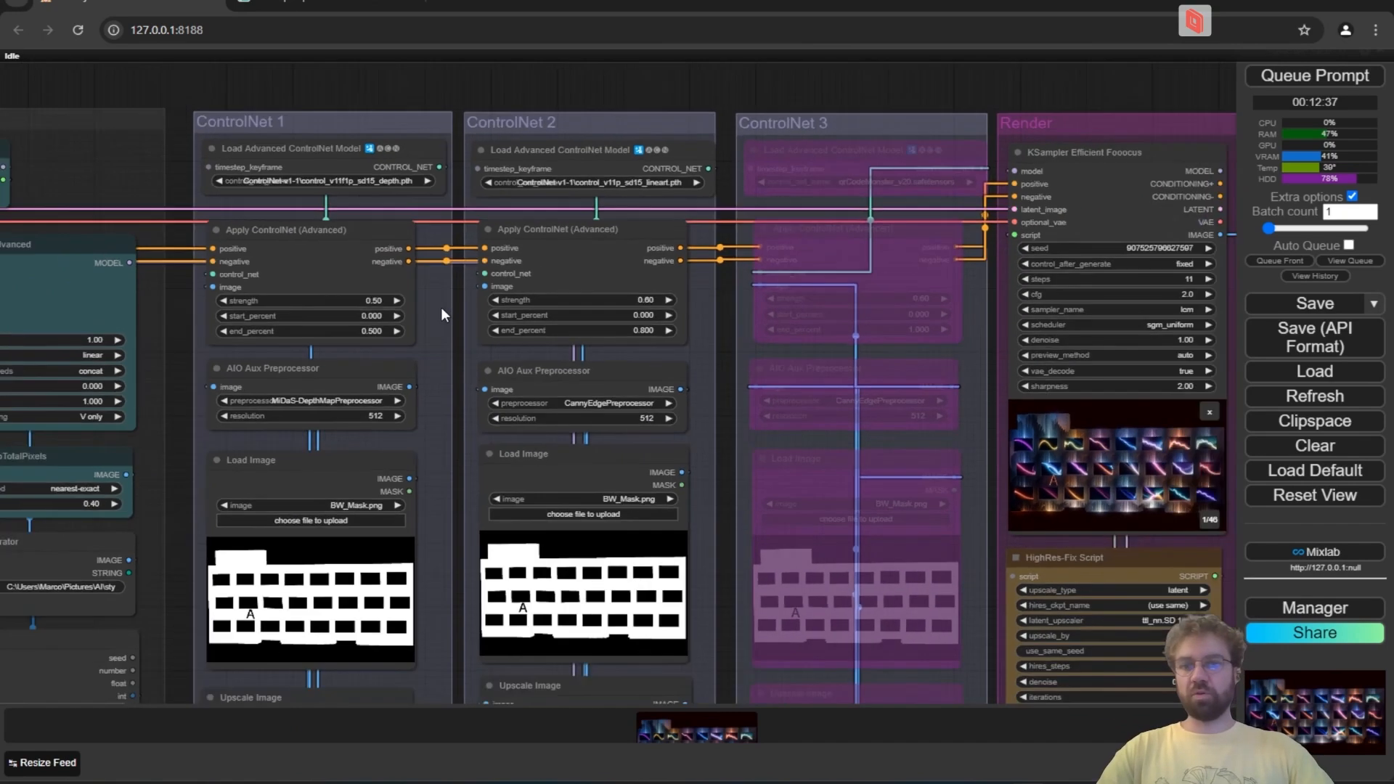
{"action": "left_click_drag", "start_coordinate": [442, 307], "coordinate": [441, 276]}
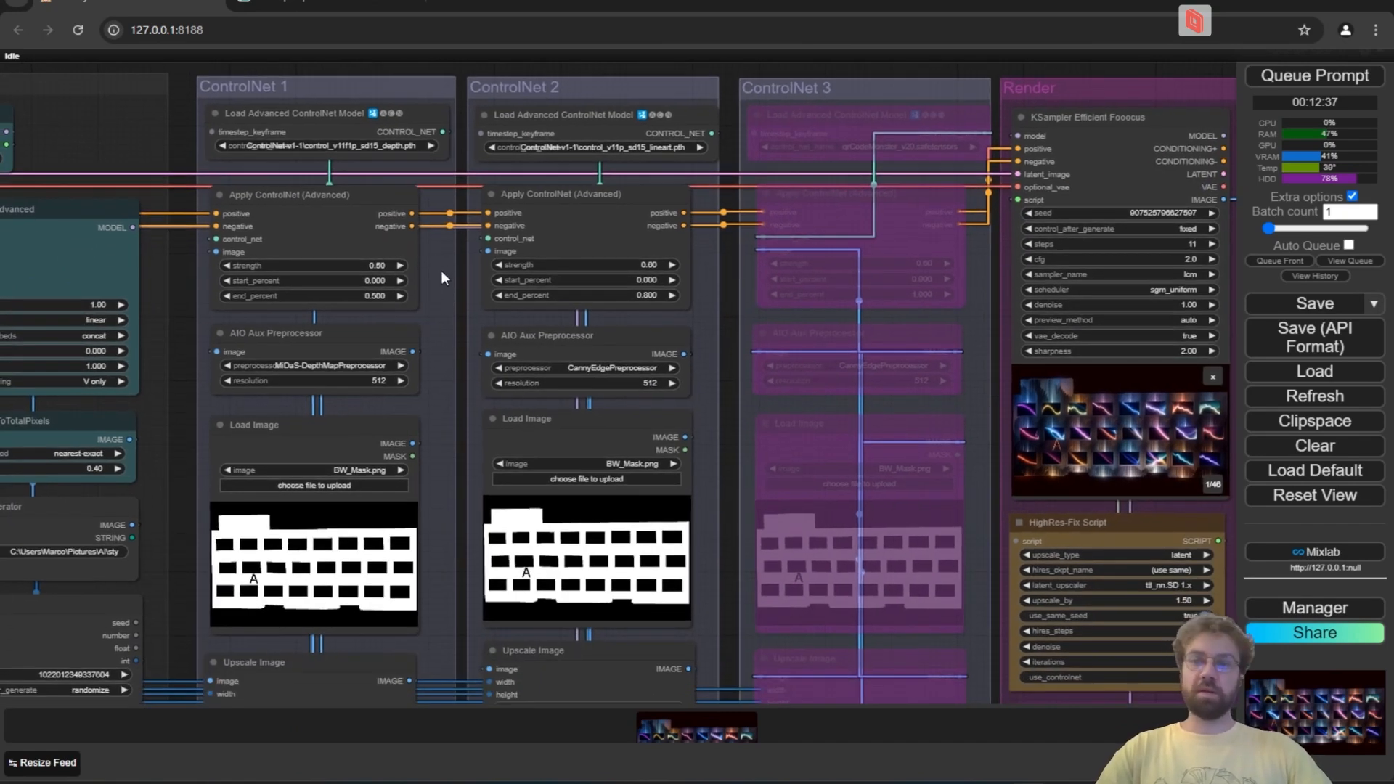
{"action": "scroll", "coordinate": [434, 181], "scroll_direction": "up", "scroll_amount": 6}
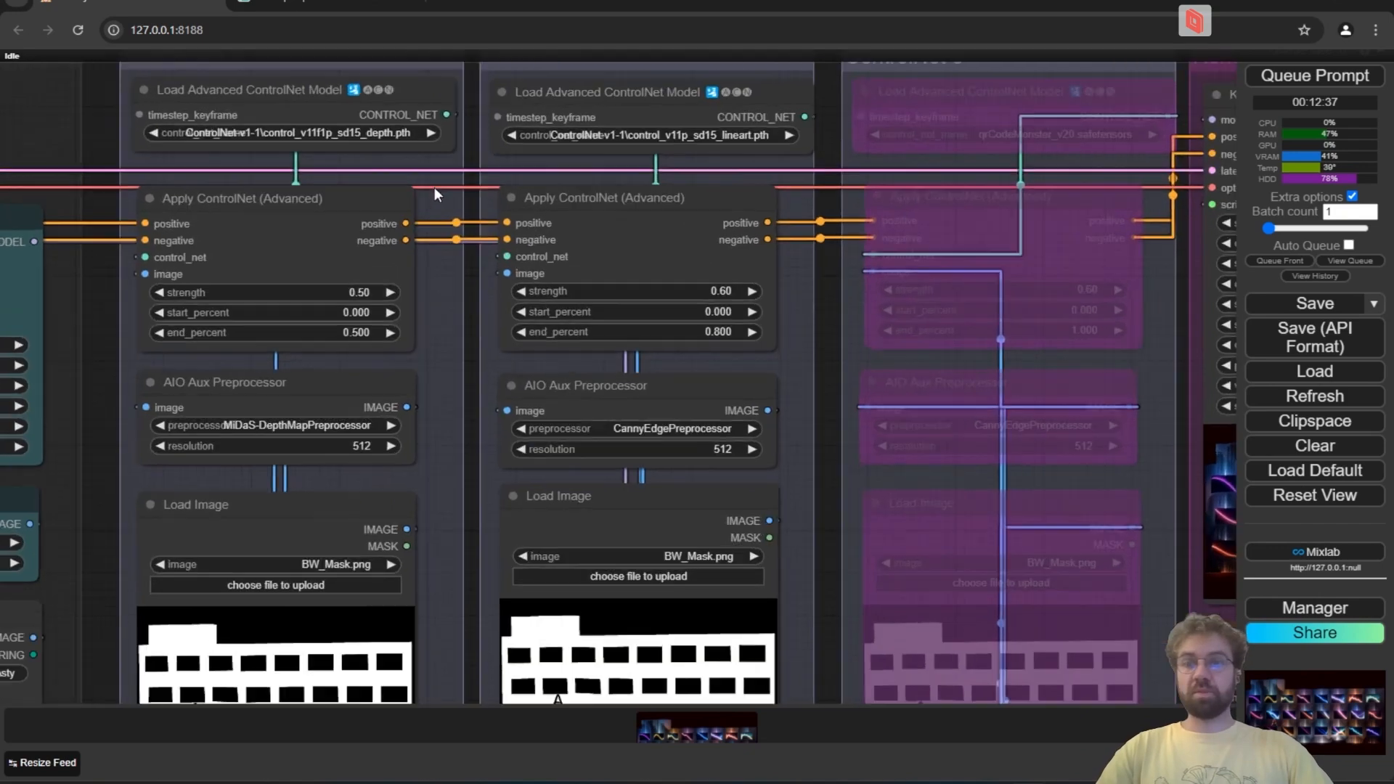
{"action": "left_click", "coordinate": [312, 115]}
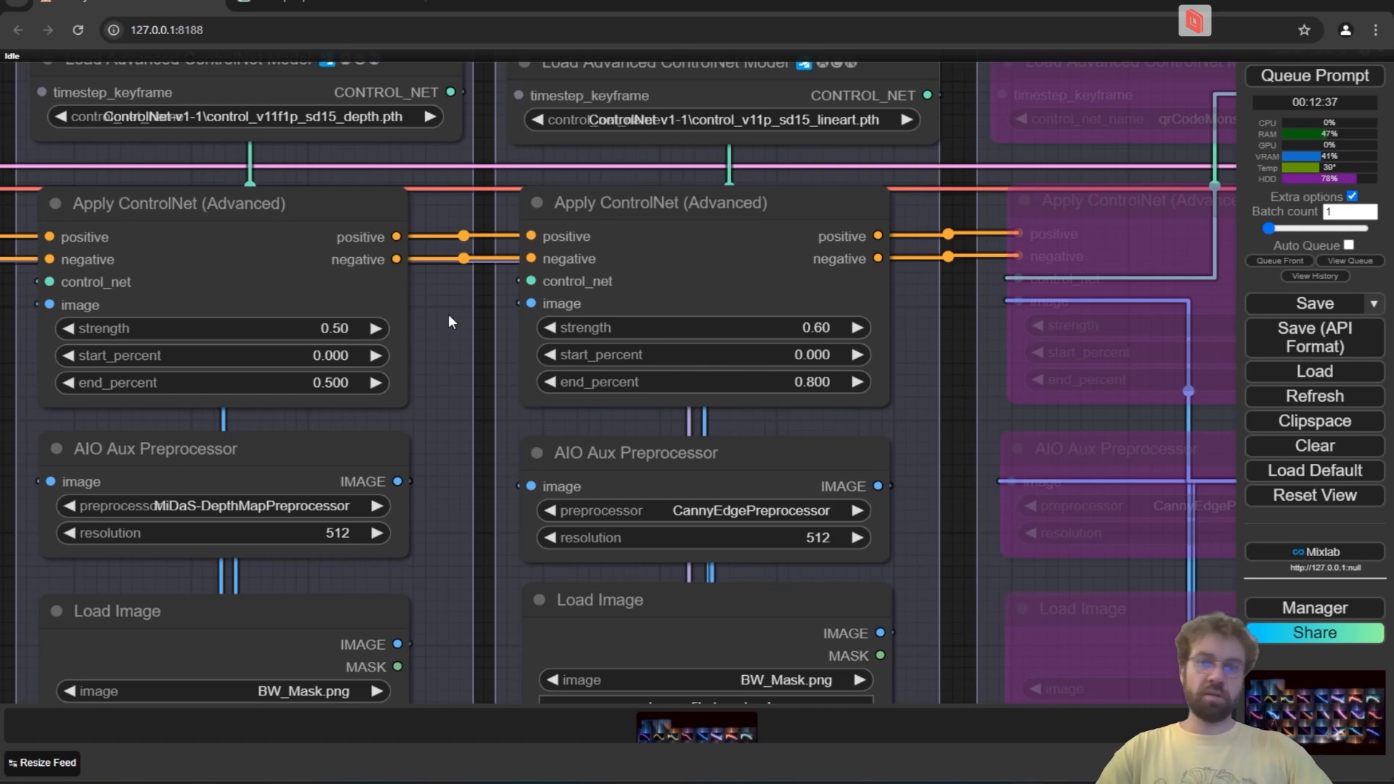
{"action": "left_click_drag", "start_coordinate": [447, 314], "coordinate": [452, 394]}
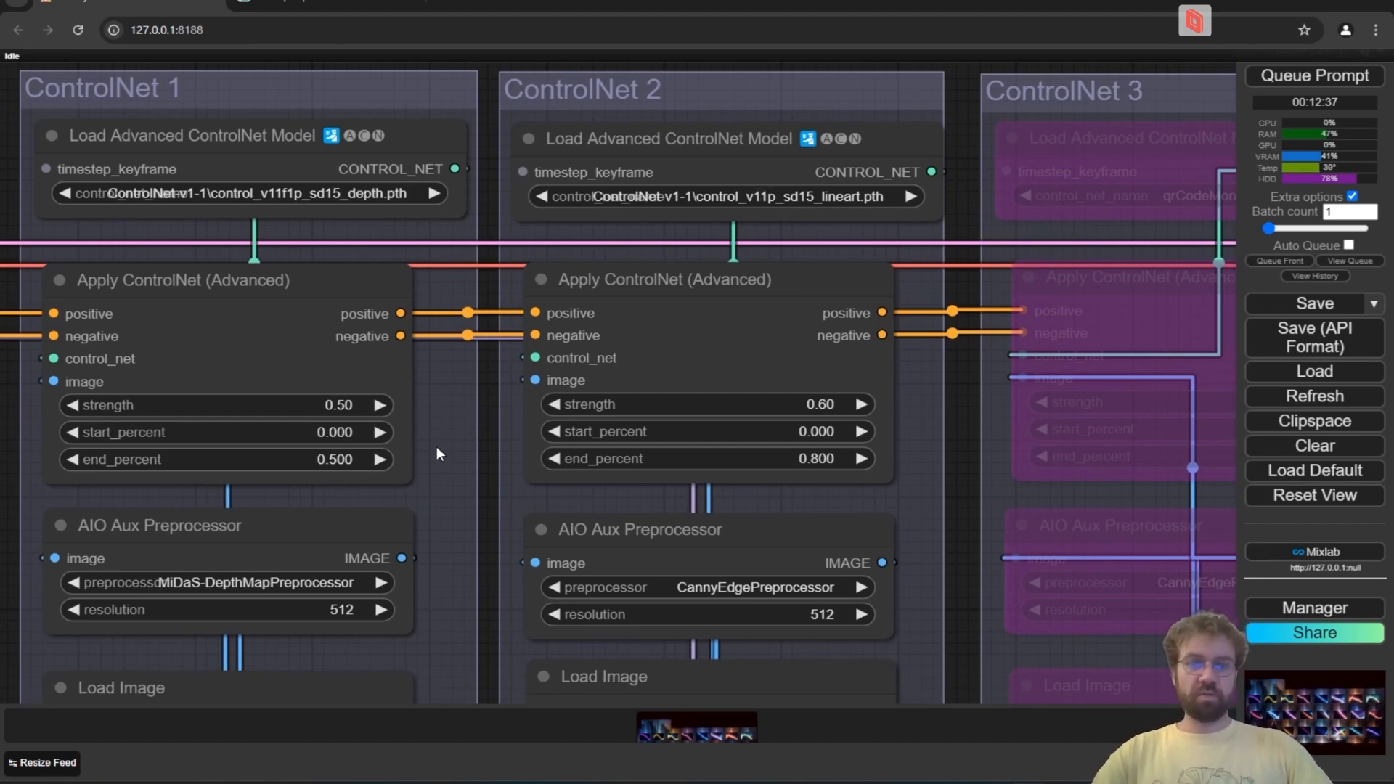
Review the three ControlNet groups from model loaders down to preview images, along with the neighbouring Render group.
{"action": "scroll", "coordinate": [433, 429], "scroll_direction": "down", "scroll_amount": 2}
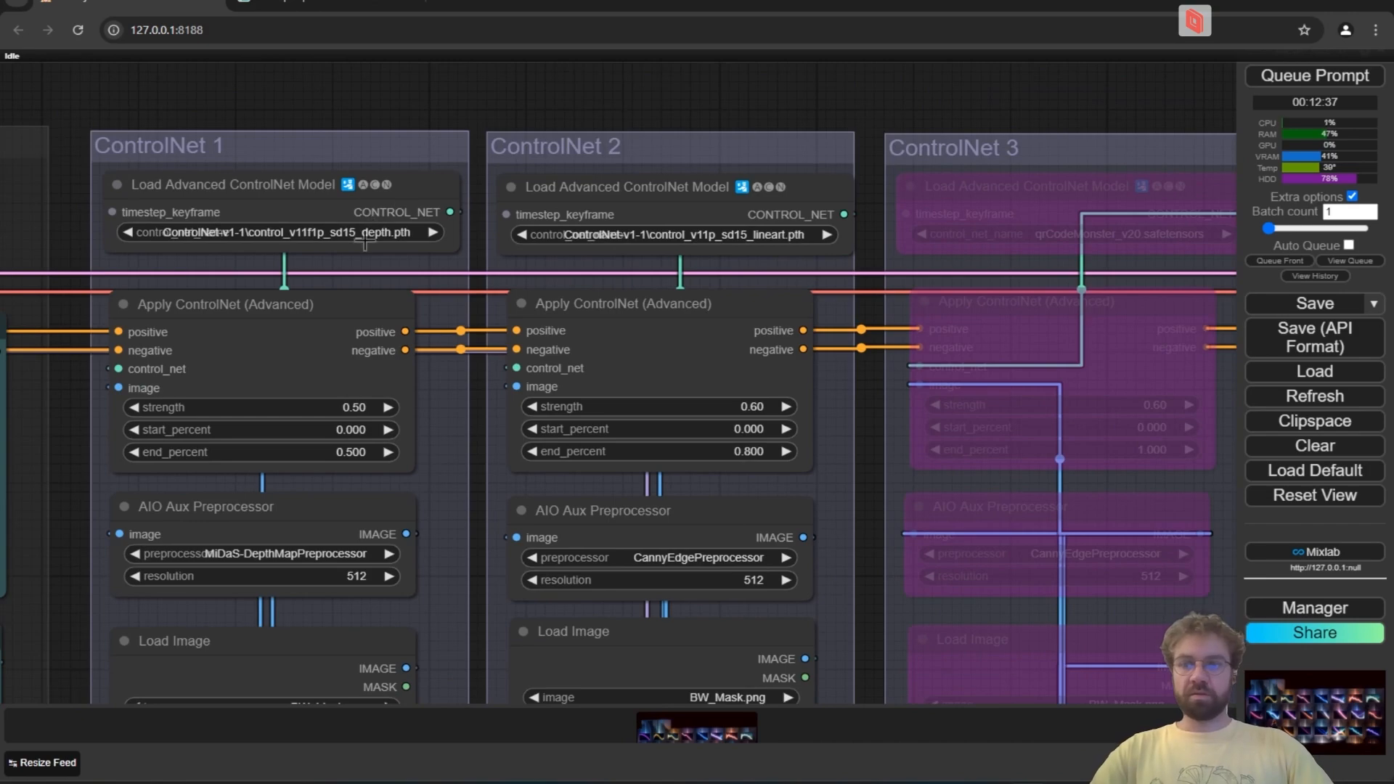
{"action": "left_click_drag", "start_coordinate": [443, 447], "coordinate": [468, 200]}
{"action": "scroll", "coordinate": [451, 343], "scroll_direction": "down", "scroll_amount": 1}
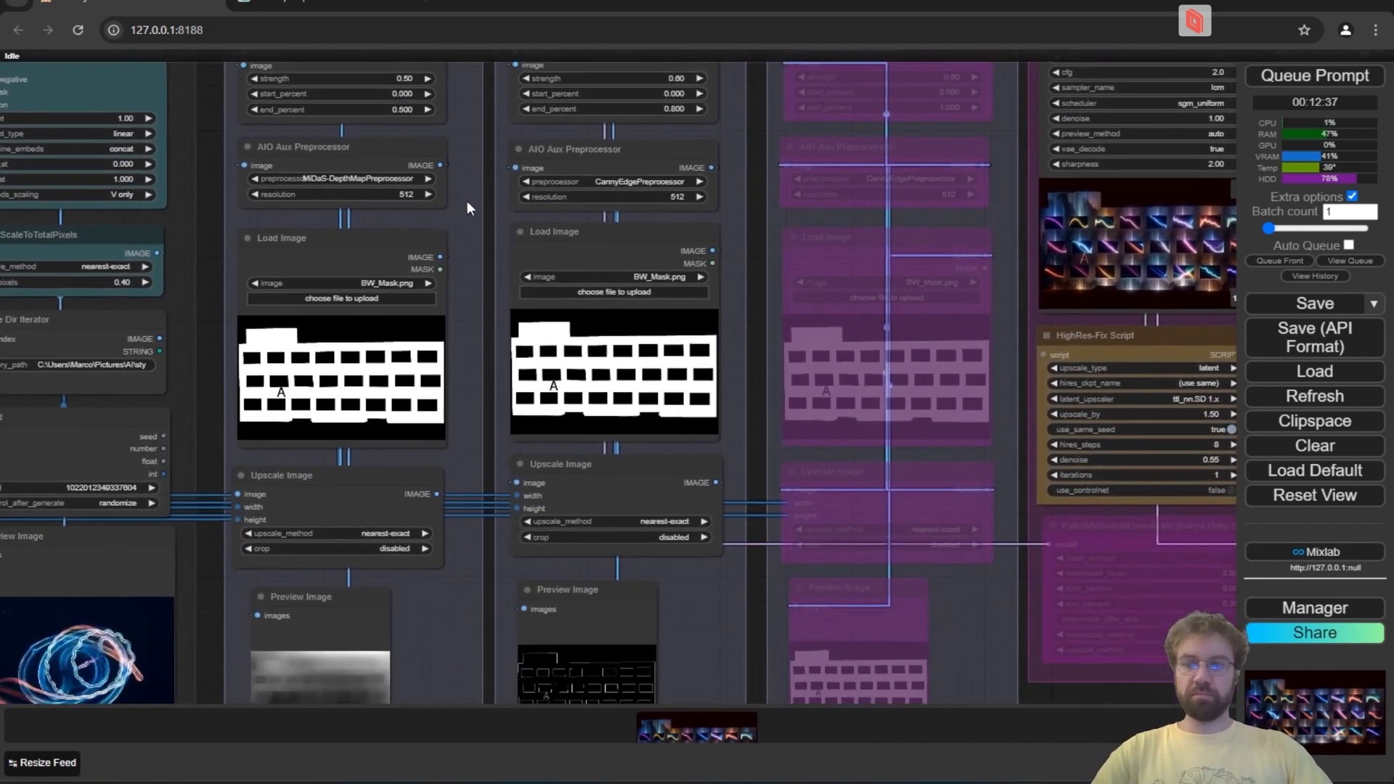
{"action": "left_click_drag", "start_coordinate": [450, 597], "coordinate": [392, 696]}
{"action": "left_click_drag", "start_coordinate": [674, 172], "coordinate": [455, 340]}
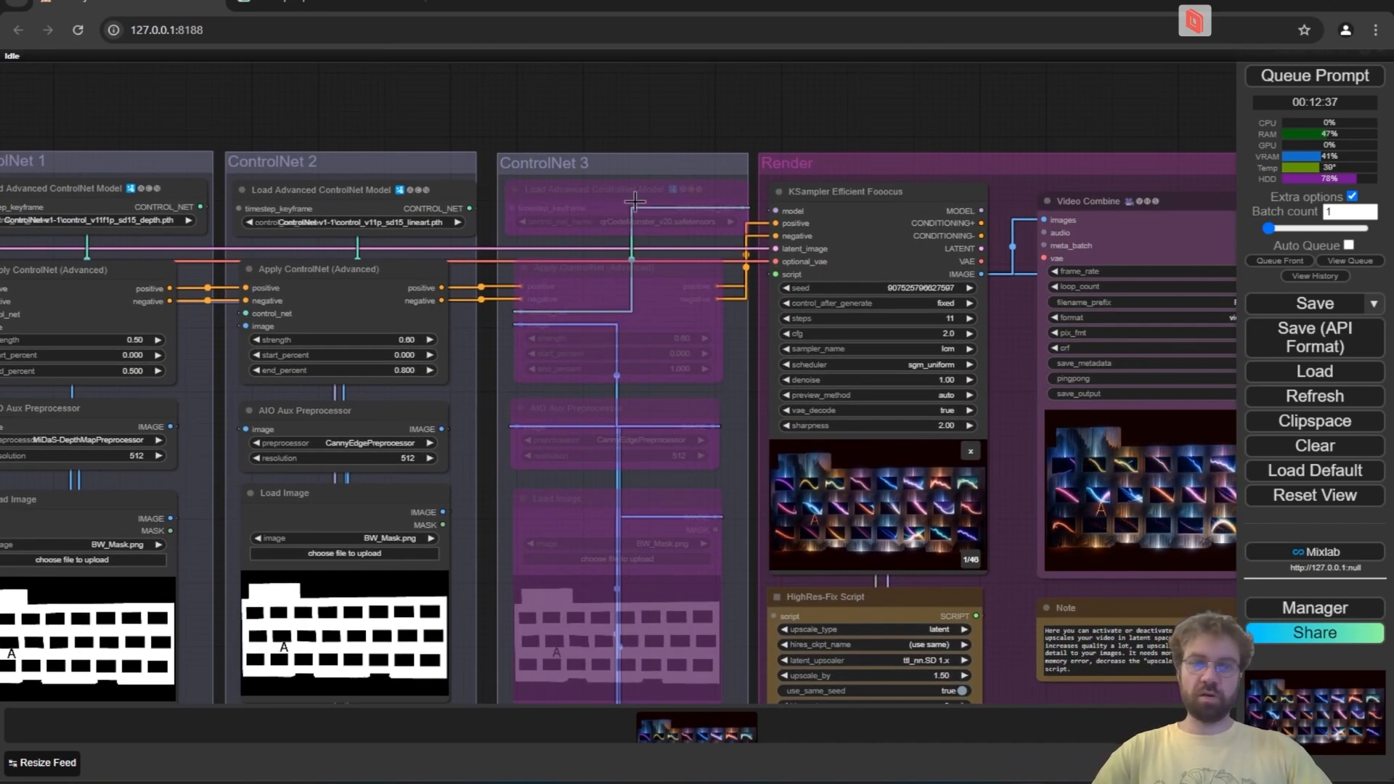
{"action": "scroll", "coordinate": [637, 214], "scroll_direction": "up", "scroll_amount": 3}
{"action": "scroll", "coordinate": [638, 214], "scroll_direction": "down", "scroll_amount": 2}
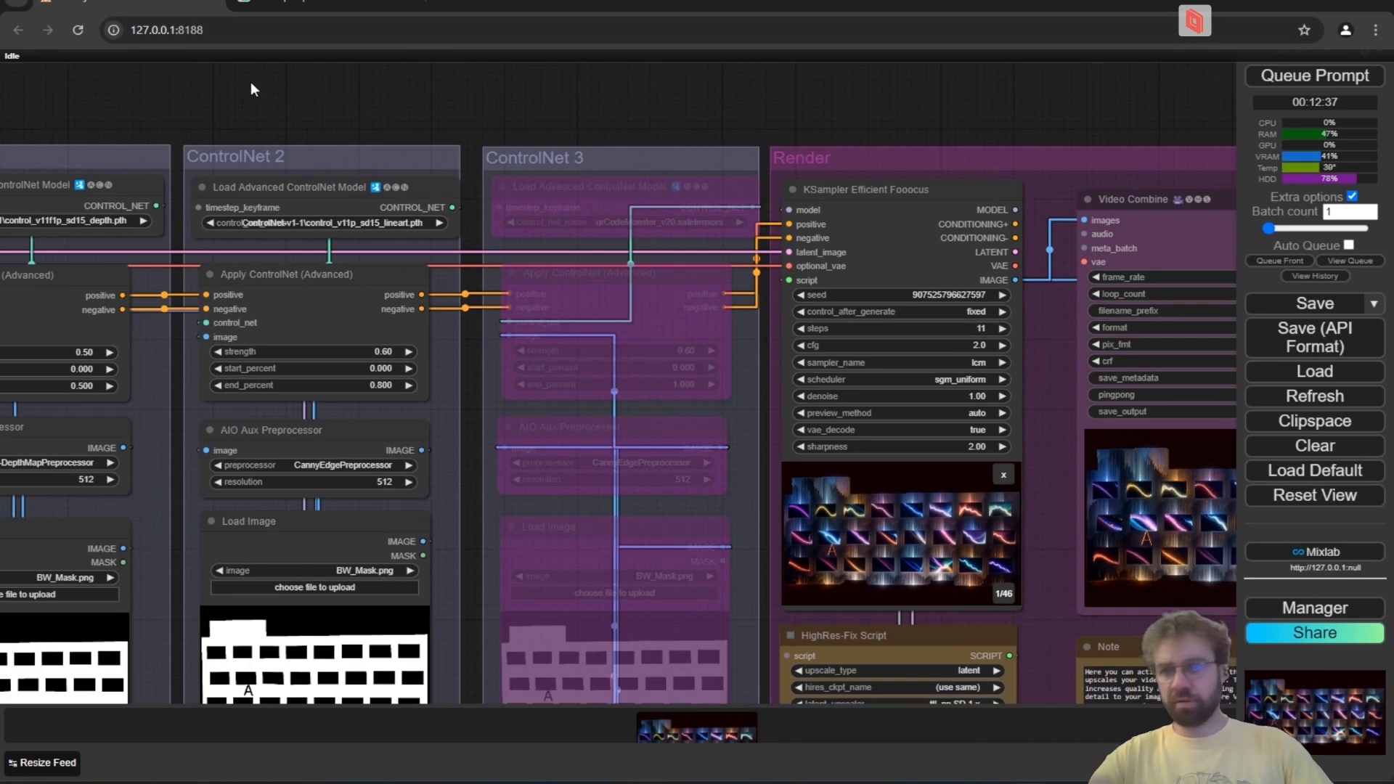
{"action": "left_click_drag", "start_coordinate": [277, 85], "coordinate": [517, 42]}
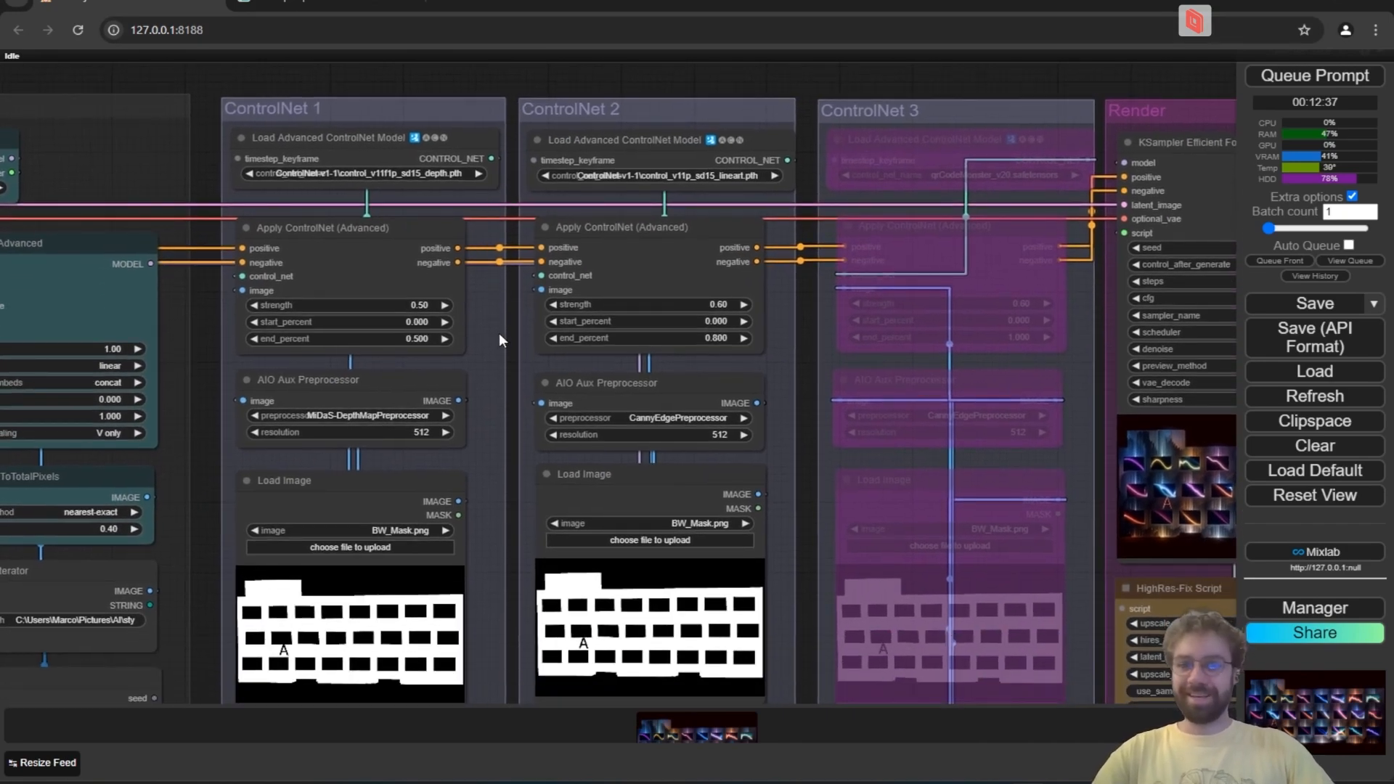
List the models available to ControlNet 1's Load Advanced ControlNet Model node and dismiss the list without choosing one.
{"action": "left_click_drag", "start_coordinate": [488, 325], "coordinate": [507, 408]}
{"action": "scroll", "coordinate": [485, 308], "scroll_direction": "up", "scroll_amount": 5}
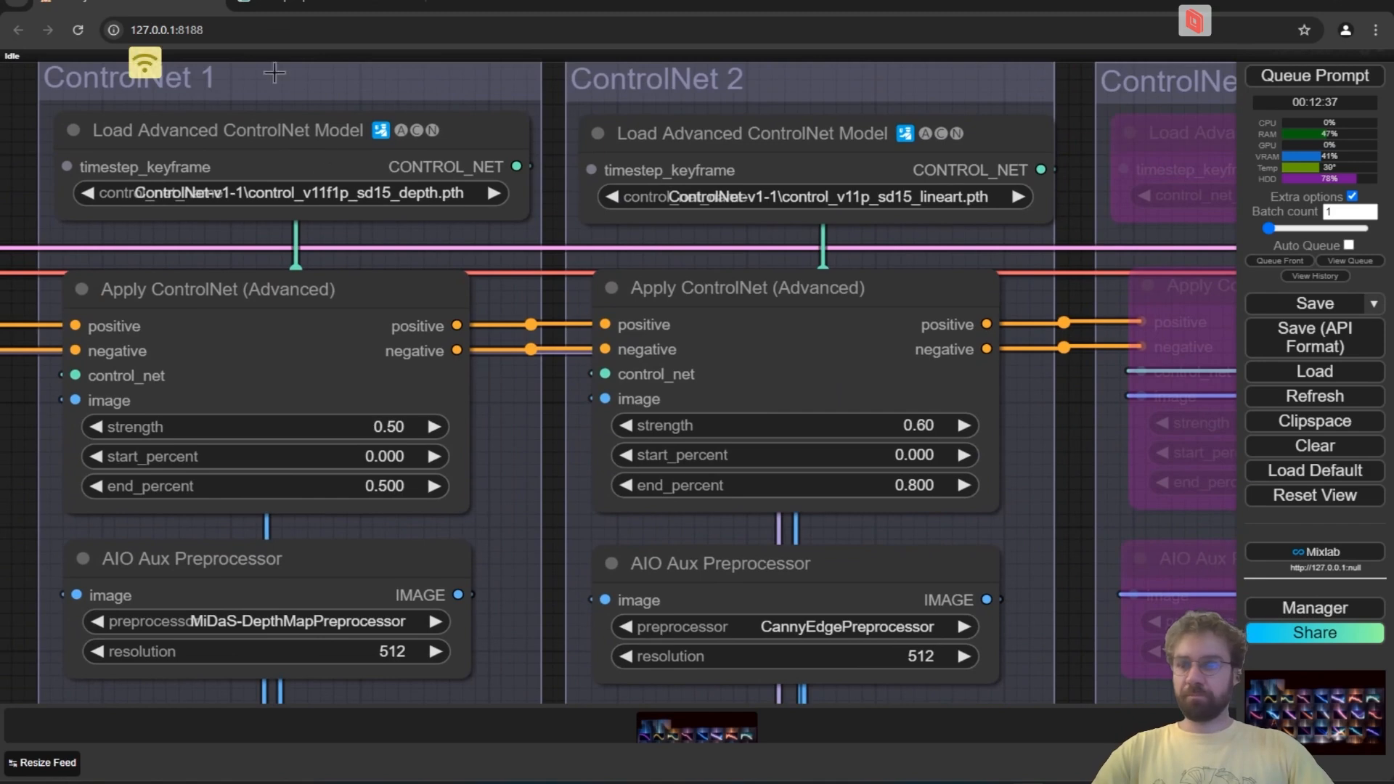
{"action": "left_click", "coordinate": [391, 193]}
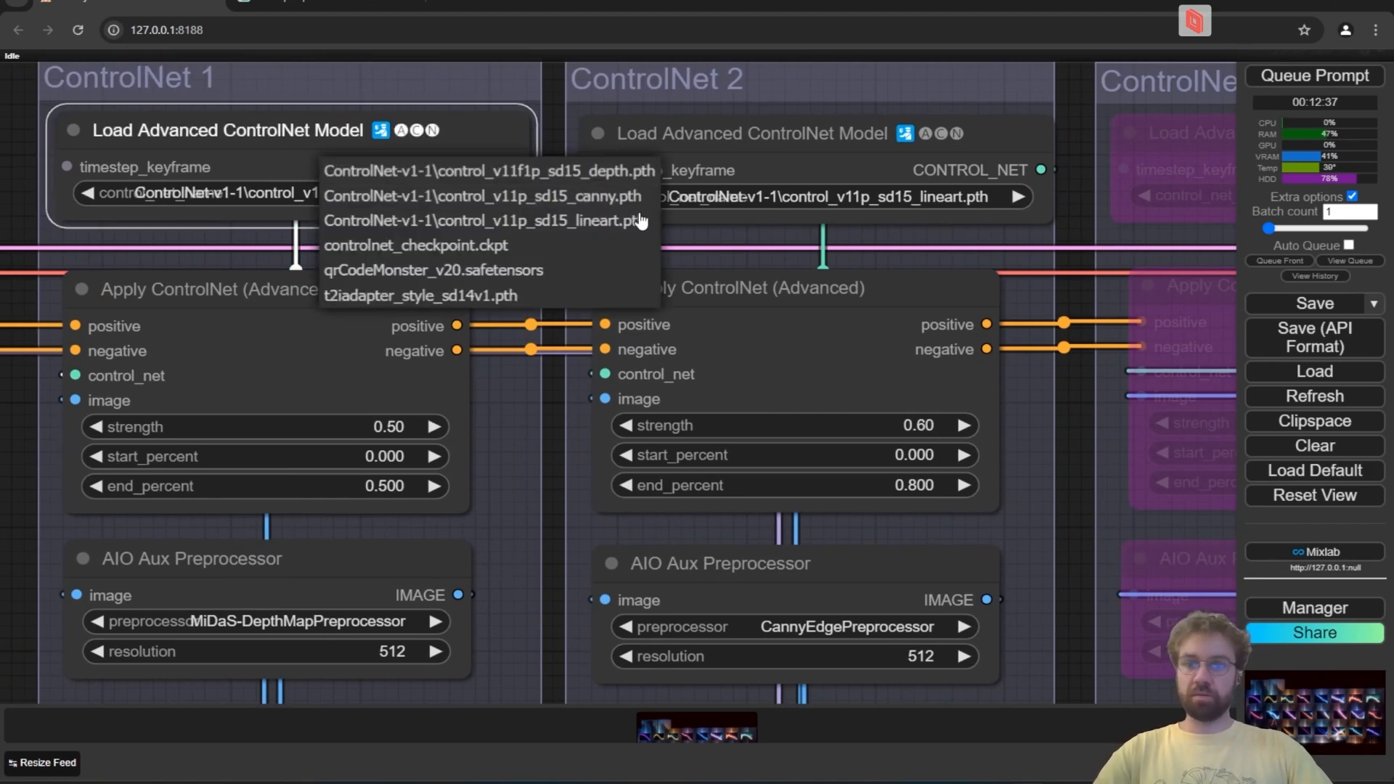
{"action": "left_click", "coordinate": [517, 435]}
Examine the strength, start_percent and end_percent settings of the Apply ControlNet nodes in ControlNet 1 and 2.
{"action": "left_click_drag", "start_coordinate": [511, 415], "coordinate": [515, 334]}
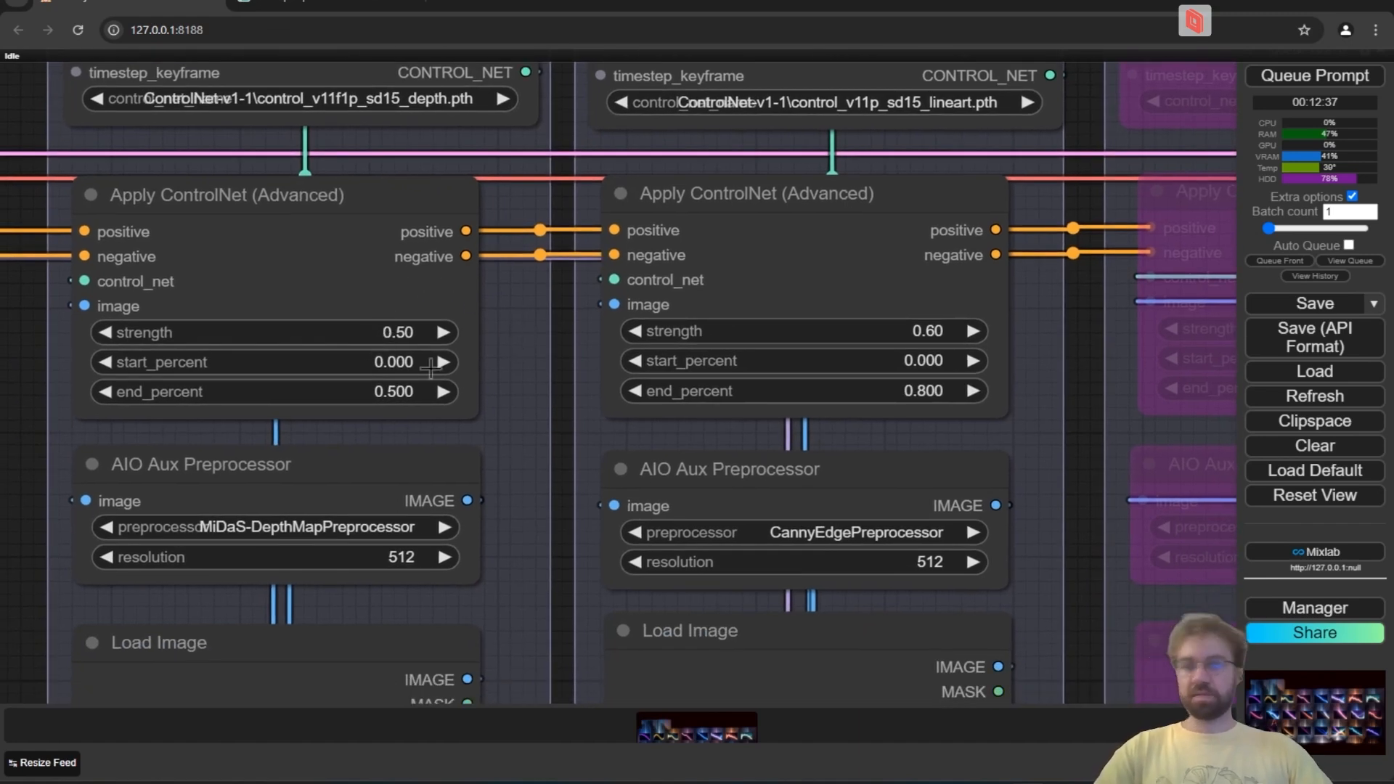
{"action": "left_click_drag", "start_coordinate": [515, 327], "coordinate": [555, 292]}
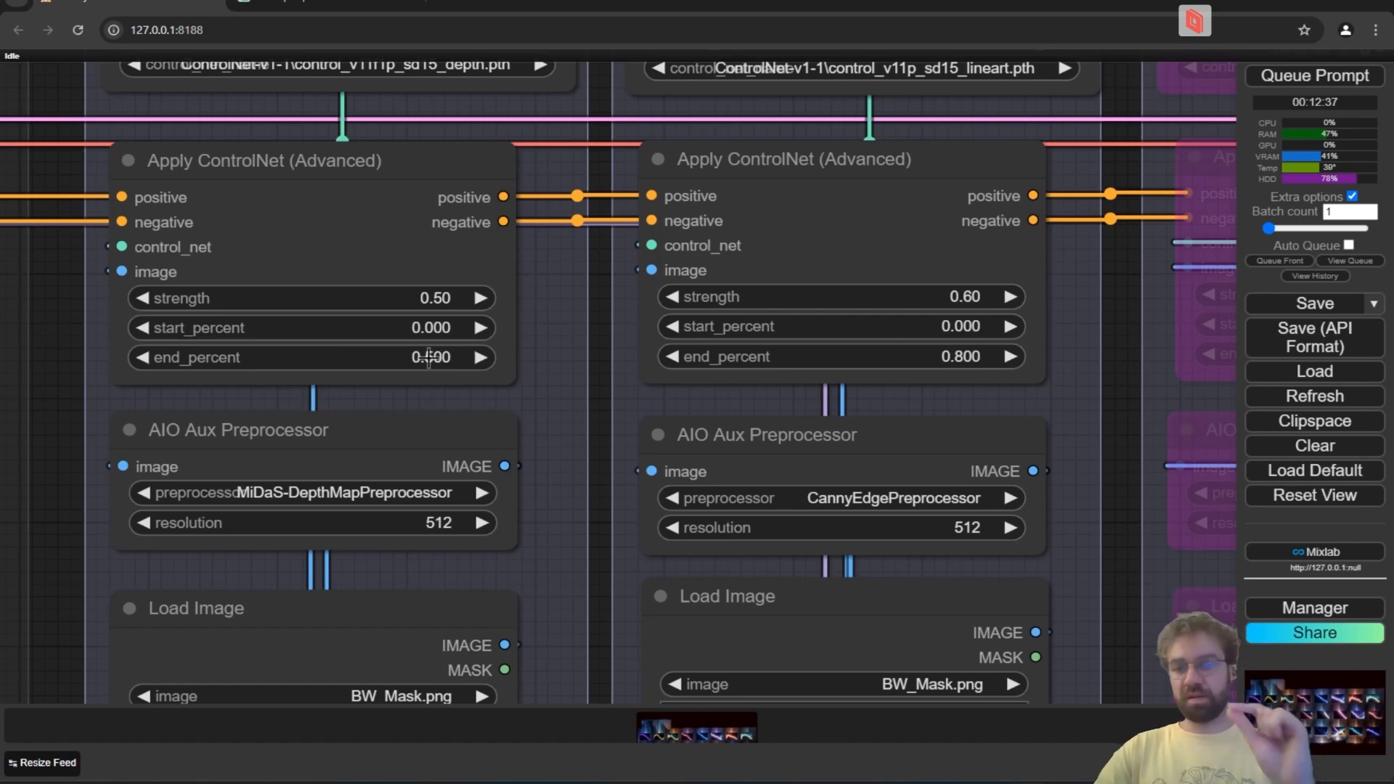
{"action": "left_click_drag", "start_coordinate": [429, 357], "coordinate": [435, 361]}
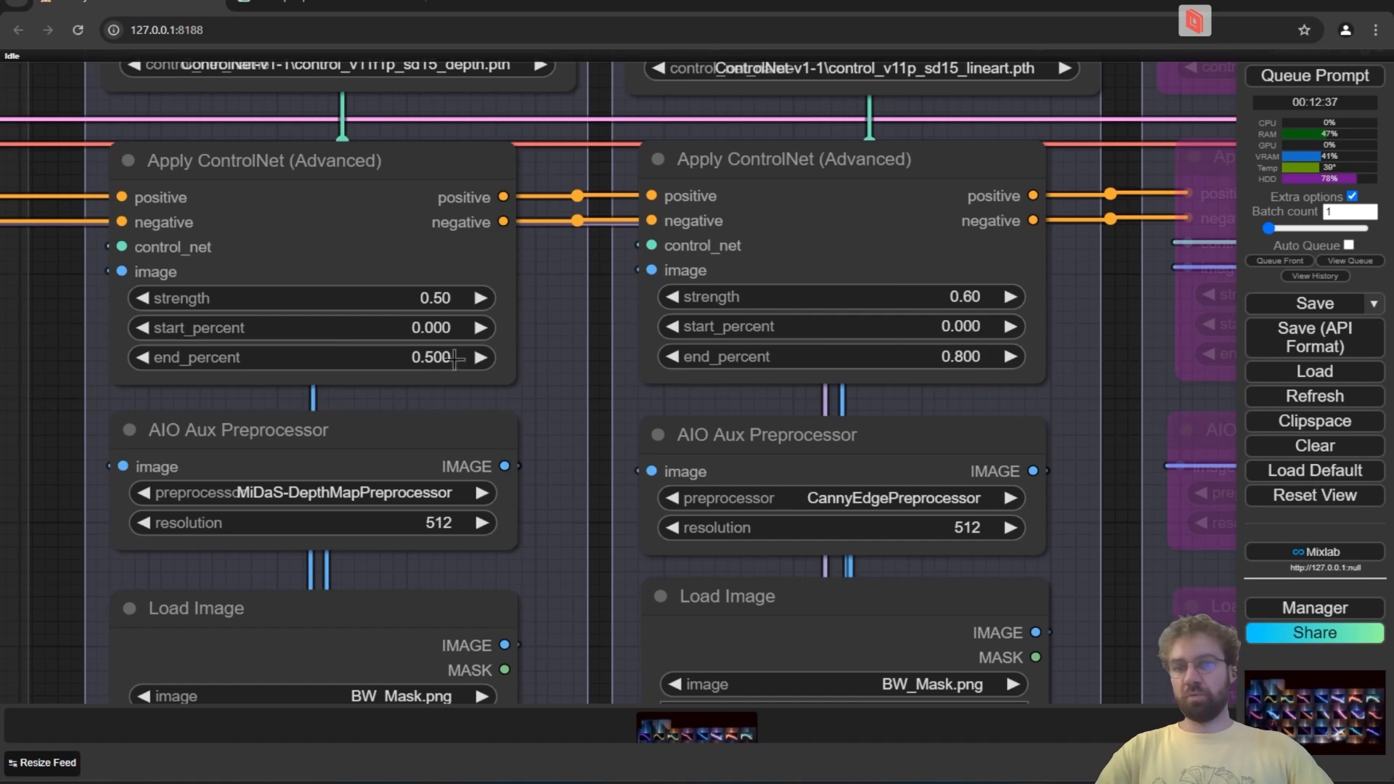
{"action": "left_click_drag", "start_coordinate": [547, 373], "coordinate": [546, 353]}
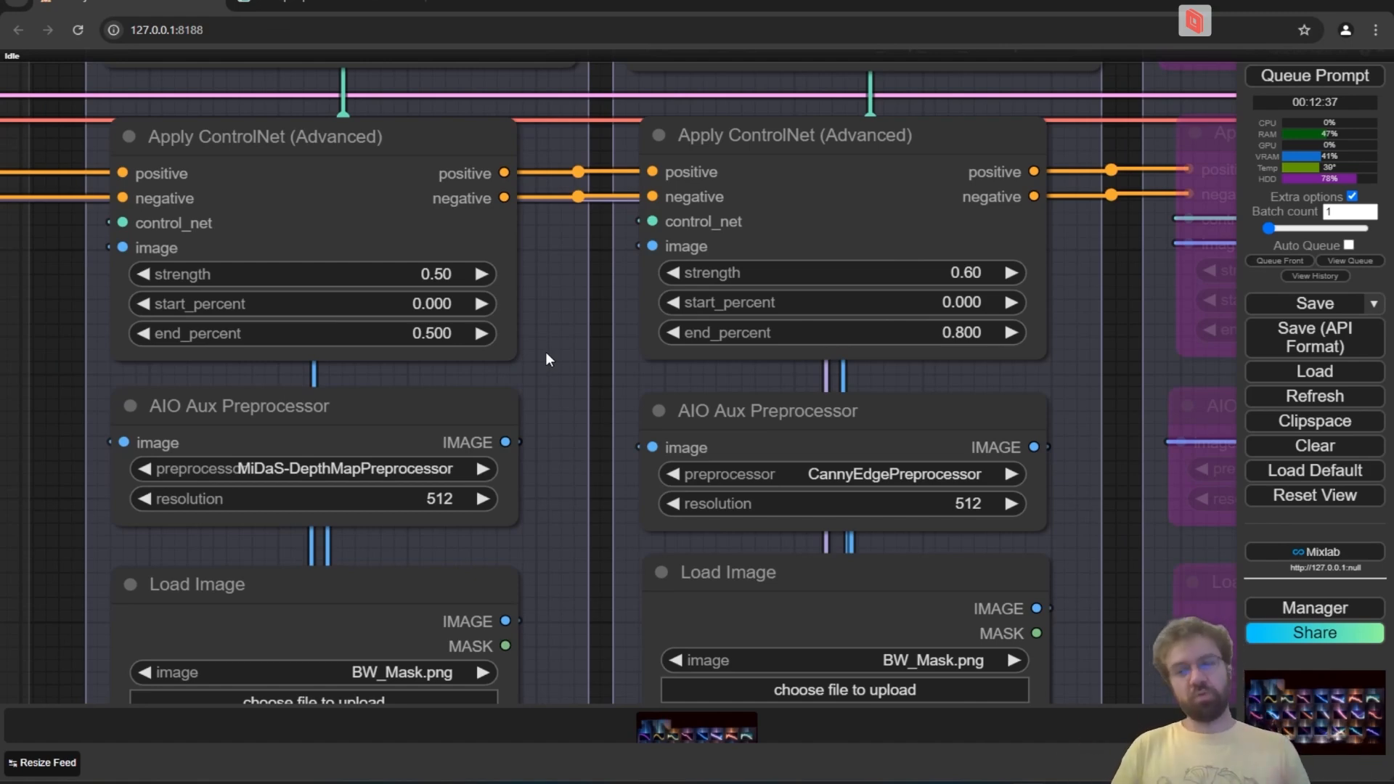
{"action": "scroll", "coordinate": [546, 359], "scroll_direction": "down", "scroll_amount": 3}
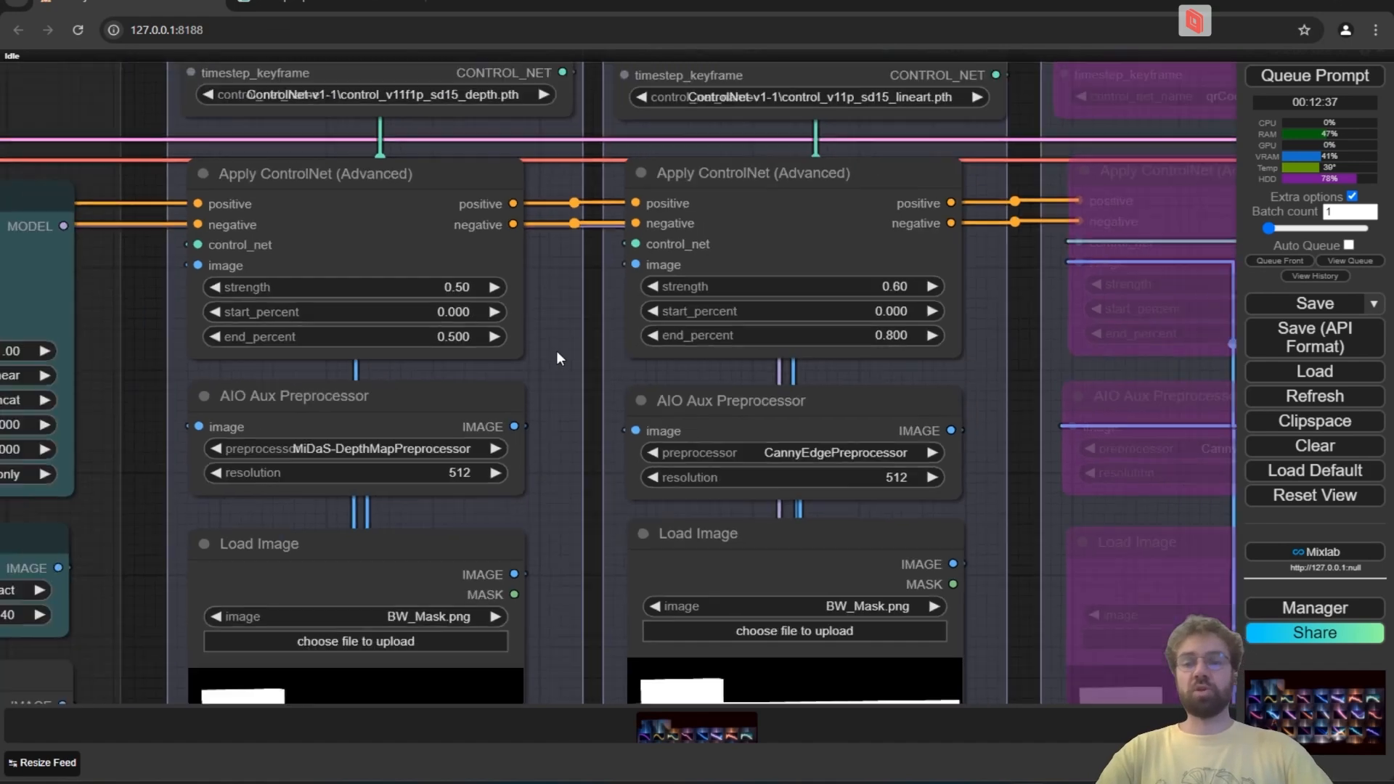
{"action": "left_click_drag", "start_coordinate": [557, 356], "coordinate": [553, 314]}
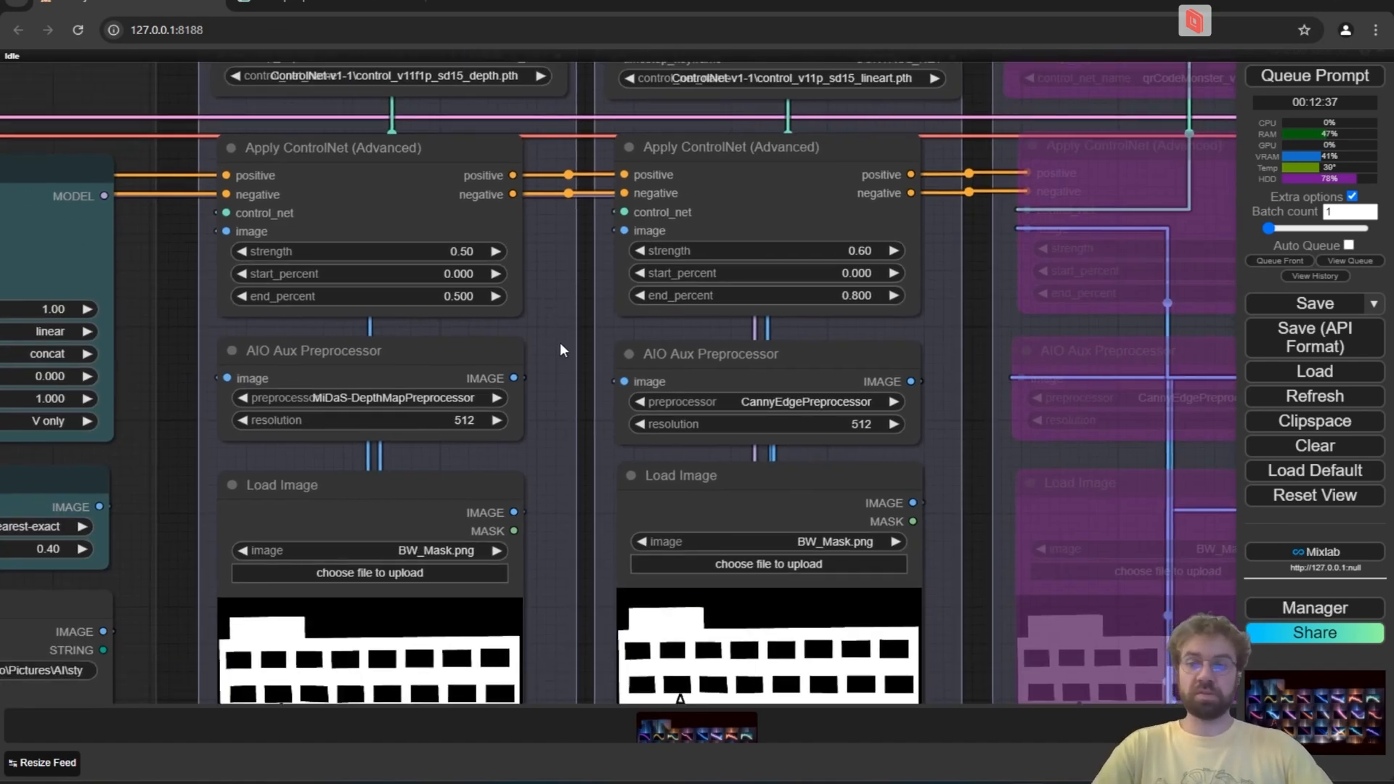
Compare the AIO Aux Preprocessor nodes and look through ControlNet 2's preprocessor options, leaving CannyEdgePreprocessor selected.
{"action": "left_click_drag", "start_coordinate": [546, 394], "coordinate": [519, 226]}
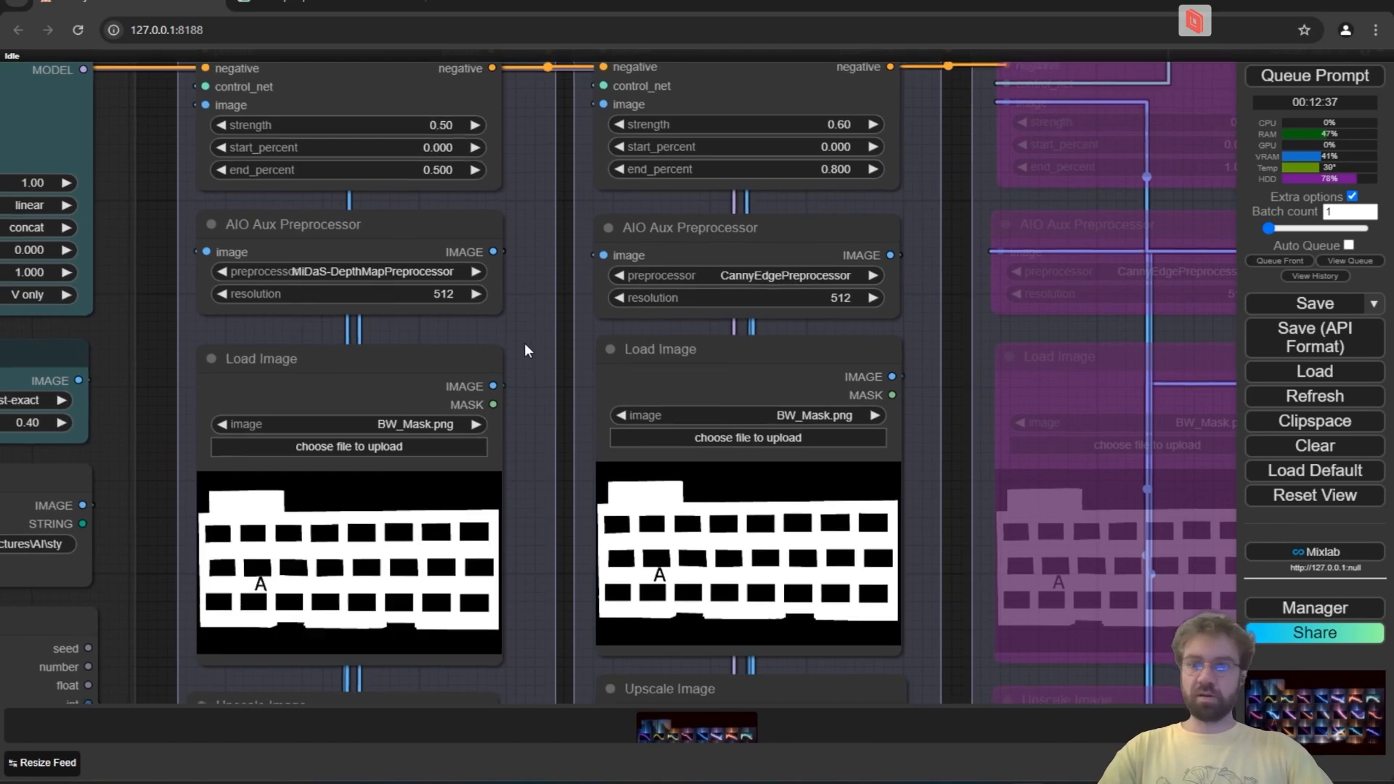
{"action": "left_click_drag", "start_coordinate": [524, 343], "coordinate": [485, 493]}
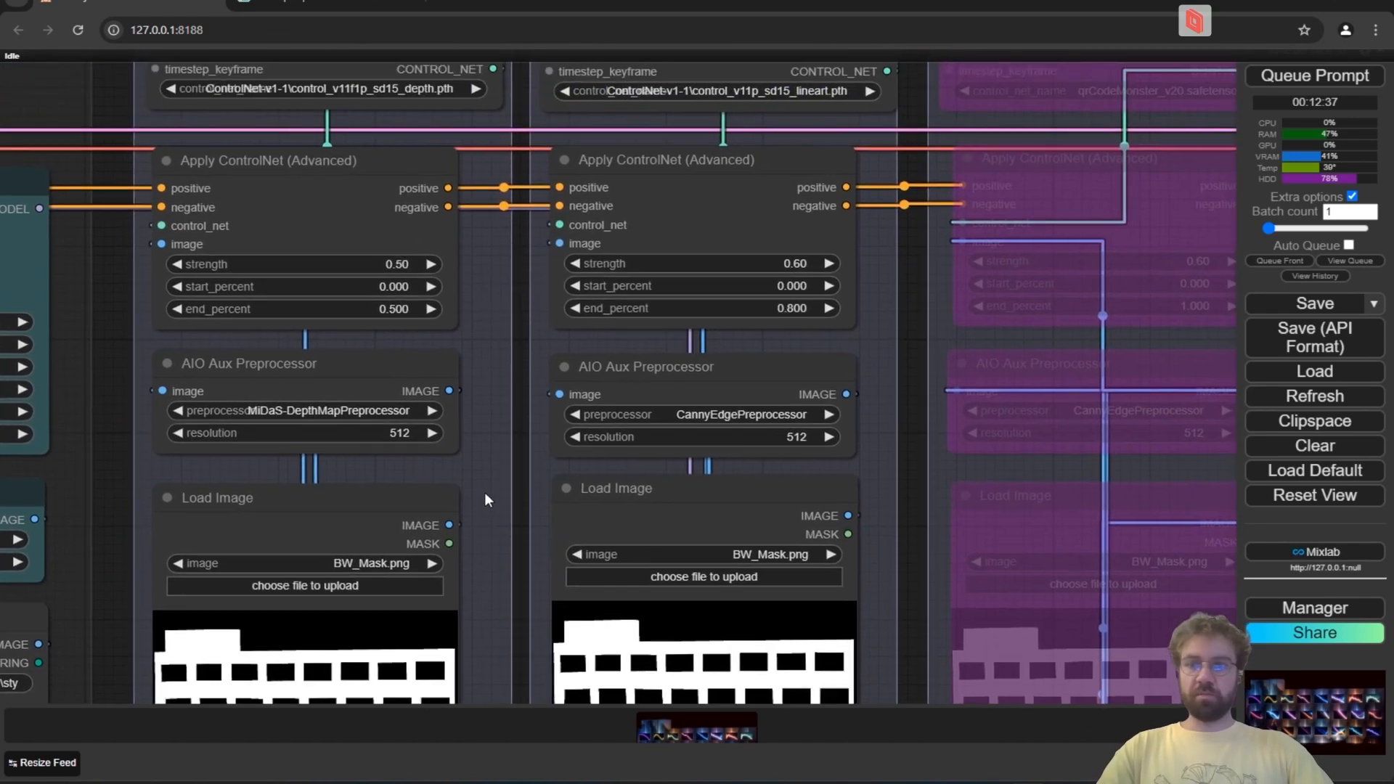
{"action": "left_click_drag", "start_coordinate": [477, 399], "coordinate": [474, 440]}
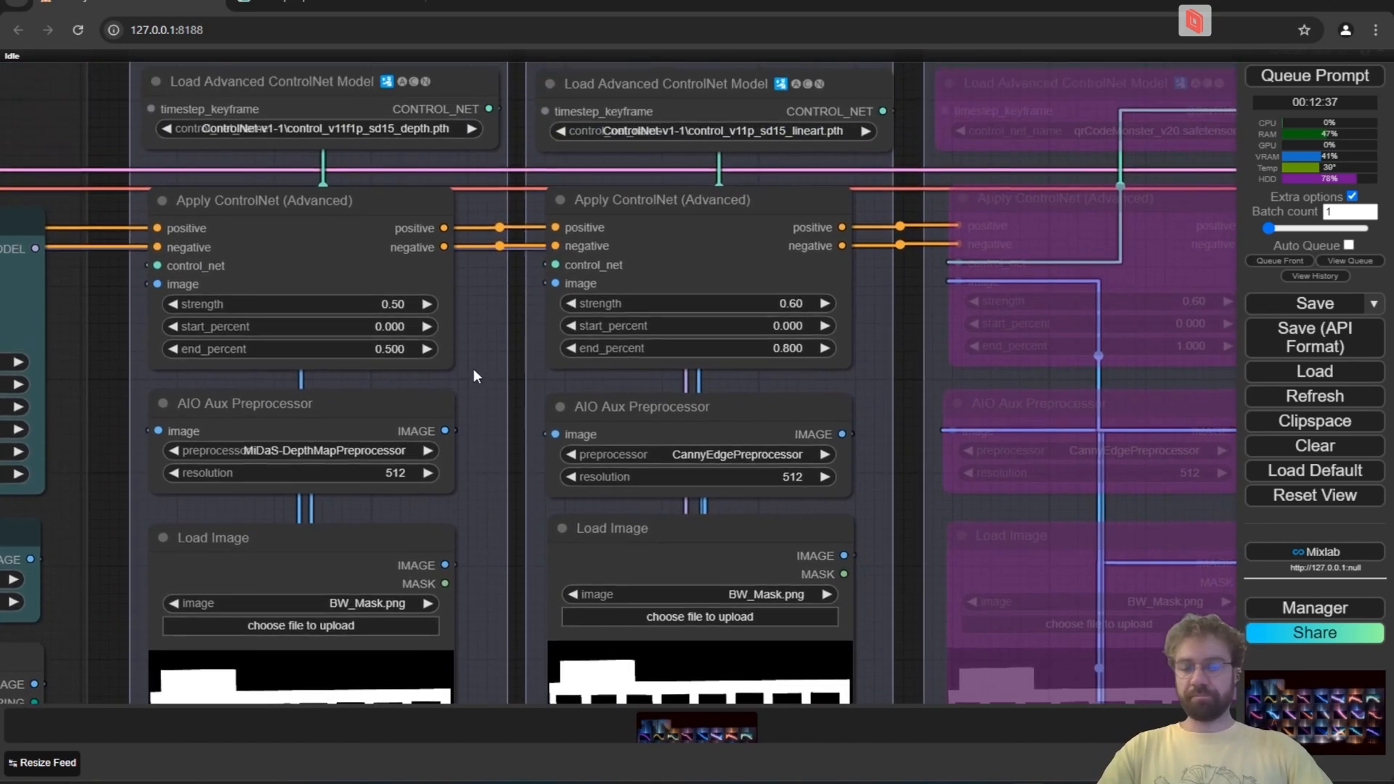
{"action": "left_click_drag", "start_coordinate": [474, 376], "coordinate": [477, 390]}
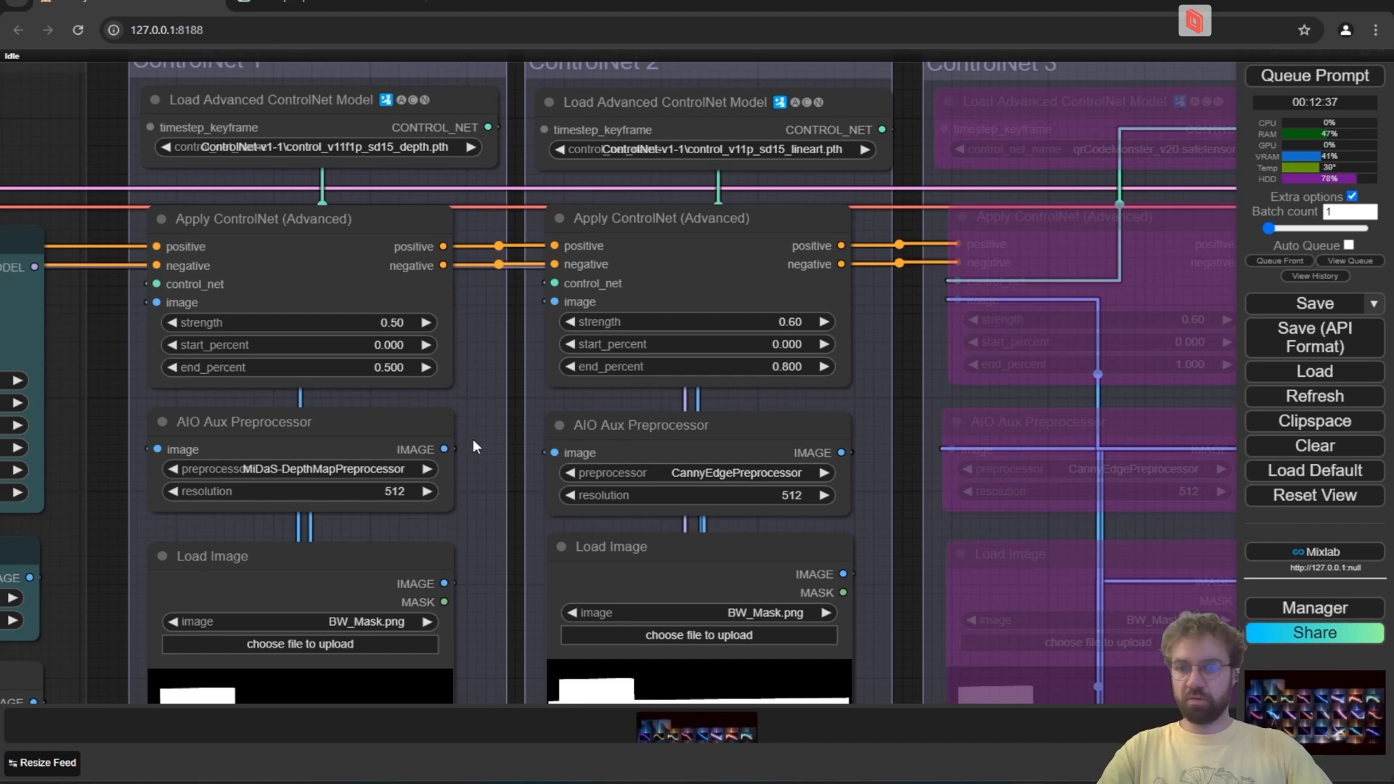
{"action": "left_click_drag", "start_coordinate": [486, 420], "coordinate": [479, 367]}
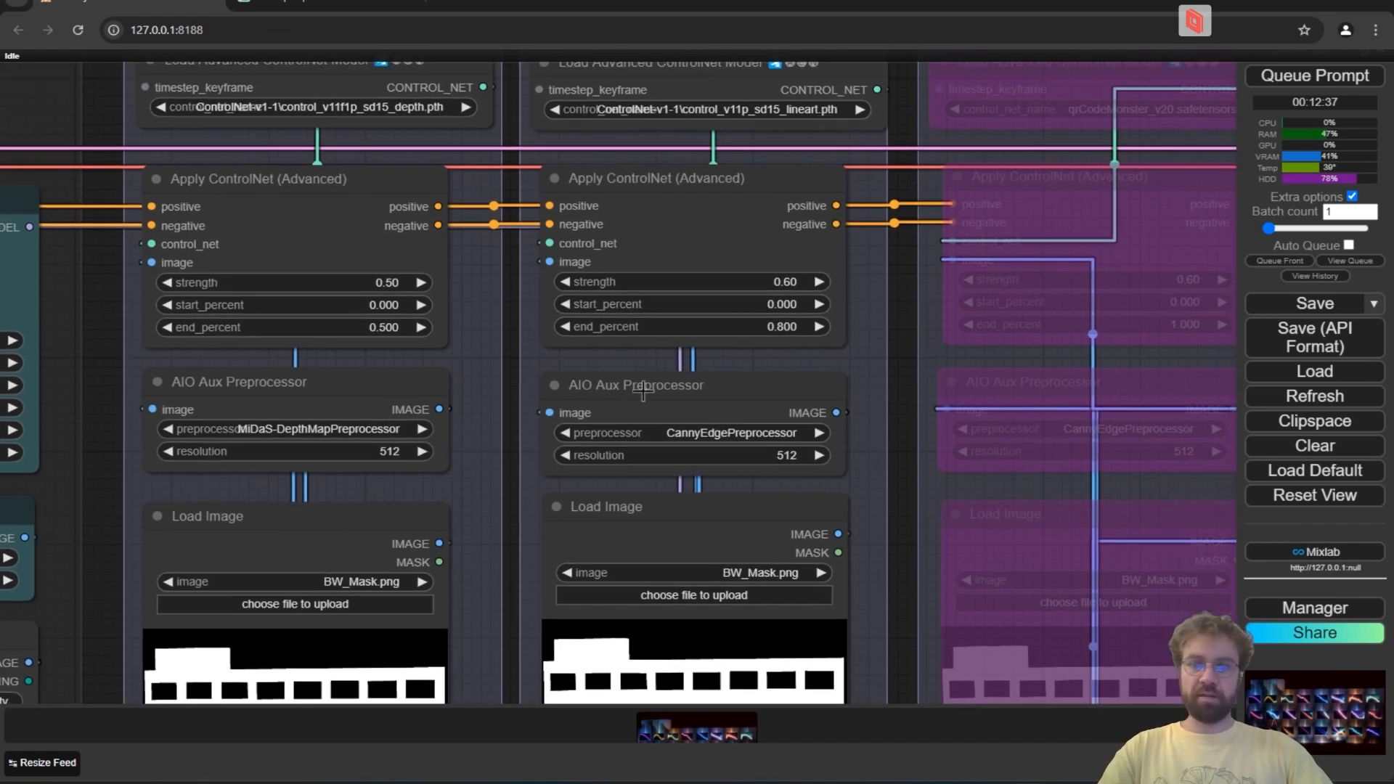
{"action": "left_click_drag", "start_coordinate": [491, 430], "coordinate": [487, 360]}
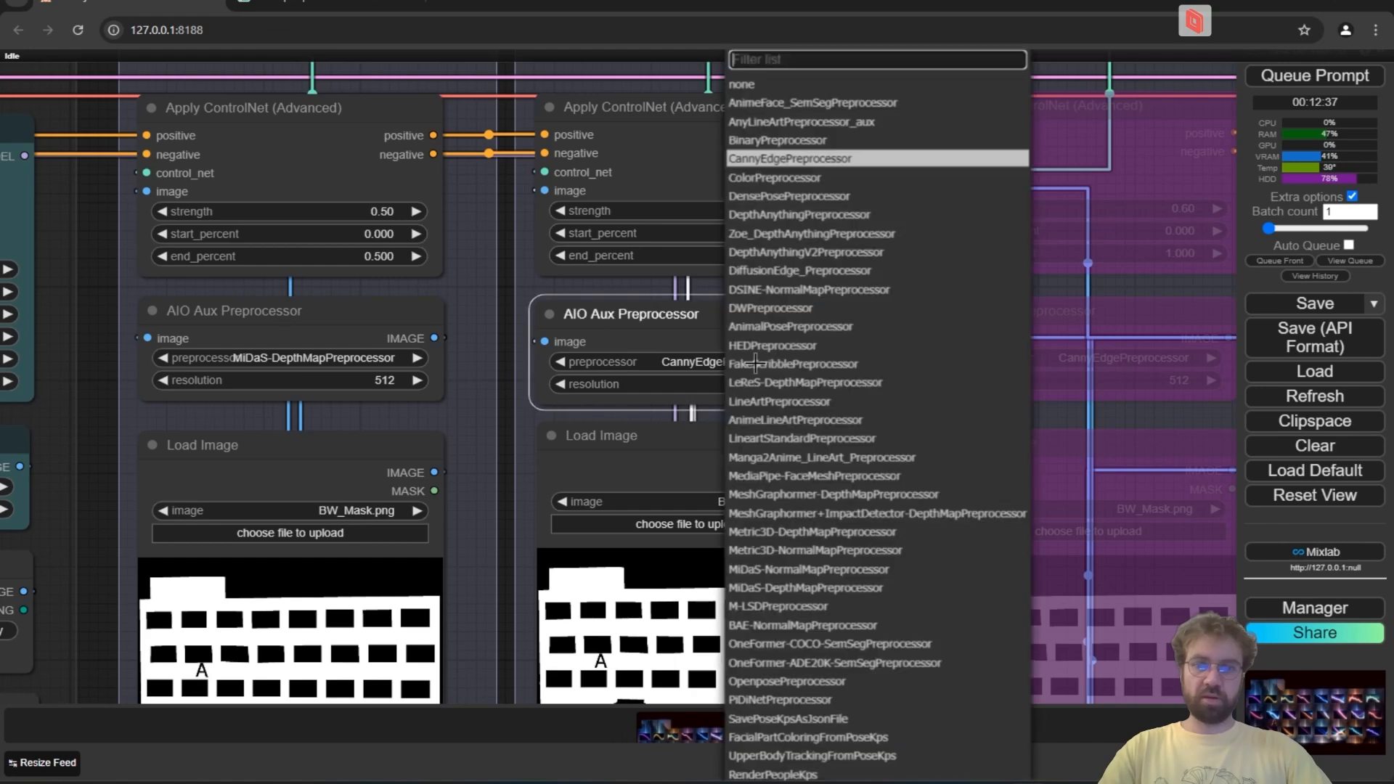
{"action": "left_click", "coordinate": [755, 362]}
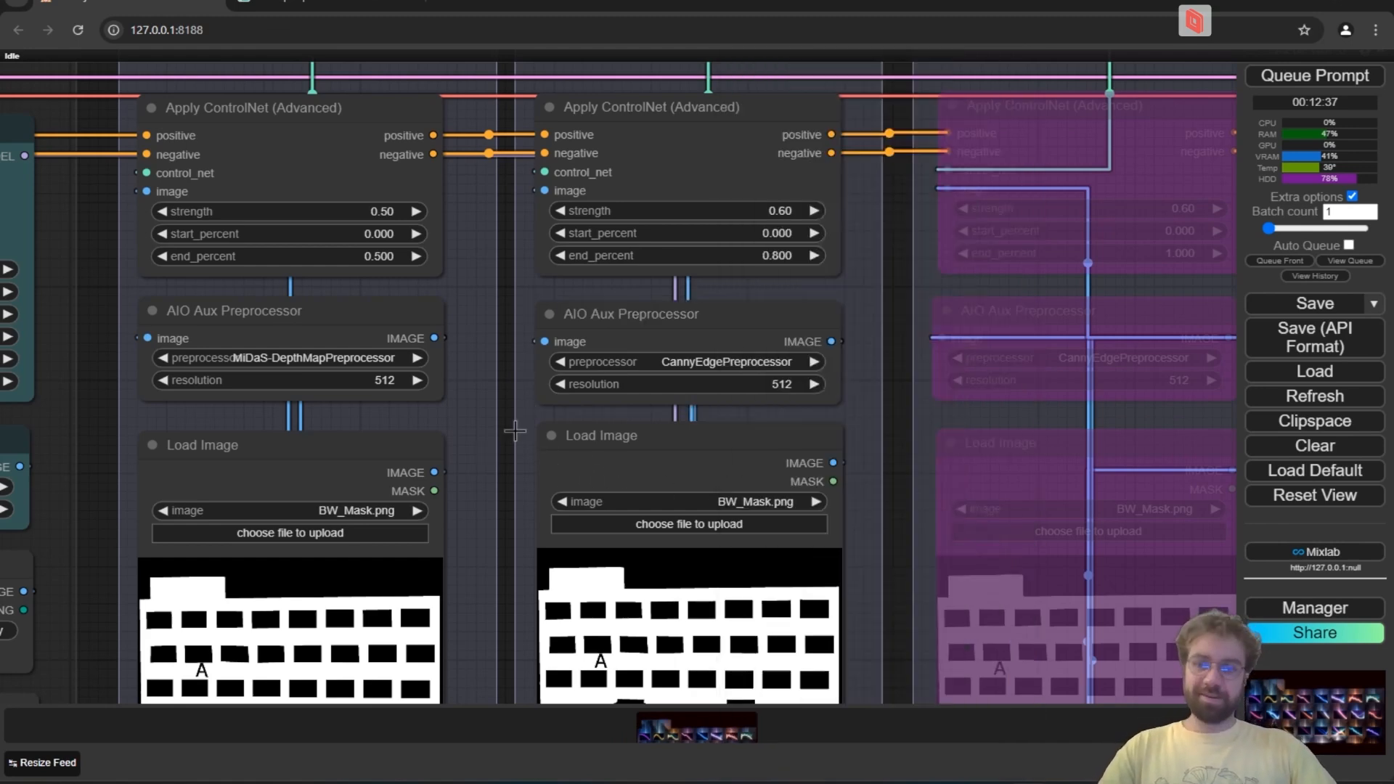
Examine the BW_Mask.png images in the Load Image nodes of ControlNet 1 and ControlNet 2.
{"action": "left_click_drag", "start_coordinate": [502, 432], "coordinate": [490, 374]}
{"action": "left_click_drag", "start_coordinate": [481, 493], "coordinate": [475, 319]}
{"action": "mouse_move", "coordinate": [313, 224]}
{"action": "left_mouse_down"}
{"action": "mouse_move", "coordinate": [351, 218]}
{"action": "mouse_move", "coordinate": [315, 224]}
{"action": "left_mouse_up"}
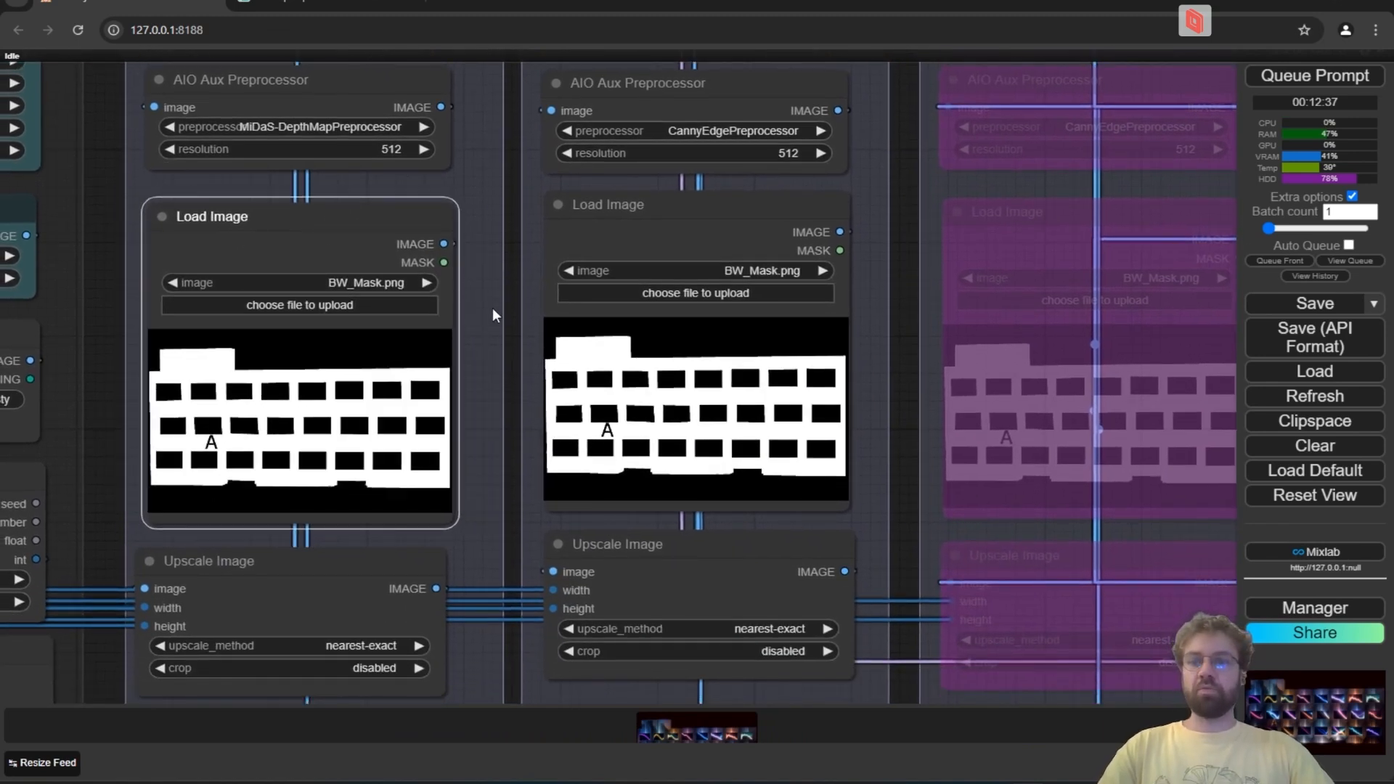
{"action": "left_click_drag", "start_coordinate": [492, 308], "coordinate": [489, 279]}
{"action": "left_click_drag", "start_coordinate": [396, 183], "coordinate": [395, 172]}
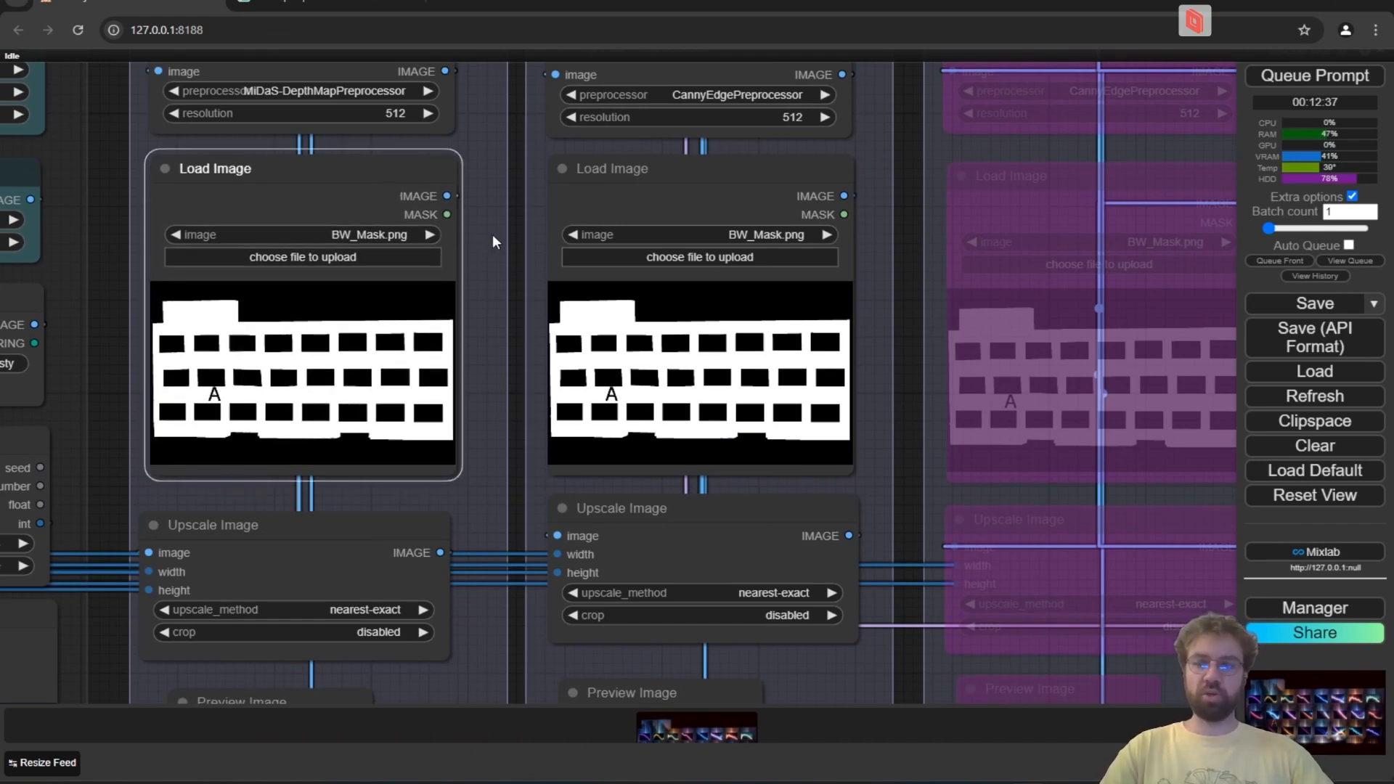
{"action": "scroll", "coordinate": [492, 234], "scroll_direction": "up", "scroll_amount": 3}
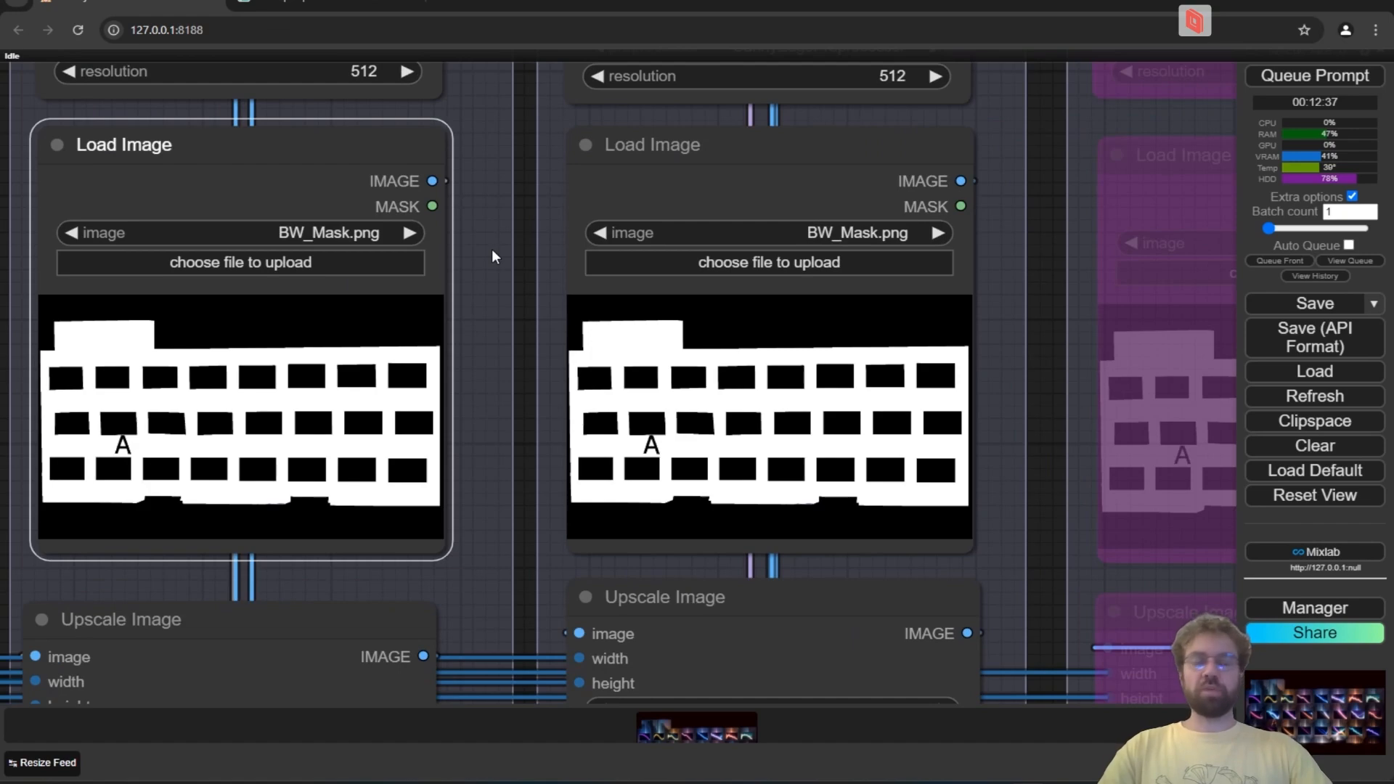
{"action": "scroll", "coordinate": [490, 247], "scroll_direction": "down", "scroll_amount": 3}
Inspect the depth and Canny edge results in the Preview Image nodes of ControlNet 1 and 2.
{"action": "left_click_drag", "start_coordinate": [491, 381], "coordinate": [498, 140]}
{"action": "left_click_drag", "start_coordinate": [463, 507], "coordinate": [520, 398]}
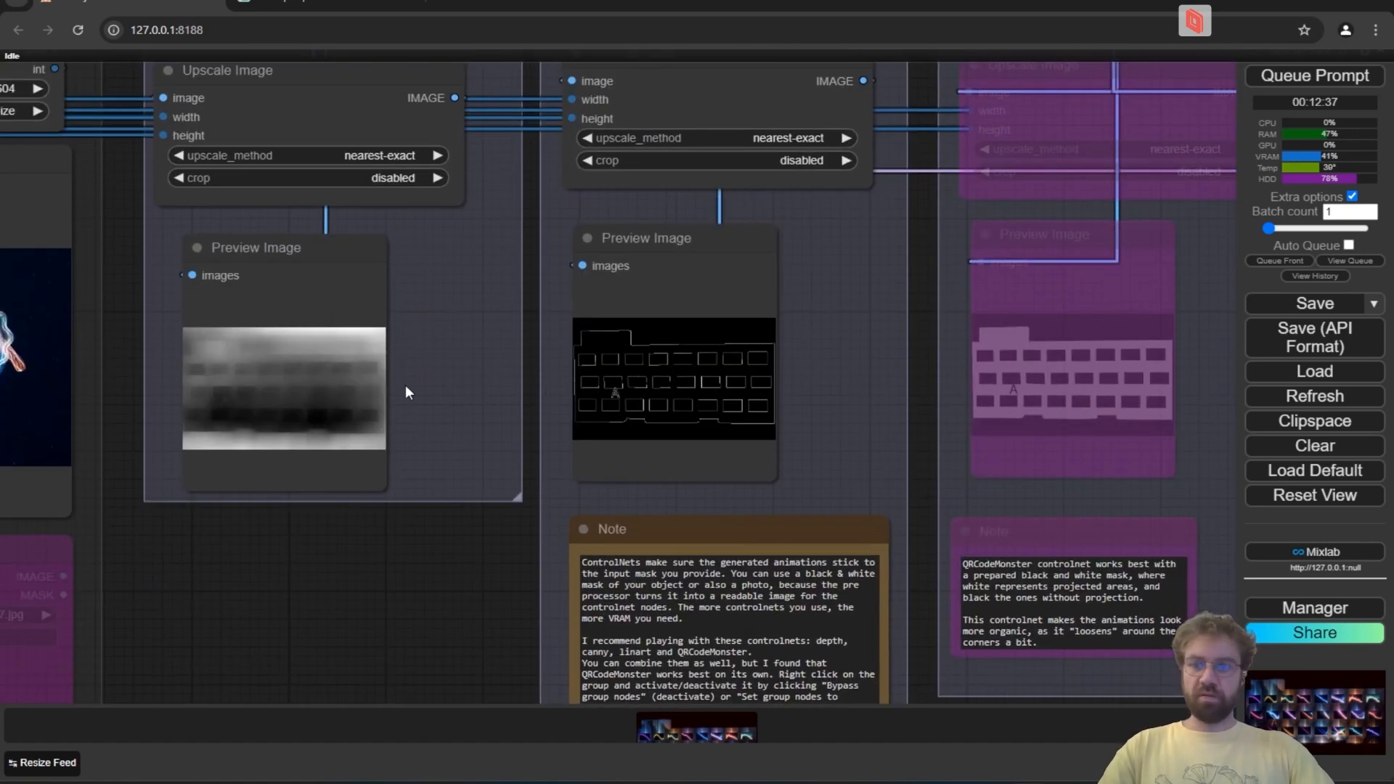
{"action": "scroll", "coordinate": [239, 390], "scroll_direction": "up", "scroll_amount": 6}
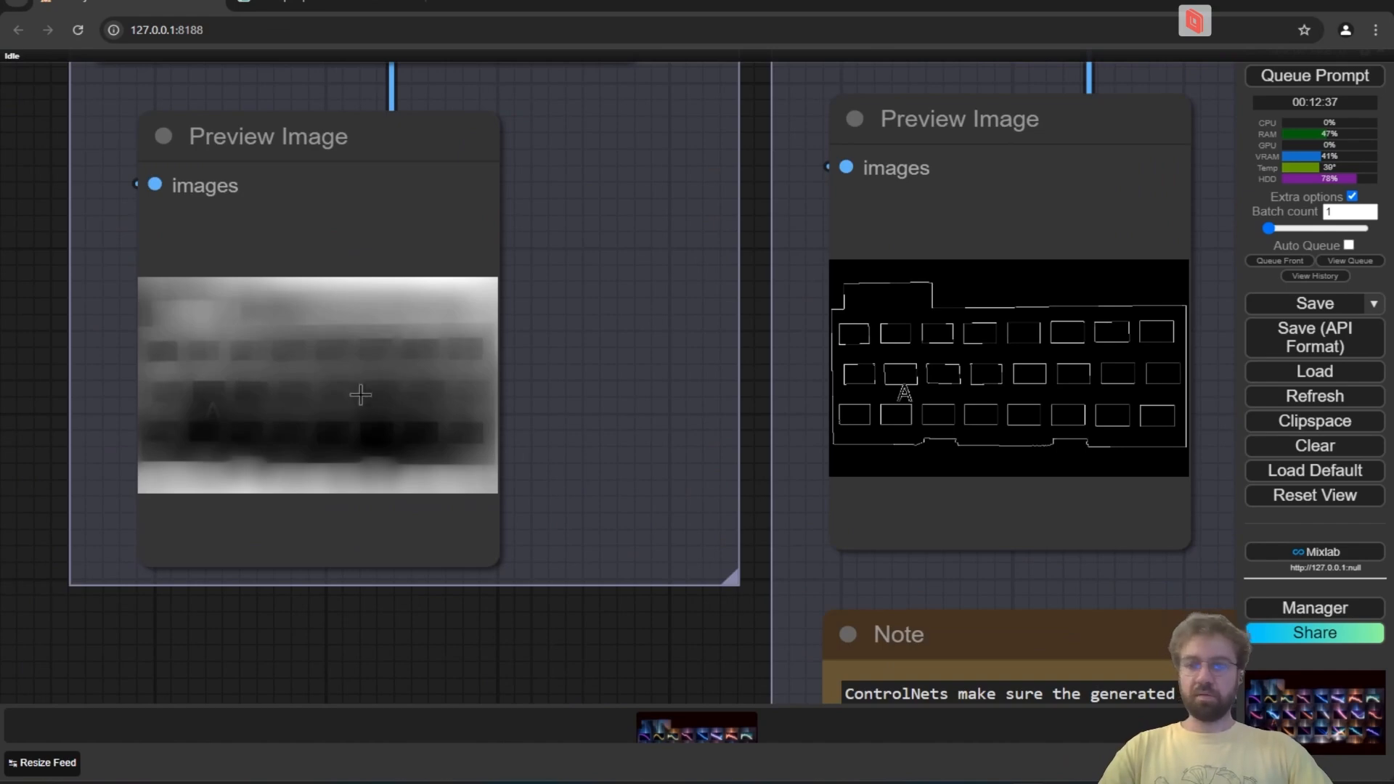
{"action": "scroll", "coordinate": [589, 345], "scroll_direction": "down", "scroll_amount": 6}
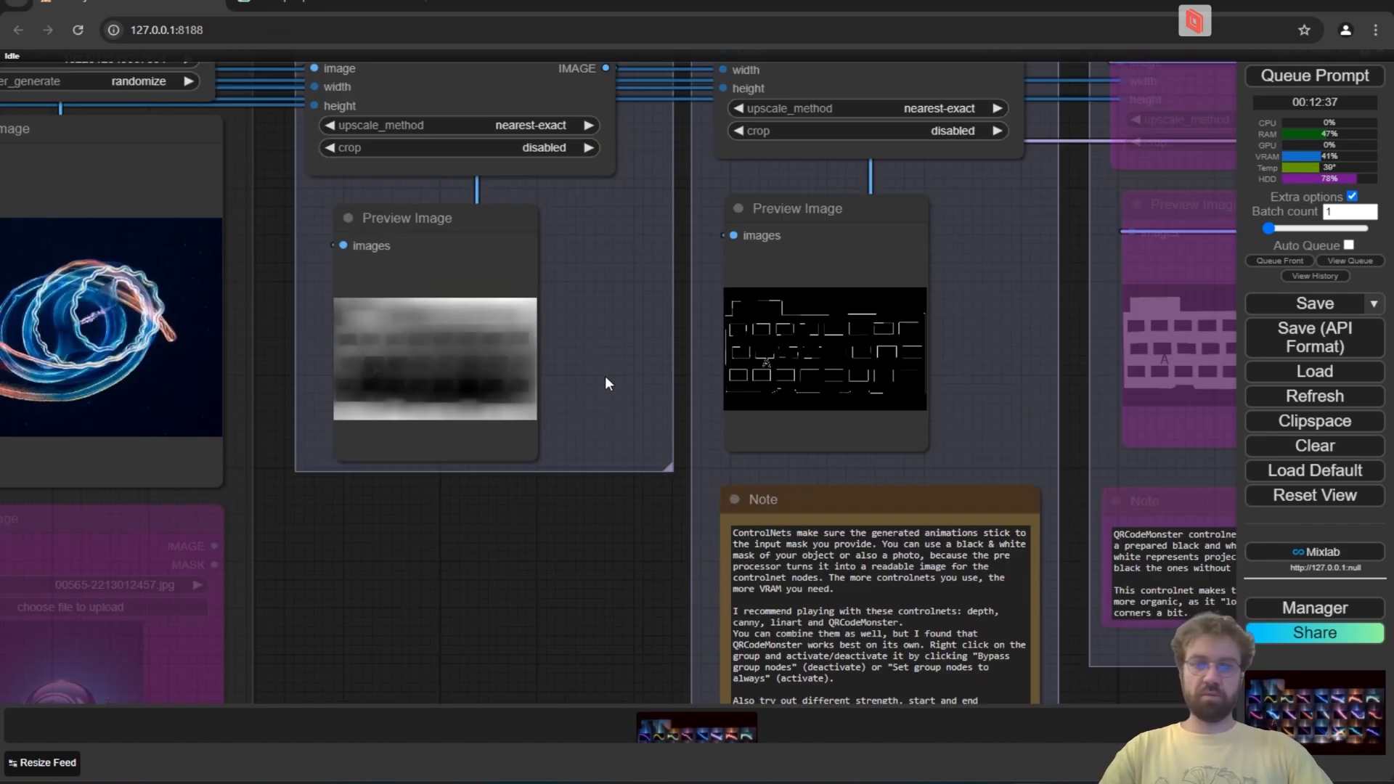
Read the note below ControlNet 2 about combining ControlNets and adjusting strength, start and end settings.
{"action": "left_click_drag", "start_coordinate": [609, 383], "coordinate": [521, 243]}
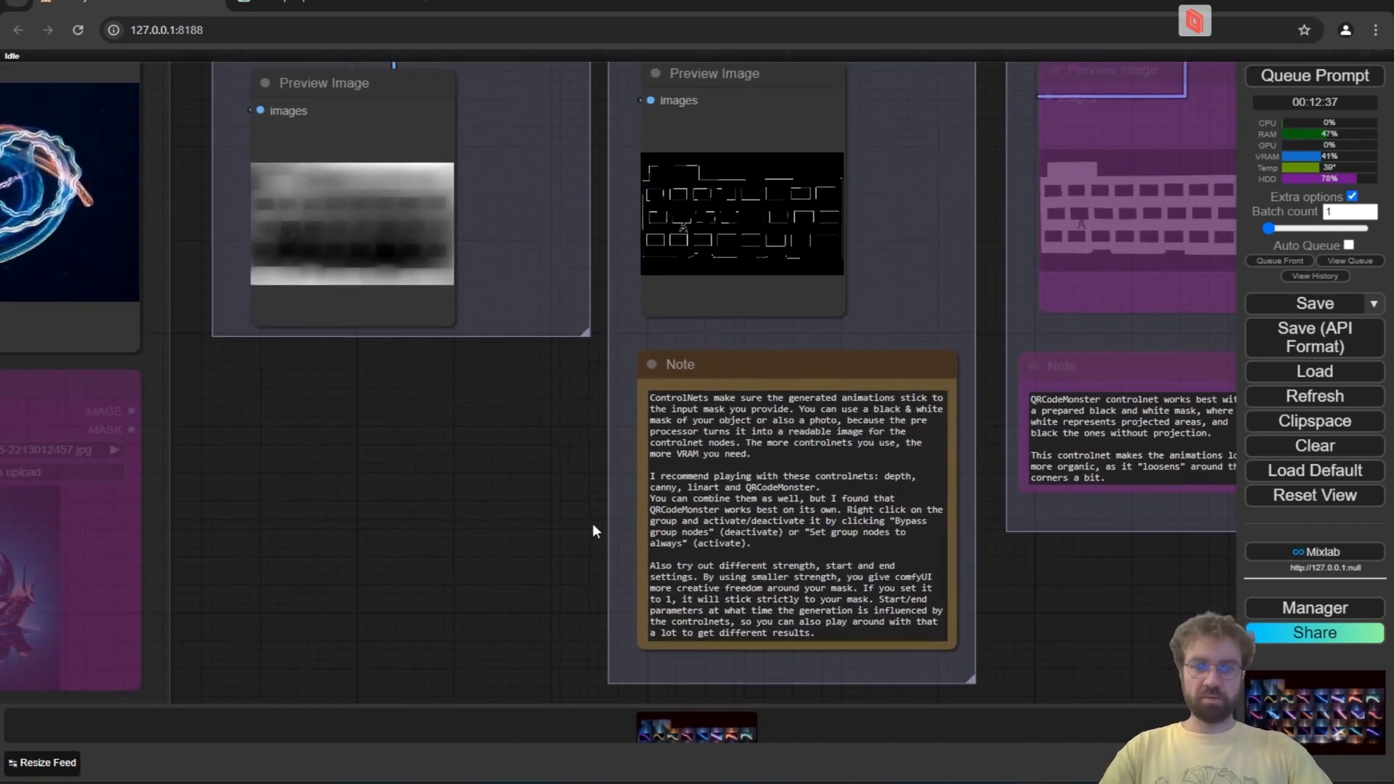
{"action": "scroll", "coordinate": [574, 502], "scroll_direction": "up", "scroll_amount": 3}
{"action": "scroll", "coordinate": [609, 415], "scroll_direction": "down", "scroll_amount": 7}
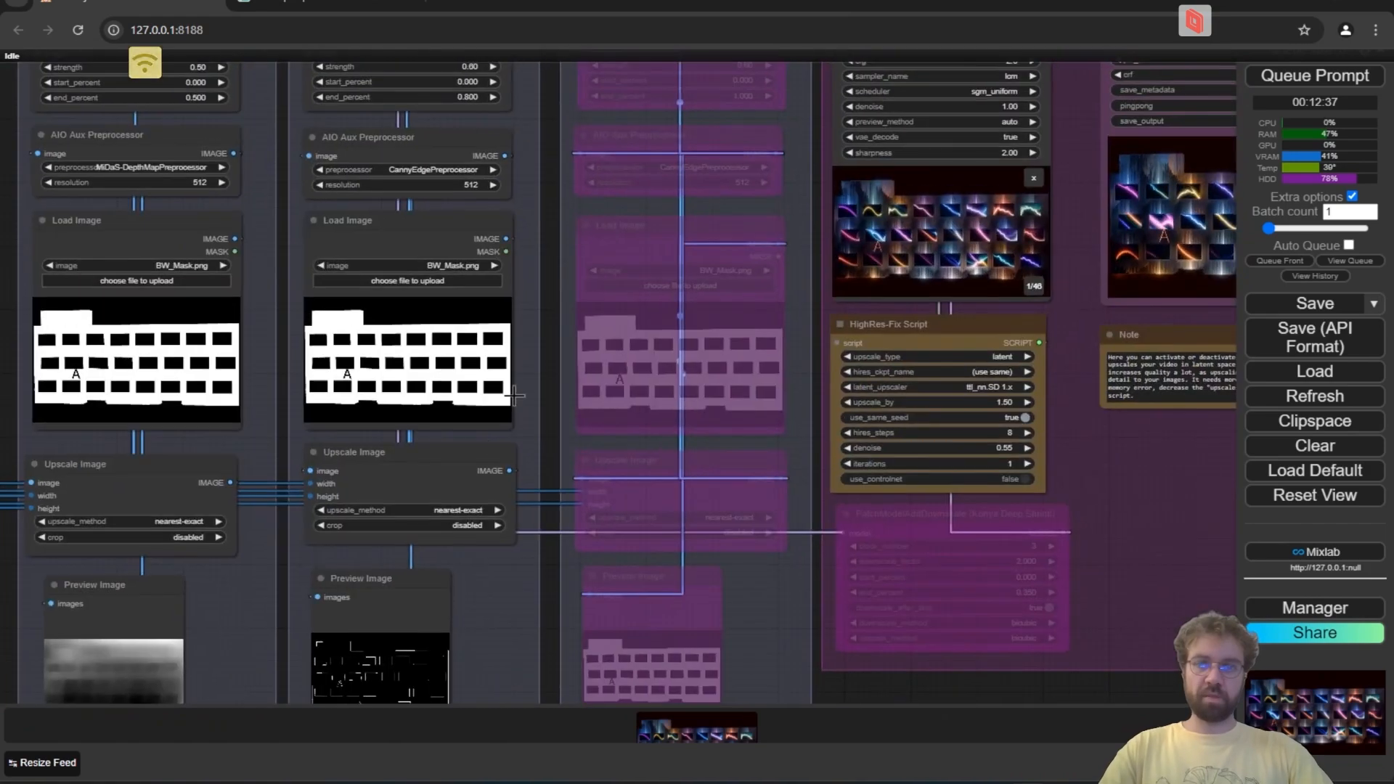
Inspect the rendered building animation in the Render group's Video Combine node up close and alongside the ControlNet groups.
{"action": "scroll", "coordinate": [515, 396], "scroll_direction": "down", "scroll_amount": 5}
{"action": "left_click_drag", "start_coordinate": [526, 185], "coordinate": [255, 192]}
{"action": "scroll", "coordinate": [844, 281], "scroll_direction": "up", "scroll_amount": 5}
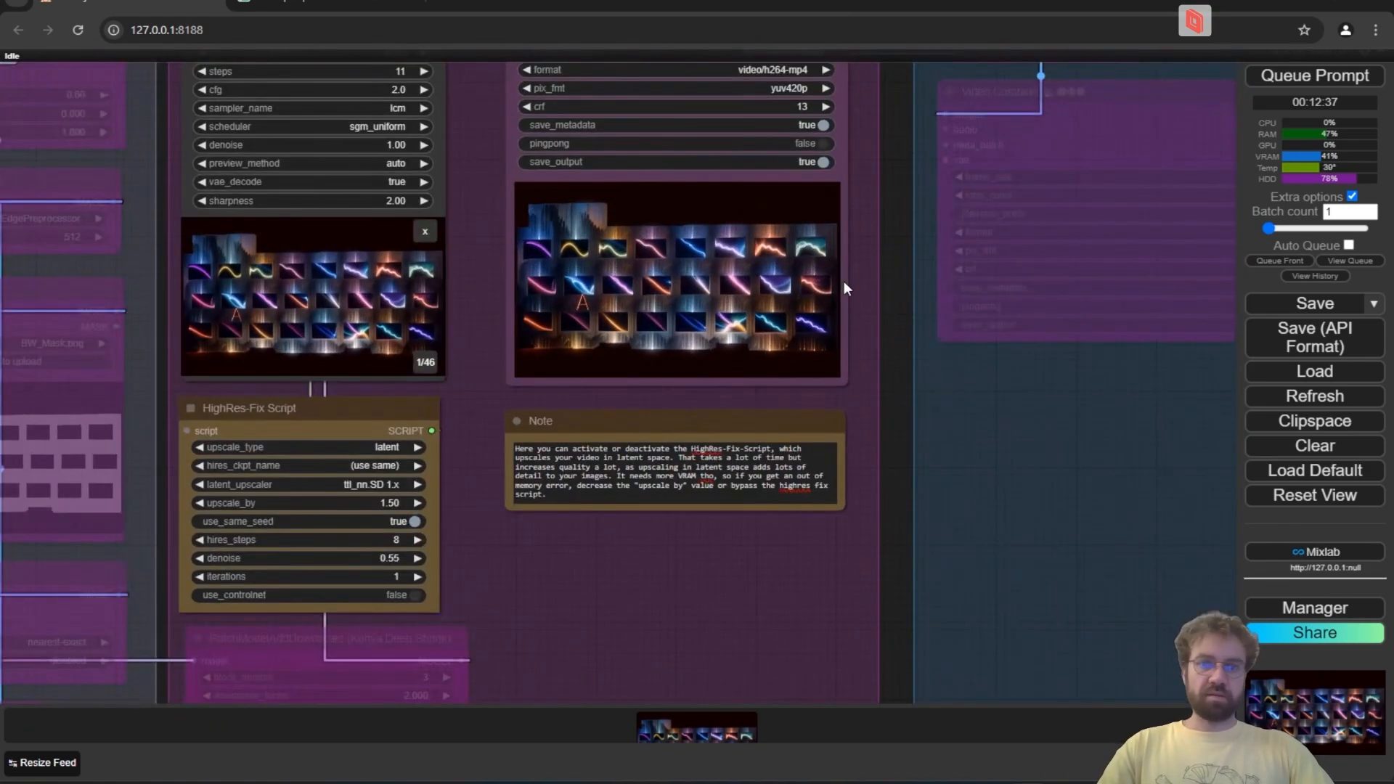
{"action": "scroll", "coordinate": [845, 285], "scroll_direction": "up", "scroll_amount": 4}
{"action": "scroll", "coordinate": [471, 290], "scroll_direction": "up", "scroll_amount": 2}
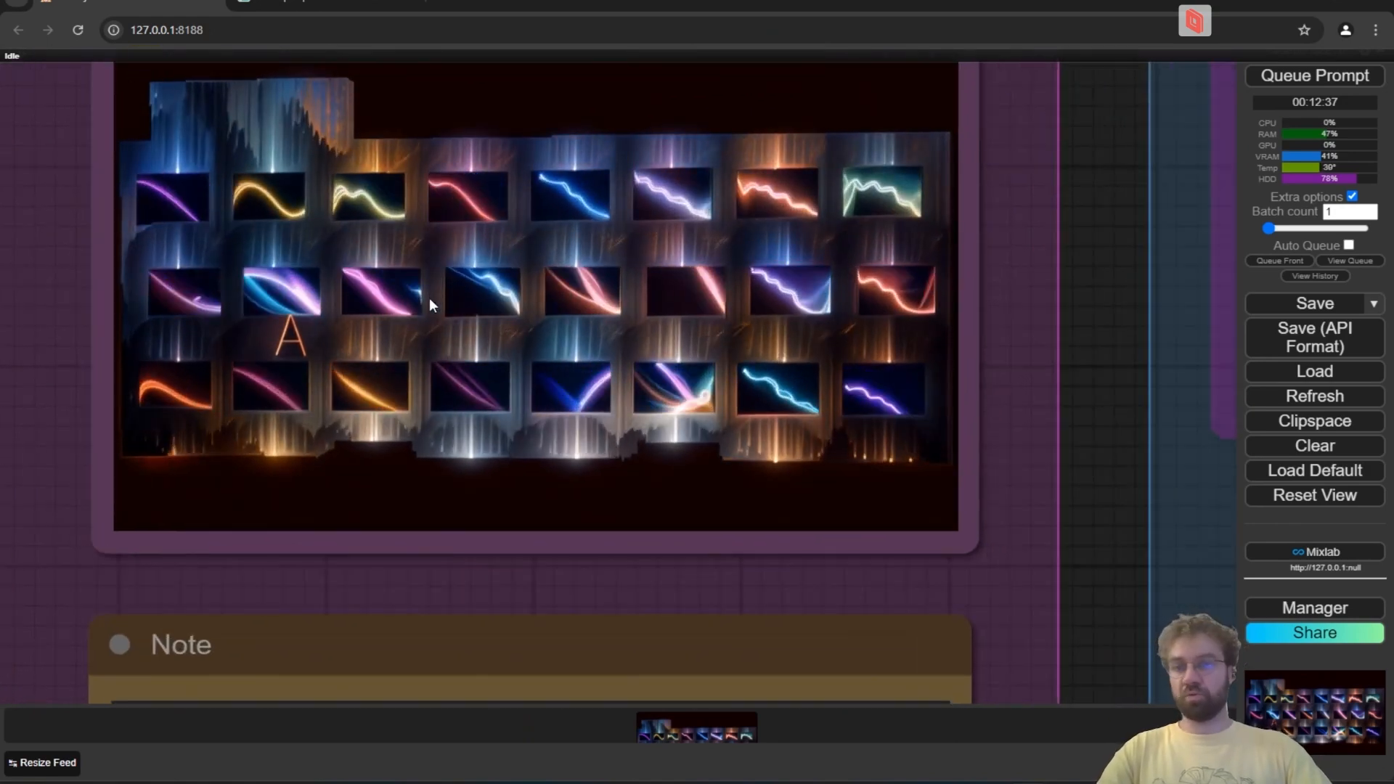
{"action": "scroll", "coordinate": [458, 286], "scroll_direction": "down", "scroll_amount": 6}
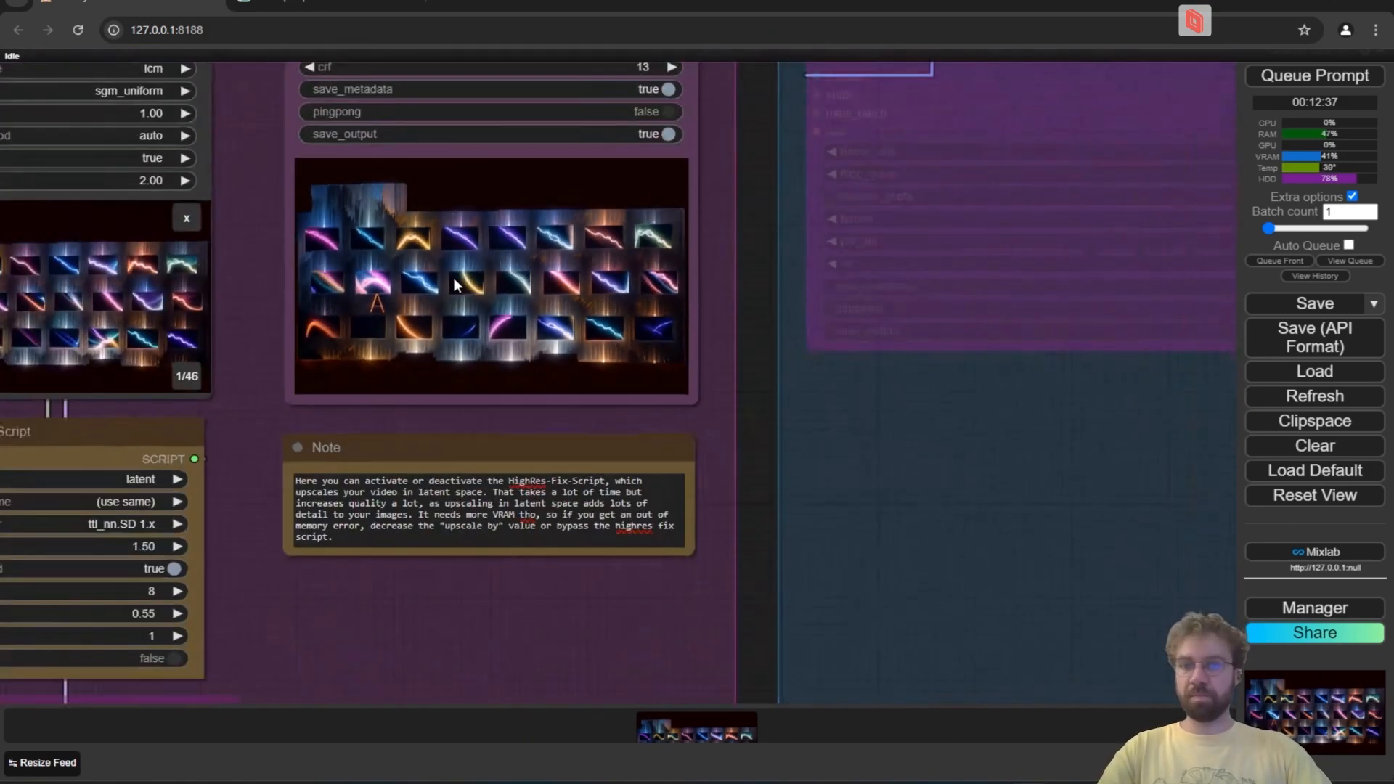
{"action": "scroll", "coordinate": [457, 286], "scroll_direction": "down", "scroll_amount": 5}
{"action": "left_click_drag", "start_coordinate": [442, 457], "coordinate": [879, 490]}
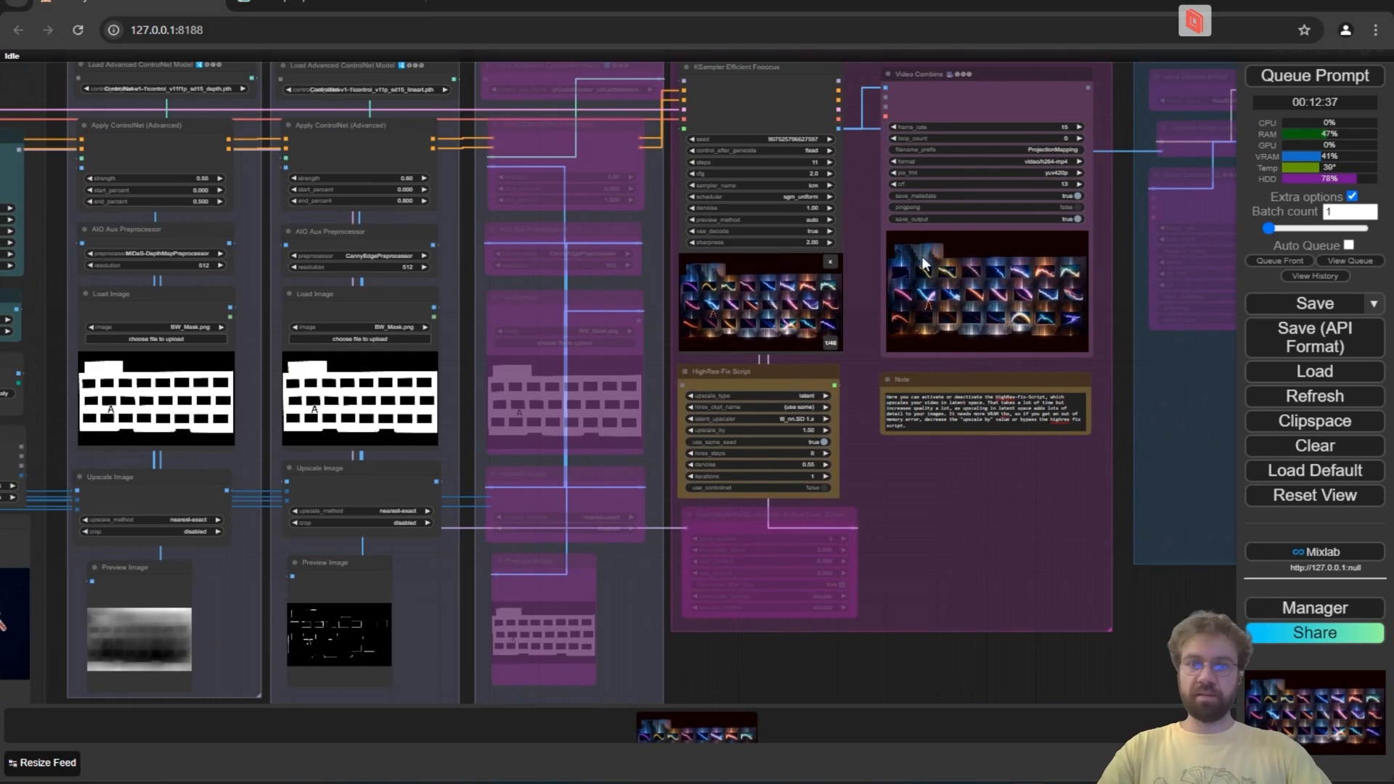
{"action": "scroll", "coordinate": [1111, 311], "scroll_direction": "up", "scroll_amount": 15}
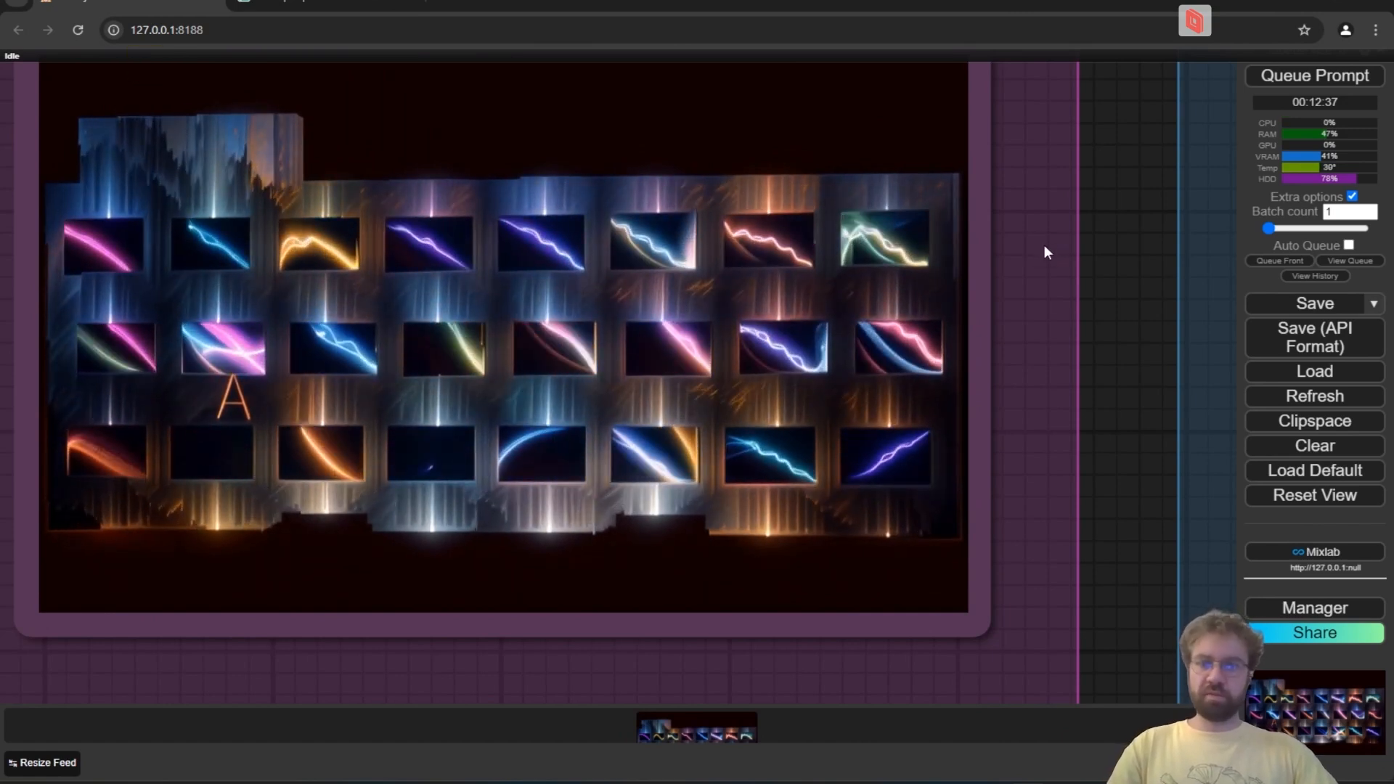
Switch to the full-screen example projection video and jump to 04:34.
{"action": "key", "text": "alt+Tab"}
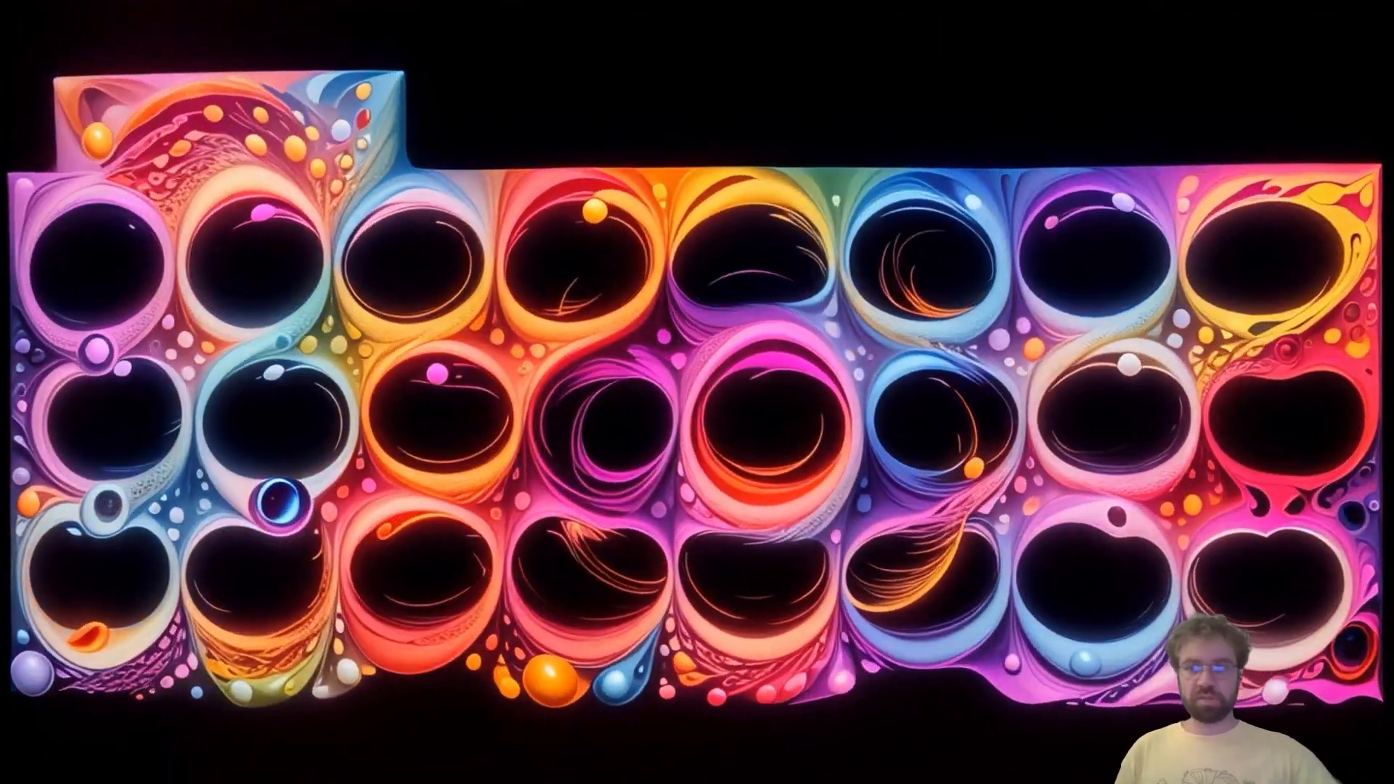
{"action": "left_click", "coordinate": [607, 776]}
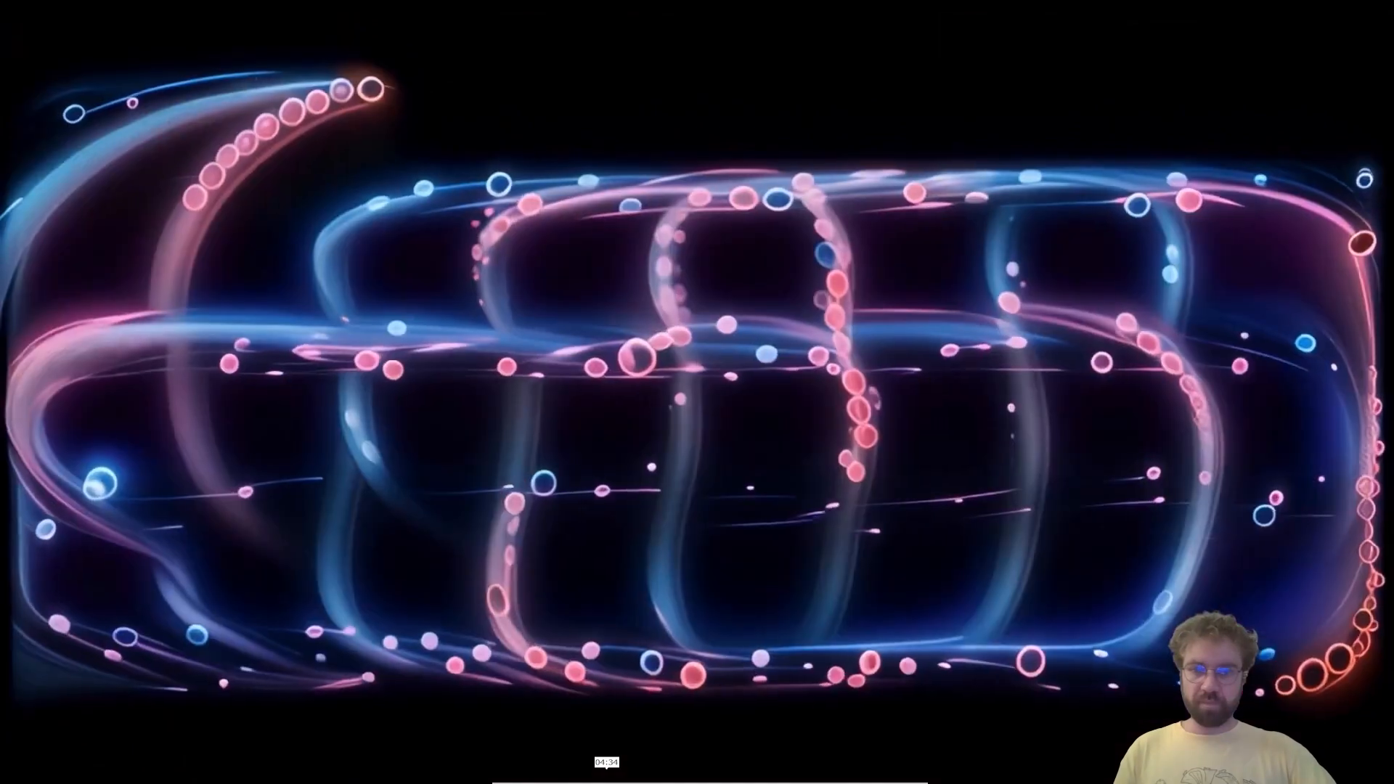
Skim later sections of the example projection video, including the one at 08:09, and return to the ComfyUI workflow.
{"action": "left_click", "coordinate": [621, 776]}
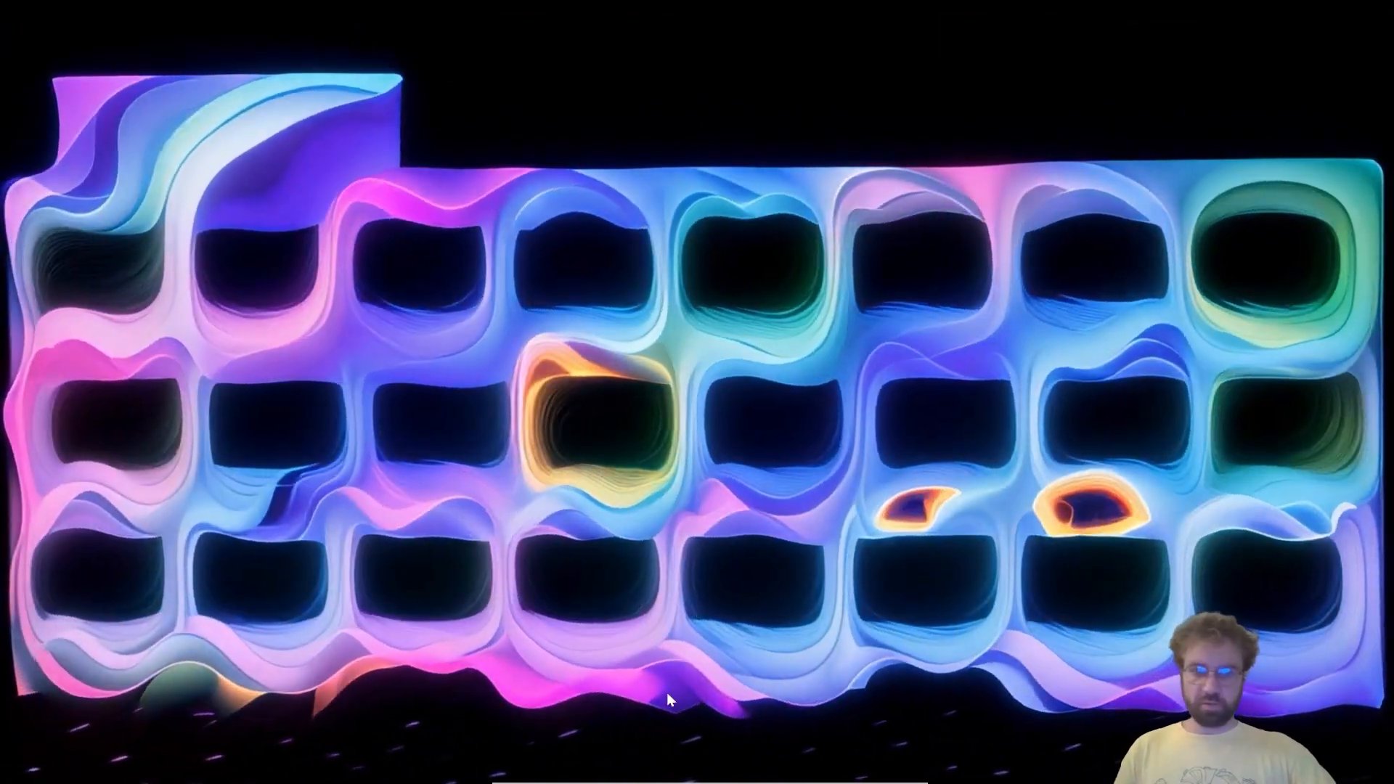
{"action": "left_click", "coordinate": [631, 776]}
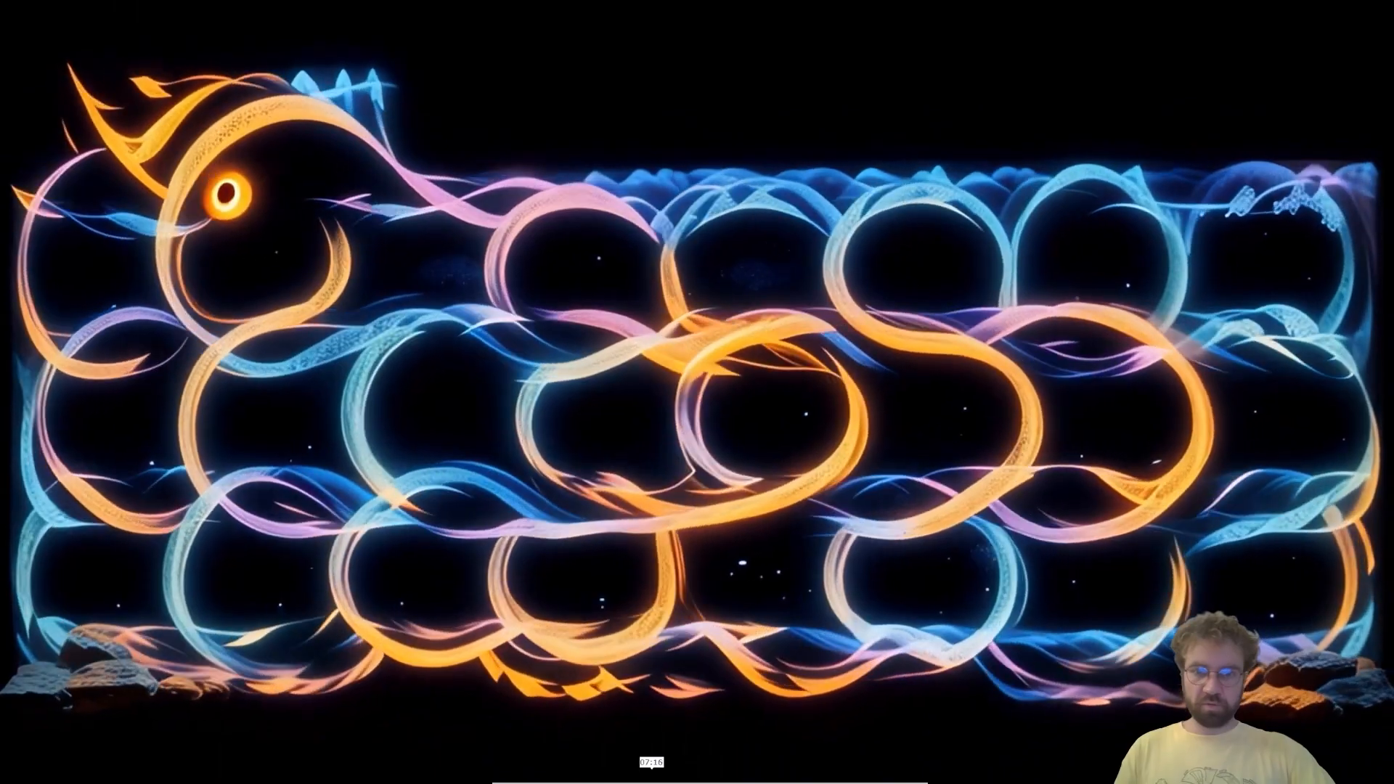
{"action": "left_click", "coordinate": [666, 775]}
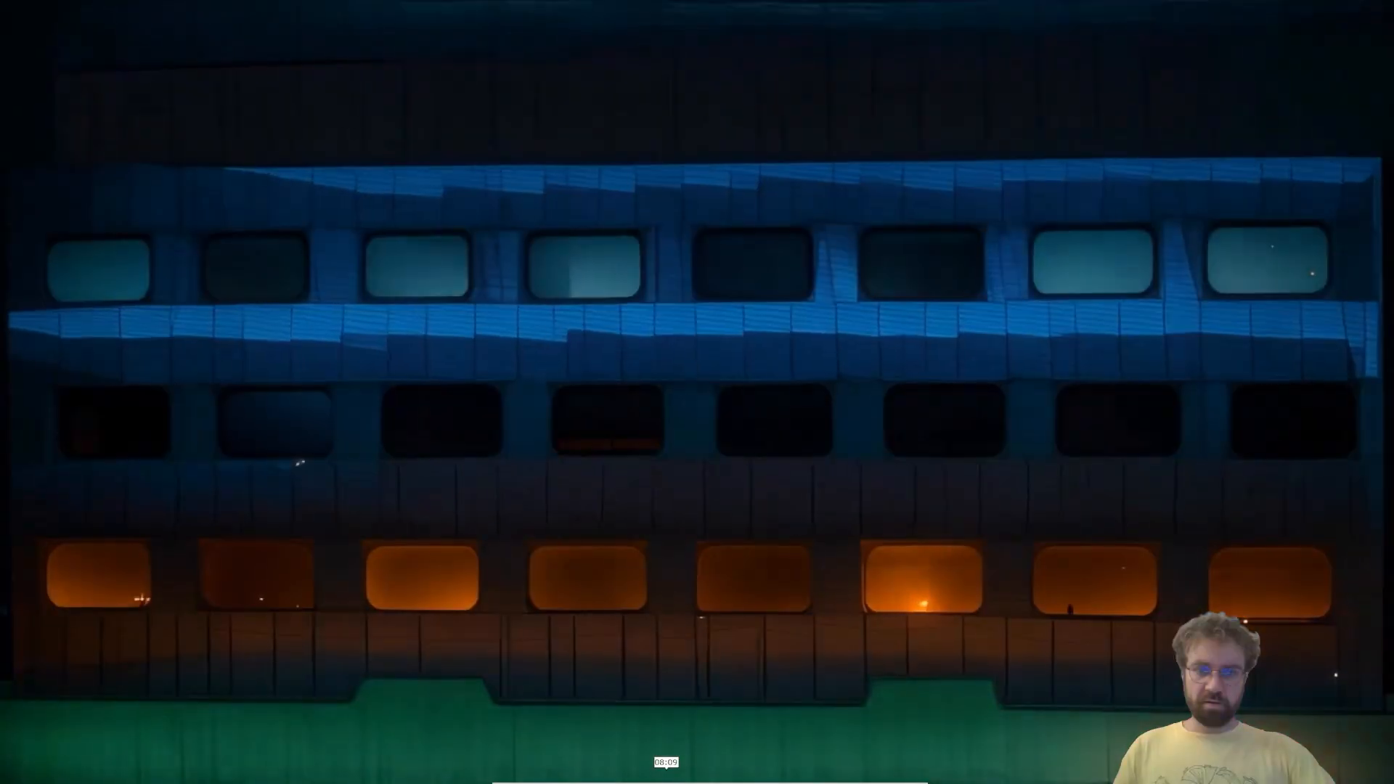
{"action": "left_click", "coordinate": [677, 776]}
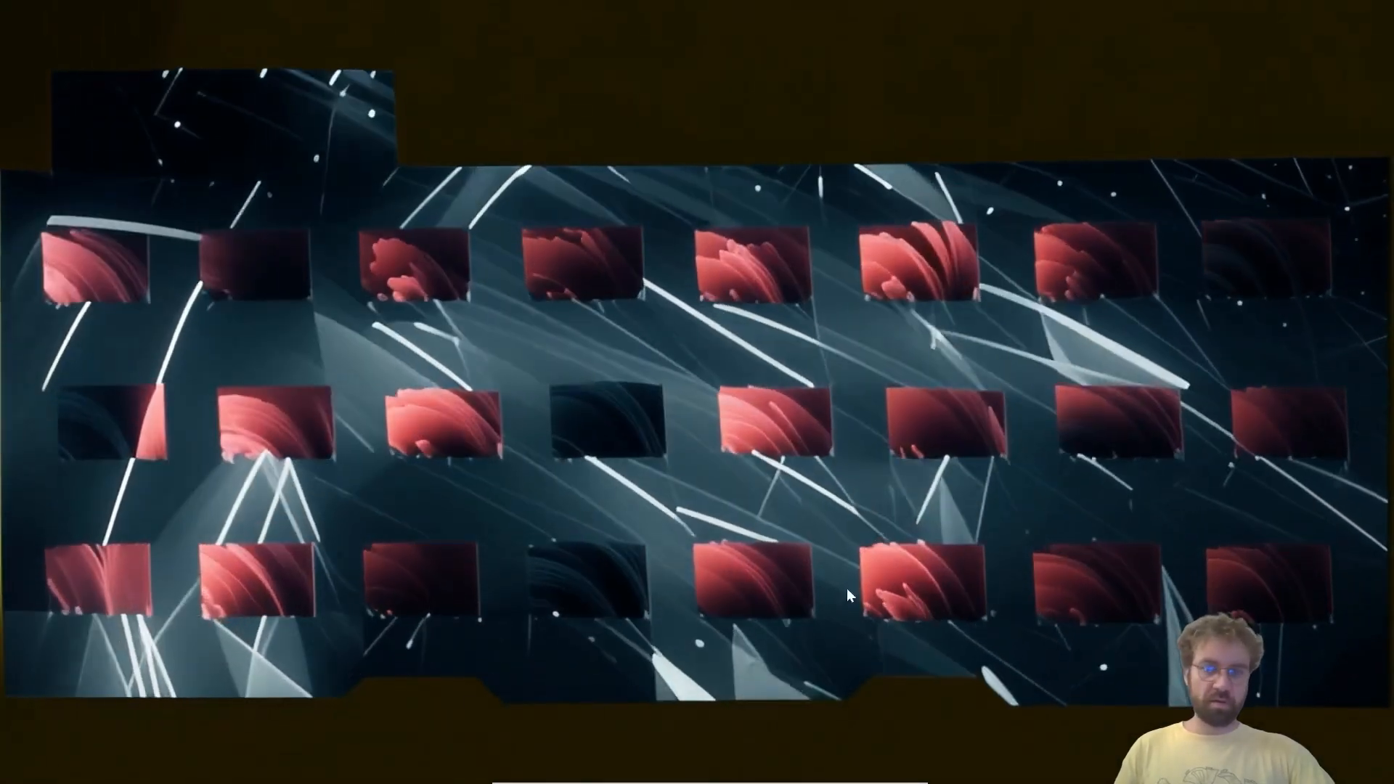
{"action": "left_click", "coordinate": [705, 783]}
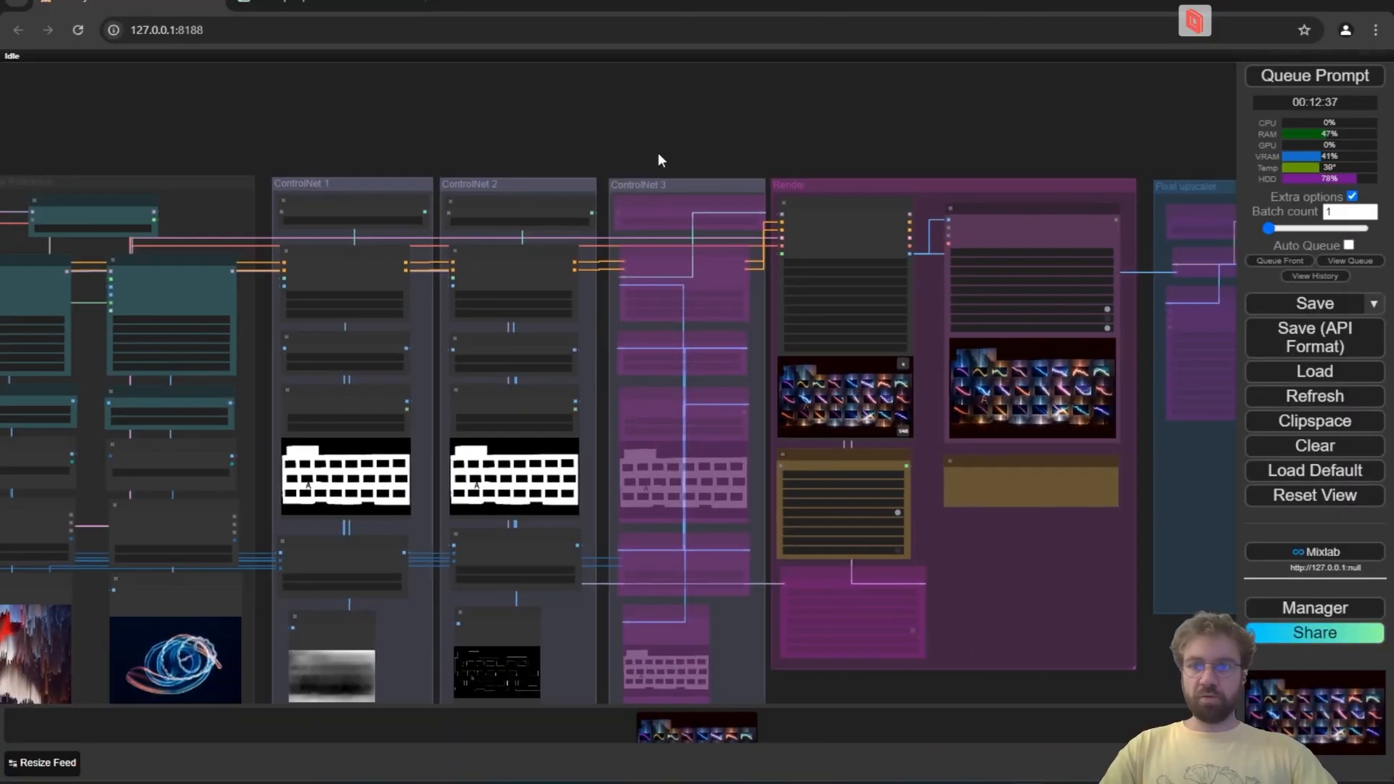
Bypass the nodes of the ControlNet 1 and ControlNet 2 groups and set the ControlNet 3 group nodes to Always.
{"action": "scroll", "coordinate": [407, 160], "scroll_direction": "up", "scroll_amount": 4}
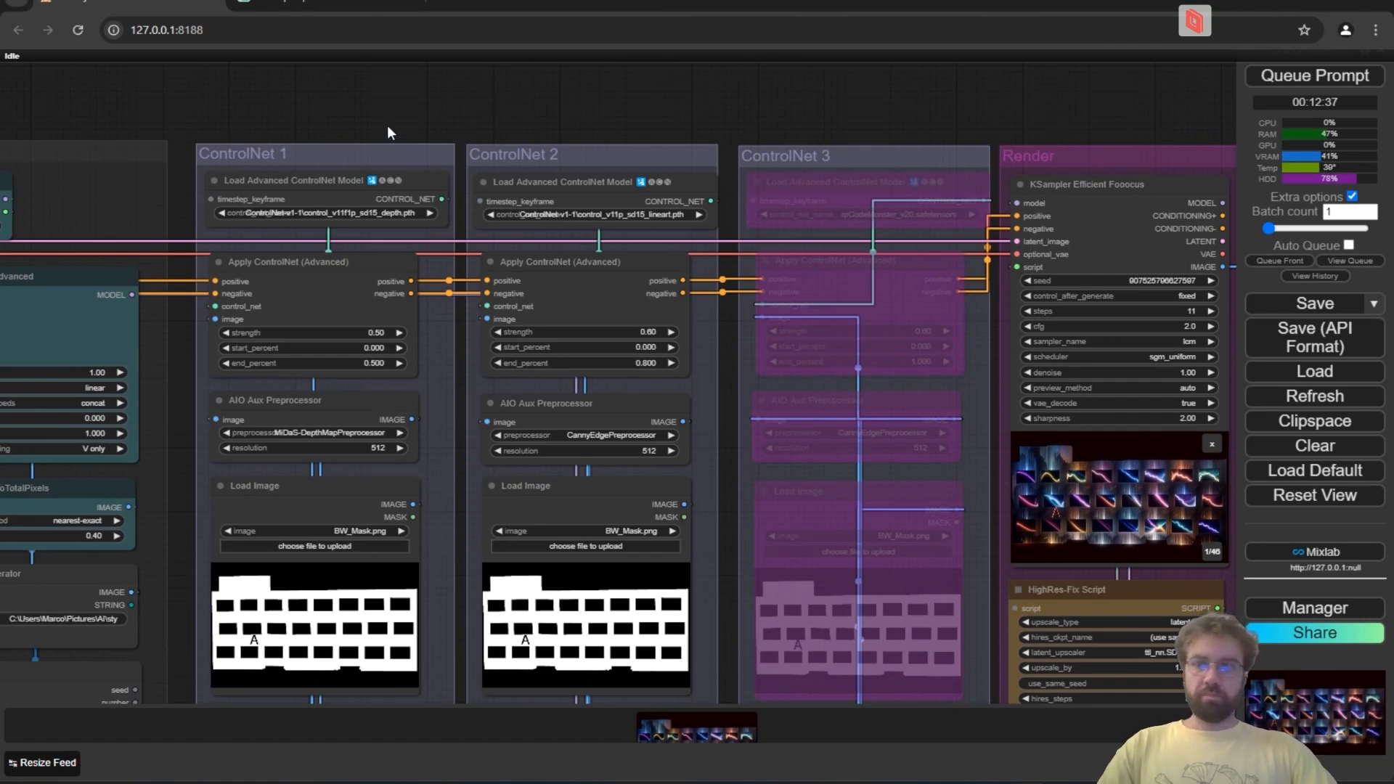
{"action": "left_click_drag", "start_coordinate": [388, 126], "coordinate": [364, 101]}
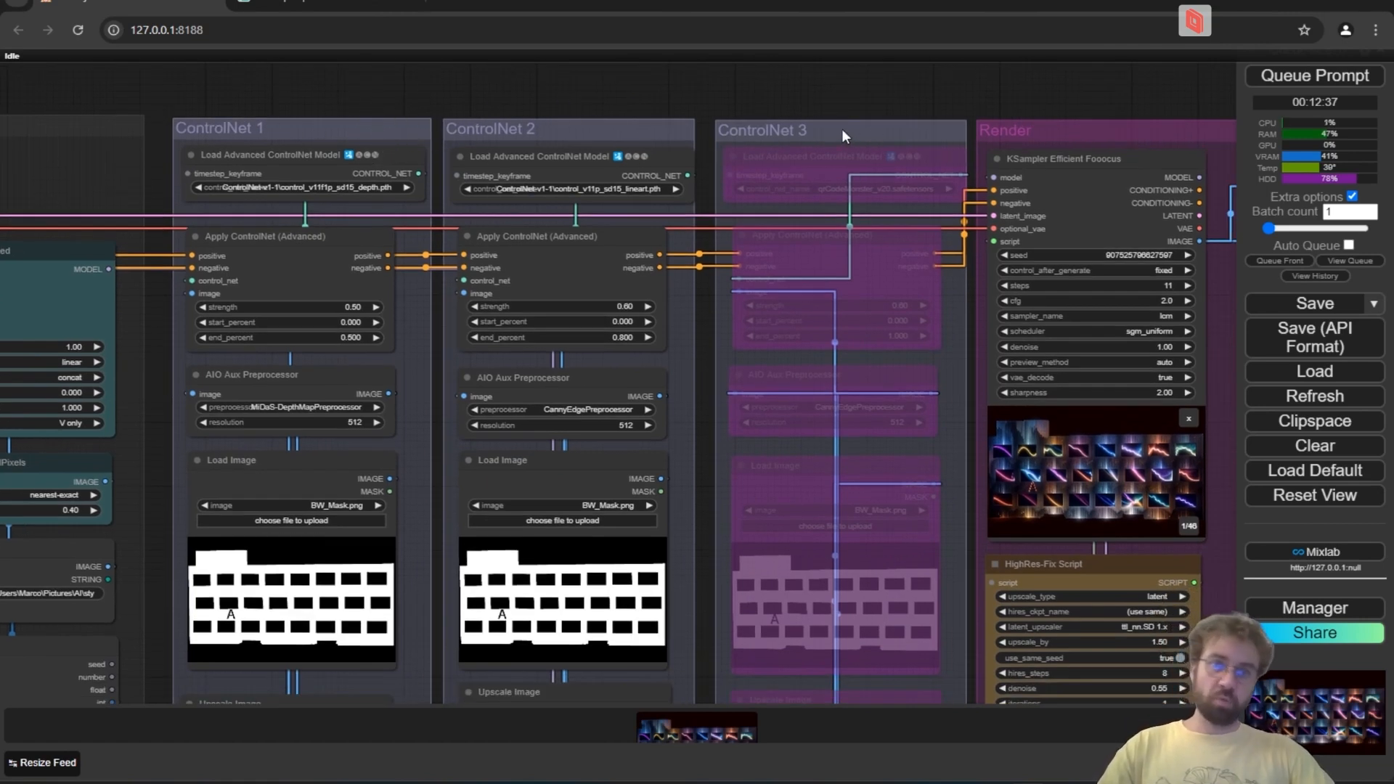
{"action": "right_click", "coordinate": [265, 129]}
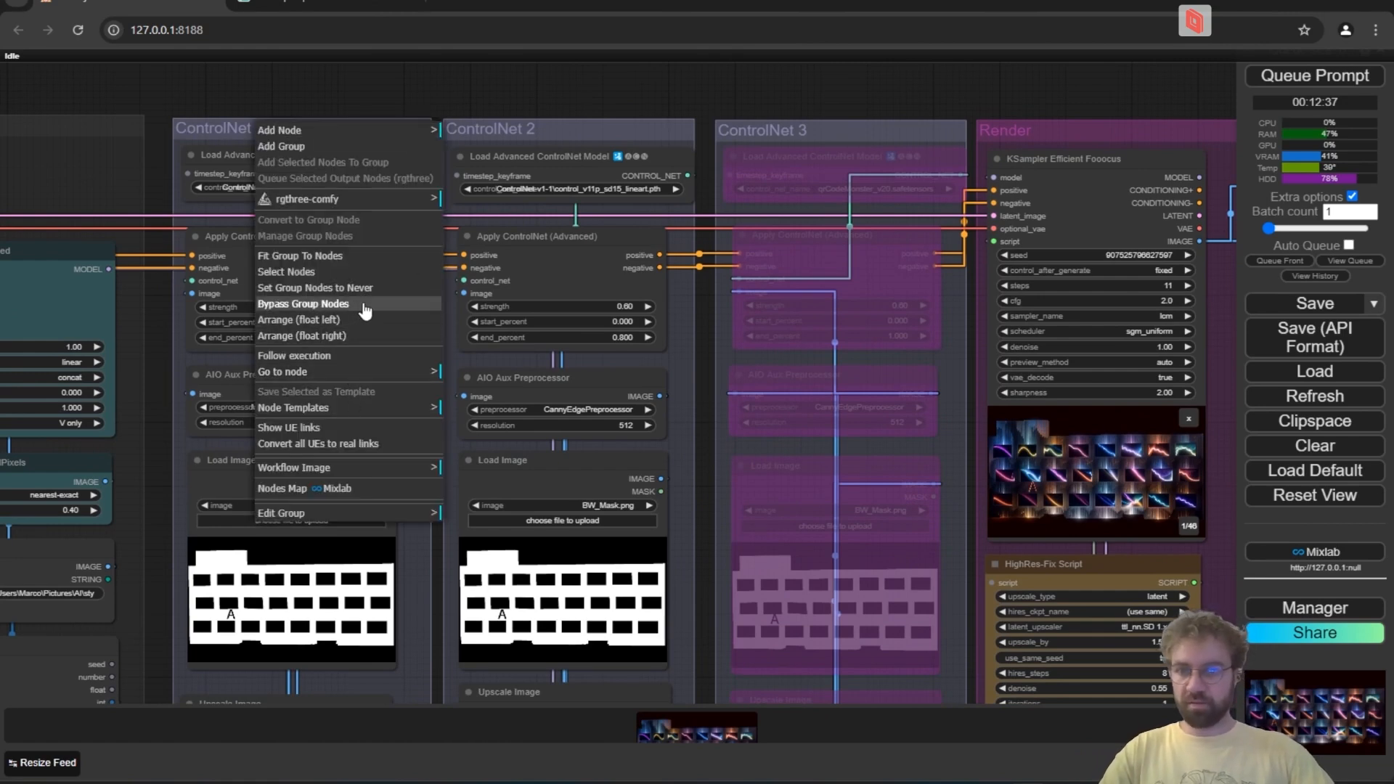
{"action": "left_click", "coordinate": [336, 309]}
{"action": "right_click", "coordinate": [490, 135]}
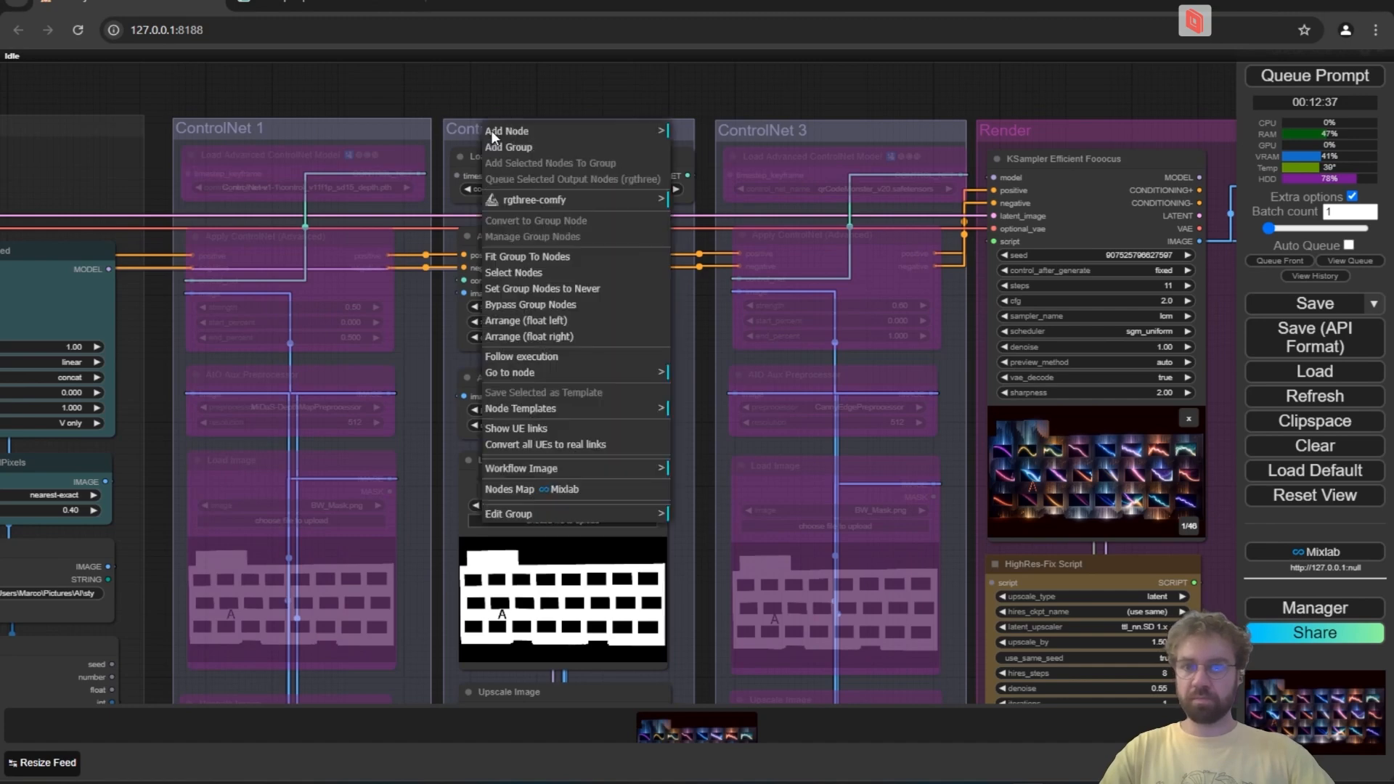
{"action": "left_click", "coordinate": [561, 305]}
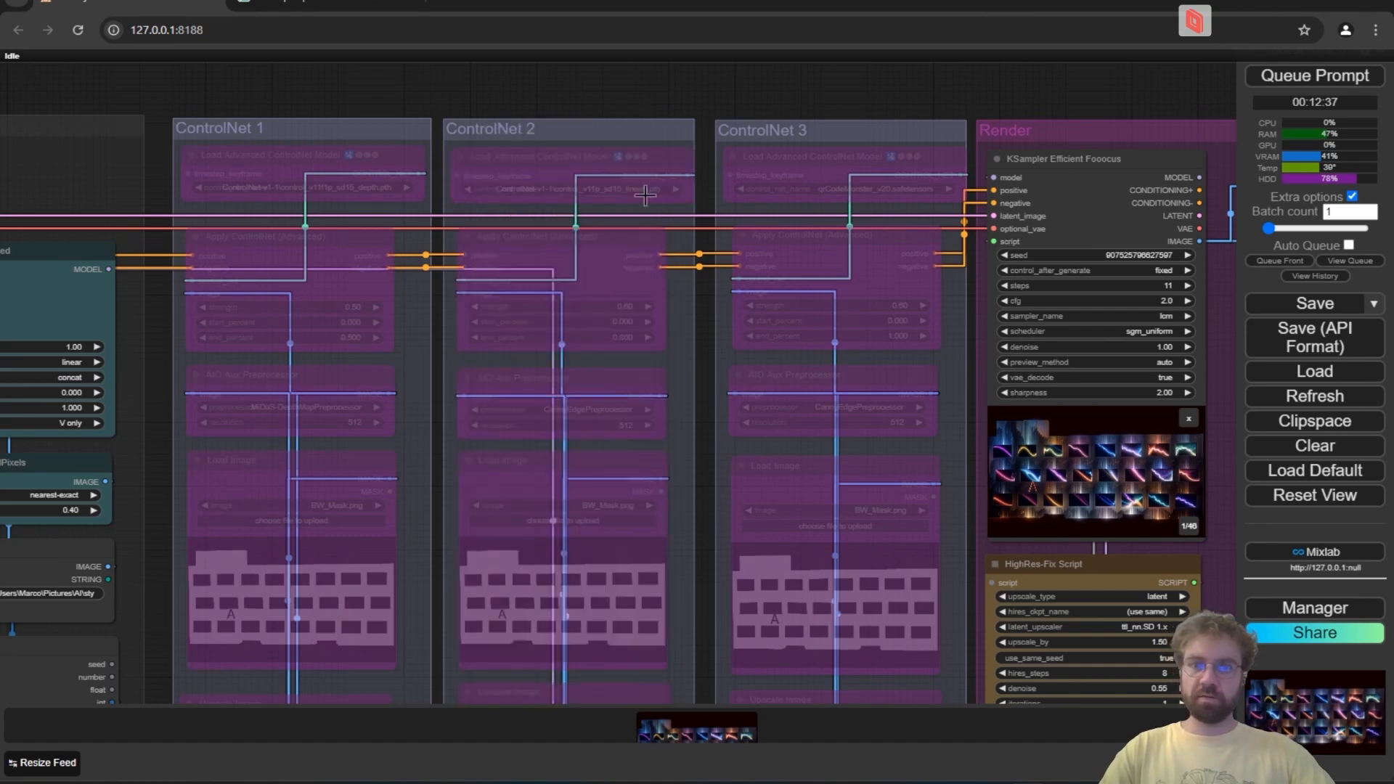
{"action": "right_click", "coordinate": [782, 124]}
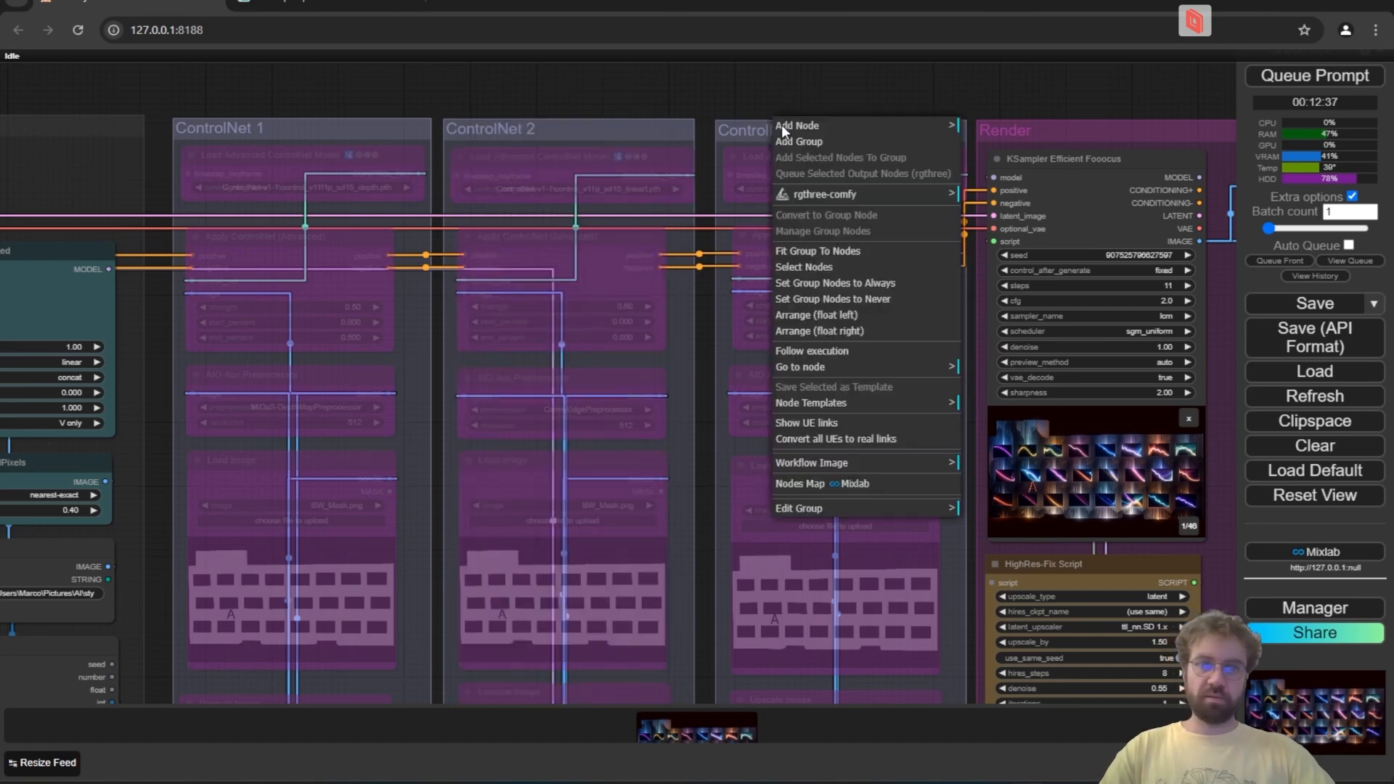
{"action": "left_click", "coordinate": [903, 290]}
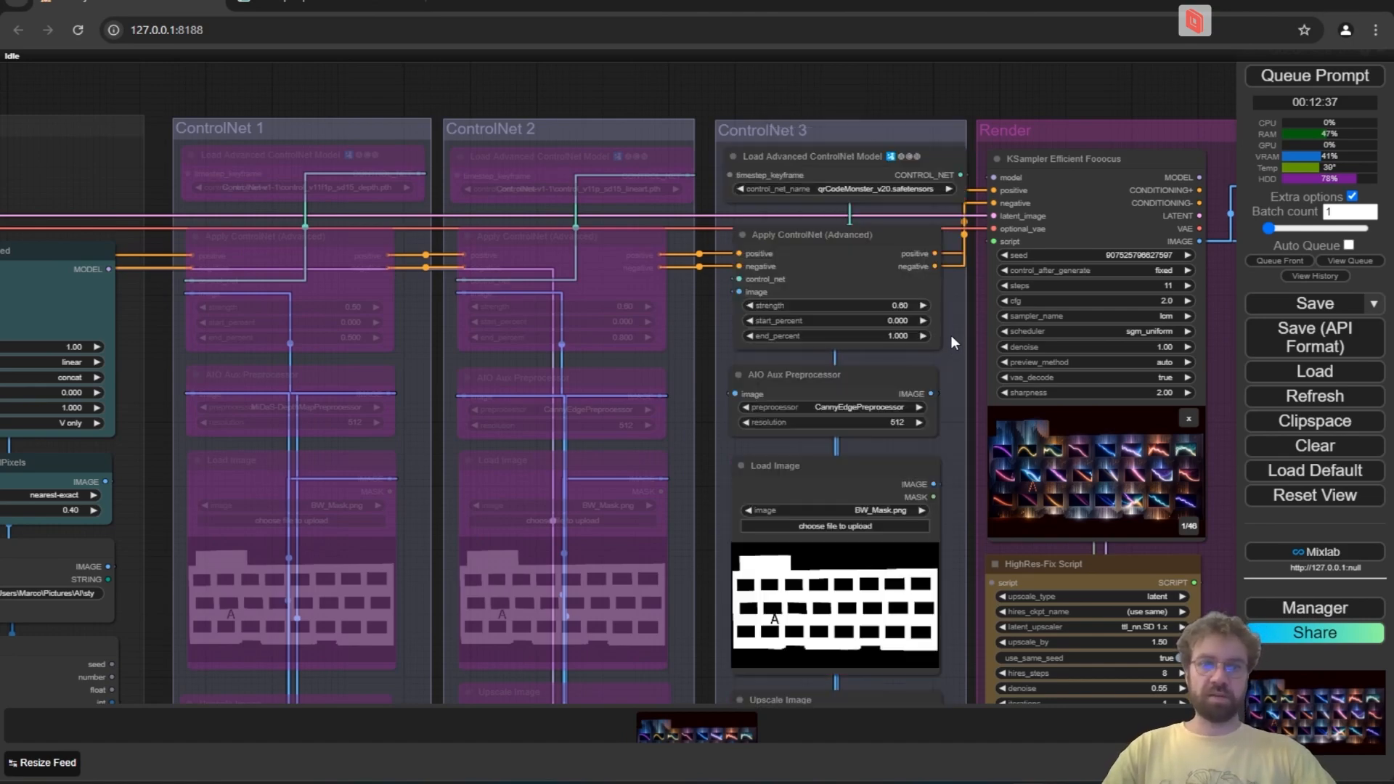
Examine the ControlNet 3 group's QR Code Monster model, strength, preprocessor and mask nodes alongside the other ControlNet groups.
{"action": "left_click_drag", "start_coordinate": [951, 336], "coordinate": [565, 349]}
{"action": "scroll", "coordinate": [565, 349], "scroll_direction": "up", "scroll_amount": 3}
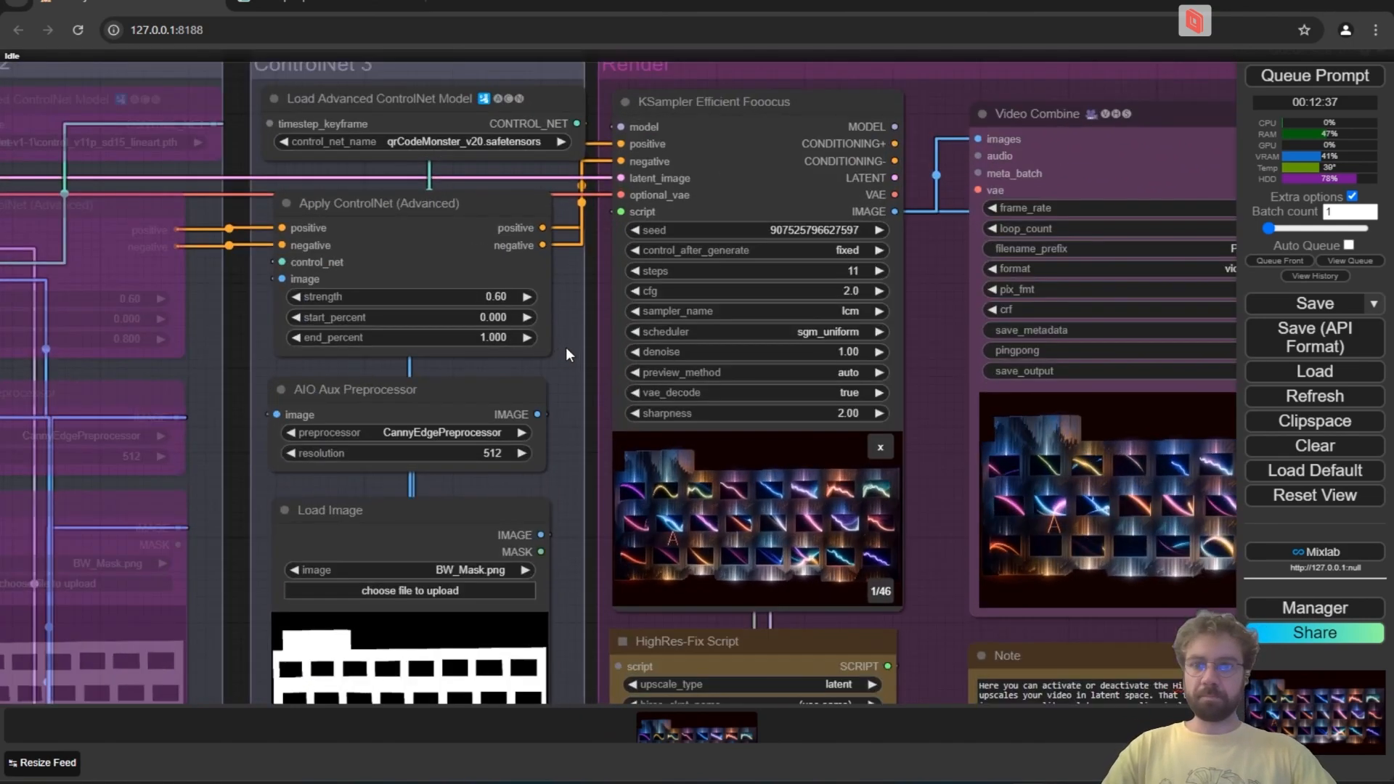
{"action": "scroll", "coordinate": [565, 354], "scroll_direction": "down", "scroll_amount": 2}
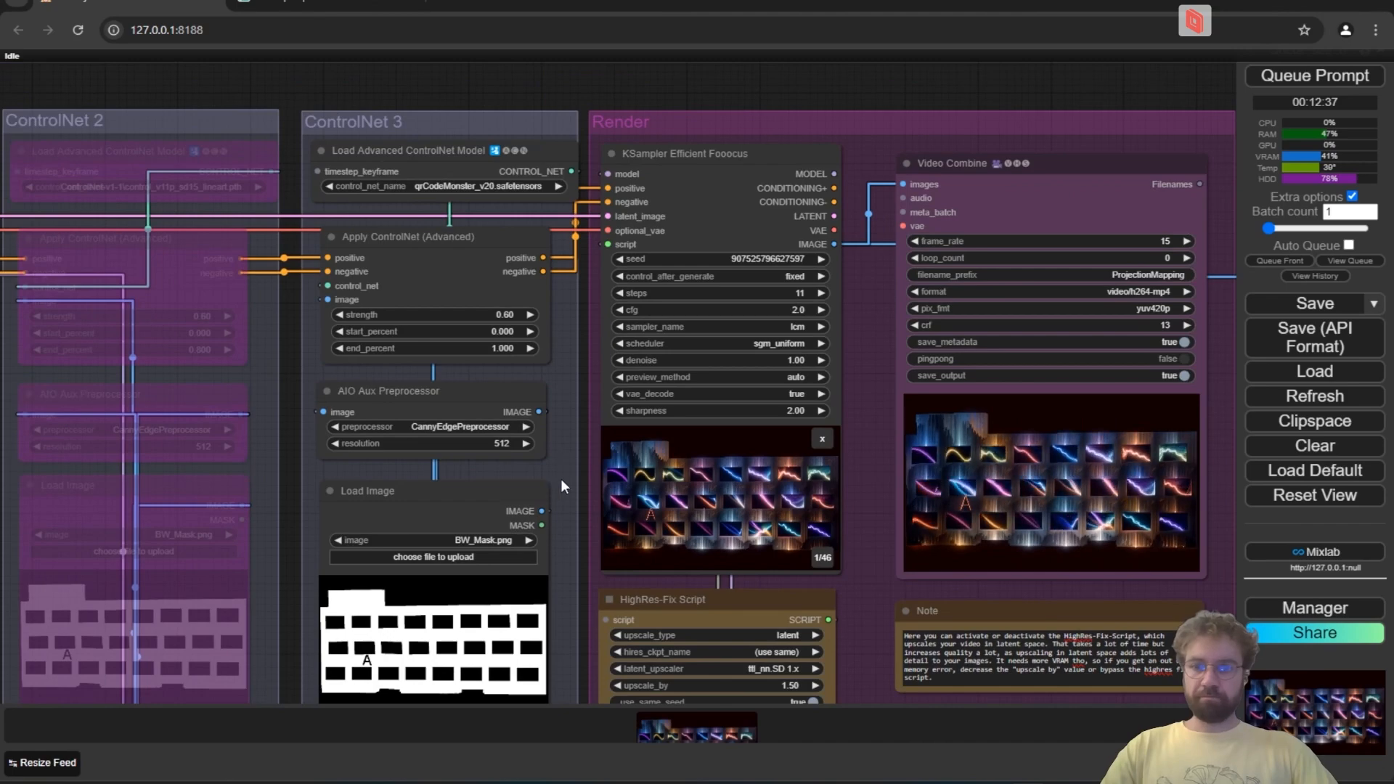
{"action": "left_click_drag", "start_coordinate": [561, 478], "coordinate": [528, 143]}
{"action": "left_click_drag", "start_coordinate": [497, 490], "coordinate": [460, 614]}
{"action": "left_click_drag", "start_coordinate": [474, 243], "coordinate": [409, 636]}
{"action": "left_click_drag", "start_coordinate": [574, 103], "coordinate": [809, 76]}
{"action": "left_click_drag", "start_coordinate": [513, 102], "coordinate": [726, 99]}
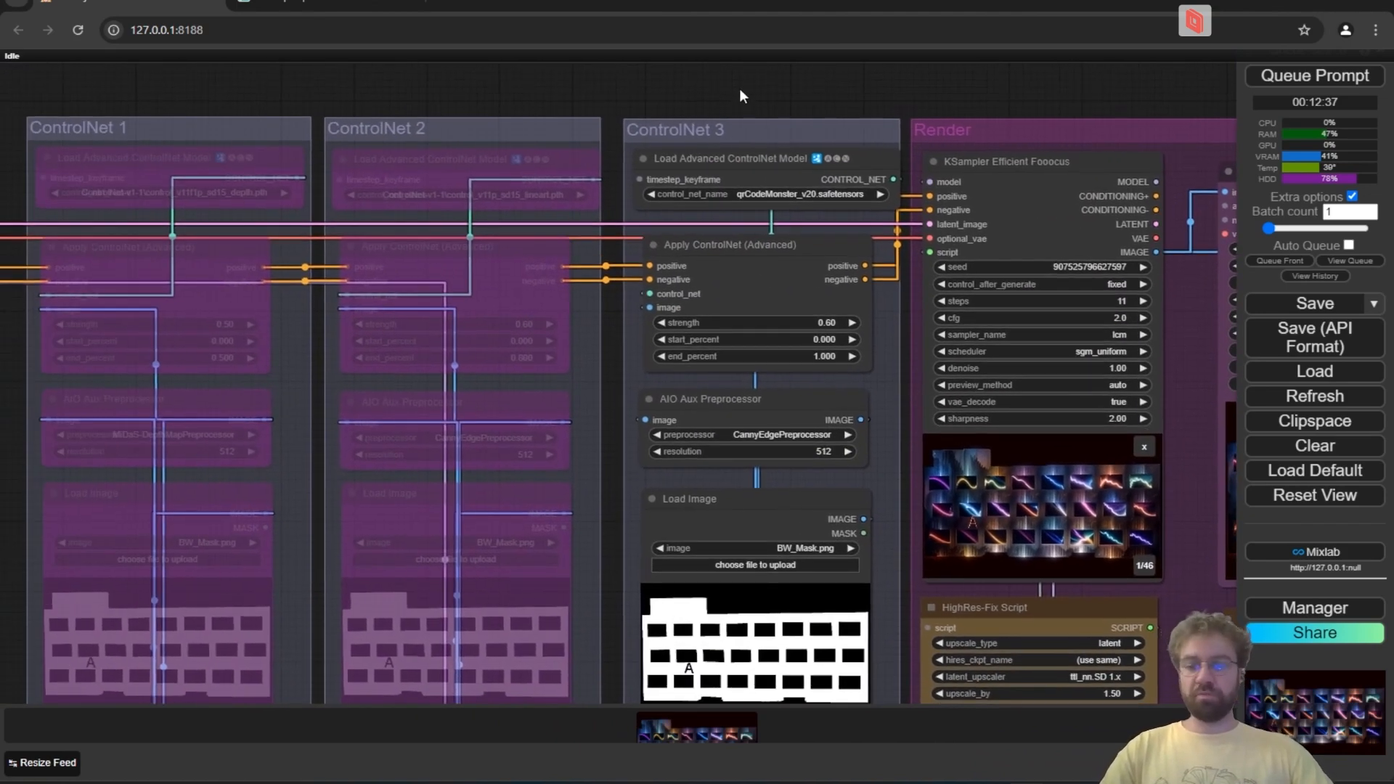
{"action": "left_click_drag", "start_coordinate": [682, 98], "coordinate": [743, 63]}
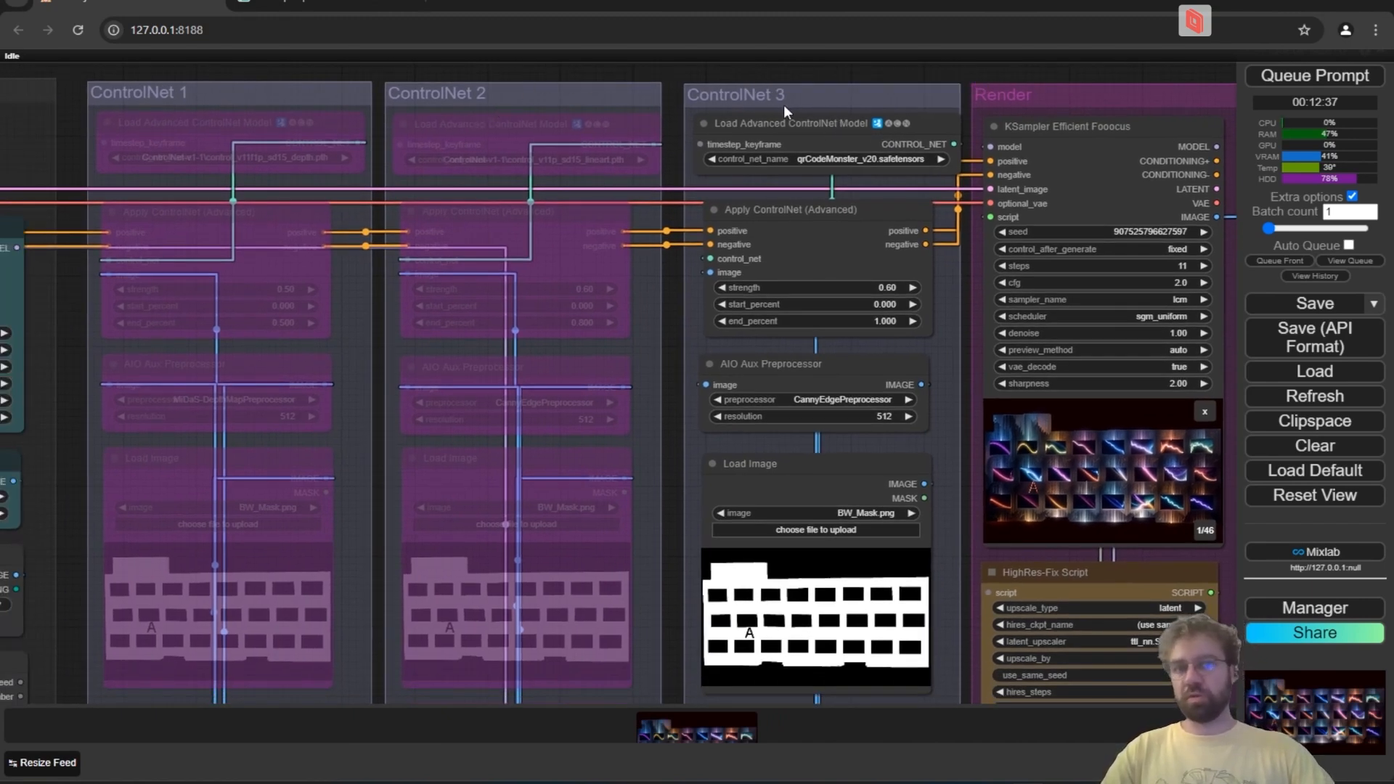
Examine the Render group's layout and the seed, steps, cfg, sampler and scheduler settings of the KSampler Efficient Fooocus node.
{"action": "left_click_drag", "start_coordinate": [736, 84], "coordinate": [268, 57]}
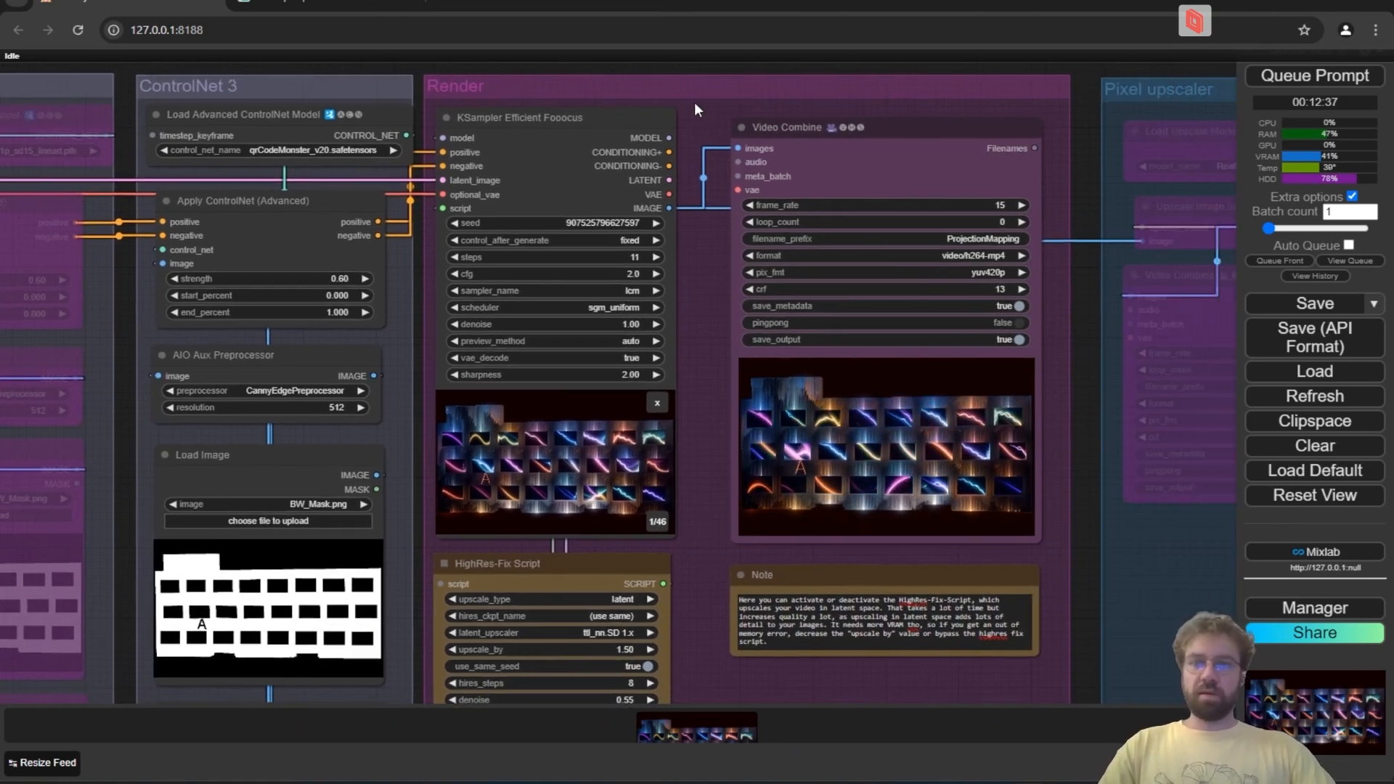
{"action": "left_click_drag", "start_coordinate": [666, 131], "coordinate": [533, 142]}
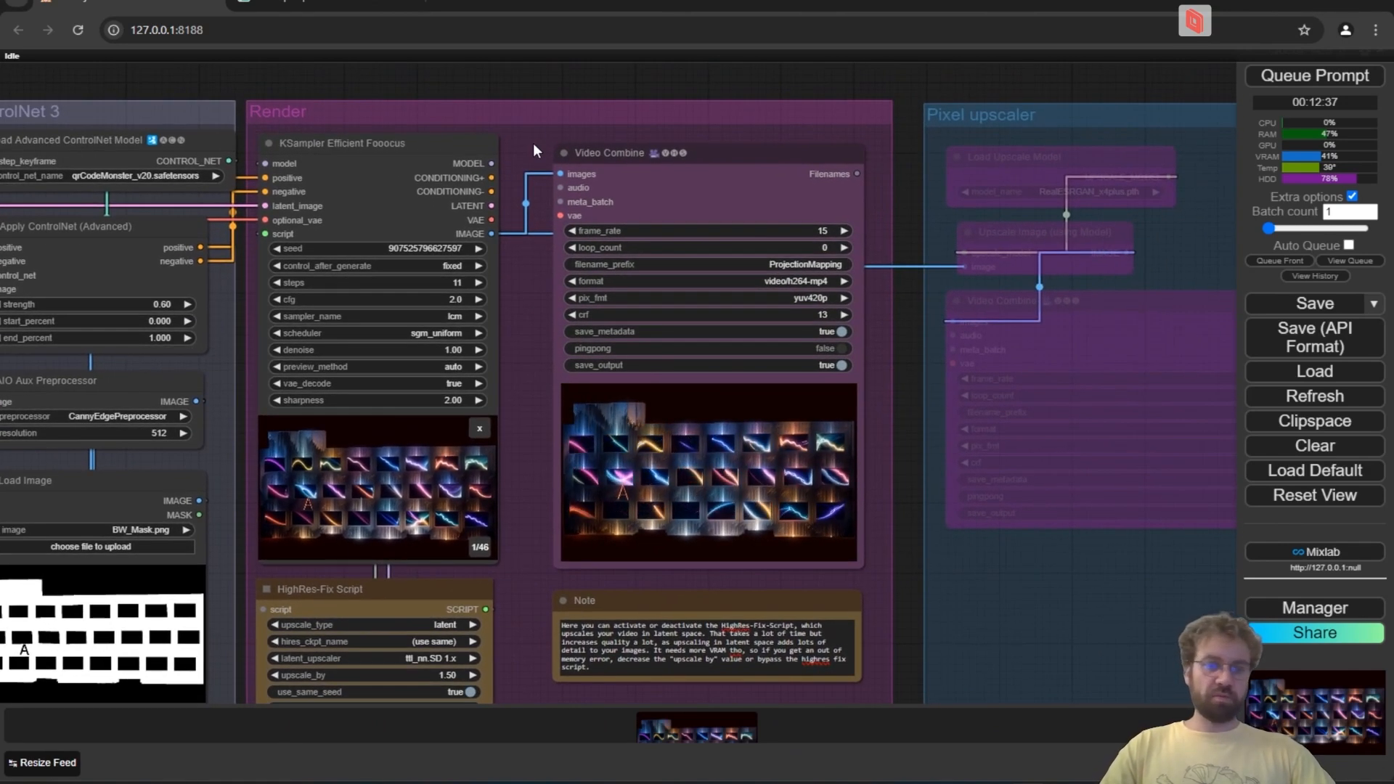
{"action": "scroll", "coordinate": [311, 119], "scroll_direction": "up", "scroll_amount": 3}
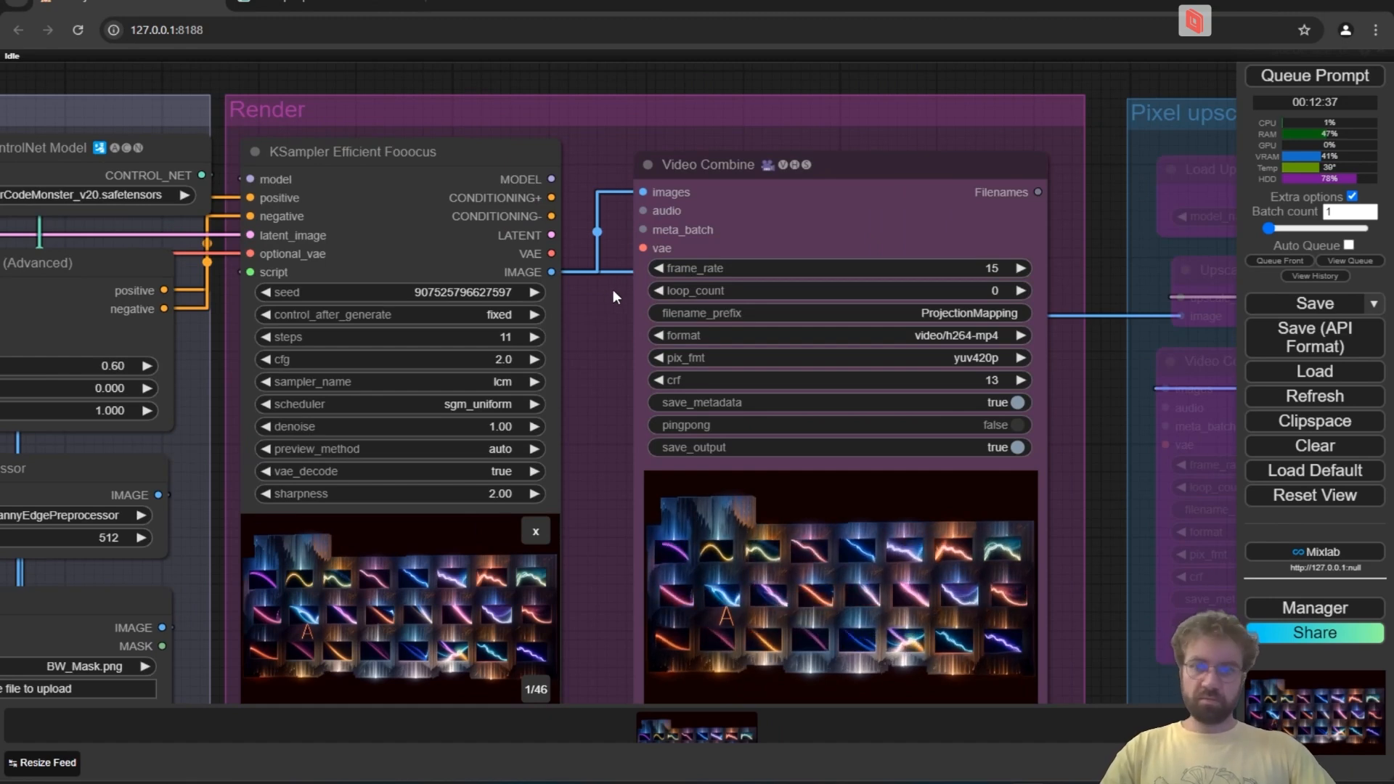
{"action": "left_click_drag", "start_coordinate": [596, 434], "coordinate": [599, 400]}
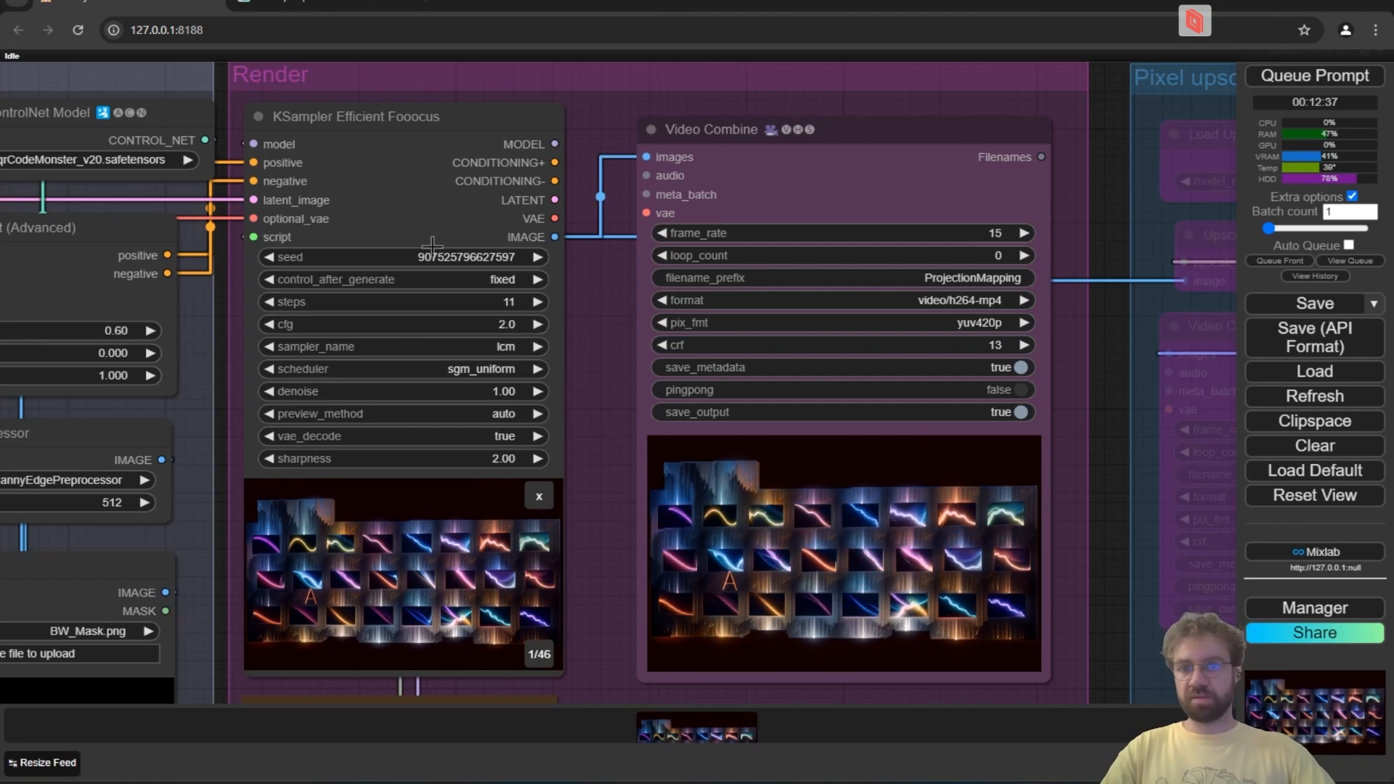
{"action": "left_click_drag", "start_coordinate": [579, 233], "coordinate": [537, 165]}
{"action": "scroll", "coordinate": [536, 164], "scroll_direction": "down", "scroll_amount": 3}
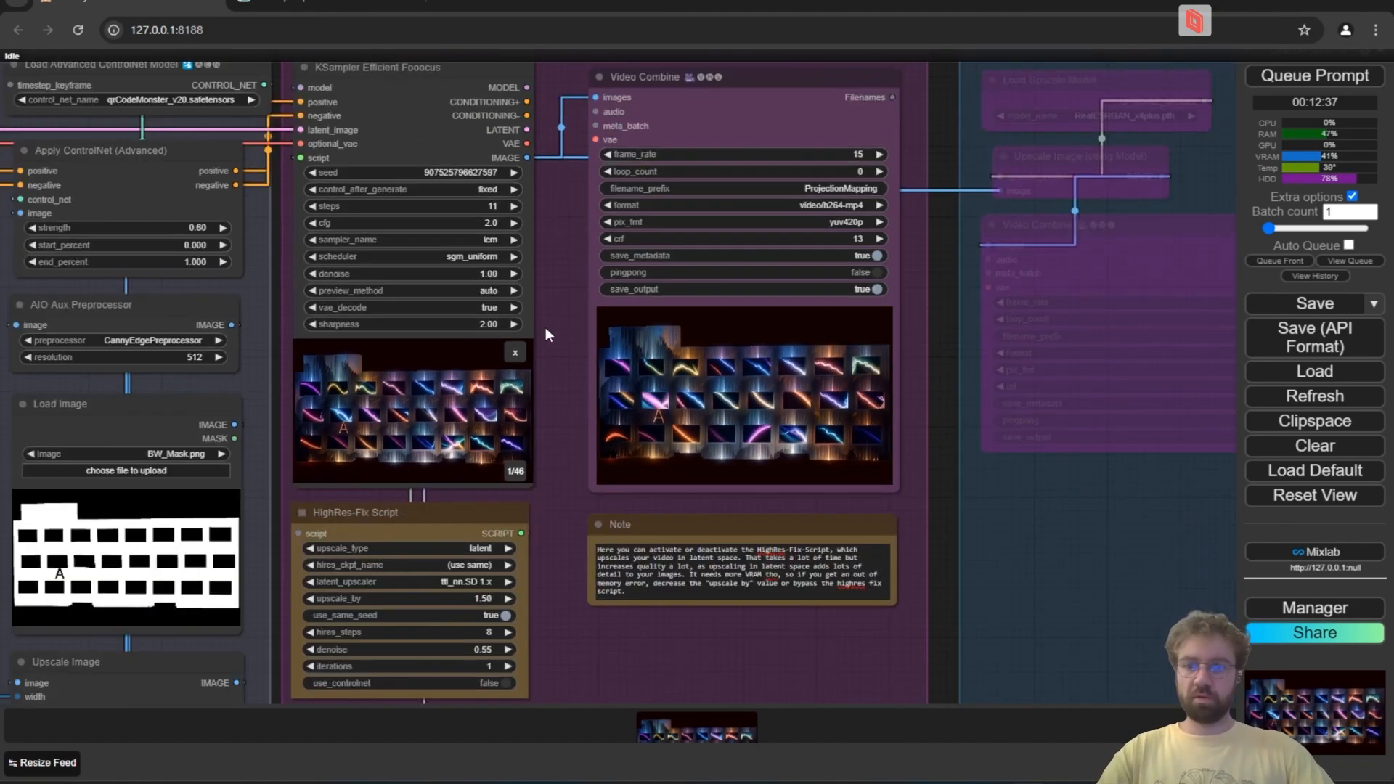
{"action": "left_click_drag", "start_coordinate": [546, 327], "coordinate": [560, 178]}
{"action": "left_click_drag", "start_coordinate": [555, 378], "coordinate": [552, 293]}
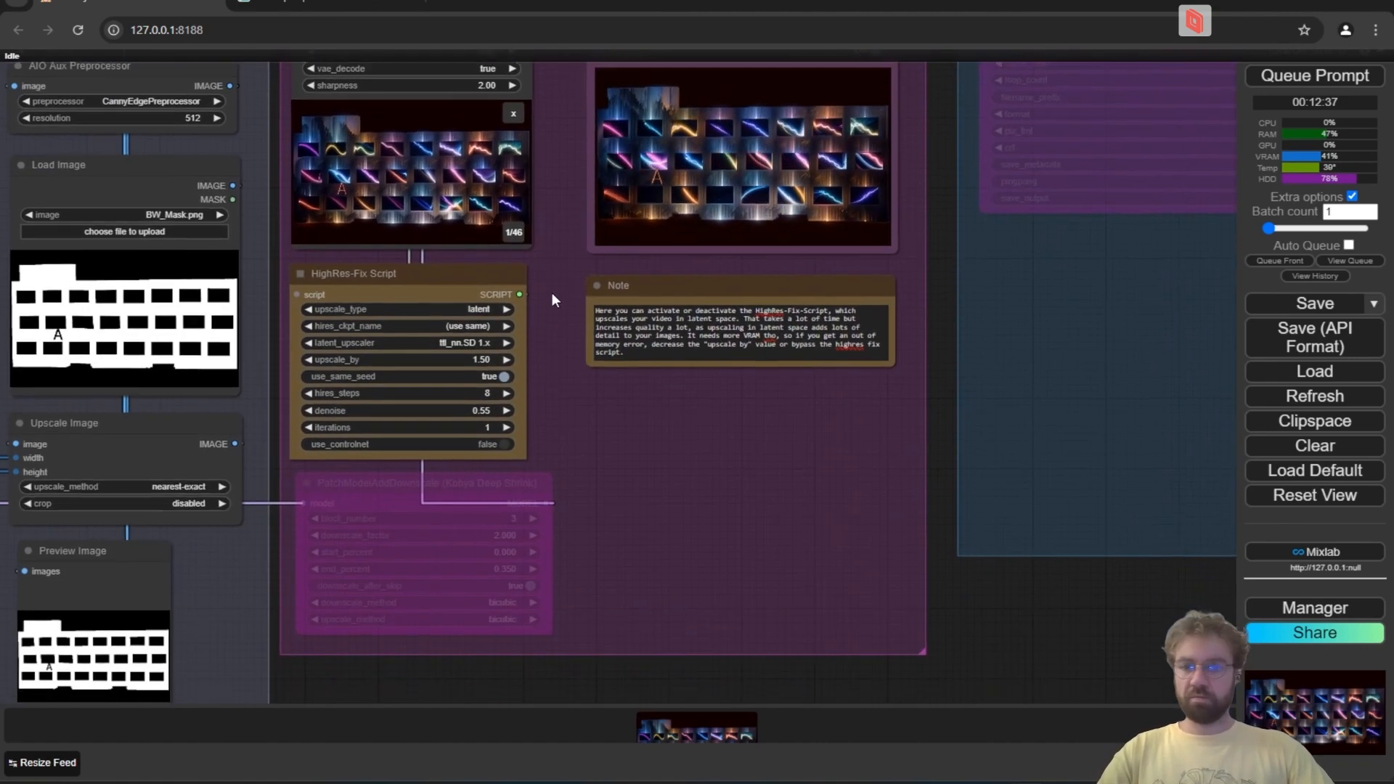
{"action": "left_click_drag", "start_coordinate": [559, 236], "coordinate": [574, 408]}
{"action": "left_click_drag", "start_coordinate": [568, 333], "coordinate": [568, 455]}
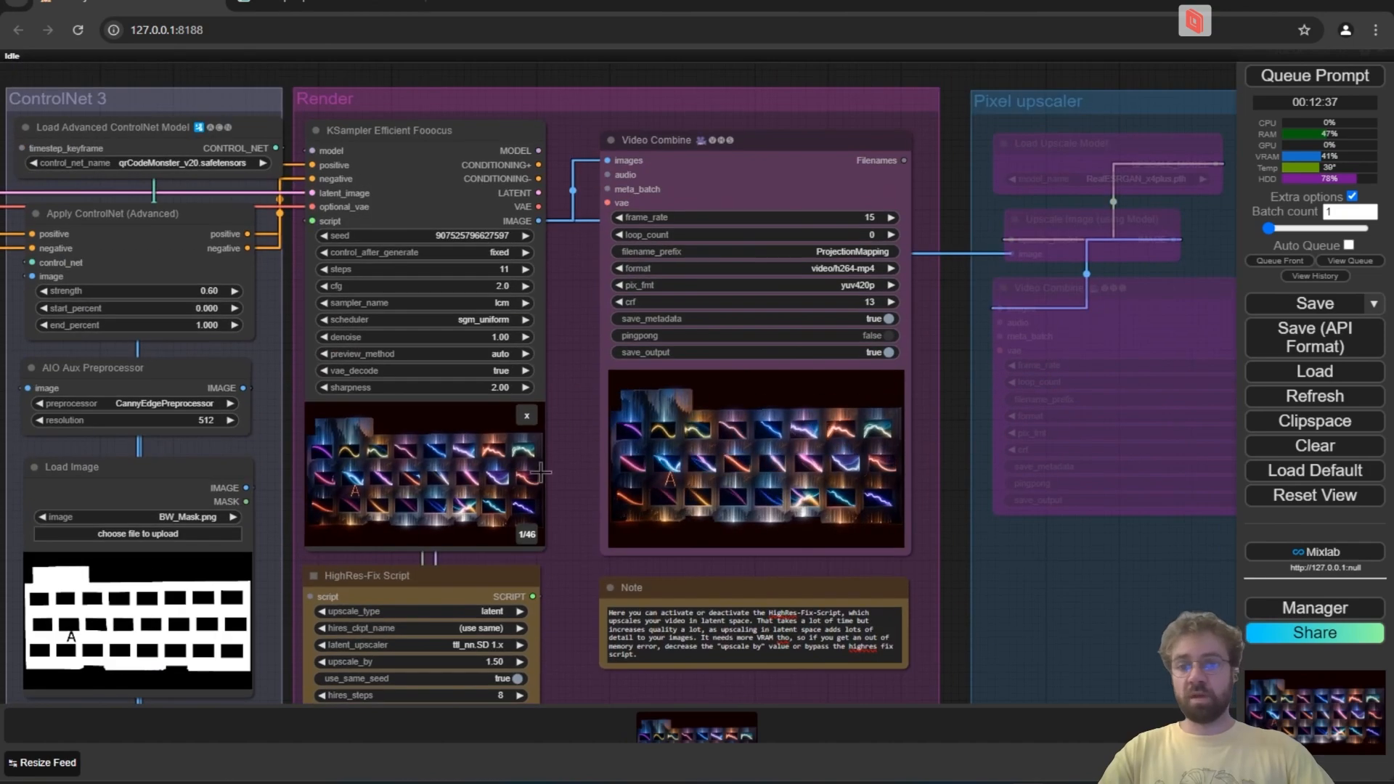
{"action": "scroll", "coordinate": [544, 467], "scroll_direction": "up", "scroll_amount": 7}
{"action": "left_click_drag", "start_coordinate": [587, 219], "coordinate": [578, 508]}
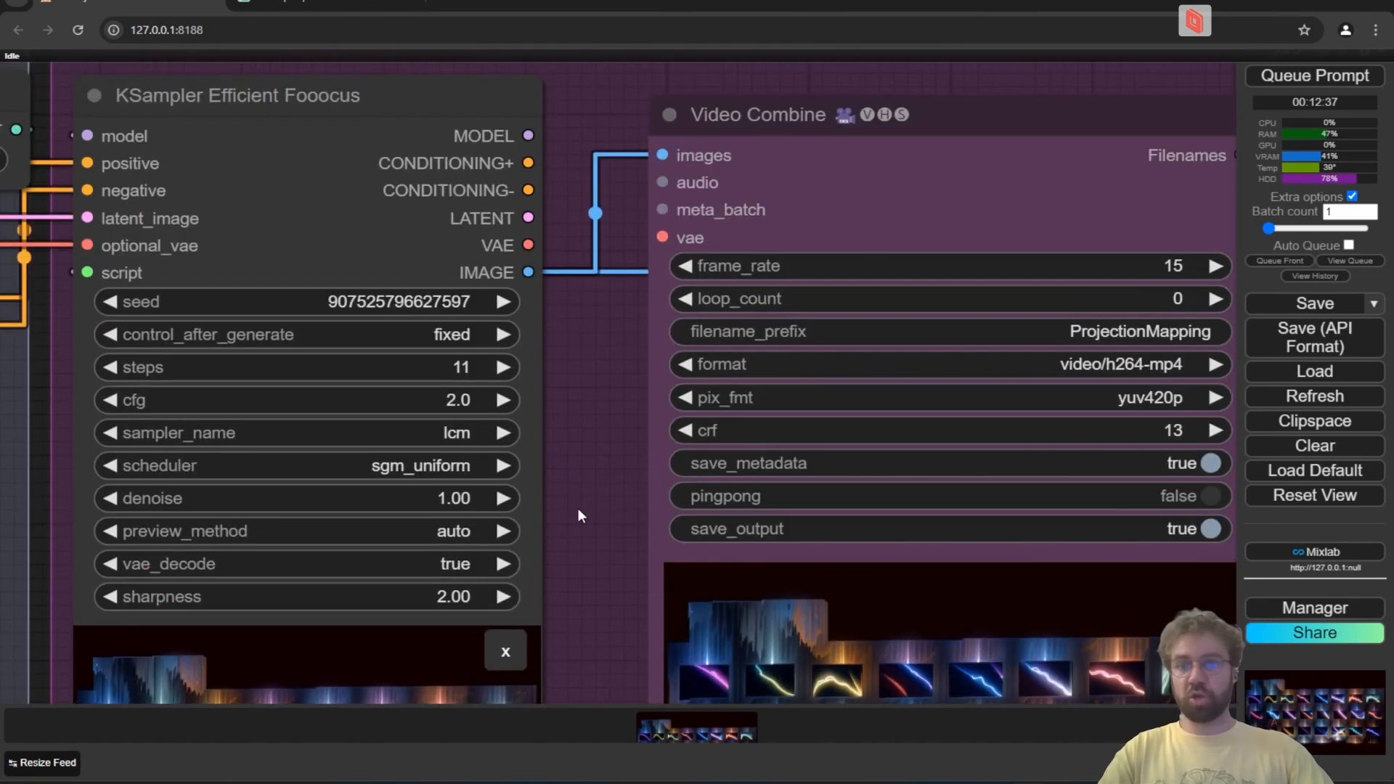
{"action": "left_click", "coordinate": [440, 331]}
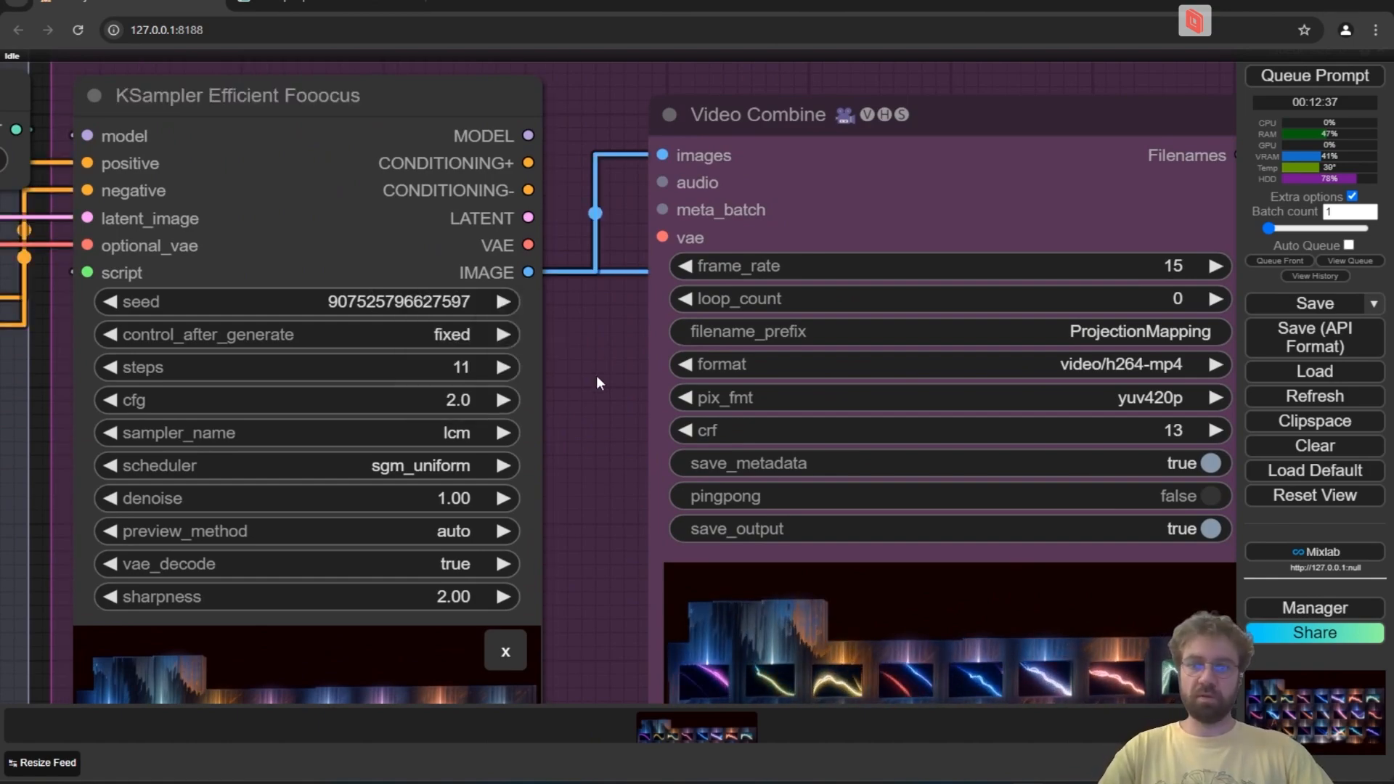
Examine the HighRes-Fix Script node's latent upscale settings and read the note beside it.
{"action": "scroll", "coordinate": [588, 406], "scroll_direction": "down", "scroll_amount": 4}
{"action": "left_click_drag", "start_coordinate": [581, 522], "coordinate": [582, 266]}
{"action": "scroll", "coordinate": [584, 343], "scroll_direction": "down", "scroll_amount": 3}
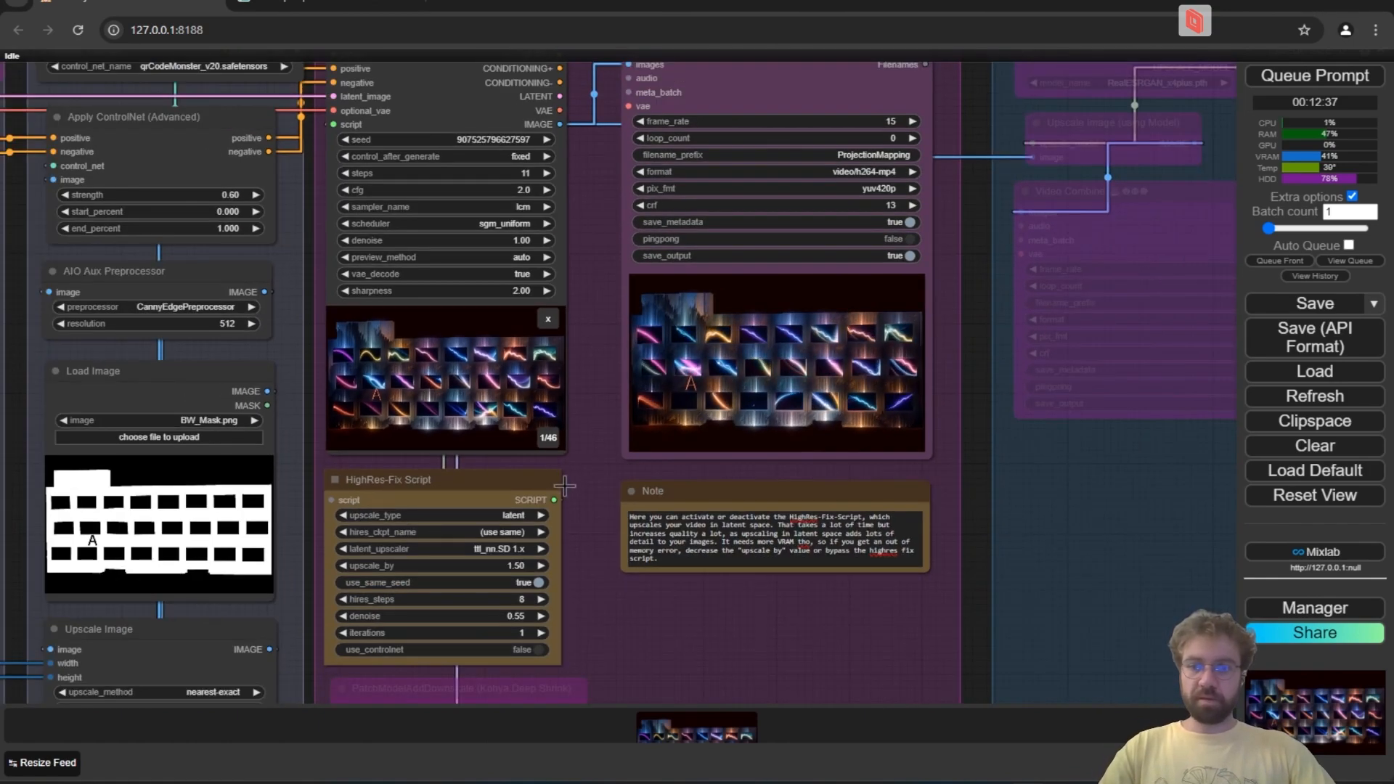
{"action": "scroll", "coordinate": [591, 534], "scroll_direction": "up", "scroll_amount": 7}
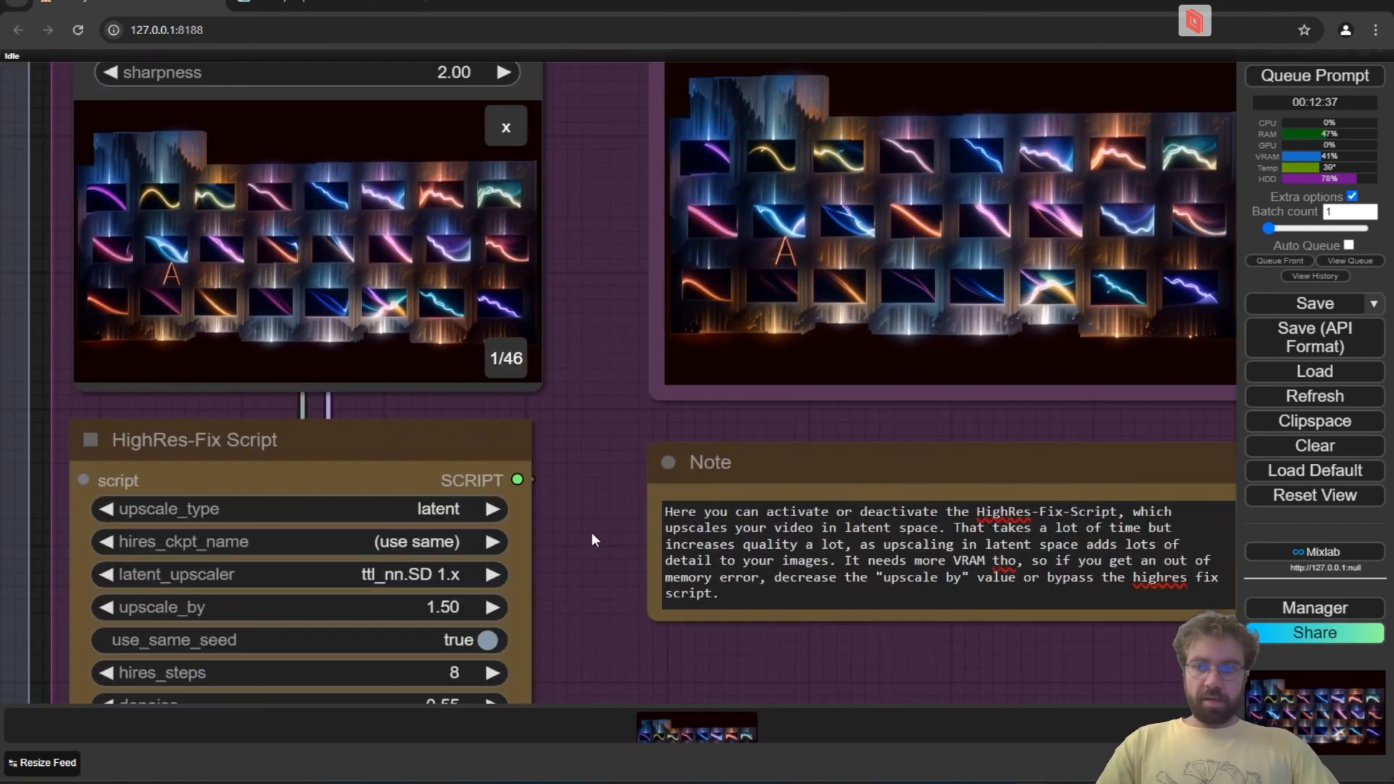
{"action": "scroll", "coordinate": [660, 312], "scroll_direction": "down", "scroll_amount": 2}
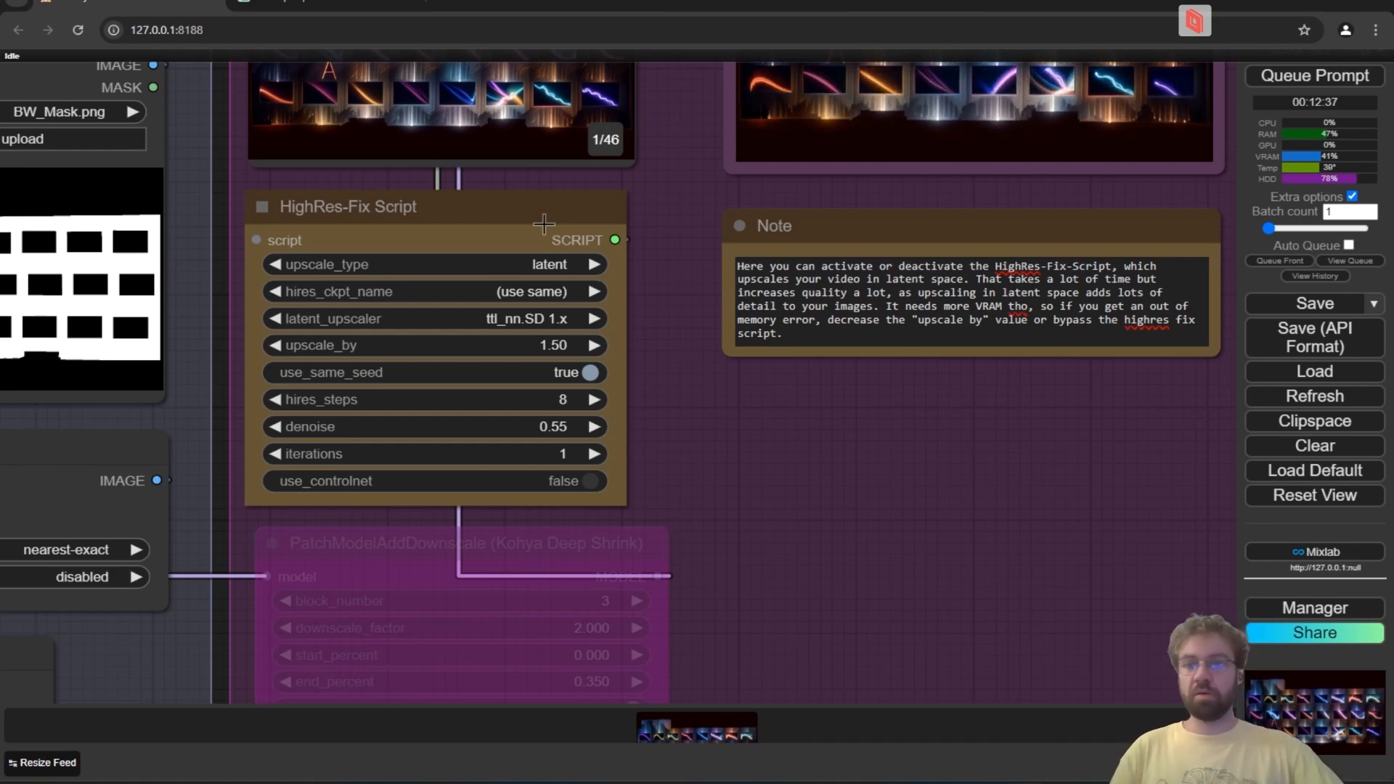
Bypass the HighRes-Fix Script node and reactivate it.
{"action": "right_click", "coordinate": [407, 201]}
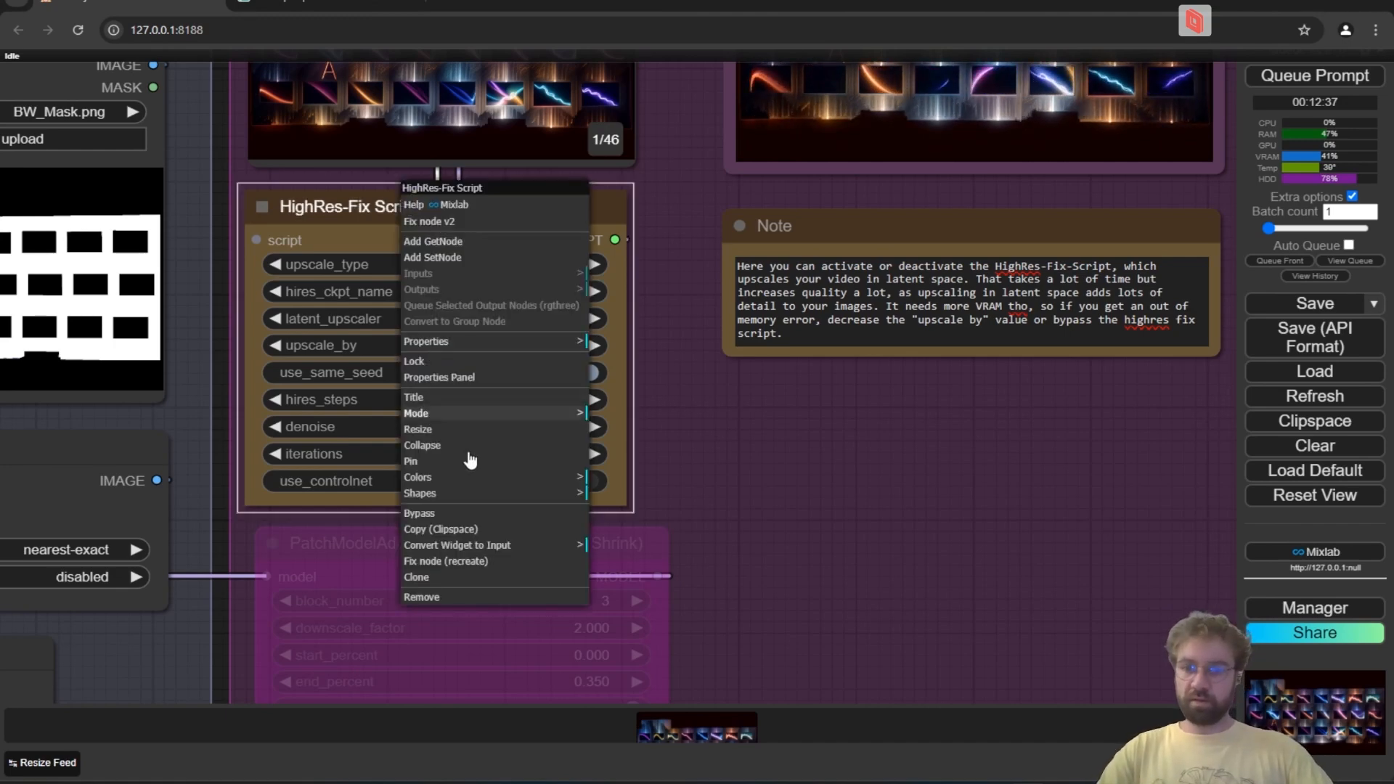
{"action": "left_click", "coordinate": [440, 512]}
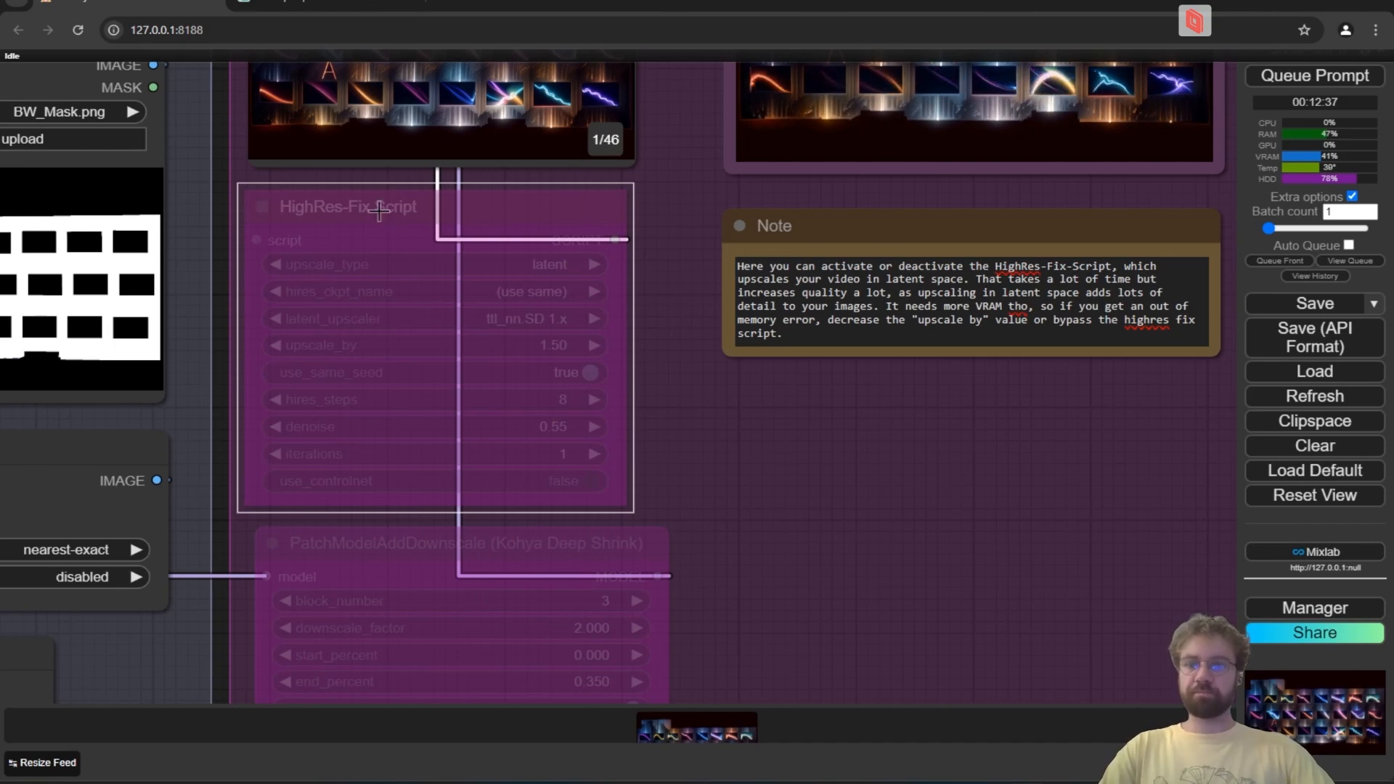
{"action": "right_click", "coordinate": [379, 211]}
{"action": "left_click", "coordinate": [406, 514]}
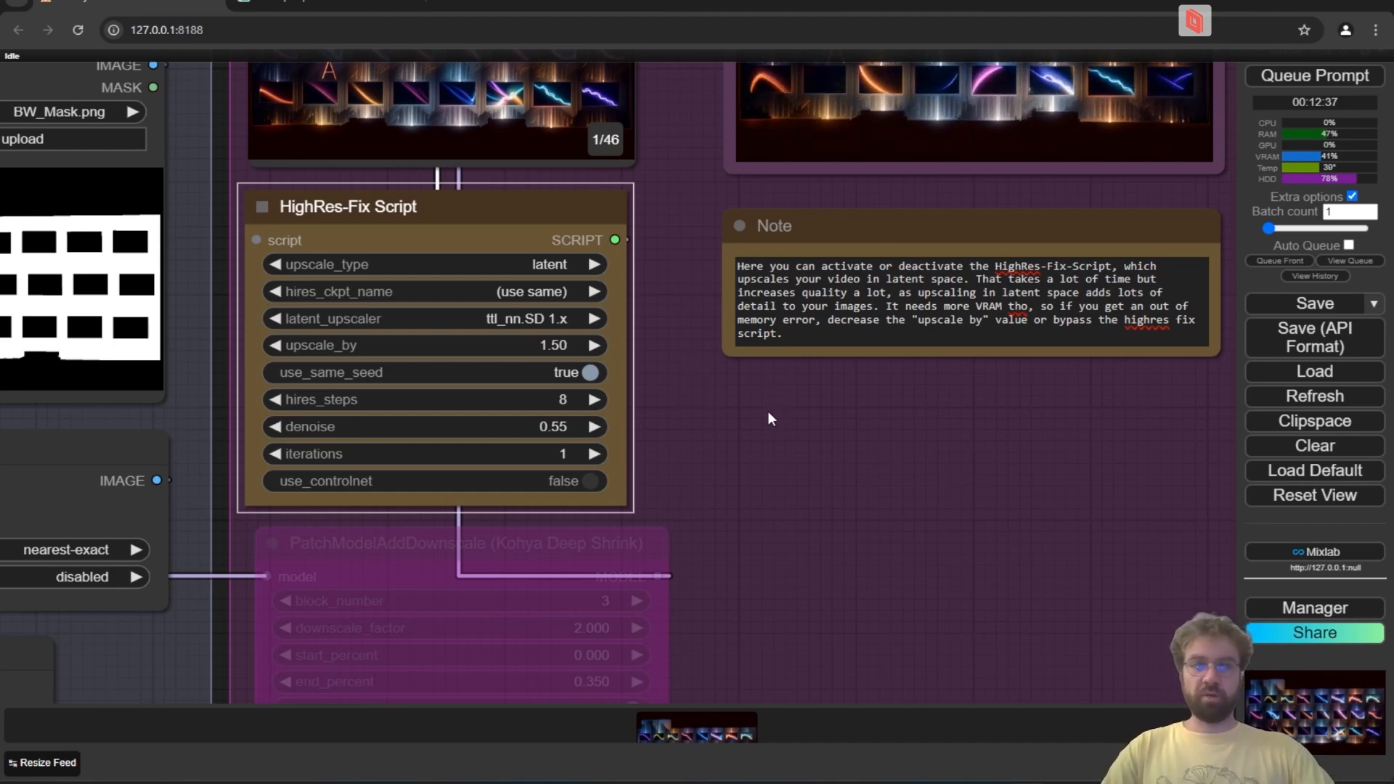
Examine the frame rate, format and output settings of the Render group's Video Combine node.
{"action": "scroll", "coordinate": [767, 408], "scroll_direction": "down", "scroll_amount": 5}
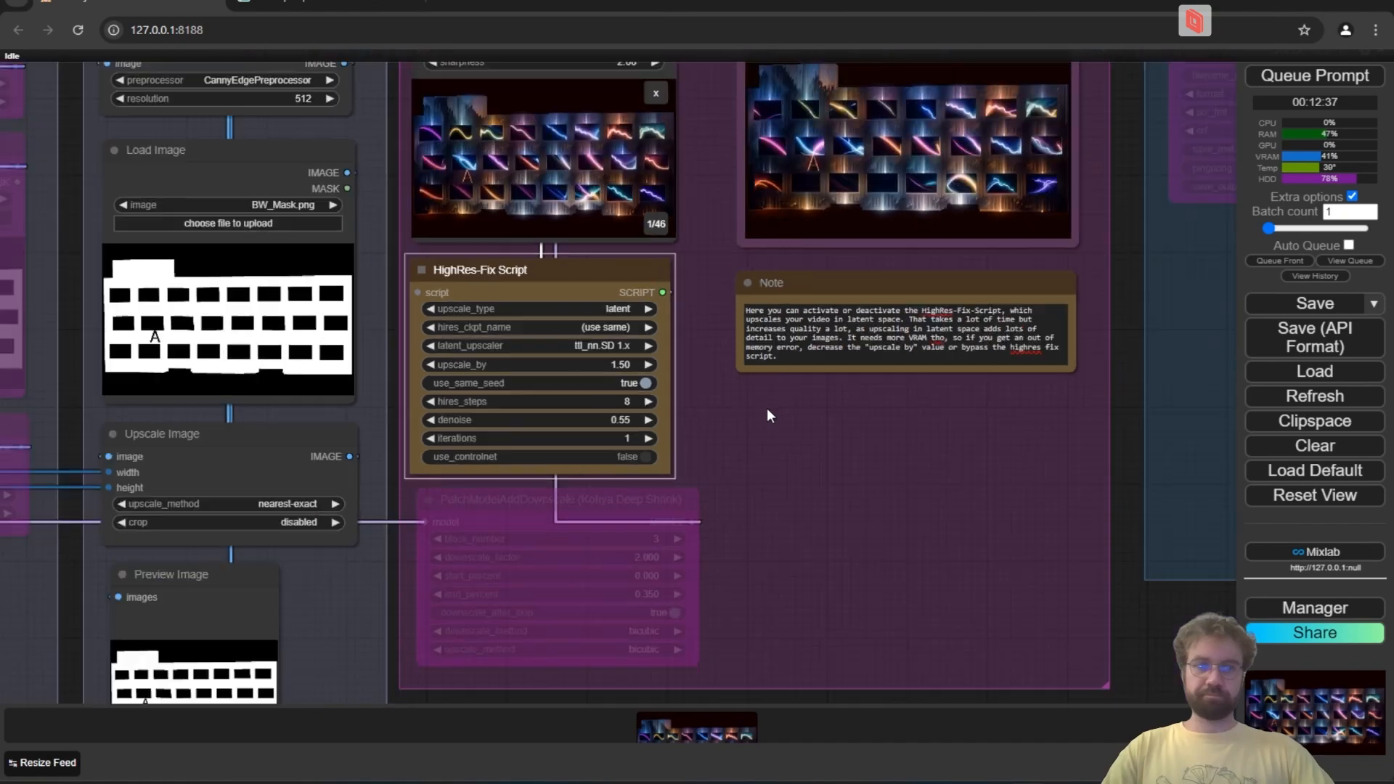
{"action": "left_click_drag", "start_coordinate": [1051, 338], "coordinate": [754, 517]}
{"action": "left_click_drag", "start_coordinate": [779, 271], "coordinate": [772, 380]}
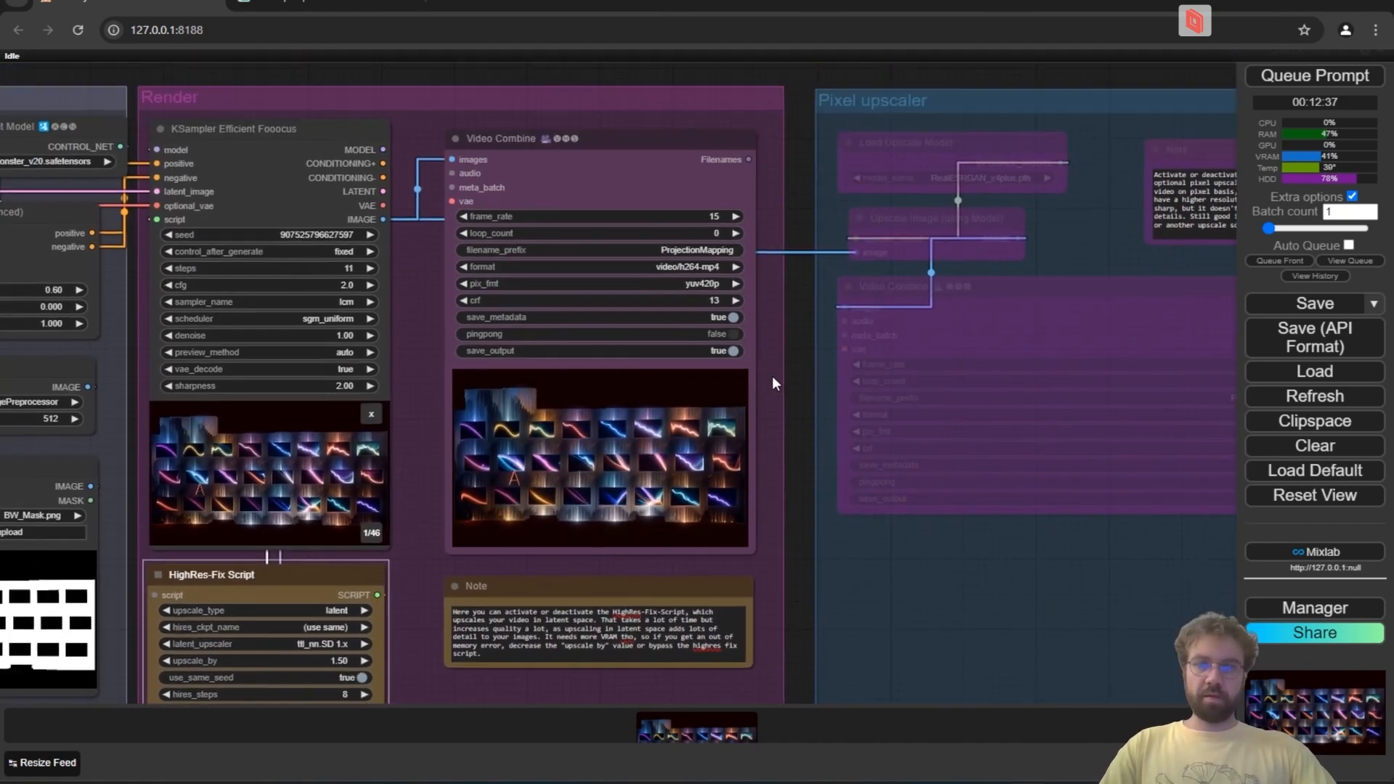
{"action": "scroll", "coordinate": [770, 202], "scroll_direction": "up", "scroll_amount": 5}
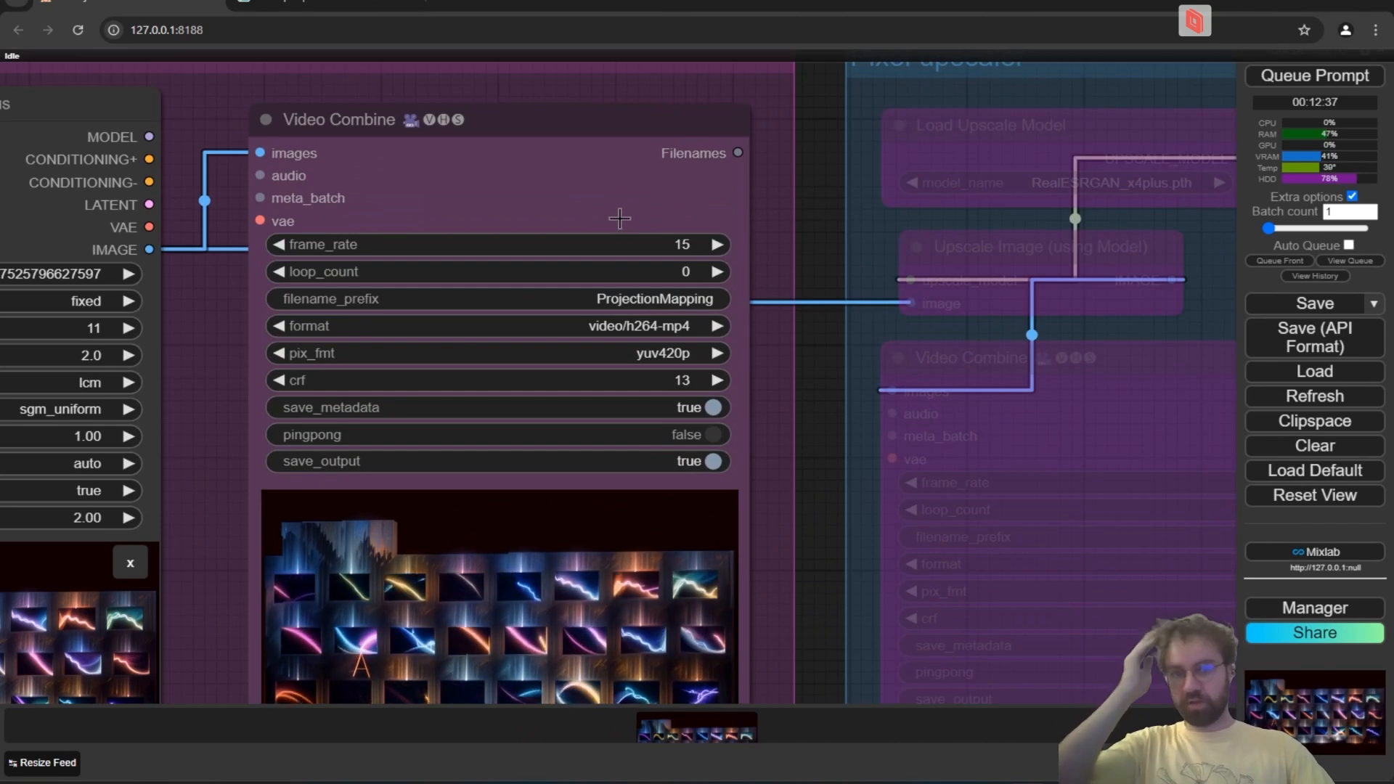
{"action": "left_click_drag", "start_coordinate": [780, 205], "coordinate": [790, 192]}
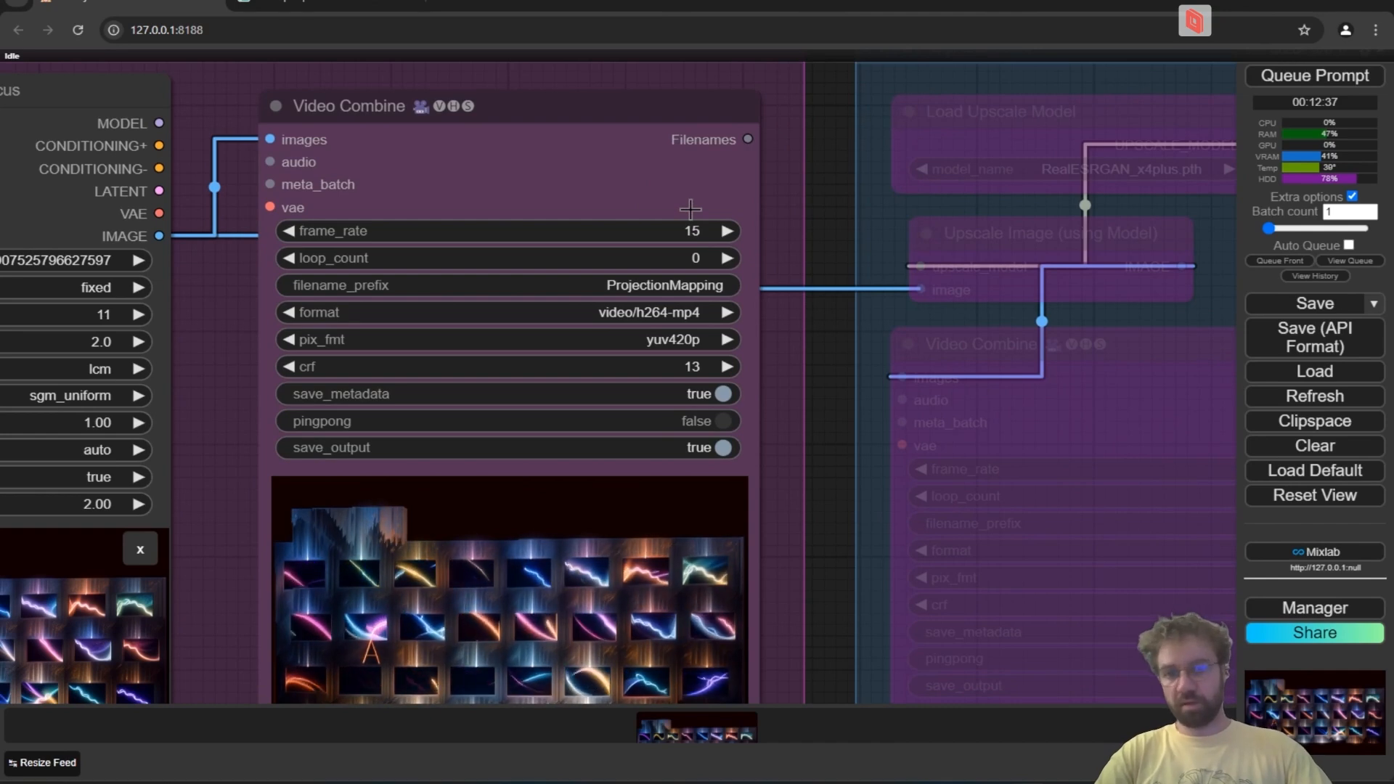
Examine the video format options available in the Render group's Video Combine node.
{"action": "left_click_drag", "start_coordinate": [787, 209], "coordinate": [755, 132]}
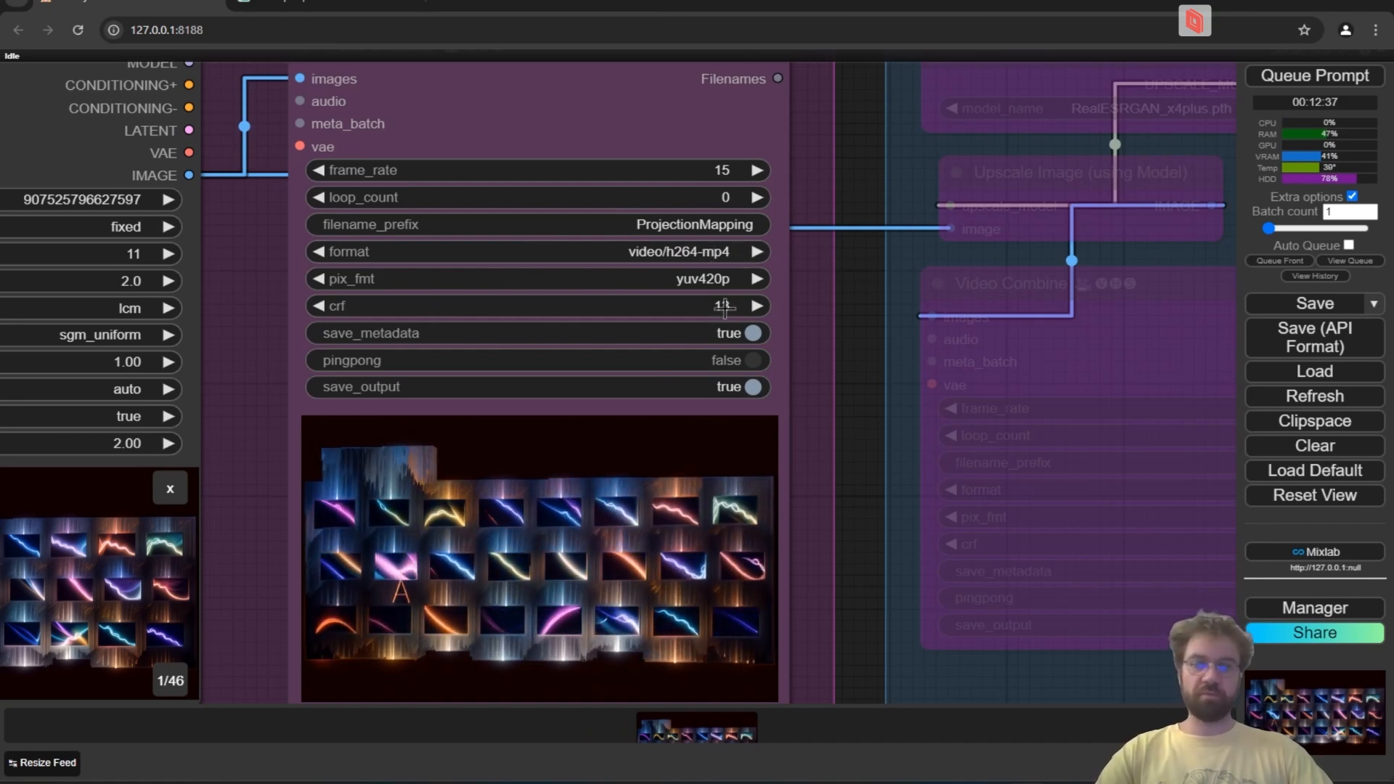
{"action": "left_click", "coordinate": [704, 251]}
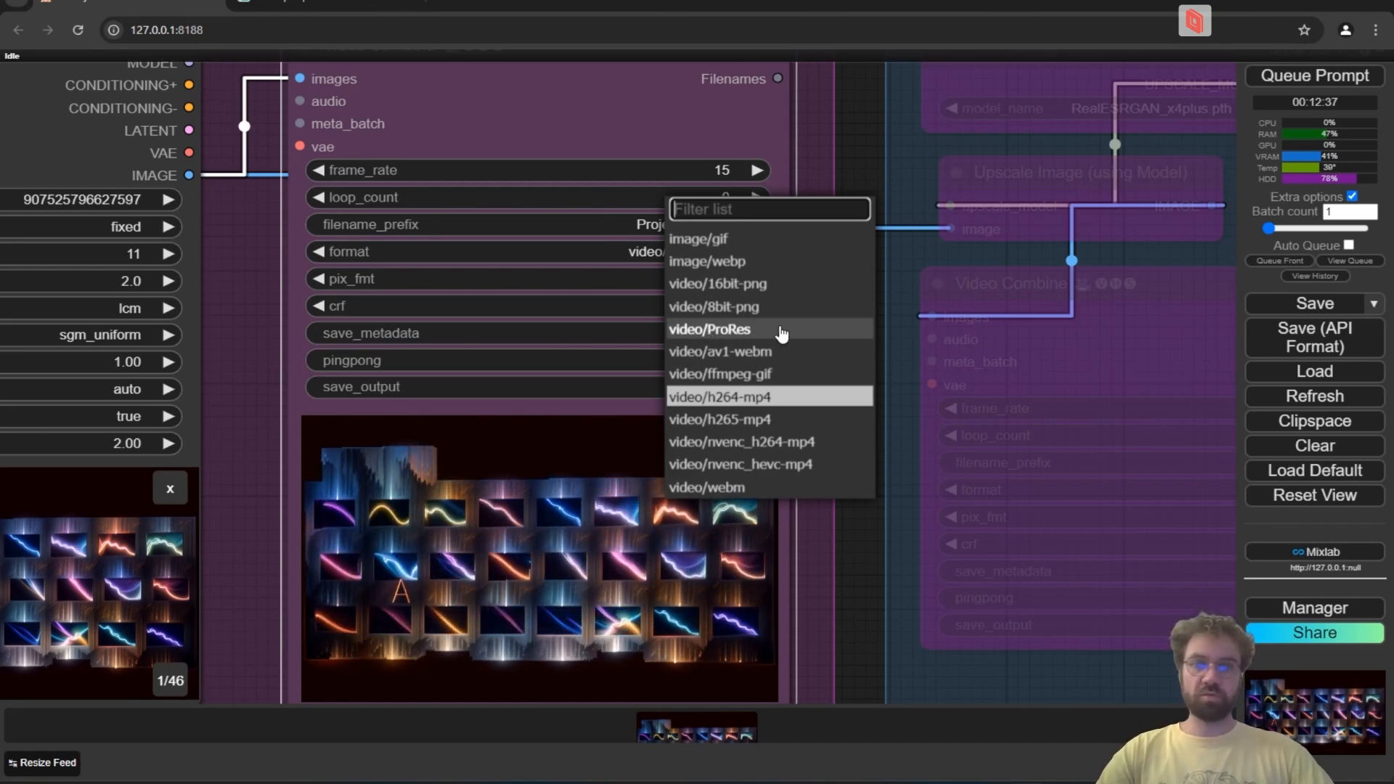
{"action": "left_click", "coordinate": [857, 148]}
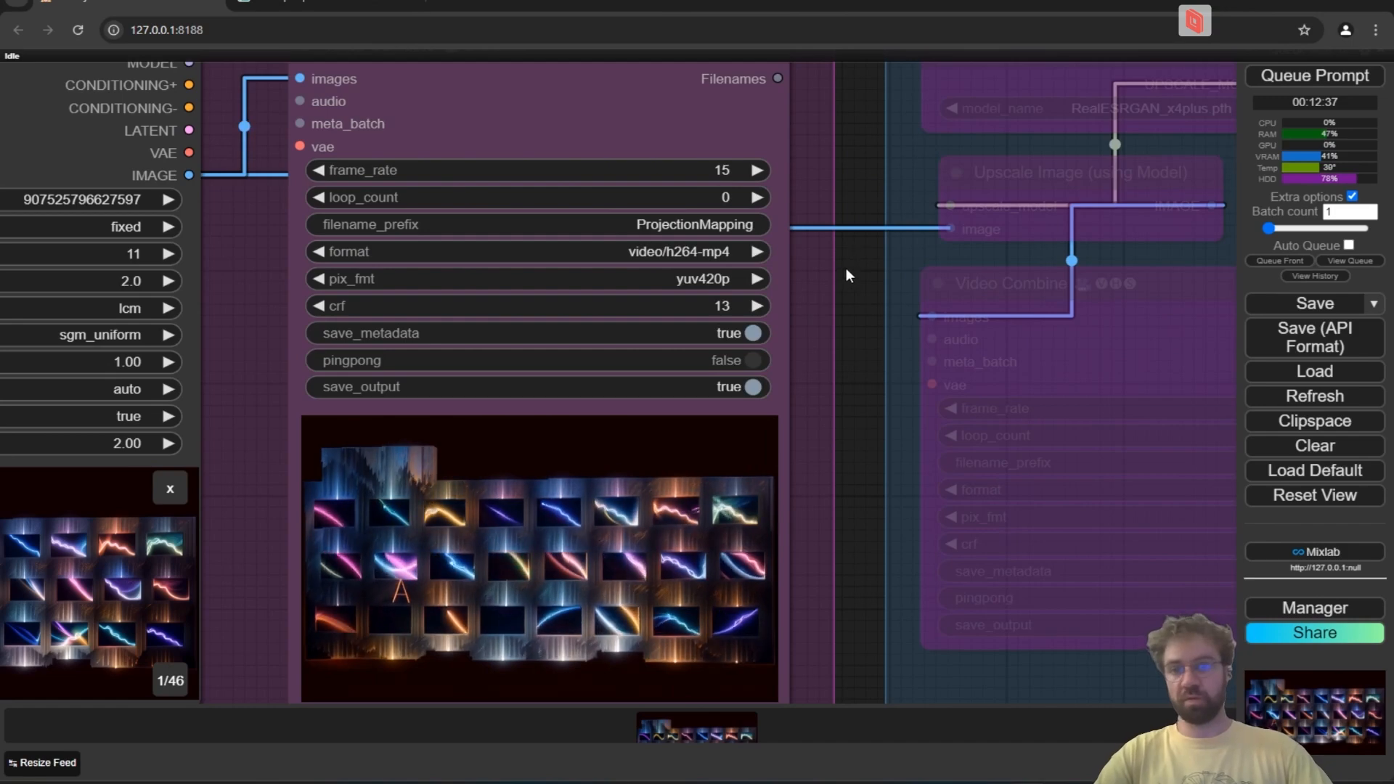
Examine the Pixel upscaler group's bypassed nodes and read the note beside them.
{"action": "scroll", "coordinate": [843, 267], "scroll_direction": "down", "scroll_amount": 3}
{"action": "left_click_drag", "start_coordinate": [855, 302], "coordinate": [333, 330]}
{"action": "scroll", "coordinate": [654, 254], "scroll_direction": "down", "scroll_amount": 1}
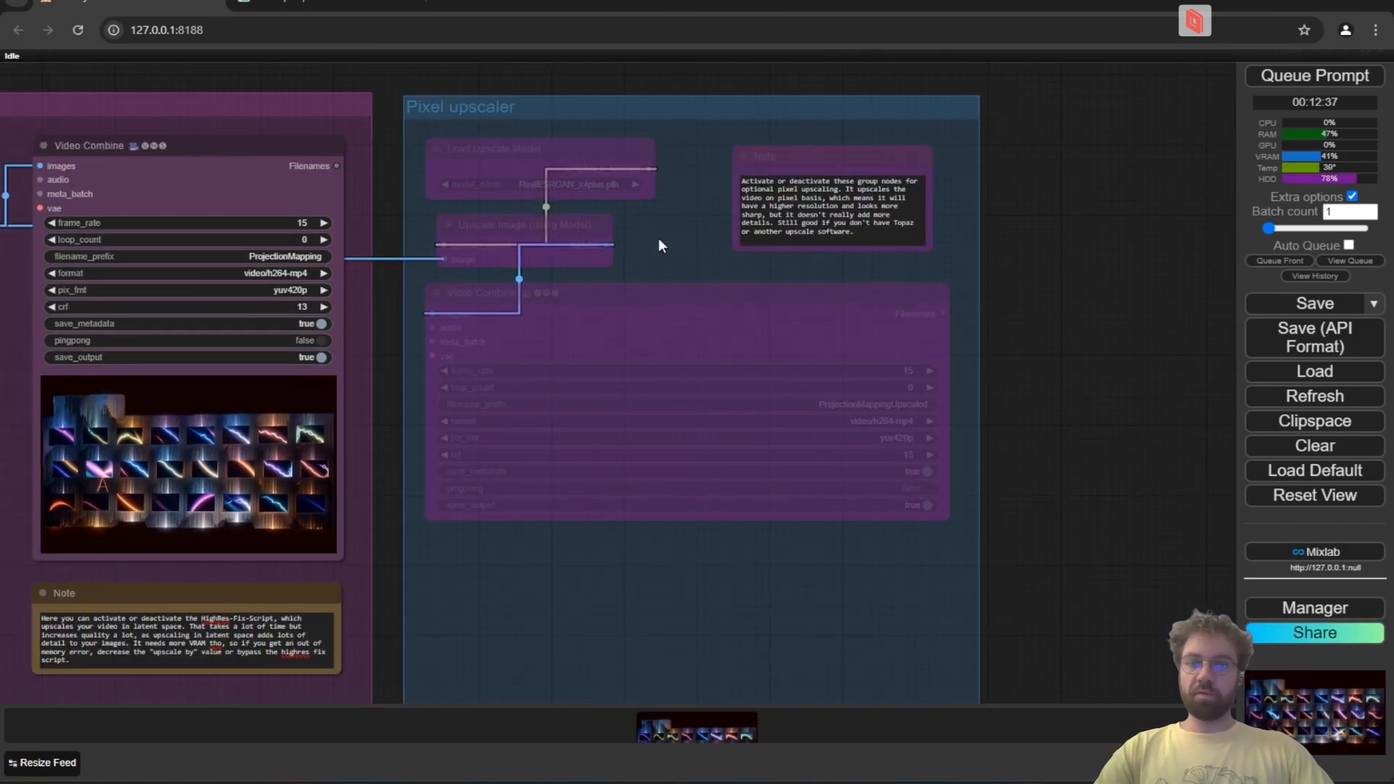
{"action": "scroll", "coordinate": [658, 238], "scroll_direction": "down", "scroll_amount": 2}
{"action": "scroll", "coordinate": [676, 516], "scroll_direction": "down", "scroll_amount": 2}
{"action": "scroll", "coordinate": [665, 238], "scroll_direction": "up", "scroll_amount": 3}
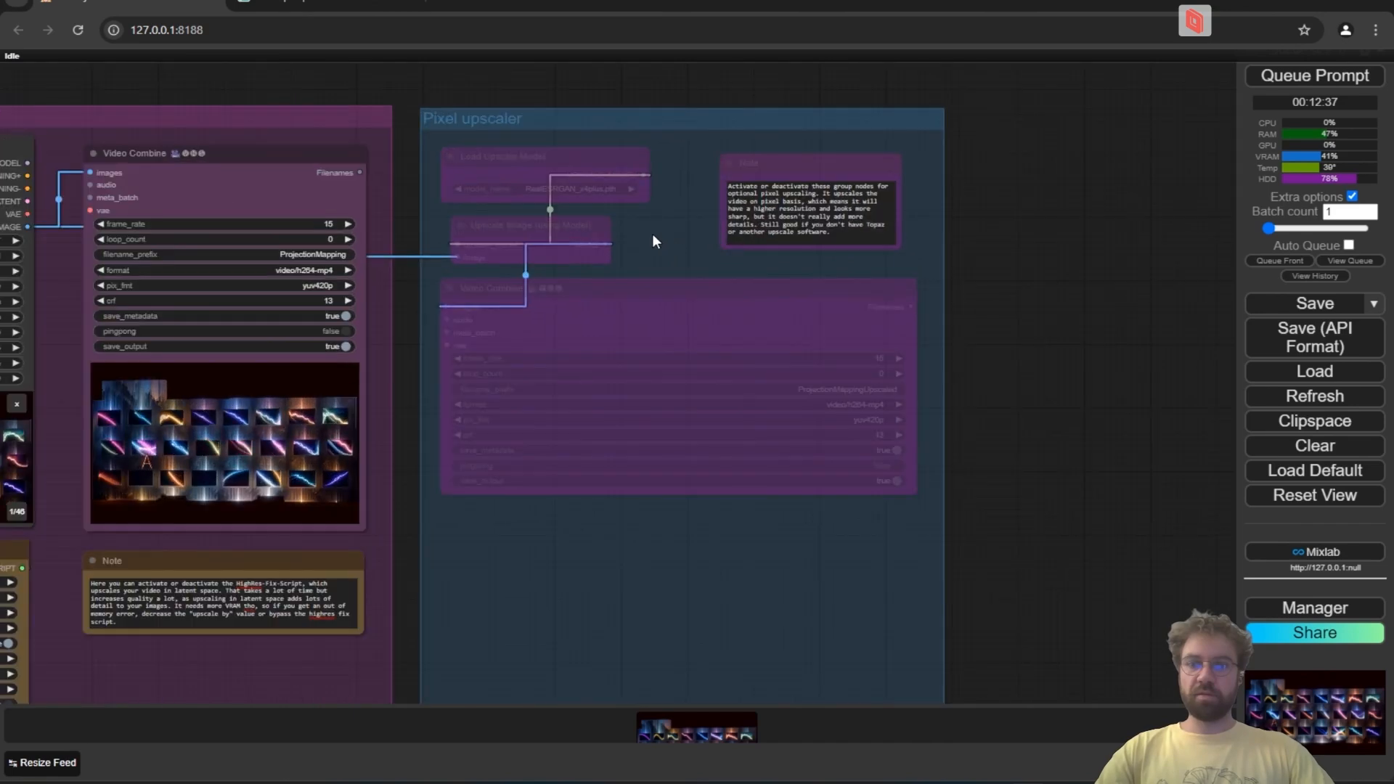
{"action": "scroll", "coordinate": [652, 240], "scroll_direction": "up", "scroll_amount": 2}
{"action": "left_click_drag", "start_coordinate": [657, 255], "coordinate": [654, 305]}
{"action": "scroll", "coordinate": [651, 305], "scroll_direction": "up", "scroll_amount": 2}
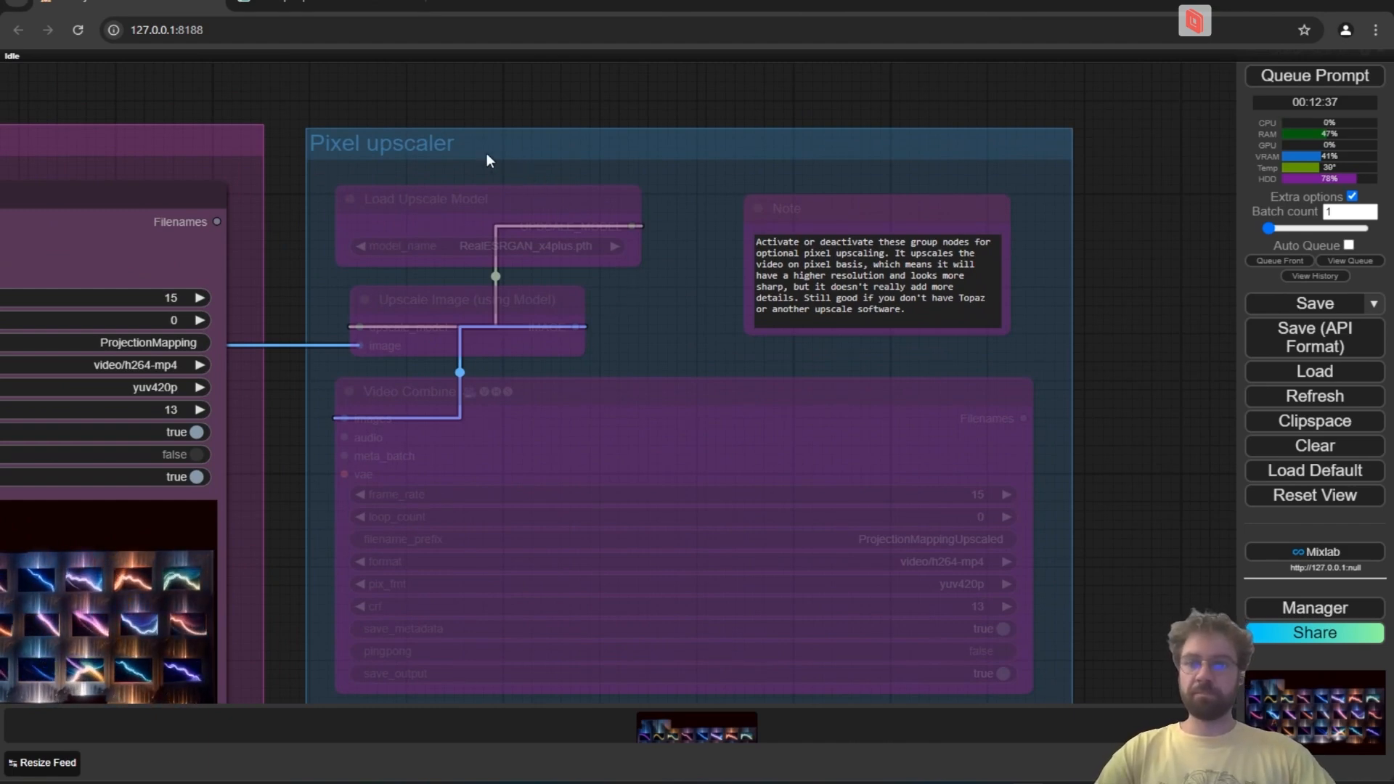
Set all nodes in the Pixel upscaler group to Always and review the upscale model and Video Combine settings.
{"action": "right_click", "coordinate": [437, 147]}
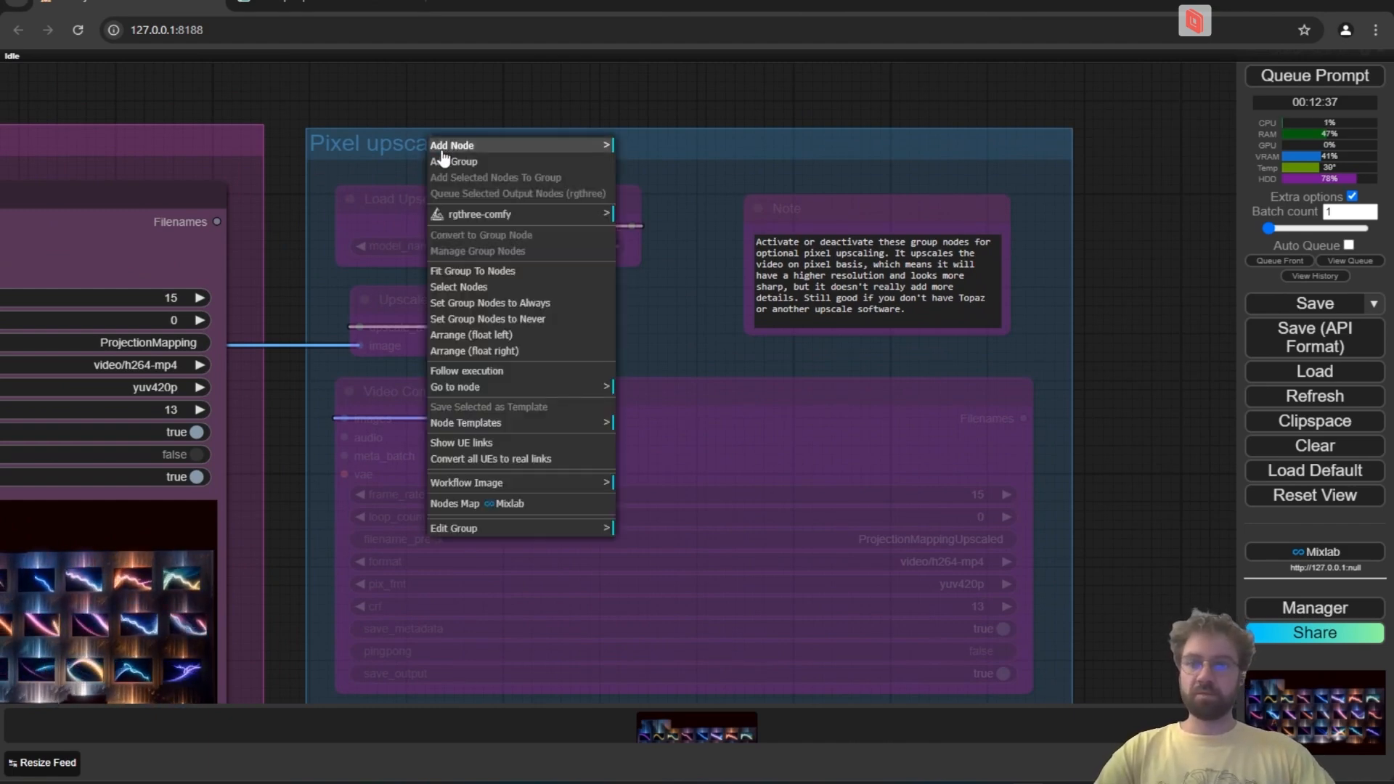
{"action": "left_click", "coordinate": [528, 303]}
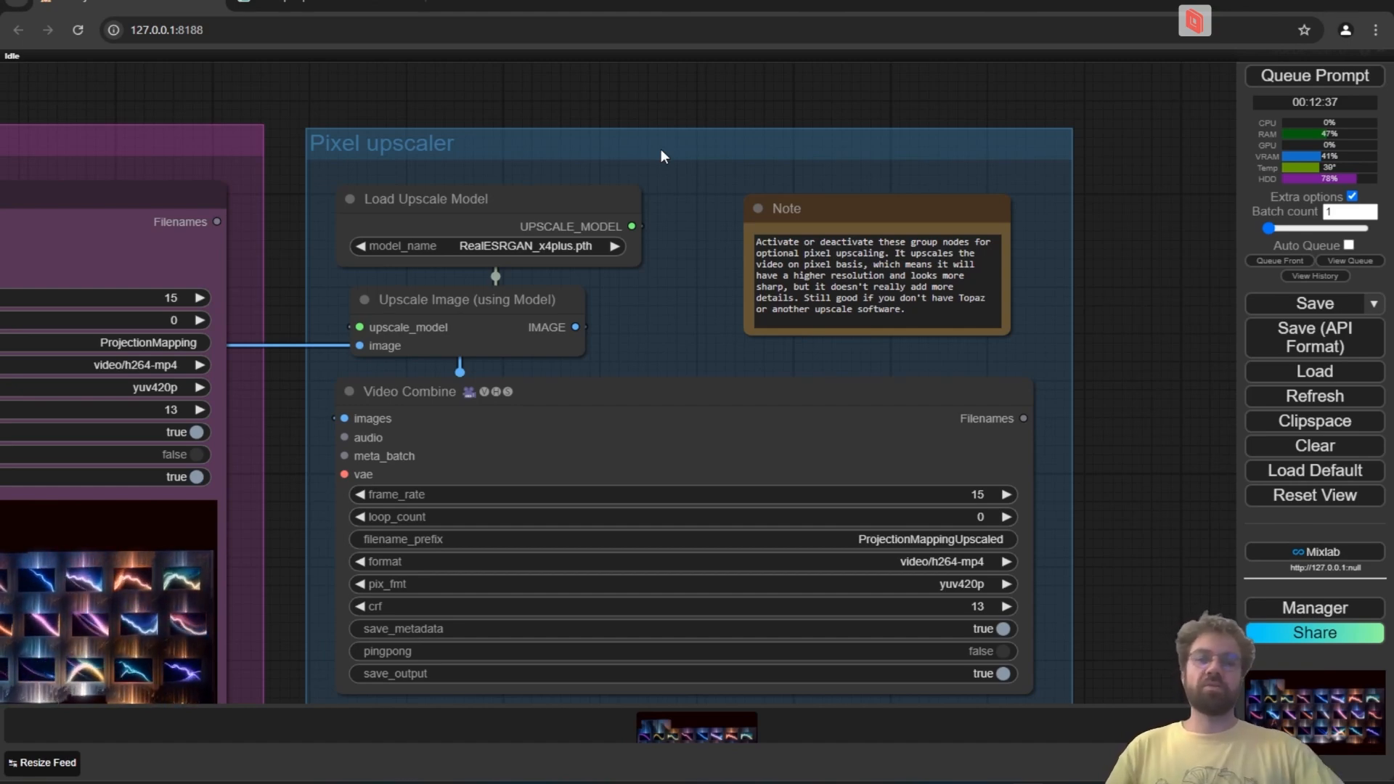
{"action": "left_click_drag", "start_coordinate": [726, 269], "coordinate": [901, 160]}
{"action": "scroll", "coordinate": [900, 160], "scroll_direction": "down", "scroll_amount": 2}
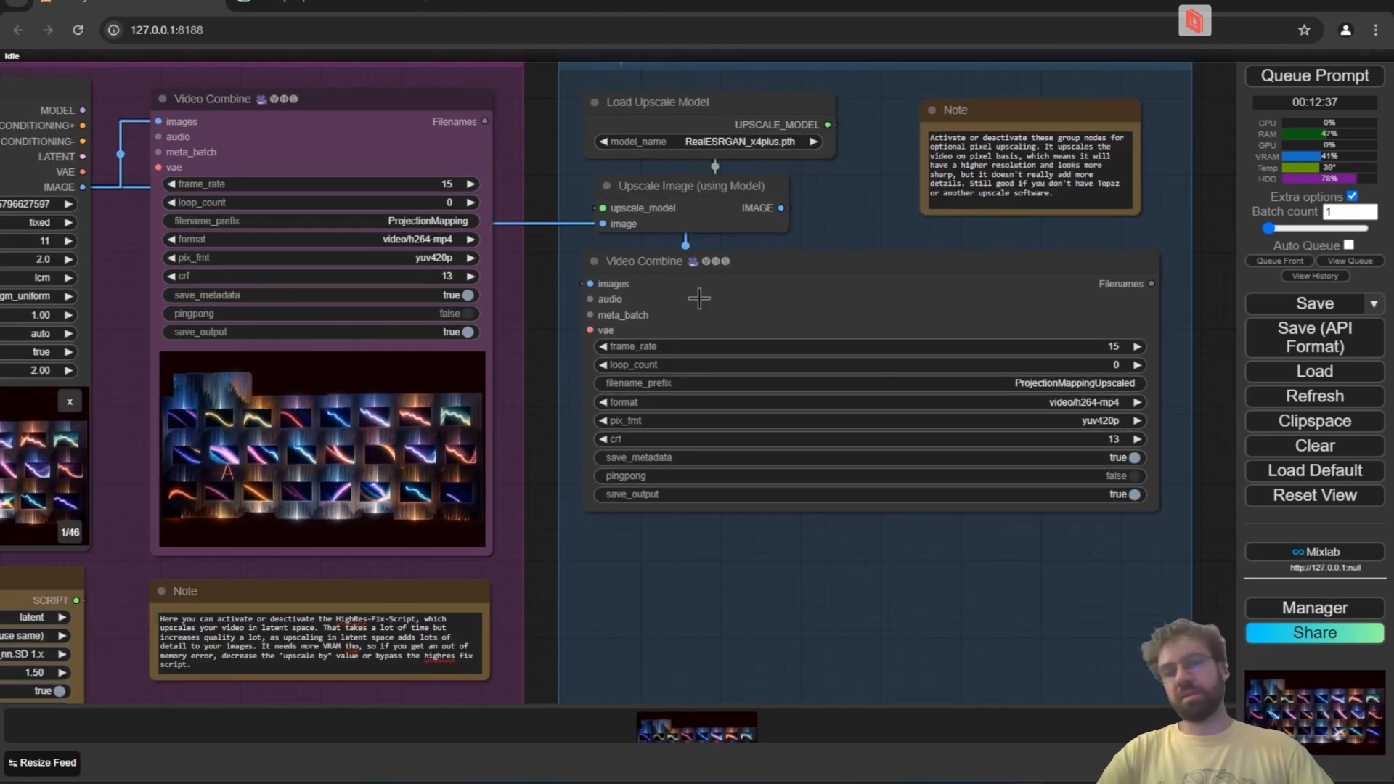
{"action": "left_click_drag", "start_coordinate": [852, 199], "coordinate": [599, 285]}
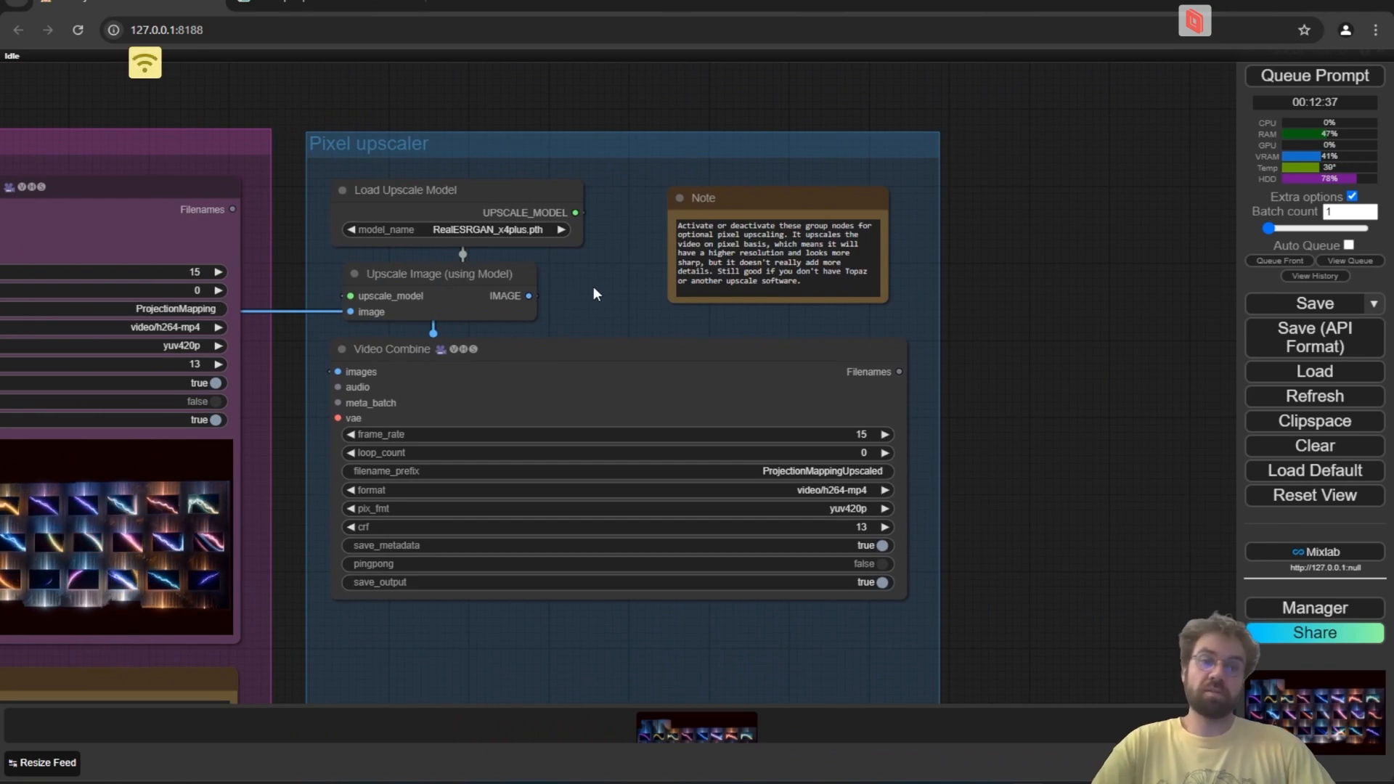
{"action": "scroll", "coordinate": [594, 286], "scroll_direction": "up", "scroll_amount": 3}
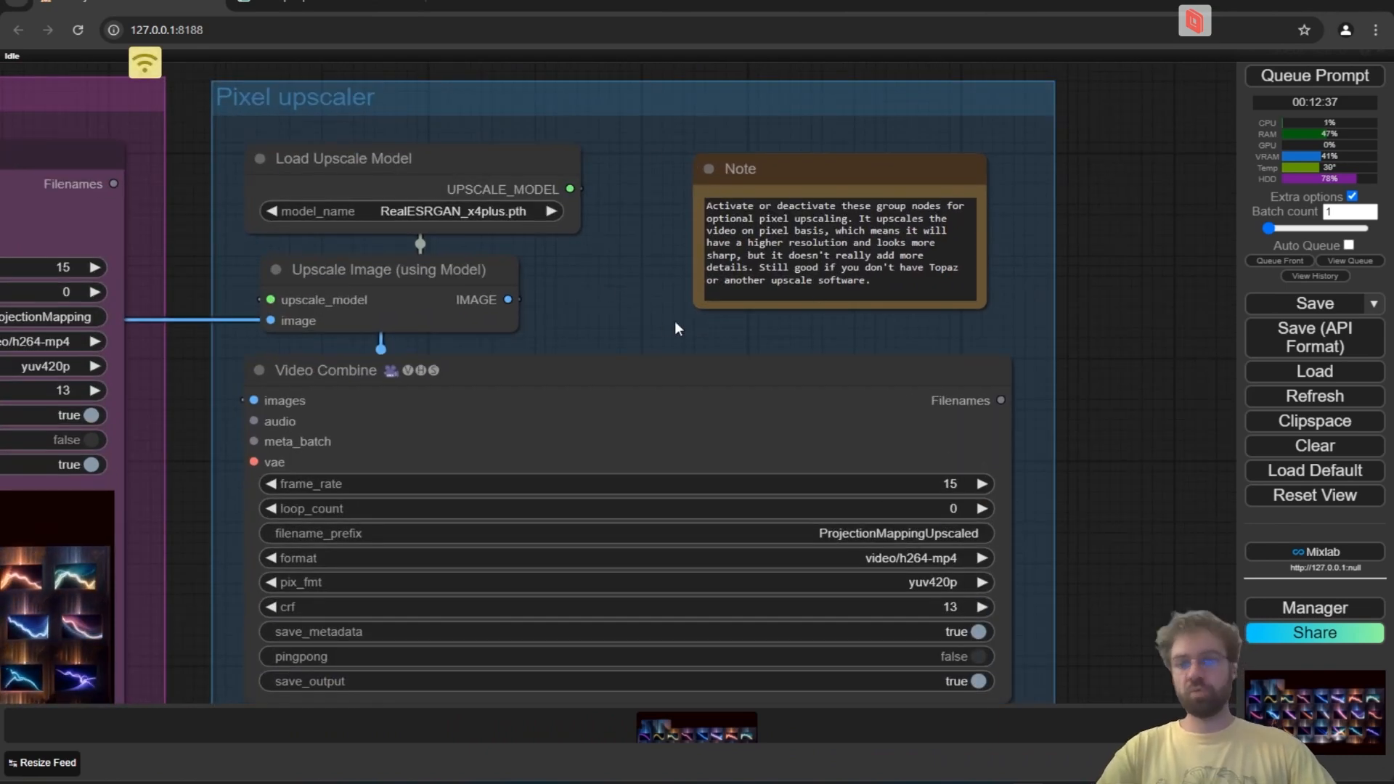
Bypass all nodes in the Pixel upscaler group.
{"action": "right_click", "coordinate": [344, 105]}
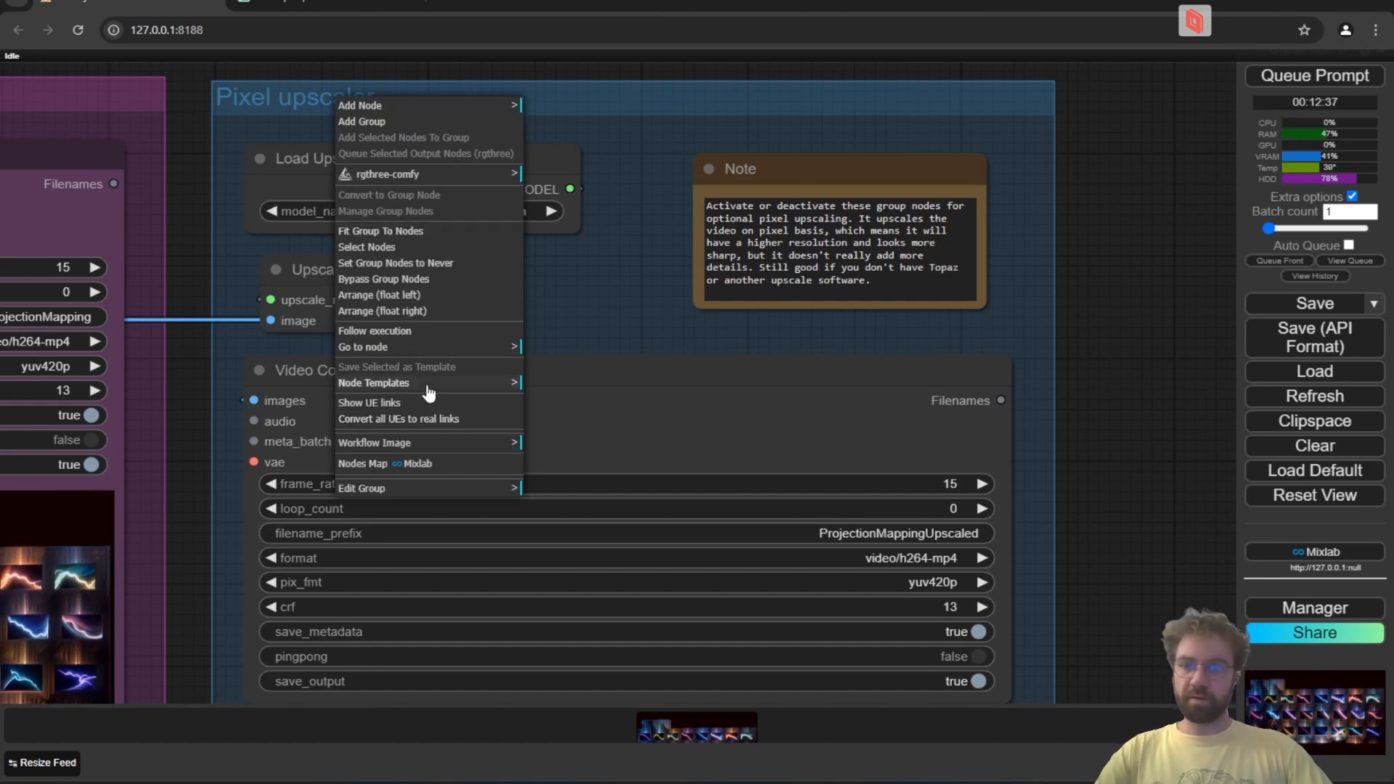
{"action": "left_click", "coordinate": [429, 279]}
{"action": "scroll", "coordinate": [581, 277], "scroll_direction": "down", "scroll_amount": 5}
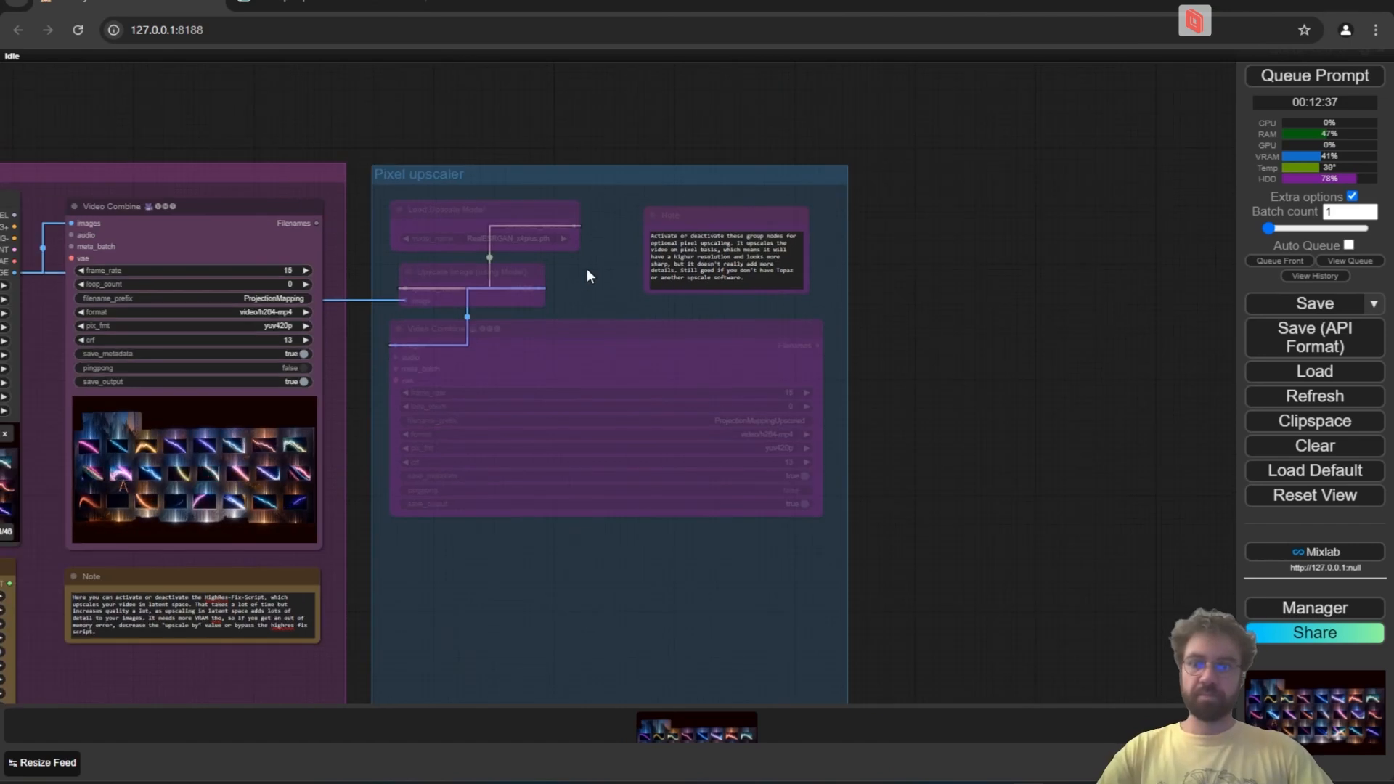
Review the Render and ControlNet groups and the two preview images with their Seed nodes.
{"action": "left_click_drag", "start_coordinate": [620, 517], "coordinate": [621, 495]}
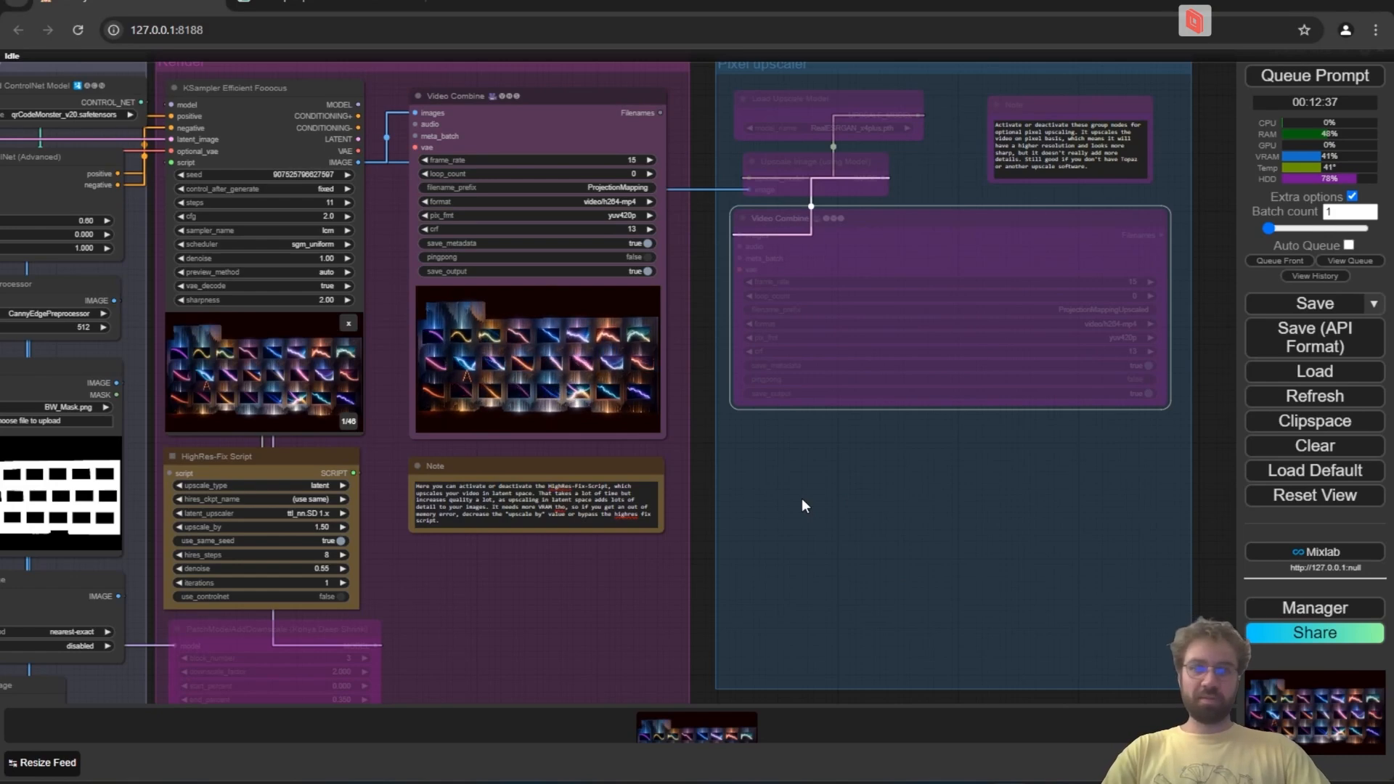
{"action": "scroll", "coordinate": [867, 484], "scroll_direction": "down", "scroll_amount": 1}
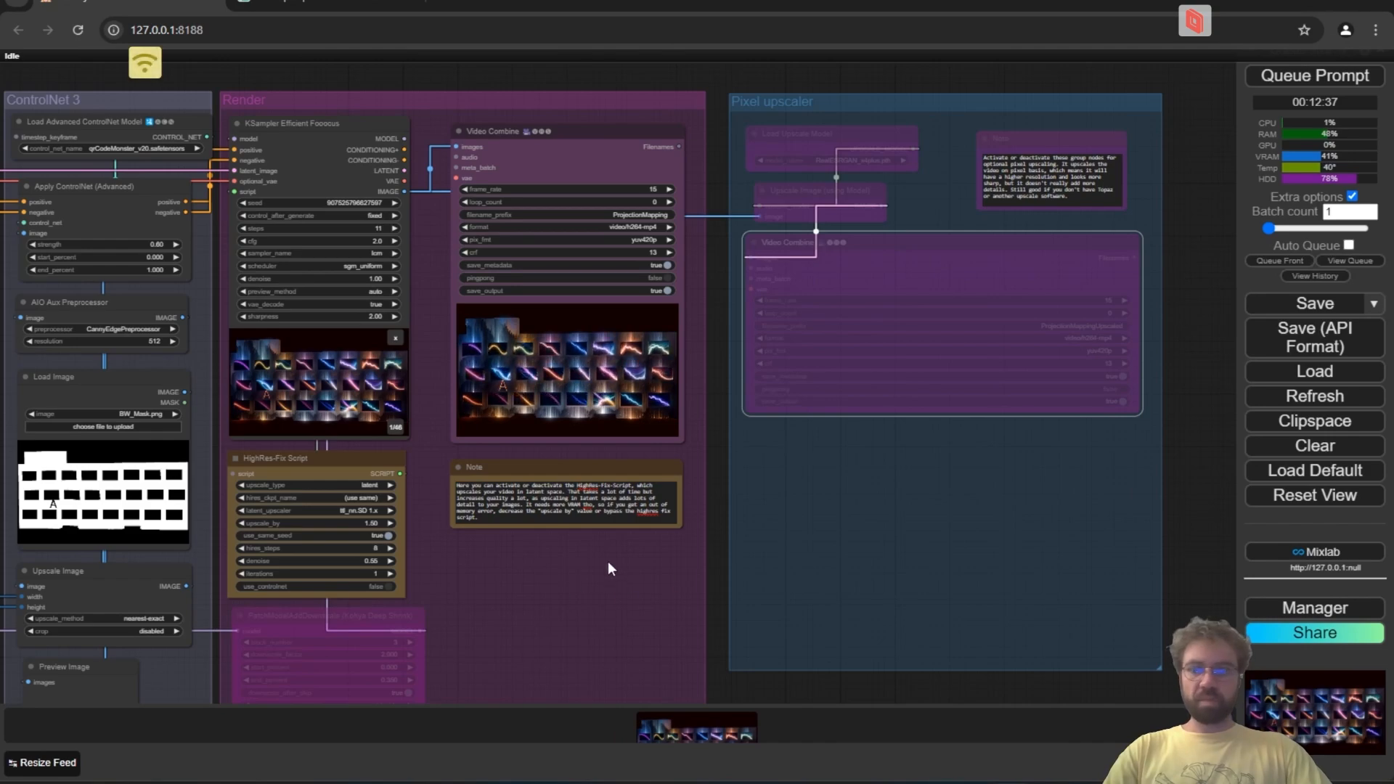
{"action": "left_click_drag", "start_coordinate": [610, 567], "coordinate": [912, 346]}
{"action": "left_click_drag", "start_coordinate": [690, 556], "coordinate": [910, 389]}
{"action": "scroll", "coordinate": [214, 480], "scroll_direction": "down", "scroll_amount": 4}
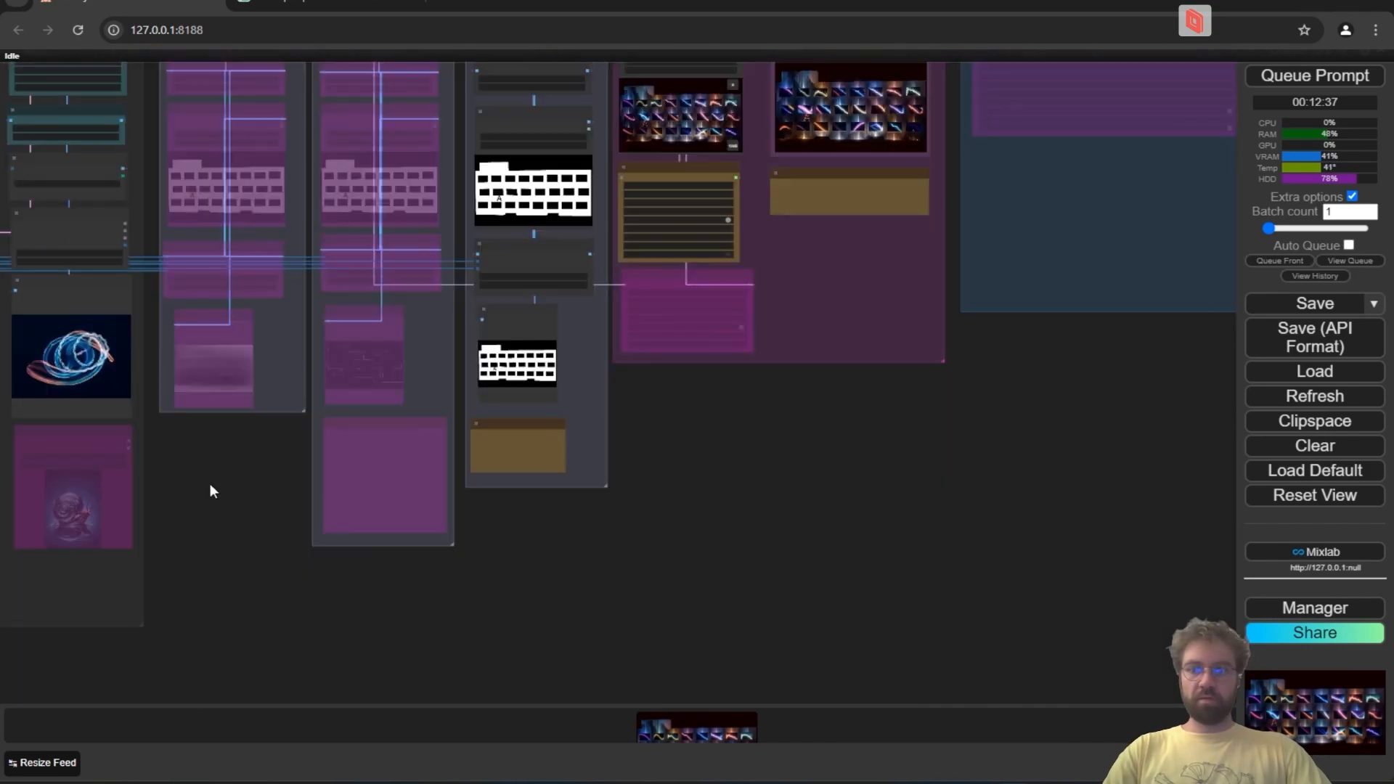
{"action": "left_click_drag", "start_coordinate": [211, 484], "coordinate": [581, 548]}
{"action": "scroll", "coordinate": [574, 543], "scroll_direction": "up", "scroll_amount": 9}
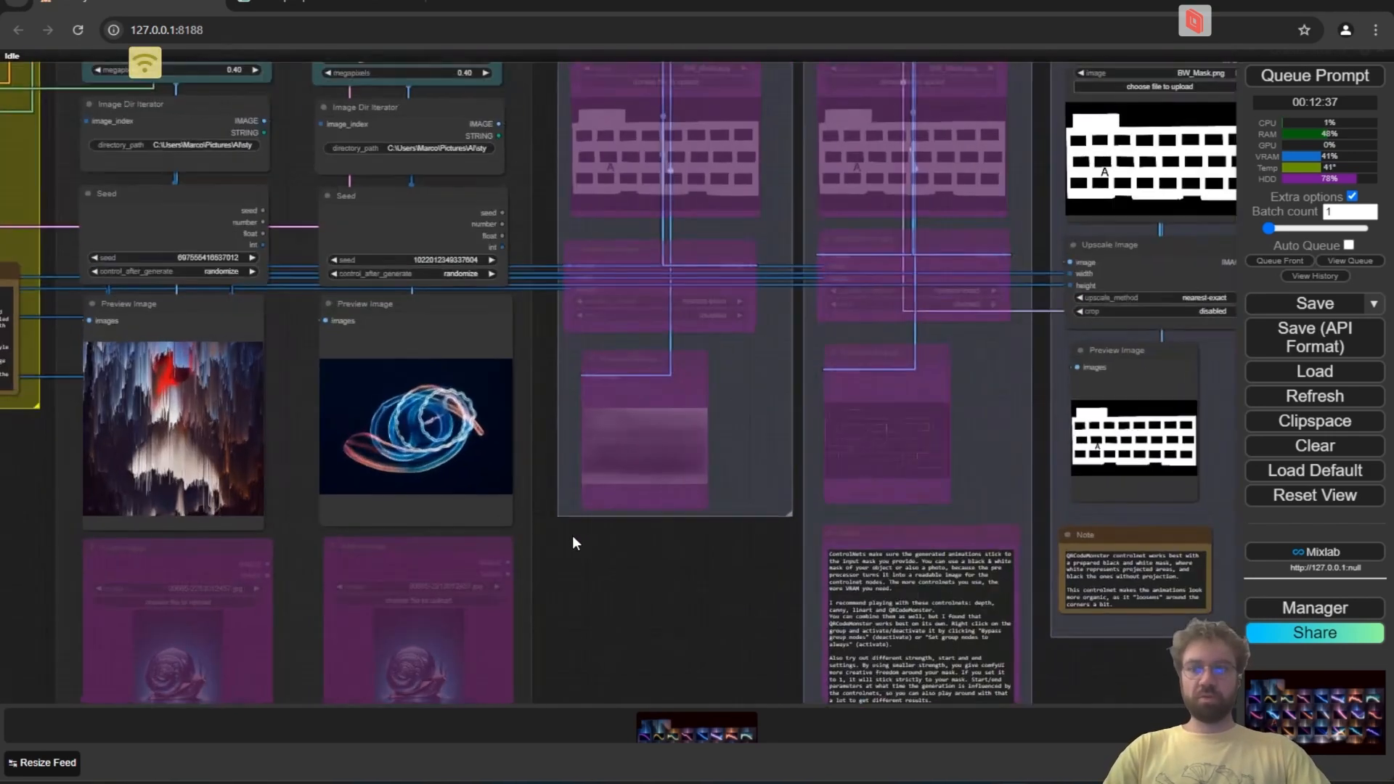
{"action": "left_click_drag", "start_coordinate": [529, 426], "coordinate": [688, 472]}
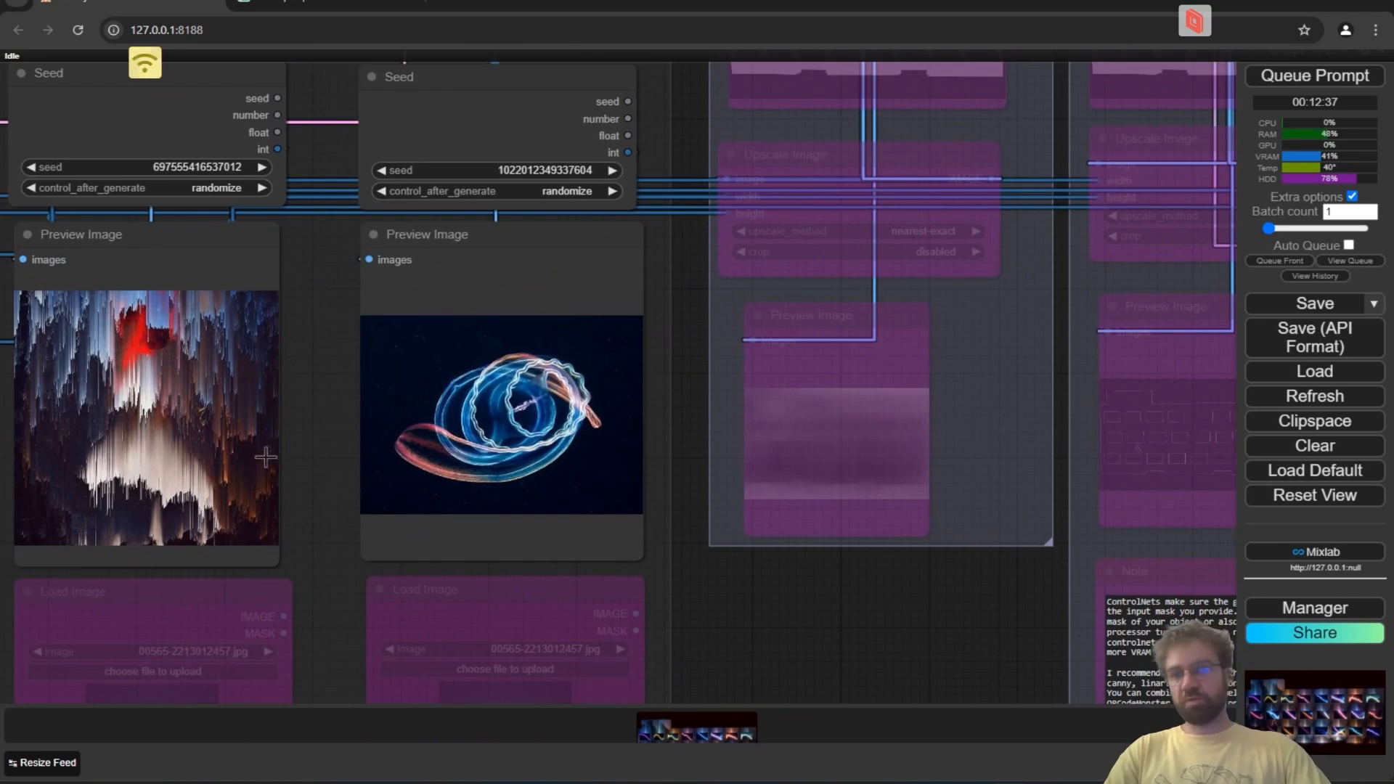
{"action": "left_click_drag", "start_coordinate": [350, 350], "coordinate": [492, 360]}
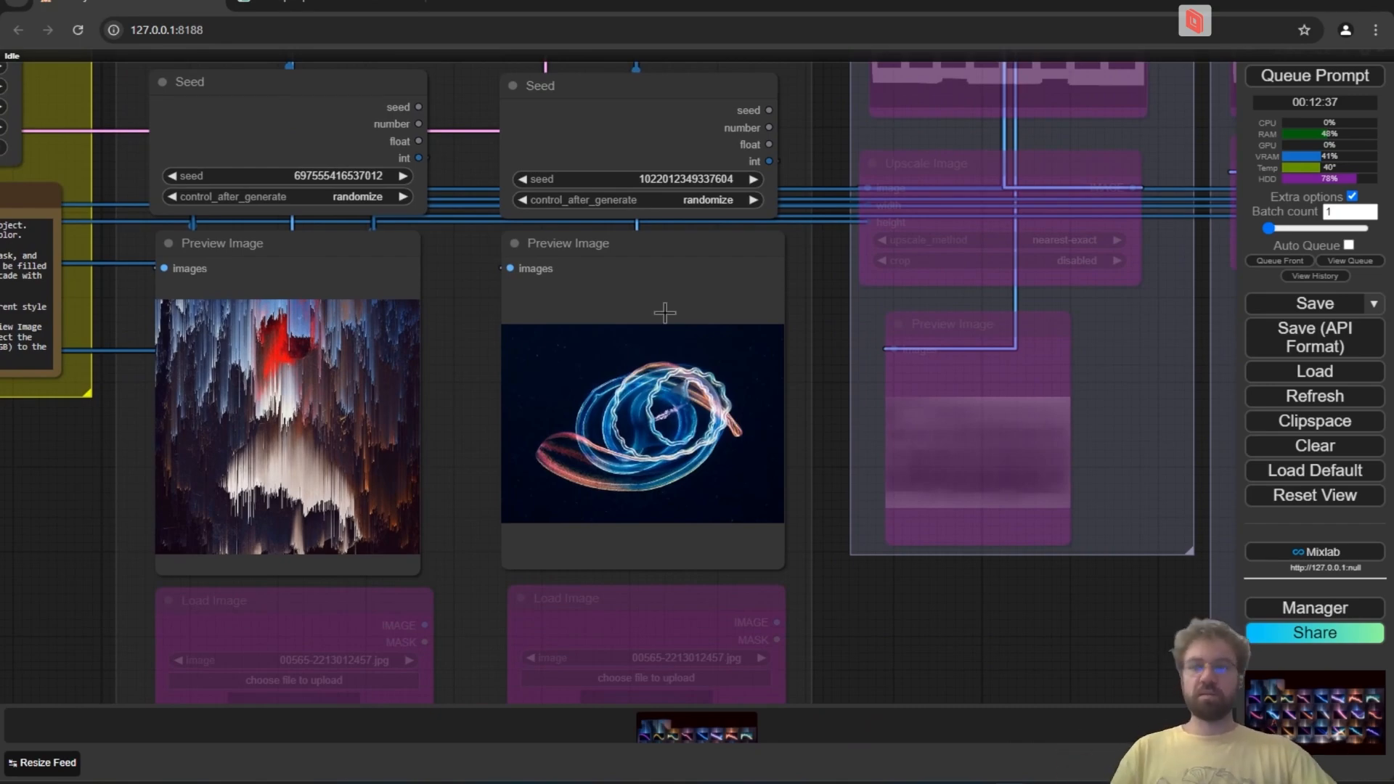
{"action": "scroll", "coordinate": [728, 332], "scroll_direction": "down", "scroll_amount": 7}
{"action": "left_click_drag", "start_coordinate": [798, 513], "coordinate": [494, 513]}
{"action": "left_click_drag", "start_coordinate": [1171, 450], "coordinate": [720, 478]}
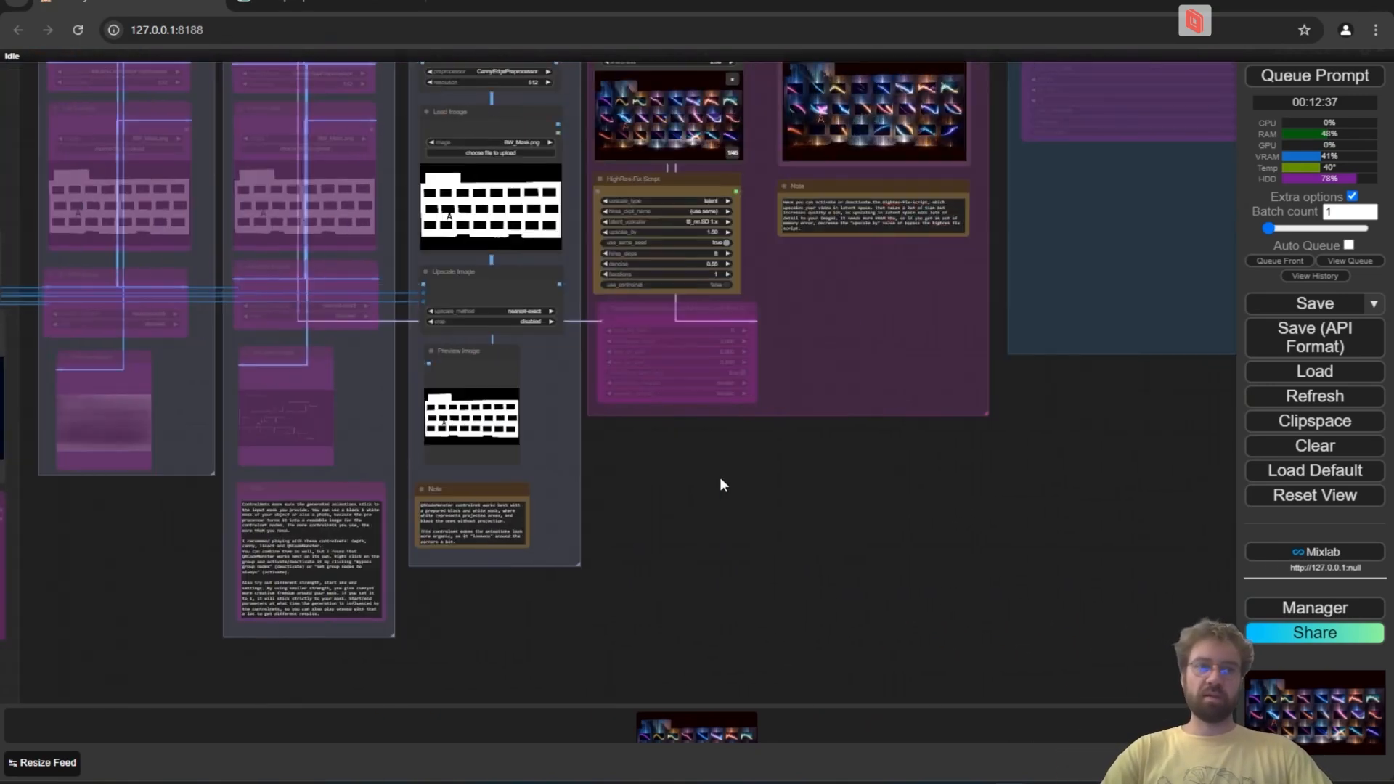
{"action": "left_click_drag", "start_coordinate": [954, 469], "coordinate": [467, 567]}
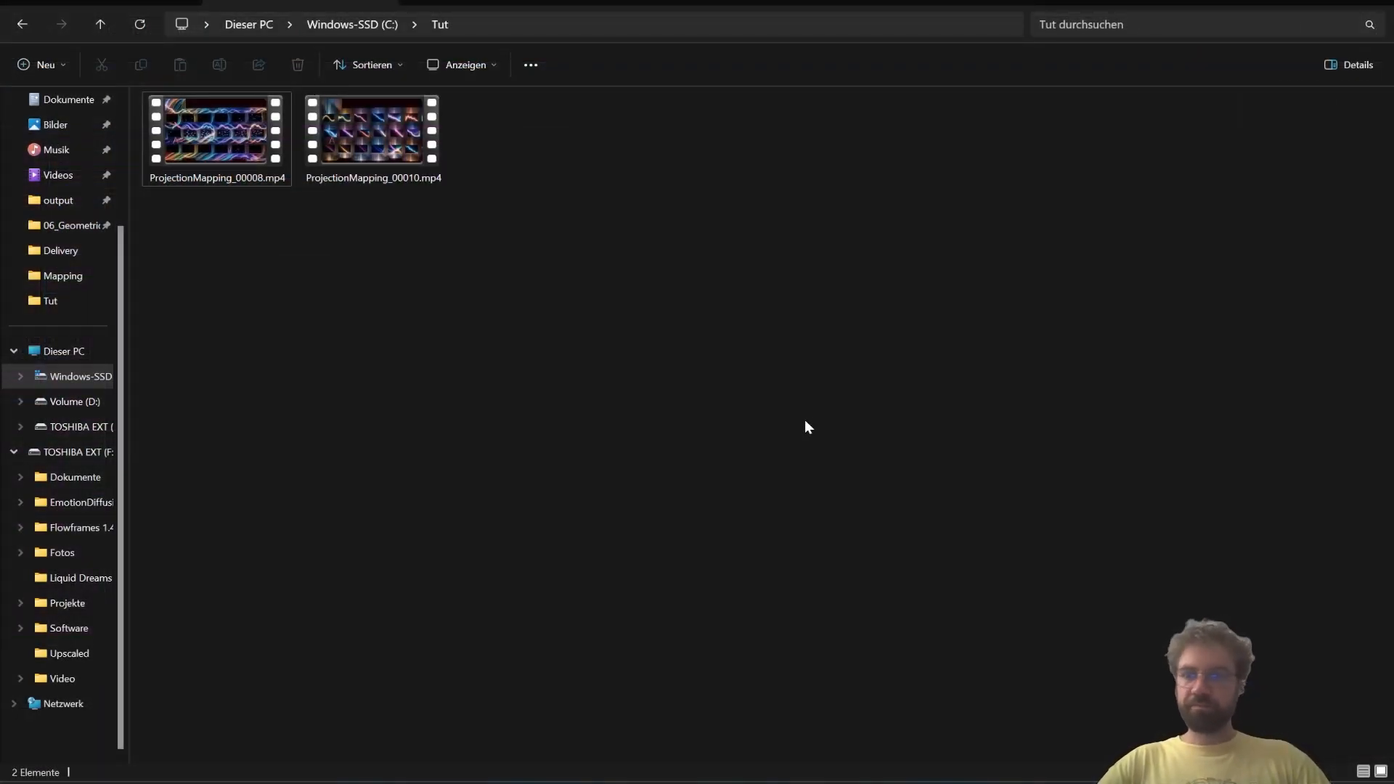
In File Explorer, play ProjectionMapping_00008.mp4 from the Tut folder to check its motion, then close the player.
{"action": "double_click", "coordinate": [252, 144]}
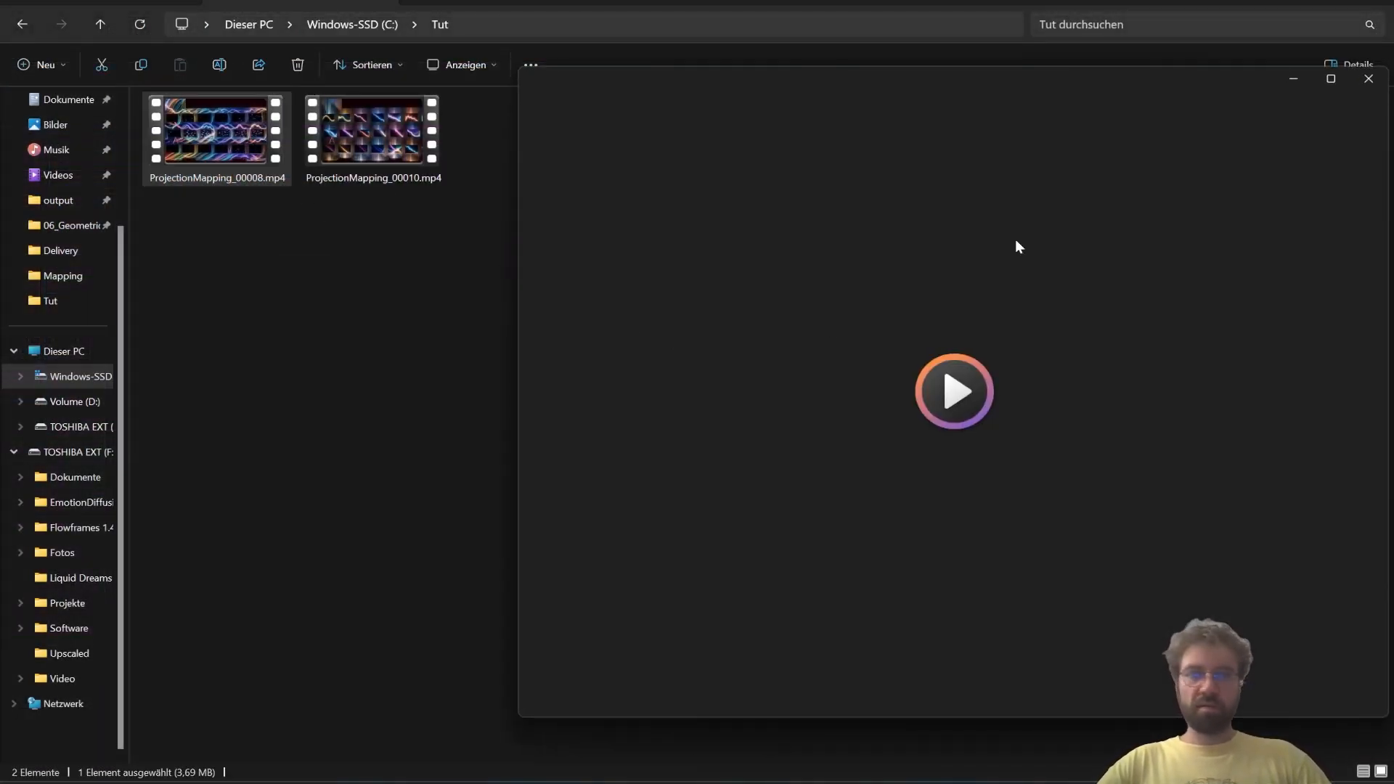
{"action": "left_click_drag", "start_coordinate": [899, 80], "coordinate": [770, 2]}
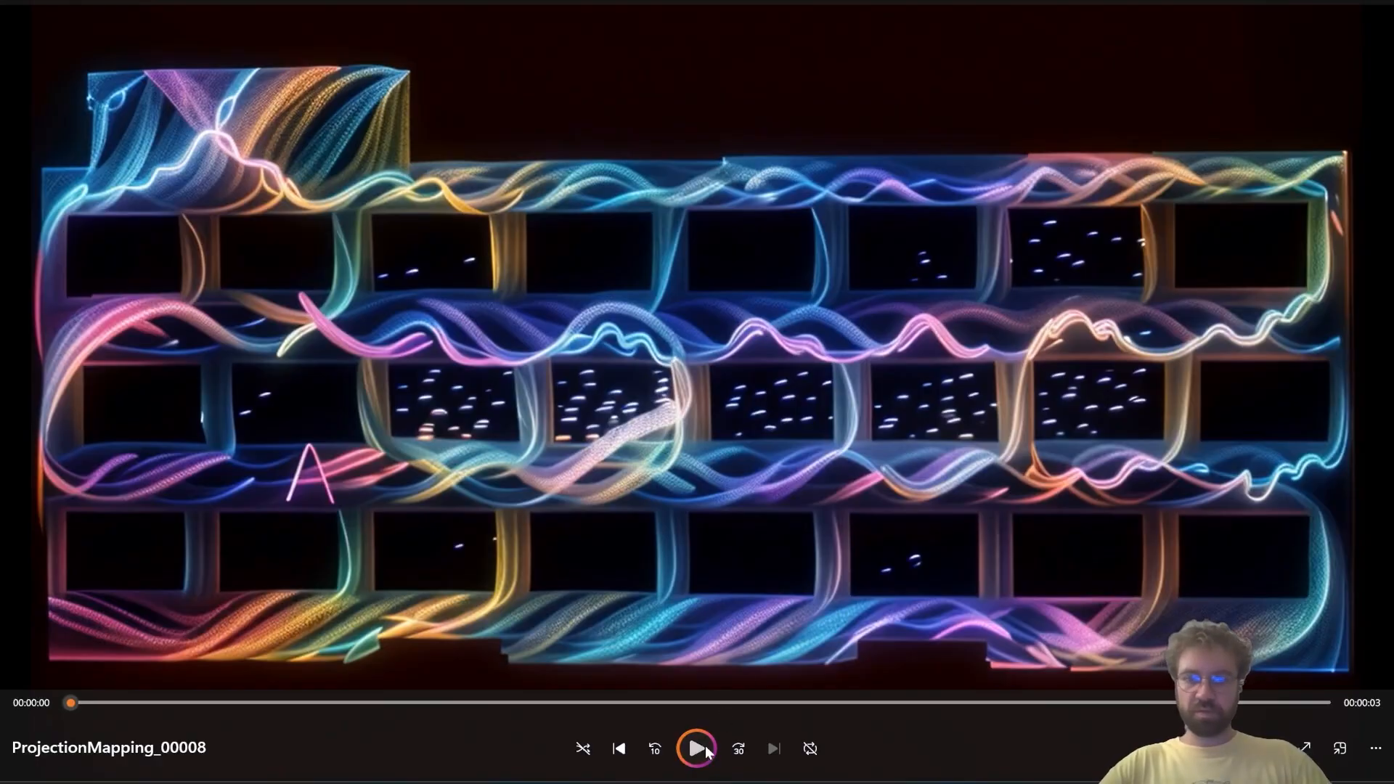
{"action": "left_click", "coordinate": [705, 747]}
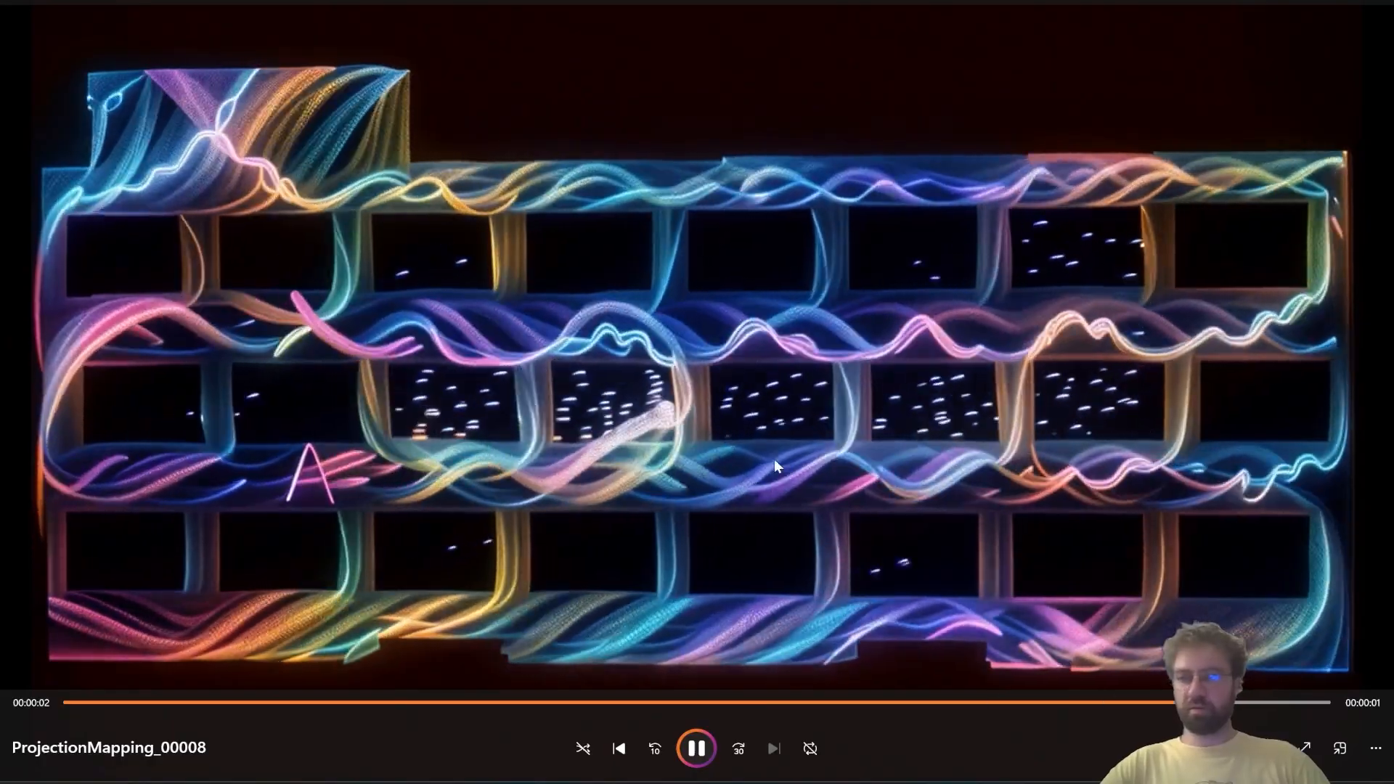
{"action": "key", "text": "space"}
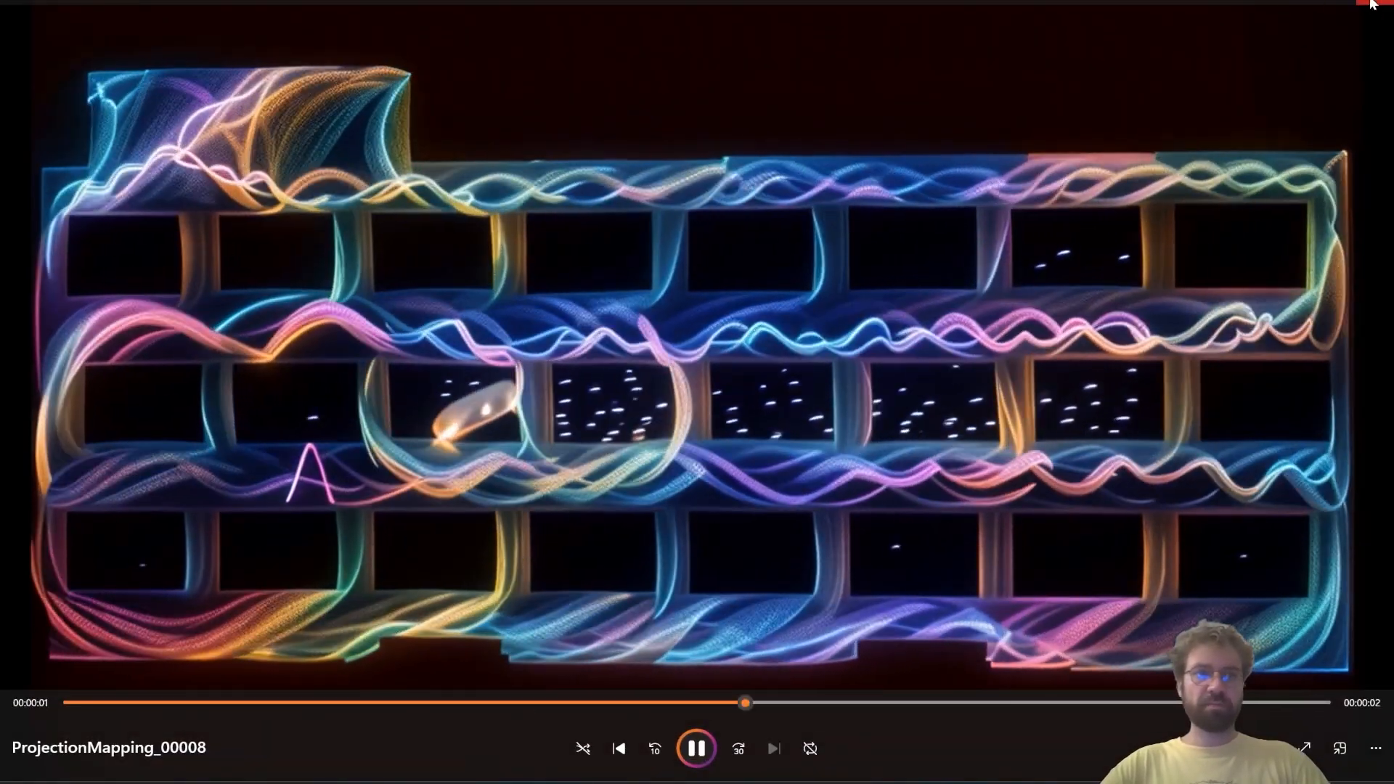
{"action": "left_click", "coordinate": [1371, 4]}
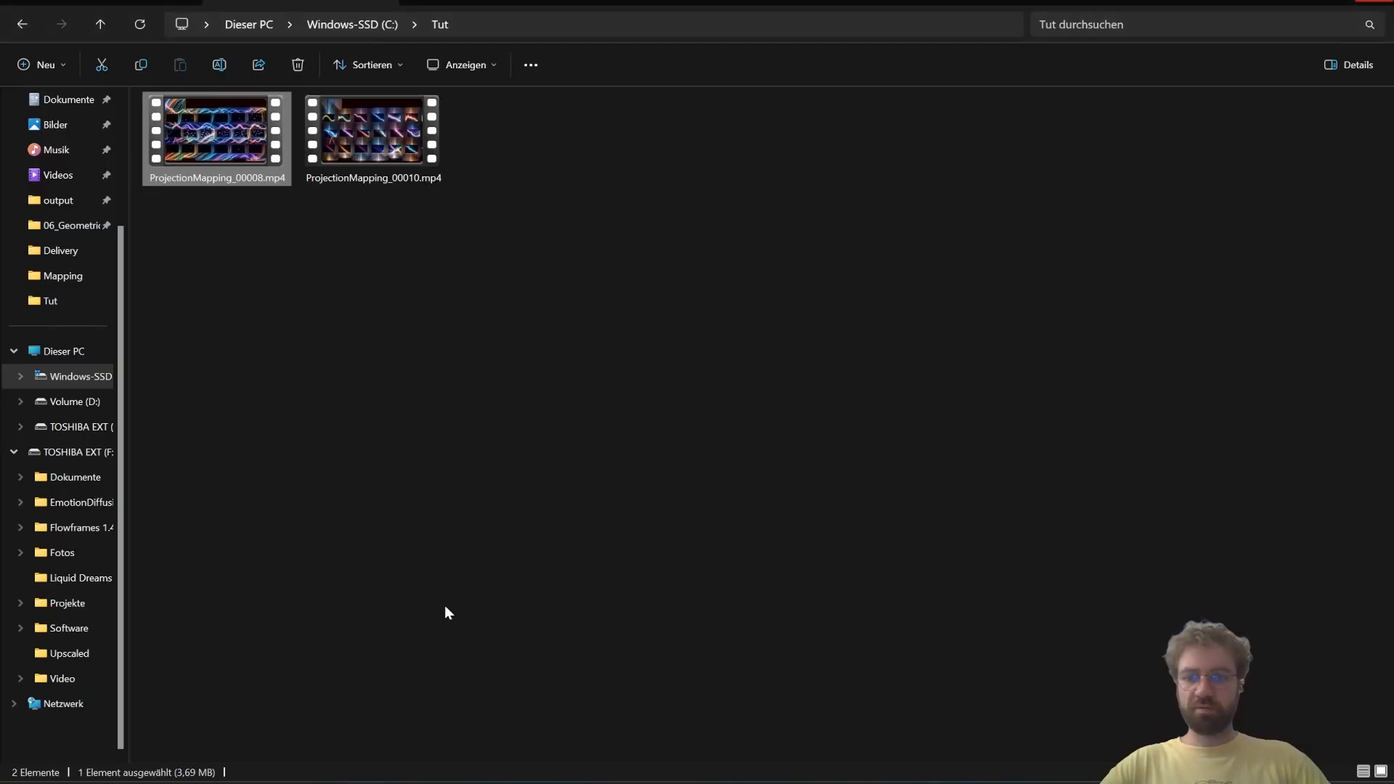
Launch Flowframes and place its window clear of the video files in the Tut folder.
{"action": "key", "text": "super"}
{"action": "type", "text": "flow"}
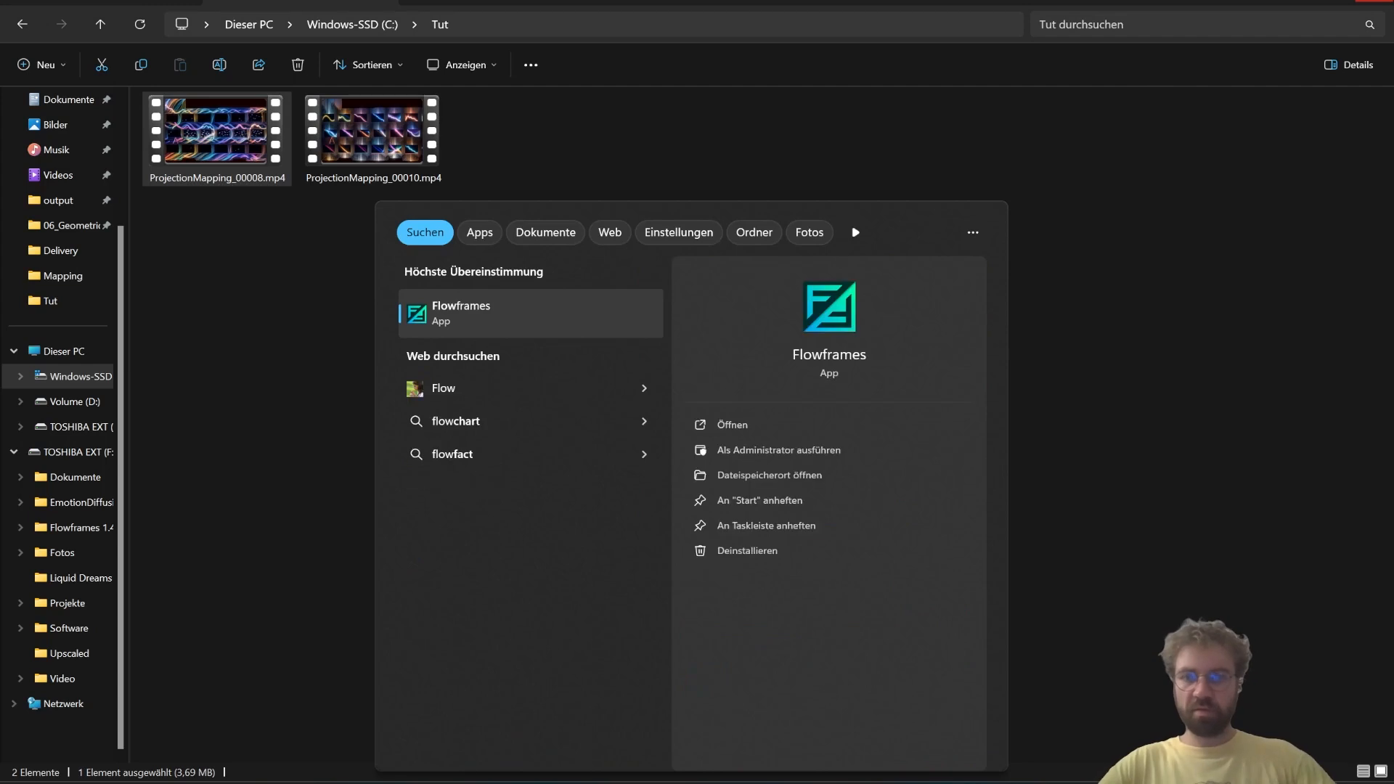
{"action": "left_click", "coordinate": [477, 304]}
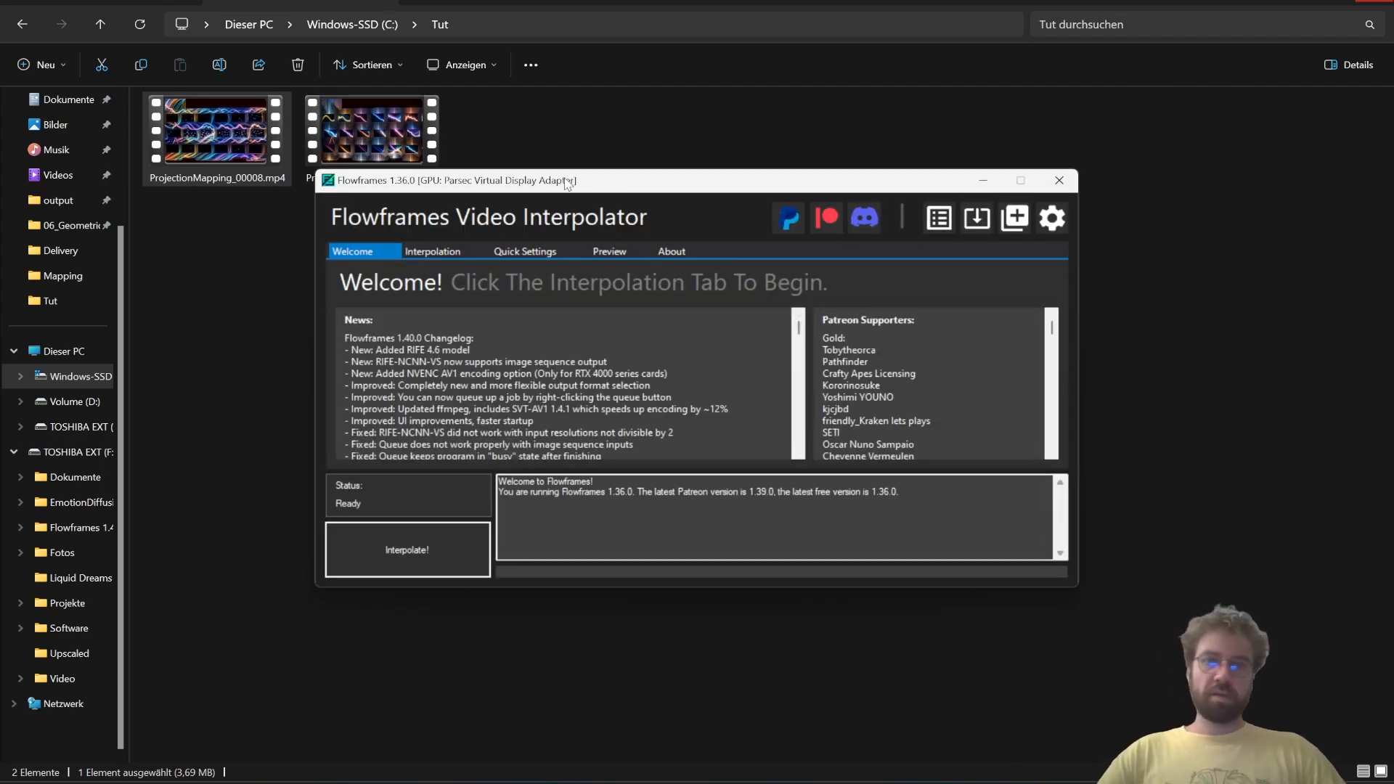
{"action": "left_click_drag", "start_coordinate": [584, 182], "coordinate": [736, 63]}
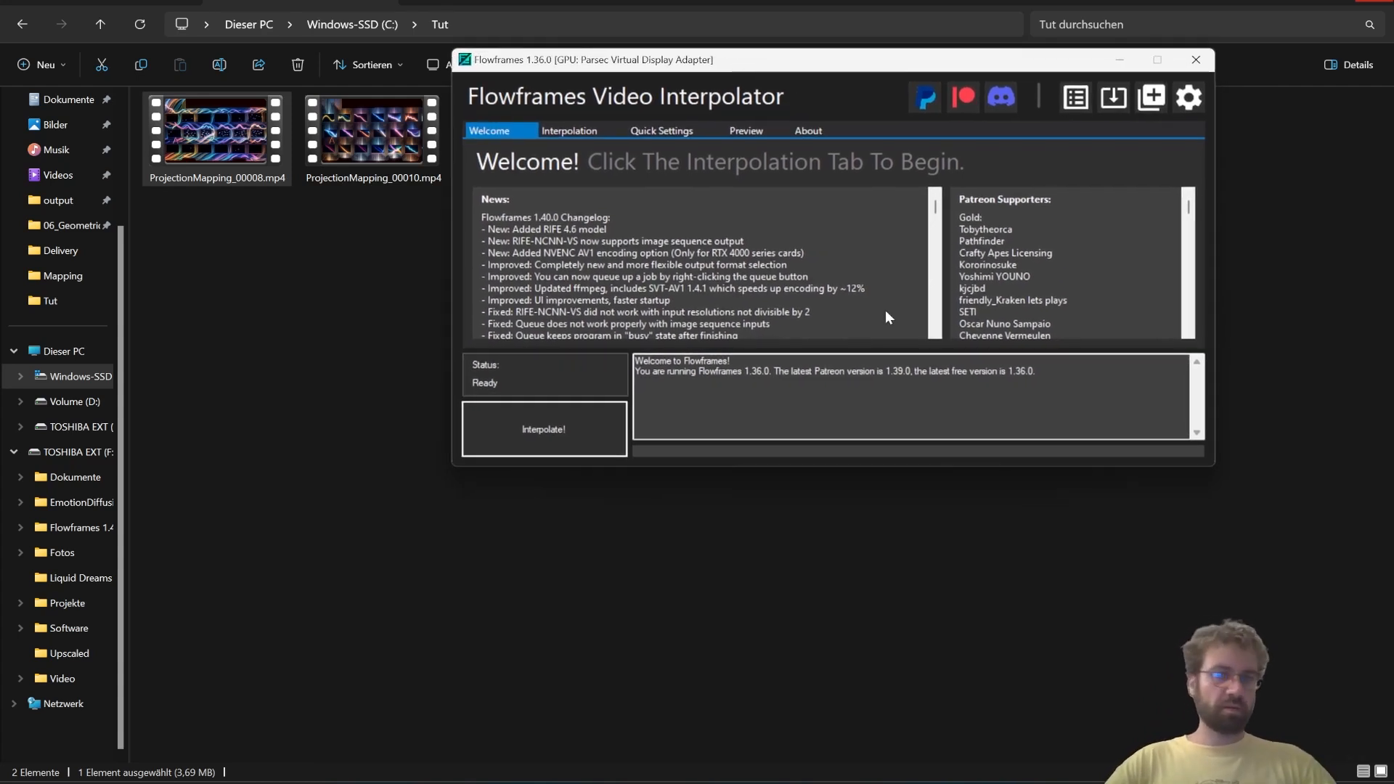
{"action": "left_click_drag", "start_coordinate": [703, 67], "coordinate": [620, 276]}
Load ProjectionMapping_00008.mp4 as the input video in the interpolation settings.
{"action": "left_click", "coordinate": [546, 265]}
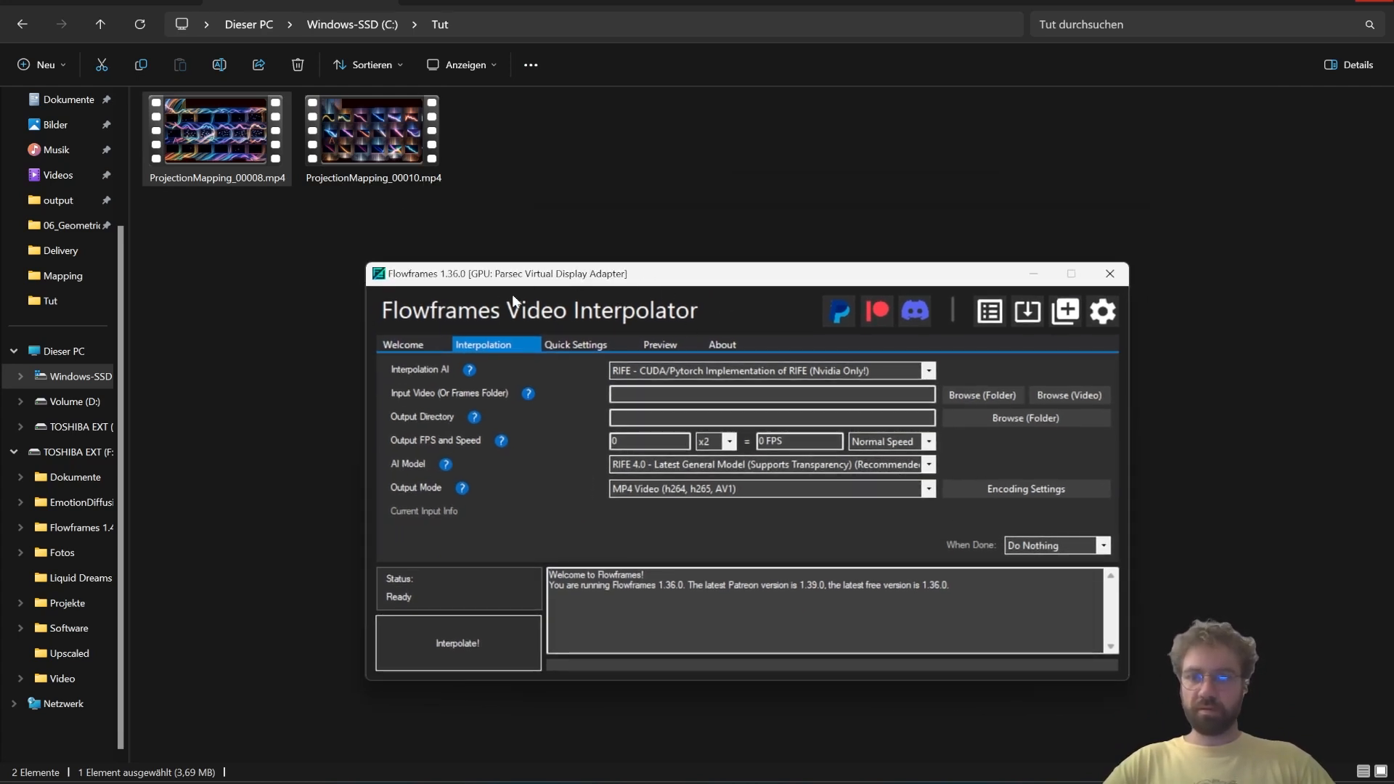
{"action": "left_click_drag", "start_coordinate": [246, 164], "coordinate": [533, 344]}
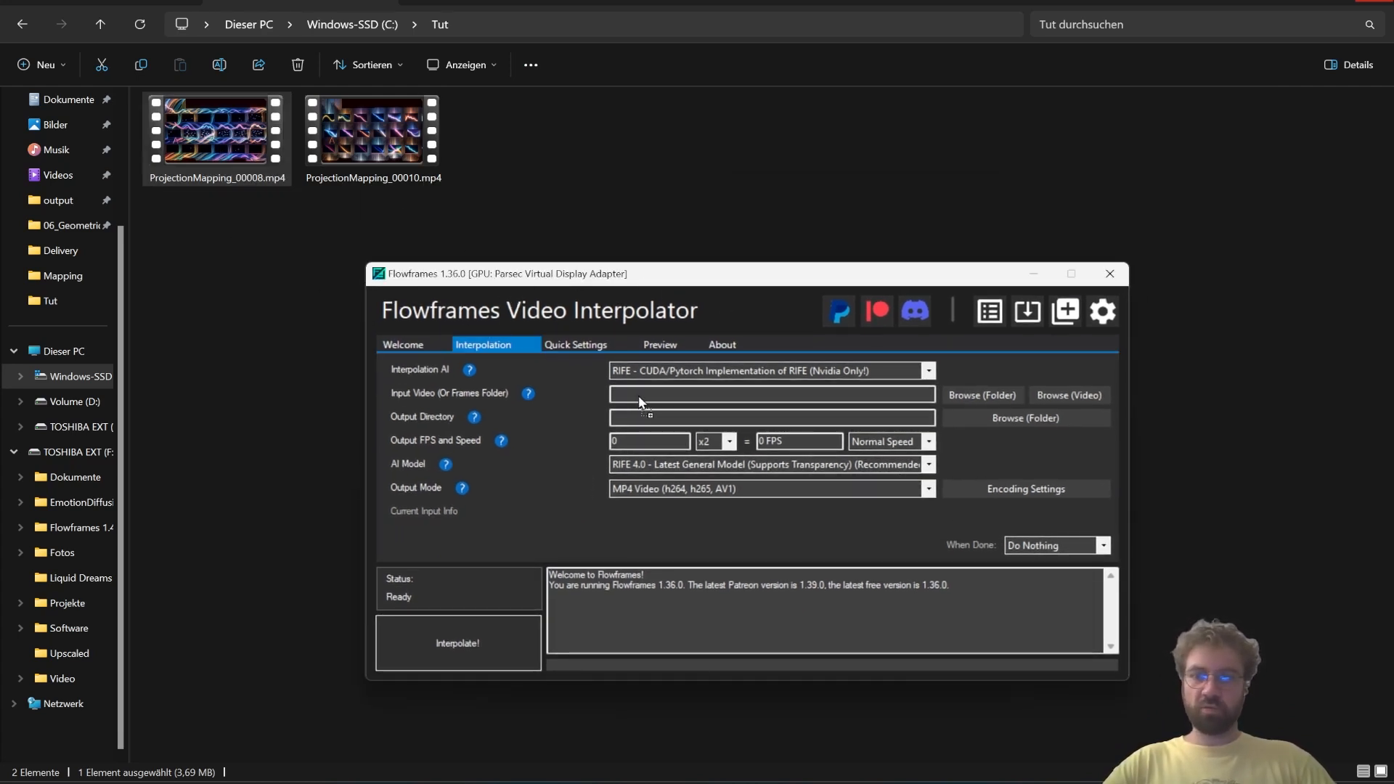
{"action": "left_click_drag", "start_coordinate": [639, 402], "coordinate": [641, 402]}
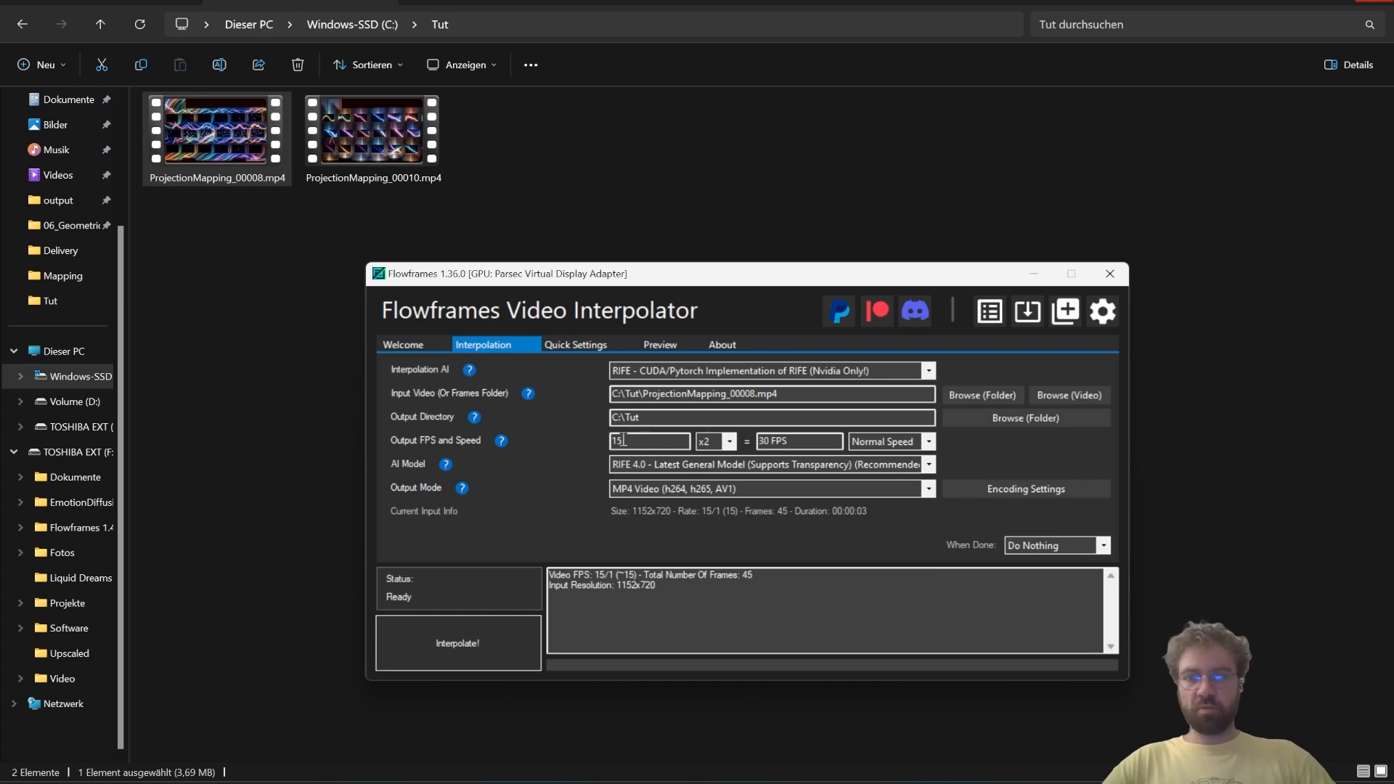
Set the output frame rate multiplier to x4 and the output speed to 2x Slowmo.
{"action": "left_click", "coordinate": [717, 442]}
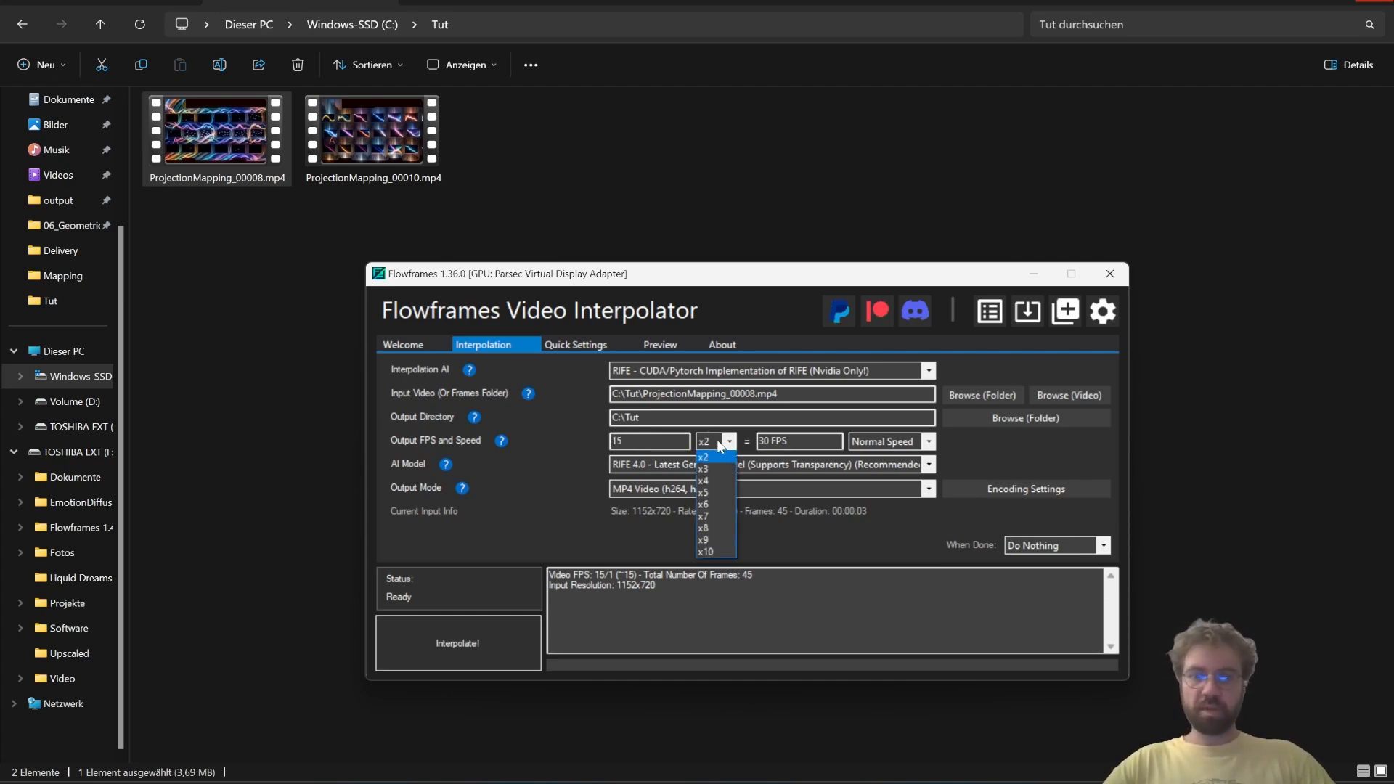
{"action": "left_click", "coordinate": [715, 476]}
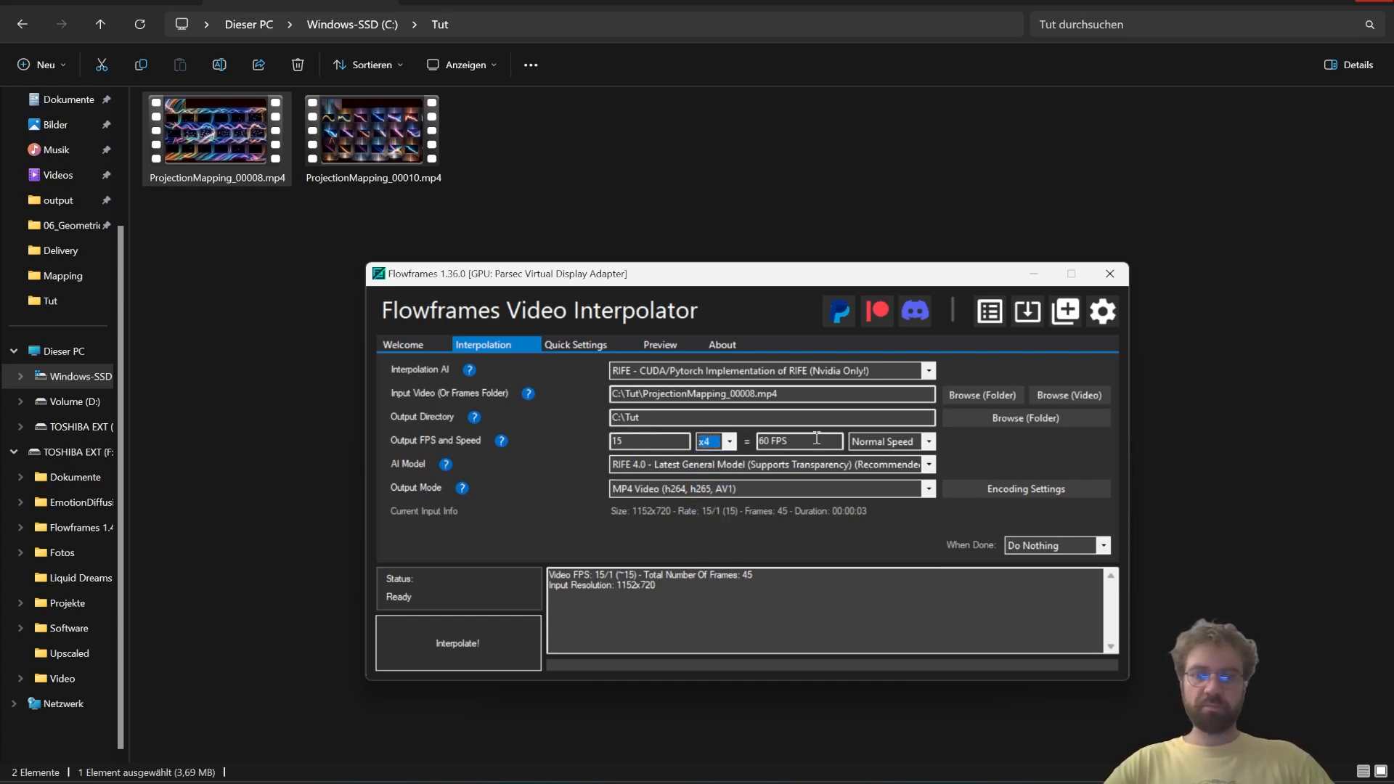
{"action": "left_click", "coordinate": [878, 444]}
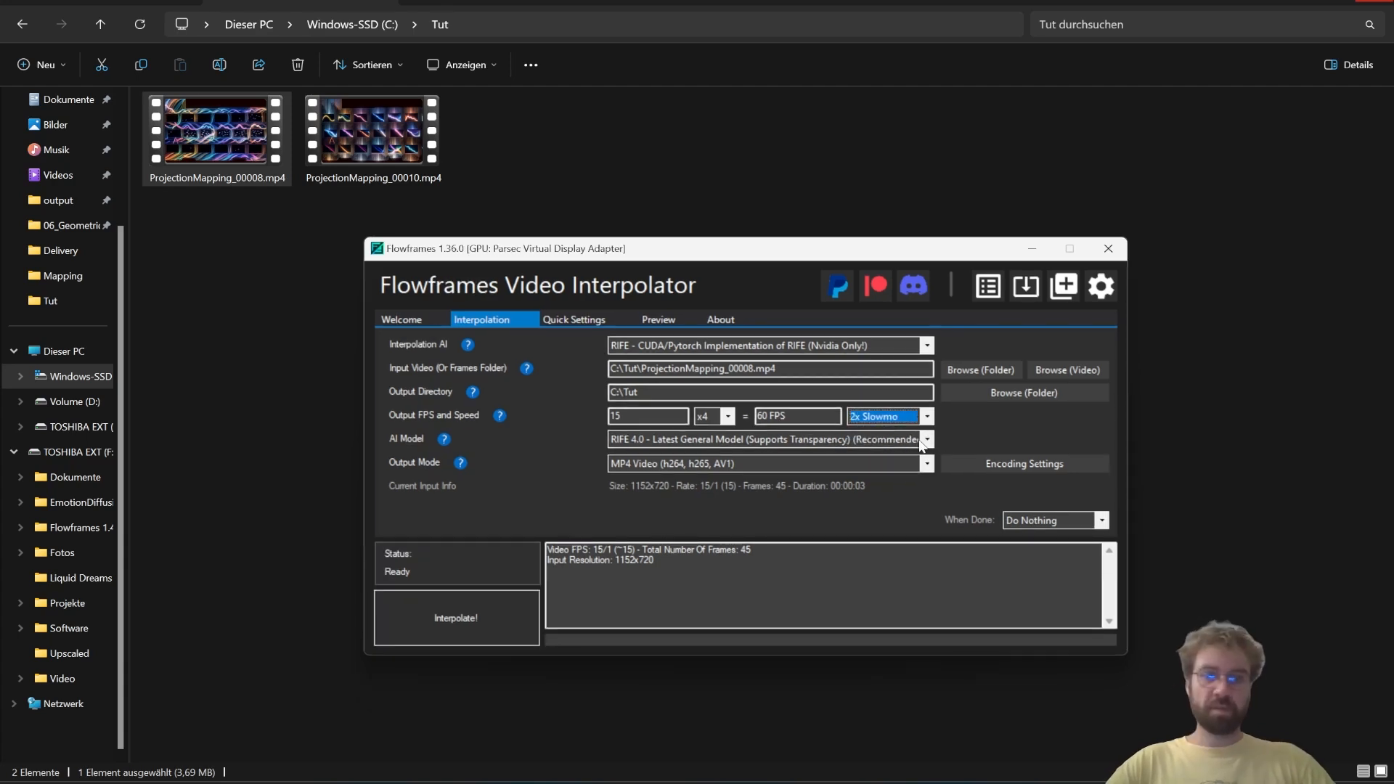
Run the interpolation of ProjectionMapping_00008.mp4, wait for it to finish, and minimize Flowframes.
{"action": "left_click", "coordinate": [469, 617]}
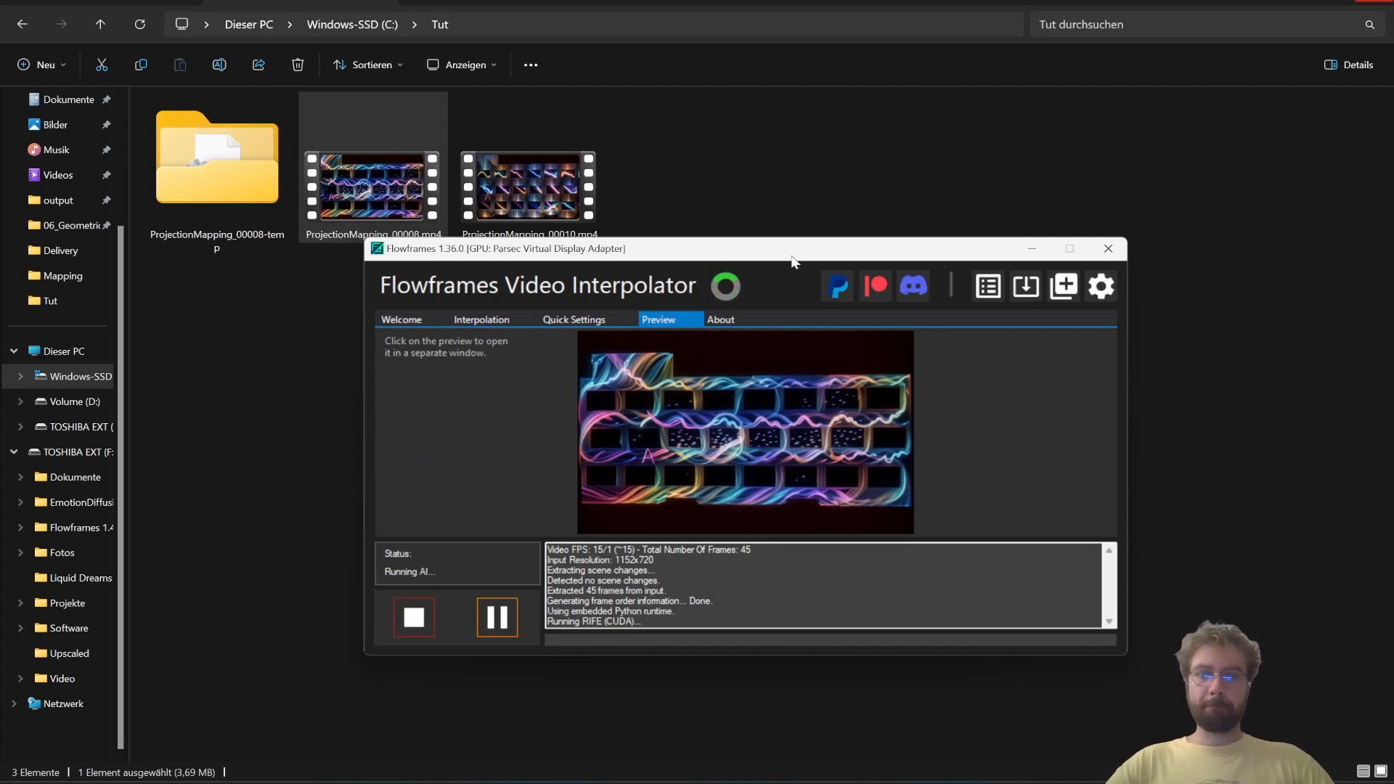
{"action": "left_click_drag", "start_coordinate": [797, 258], "coordinate": [680, 318]}
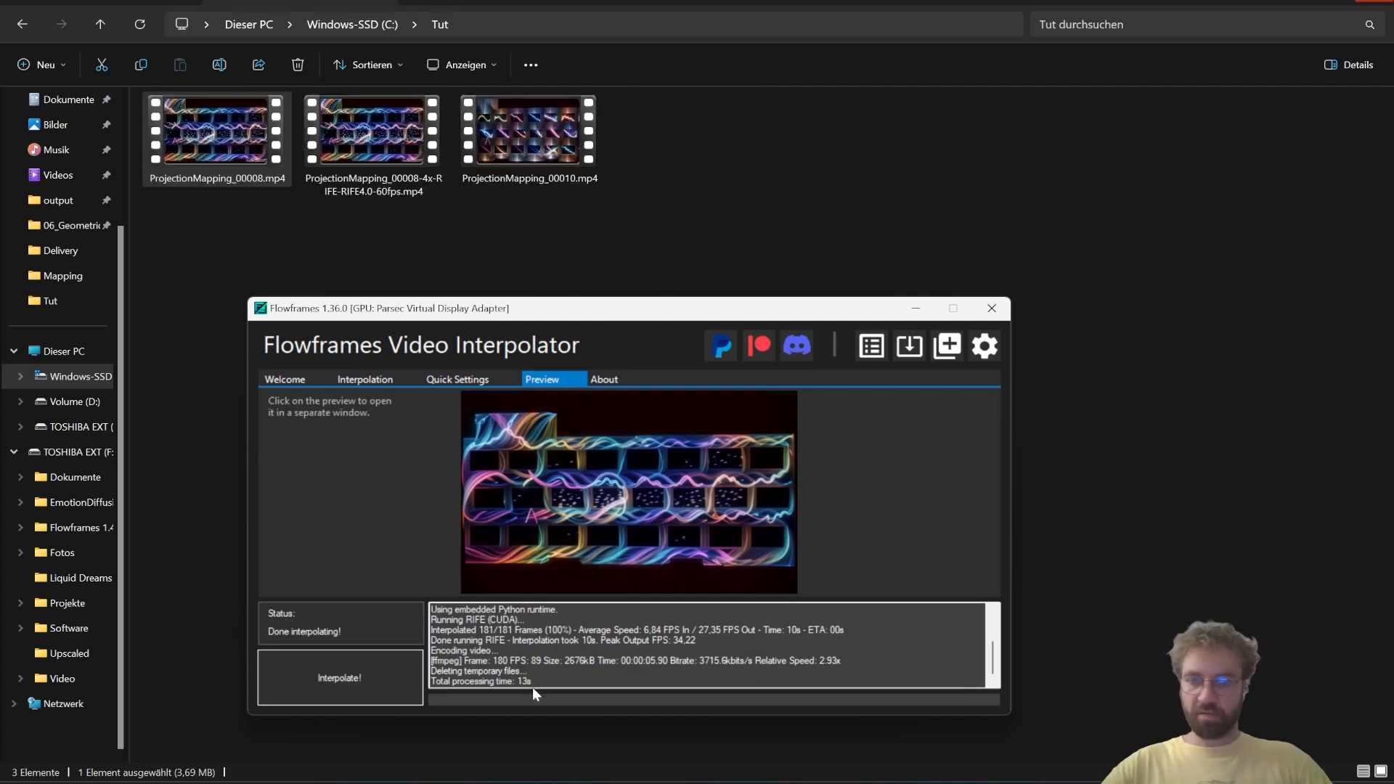
{"action": "left_click", "coordinate": [913, 311]}
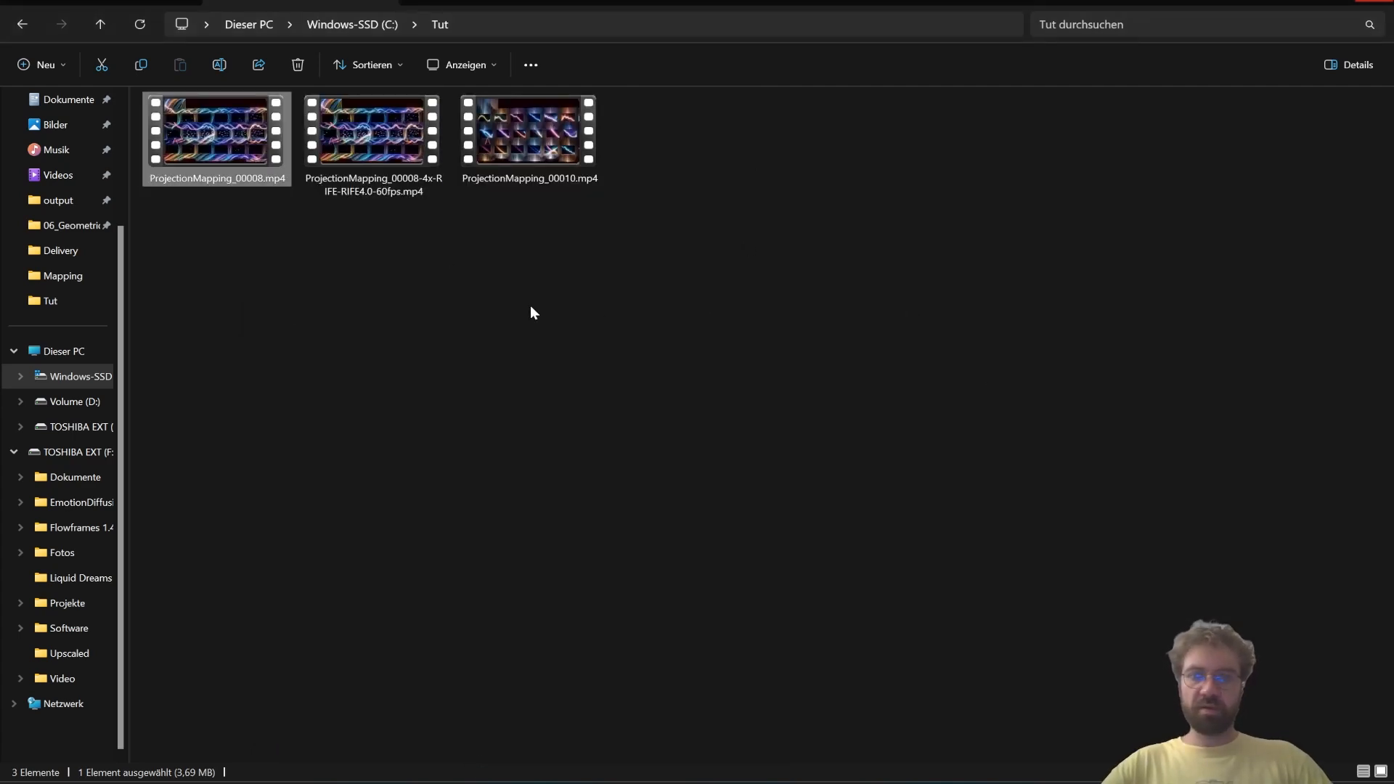
Open the original ProjectionMapping_00008.mp4 from the Tut folder and move its player window.
{"action": "right_click", "coordinate": [223, 133]}
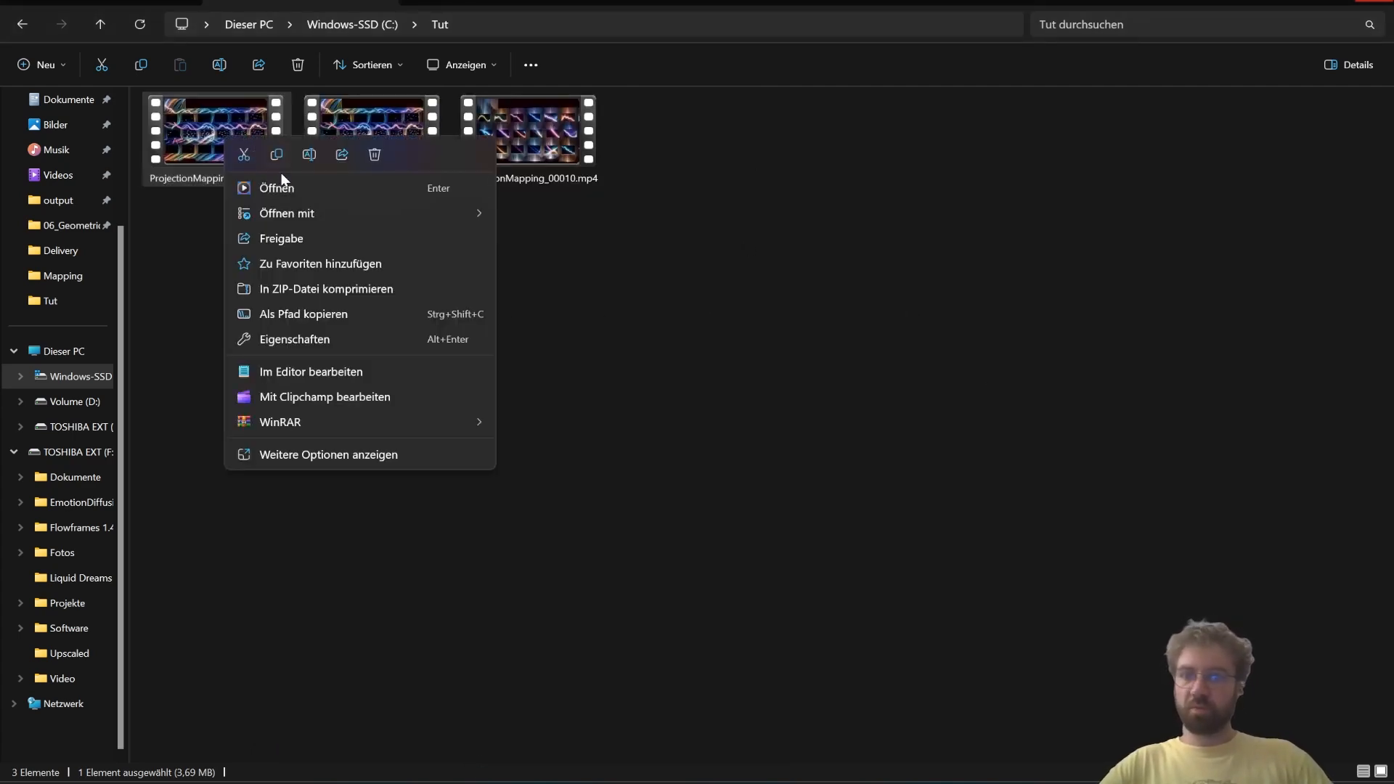
{"action": "left_click", "coordinate": [296, 192]}
{"action": "left_click_drag", "start_coordinate": [709, 9], "coordinate": [820, 194]}
Open ProjectionMapping_00008-4x-RIFE-RIFE4.0-60fps.mp4 in a second player and arrange it side by side with the original video.
{"action": "left_click", "coordinate": [340, 135]}
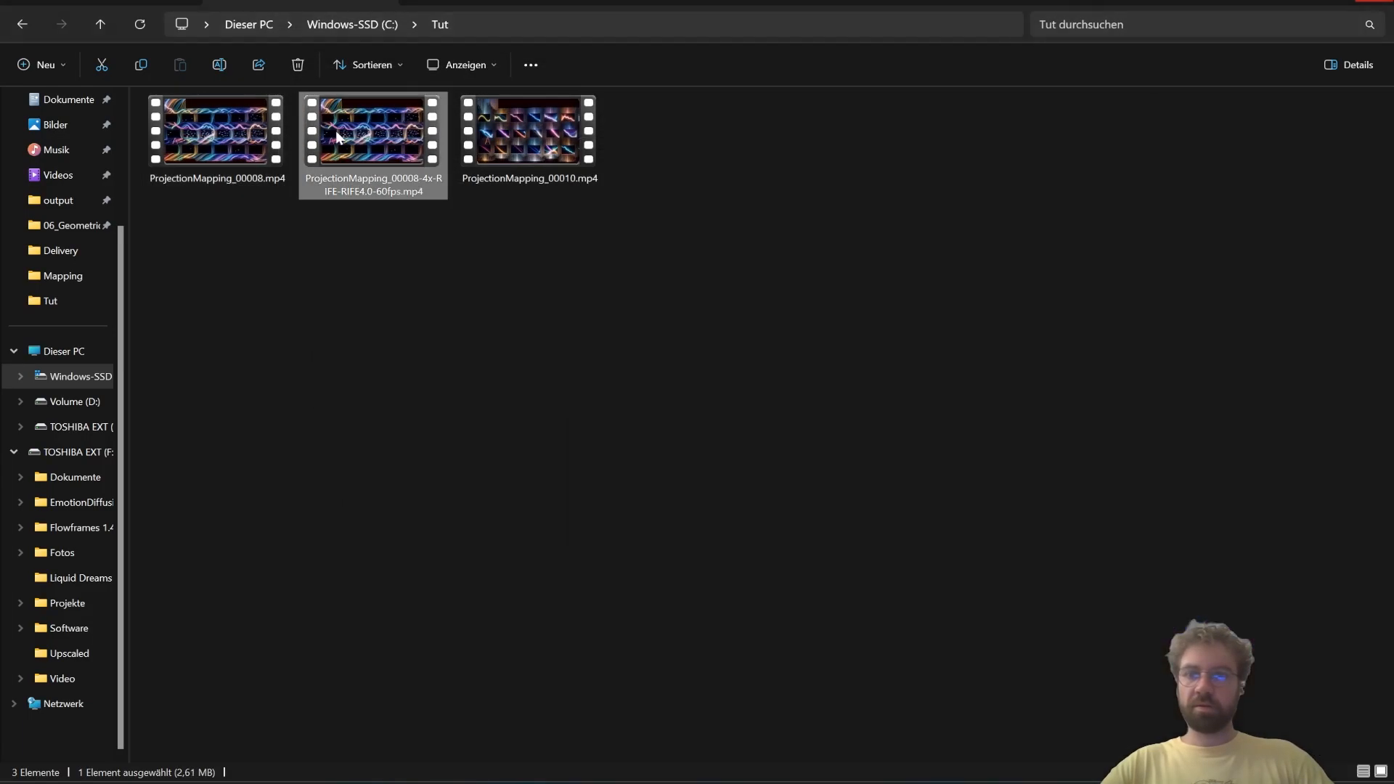
{"action": "right_click", "coordinate": [338, 134]}
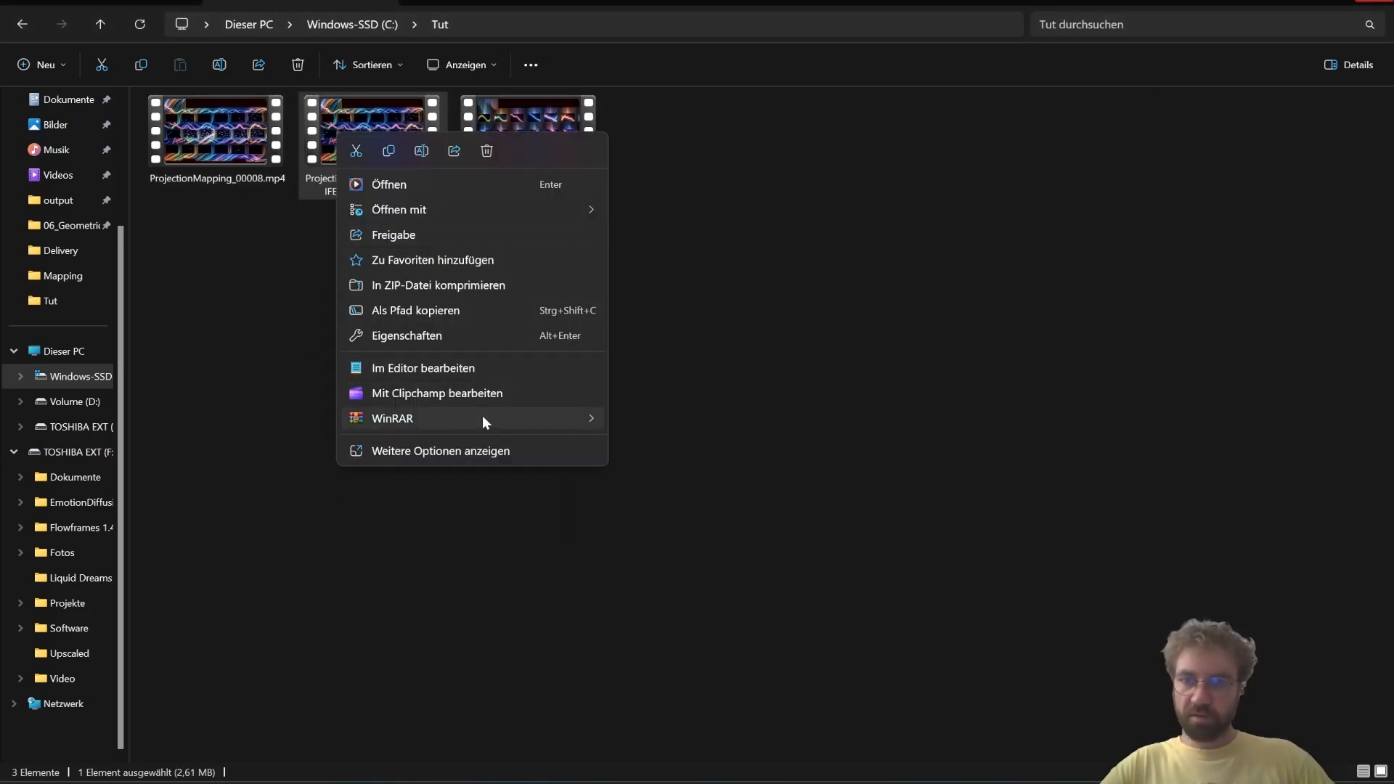
{"action": "mouse_move", "coordinate": [534, 211]}
{"action": "left_click", "coordinate": [682, 336]}
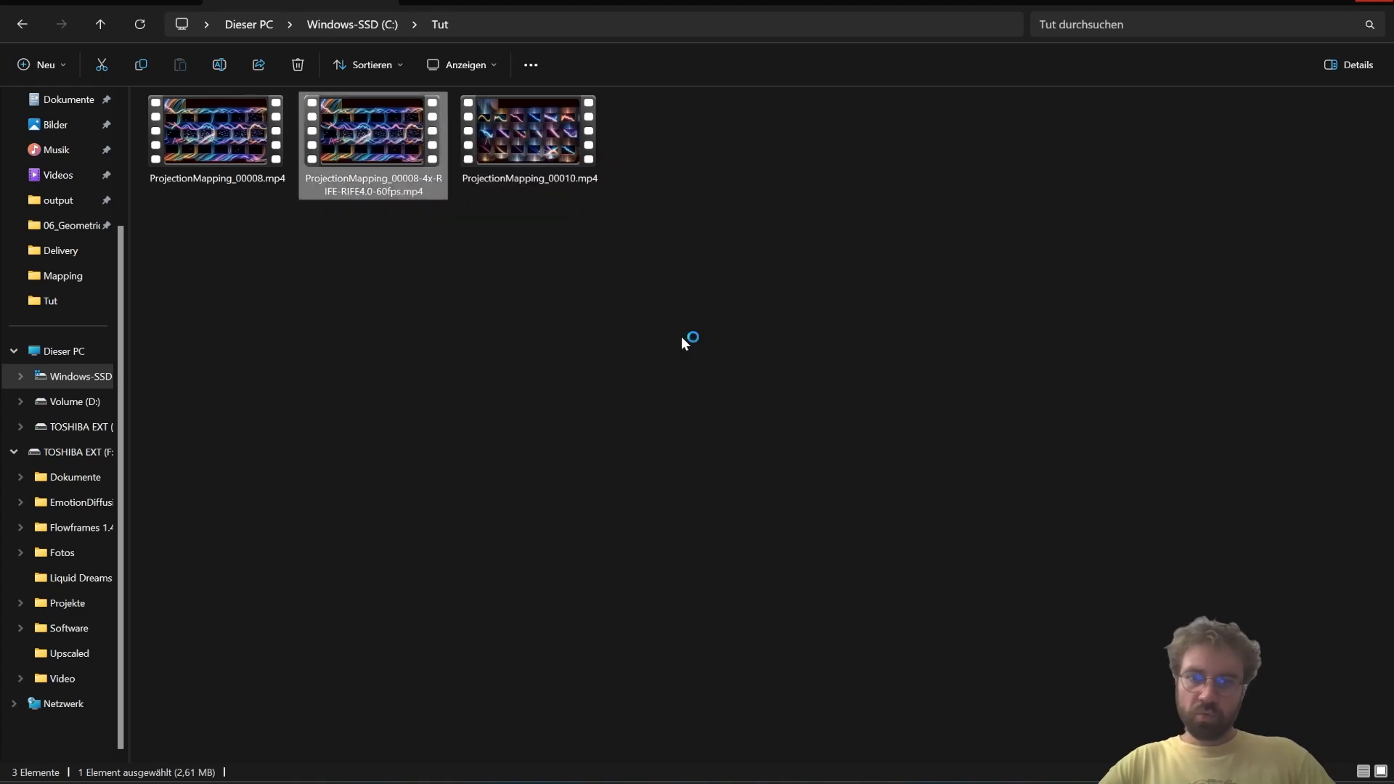
{"action": "left_click_drag", "start_coordinate": [411, 1], "coordinate": [1, 324]}
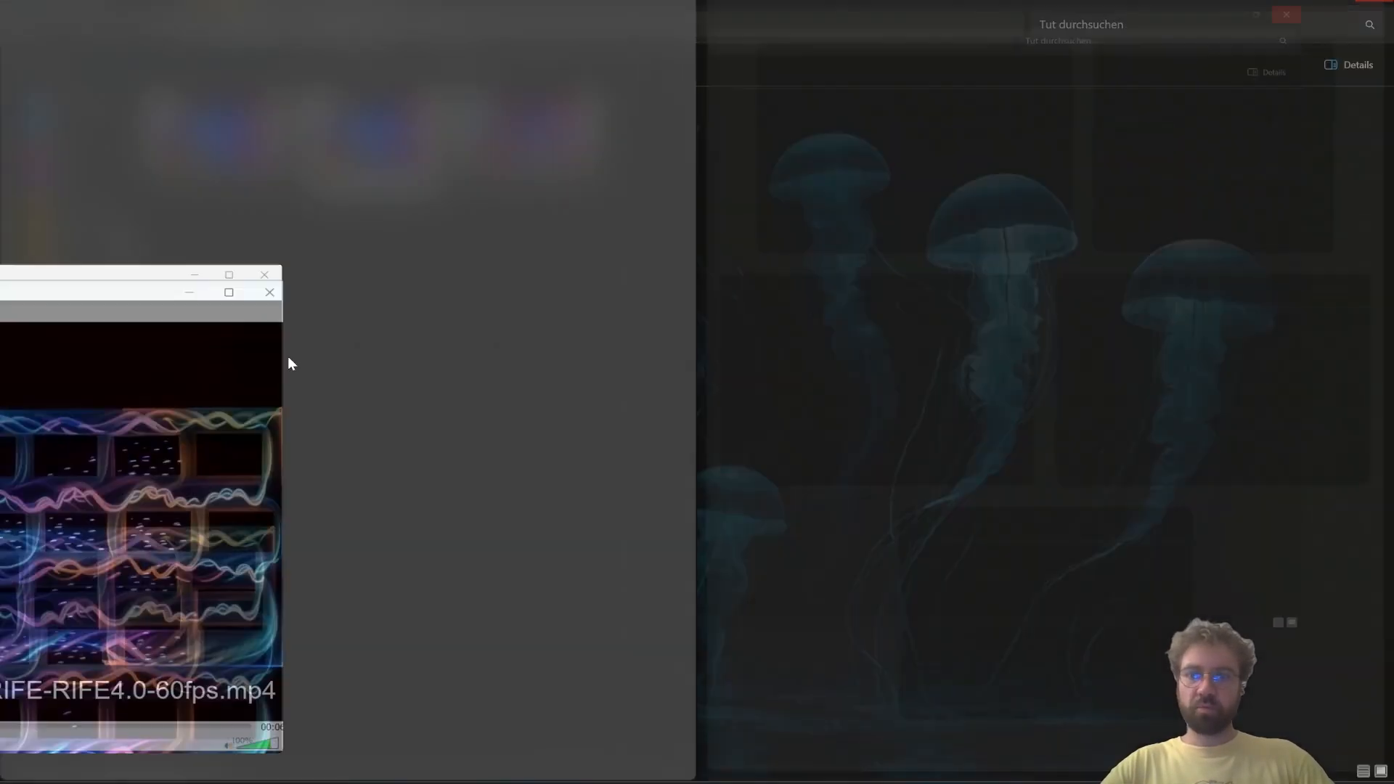
{"action": "left_click", "coordinate": [1209, 211]}
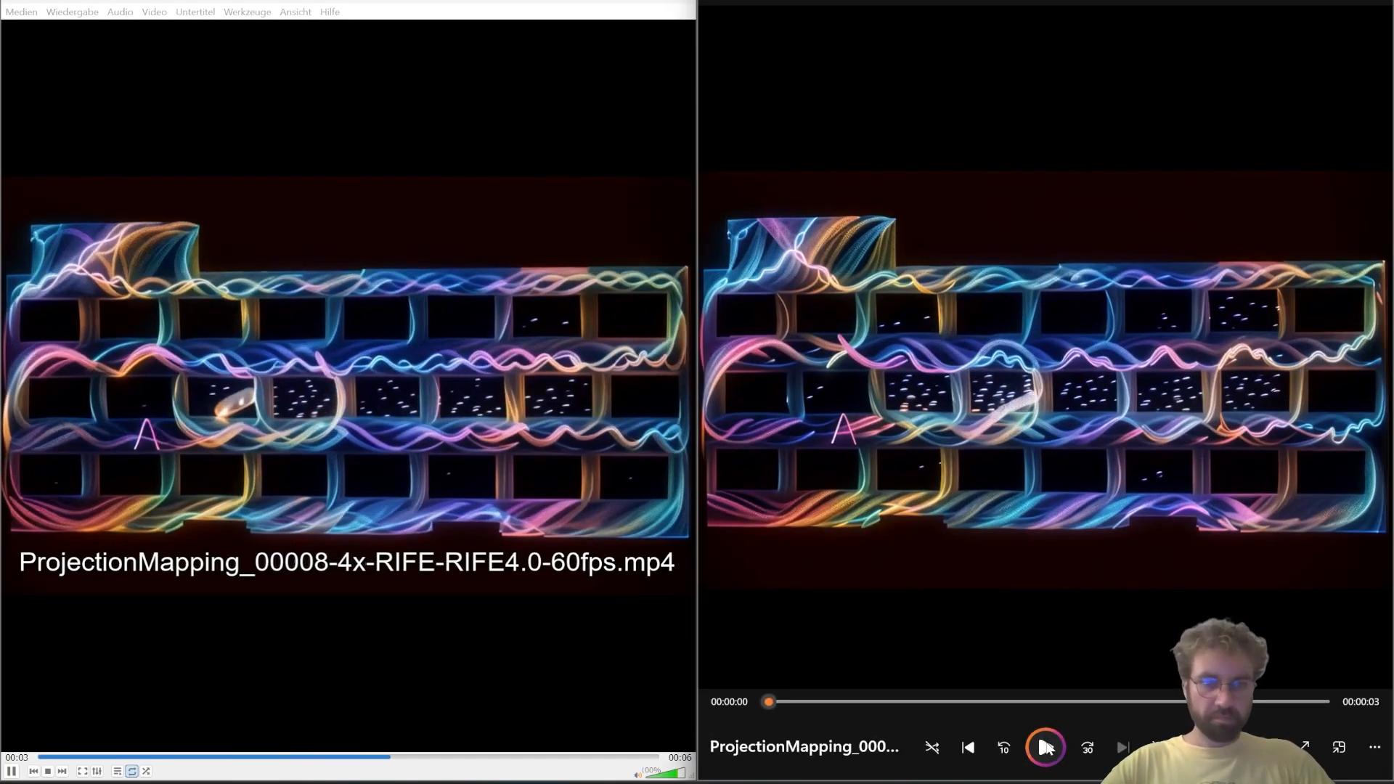
Play the original alongside the interpolated video to compare their motion, then close both players.
{"action": "left_click", "coordinate": [1047, 748]}
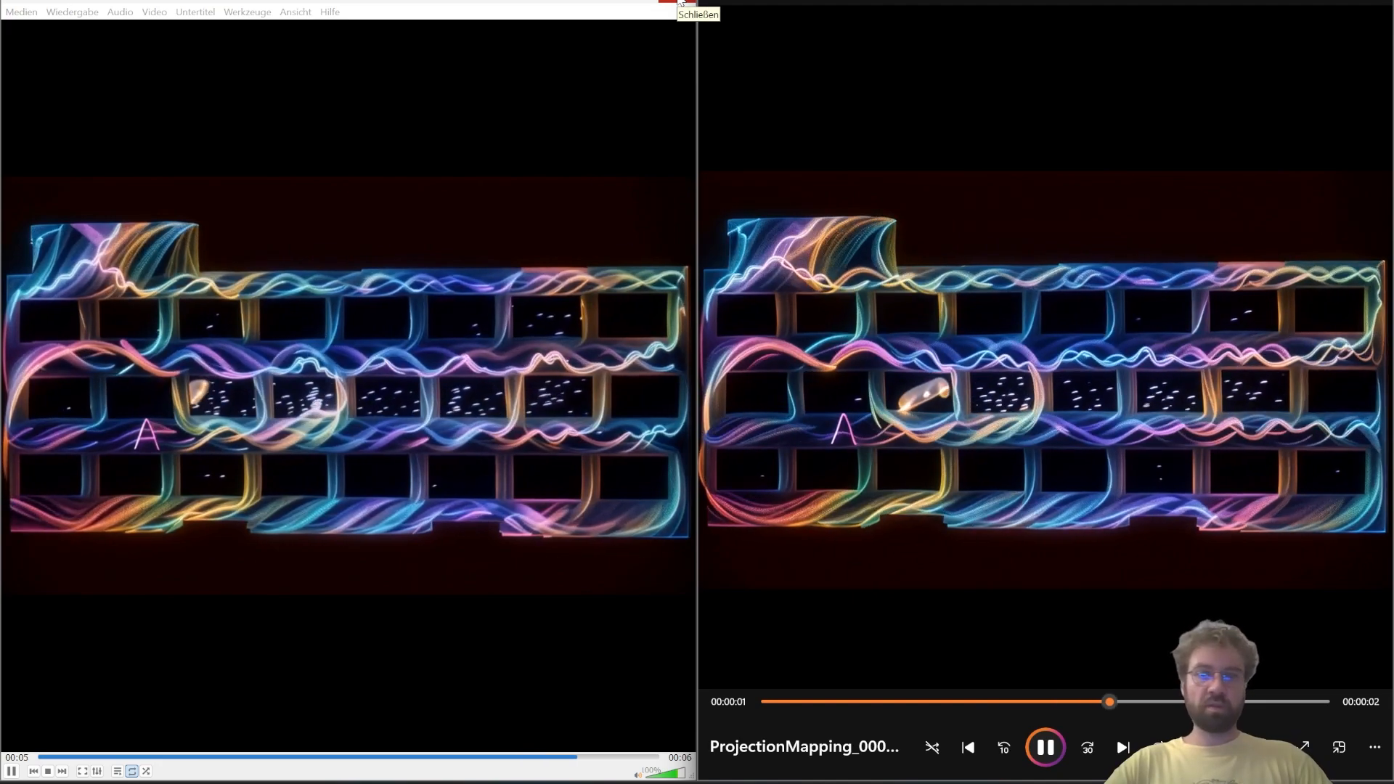
{"action": "left_click", "coordinate": [681, 3]}
{"action": "left_click", "coordinate": [1334, 6]}
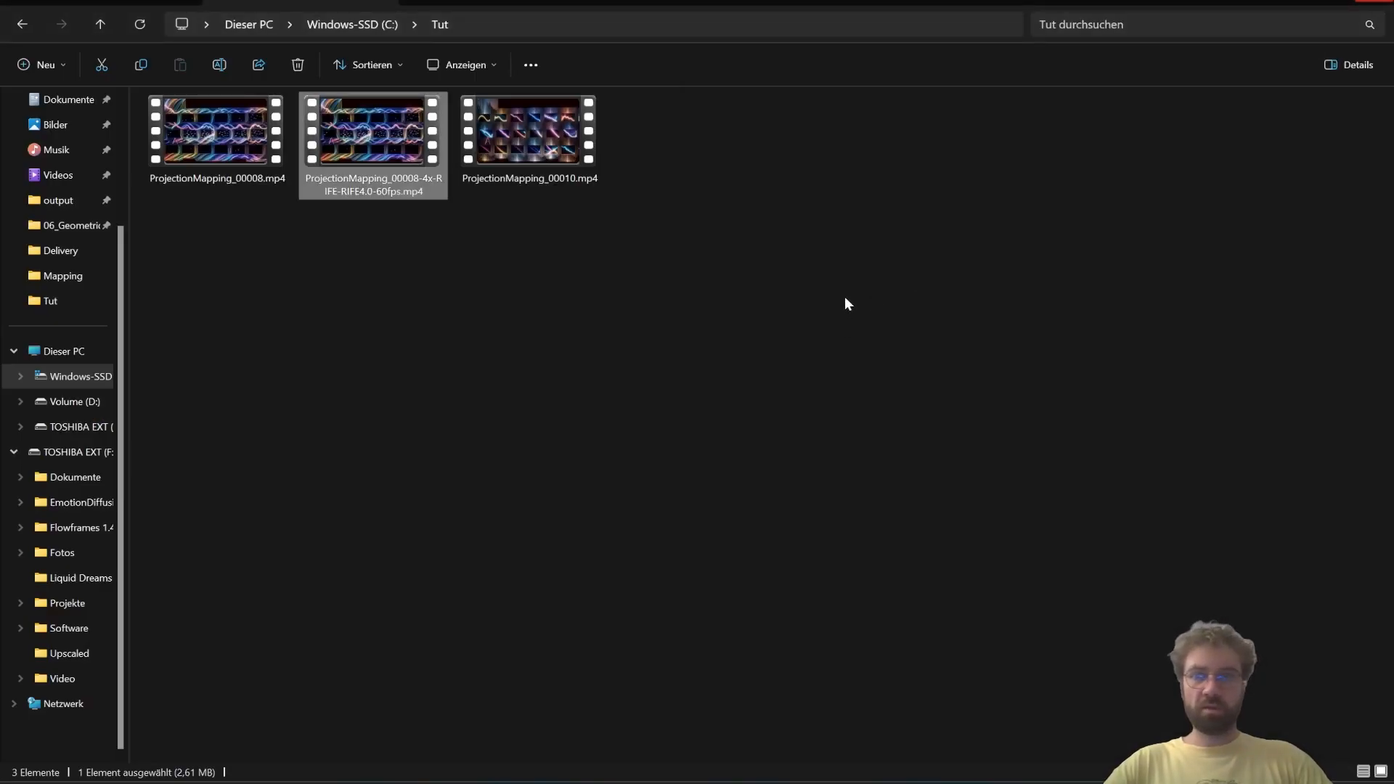
Queue ProjectionMapping_00010.mp4 and ProjectionMapping_00008.mp4 for batch processing in Flowframes, then close the queue and the program without starting.
{"action": "key", "text": "alt+Tab"}
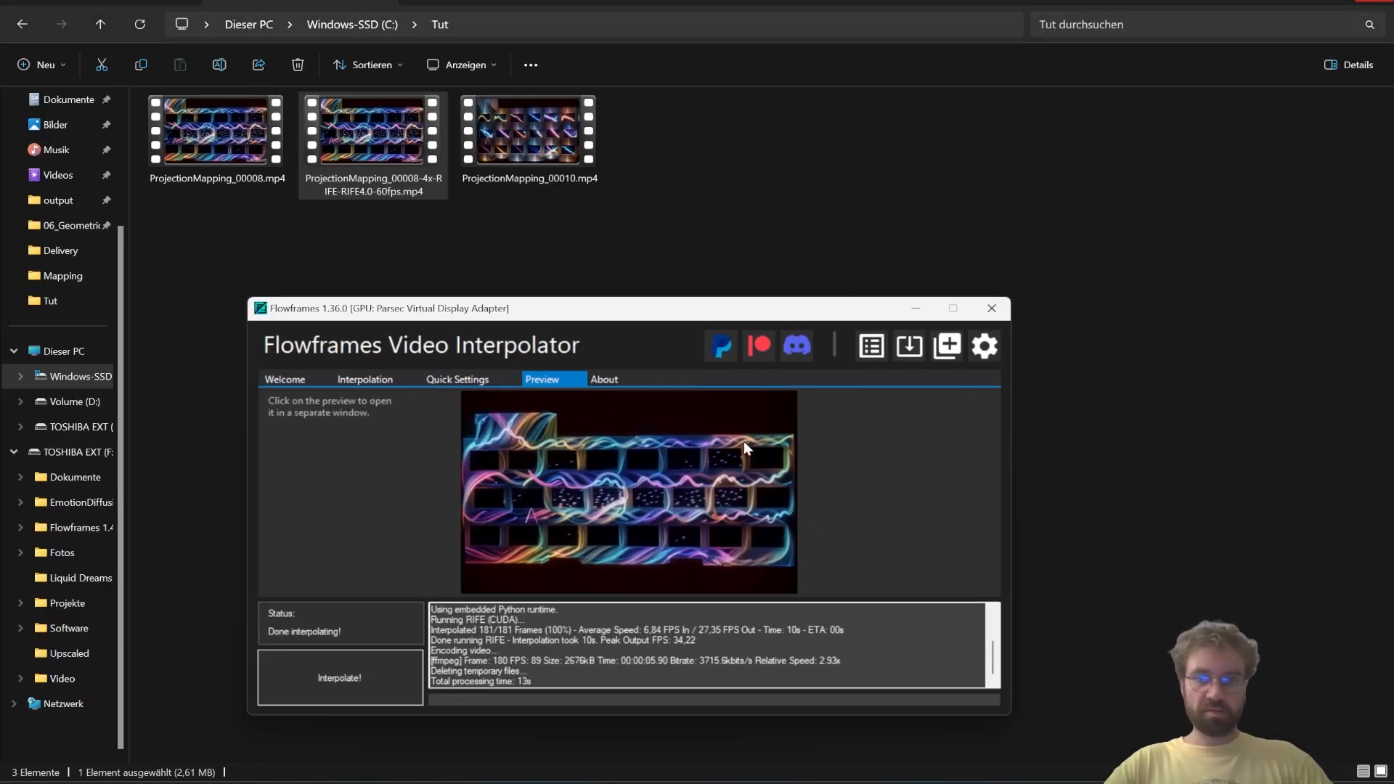
{"action": "left_click", "coordinate": [396, 382]}
{"action": "left_click_drag", "start_coordinate": [669, 314], "coordinate": [827, 212]}
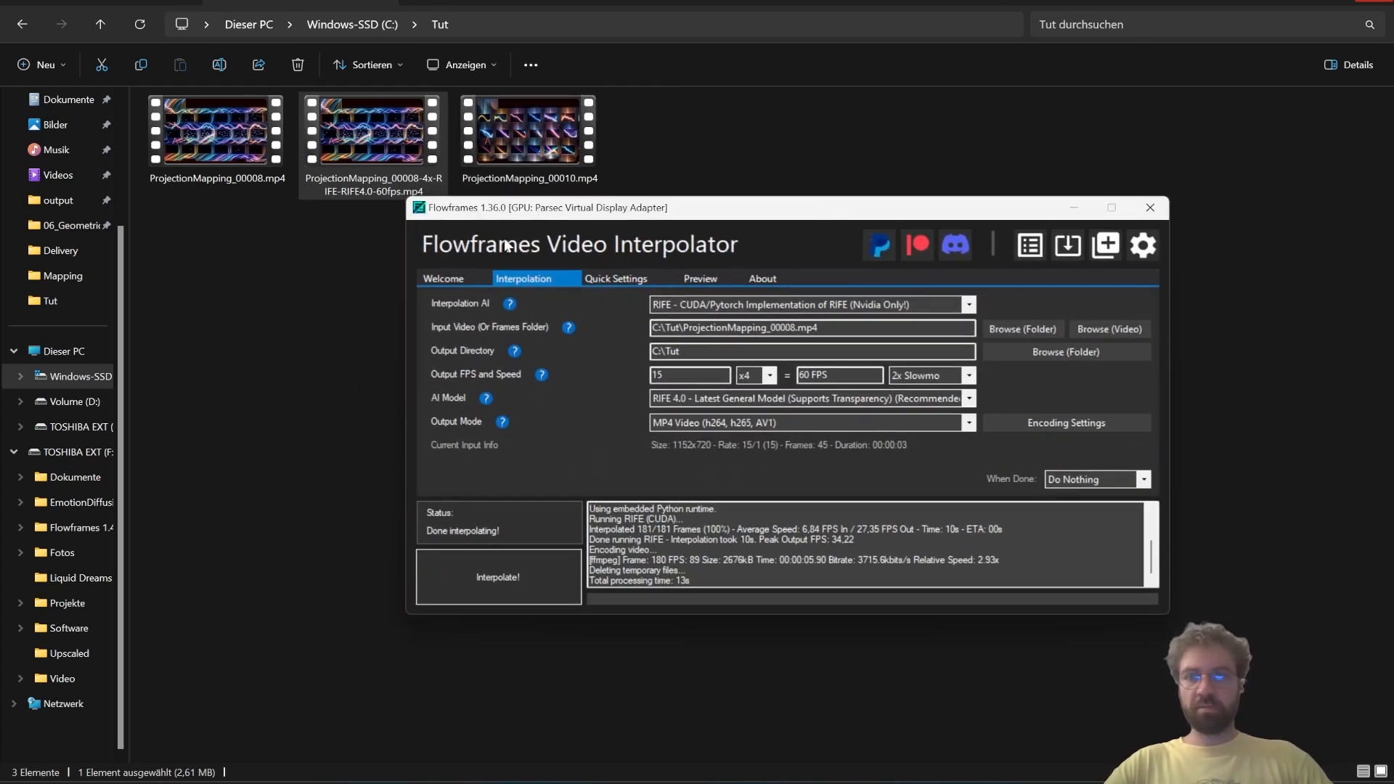
{"action": "left_click_drag", "start_coordinate": [527, 202], "coordinate": [547, 213]}
{"action": "left_click", "coordinate": [546, 148]}
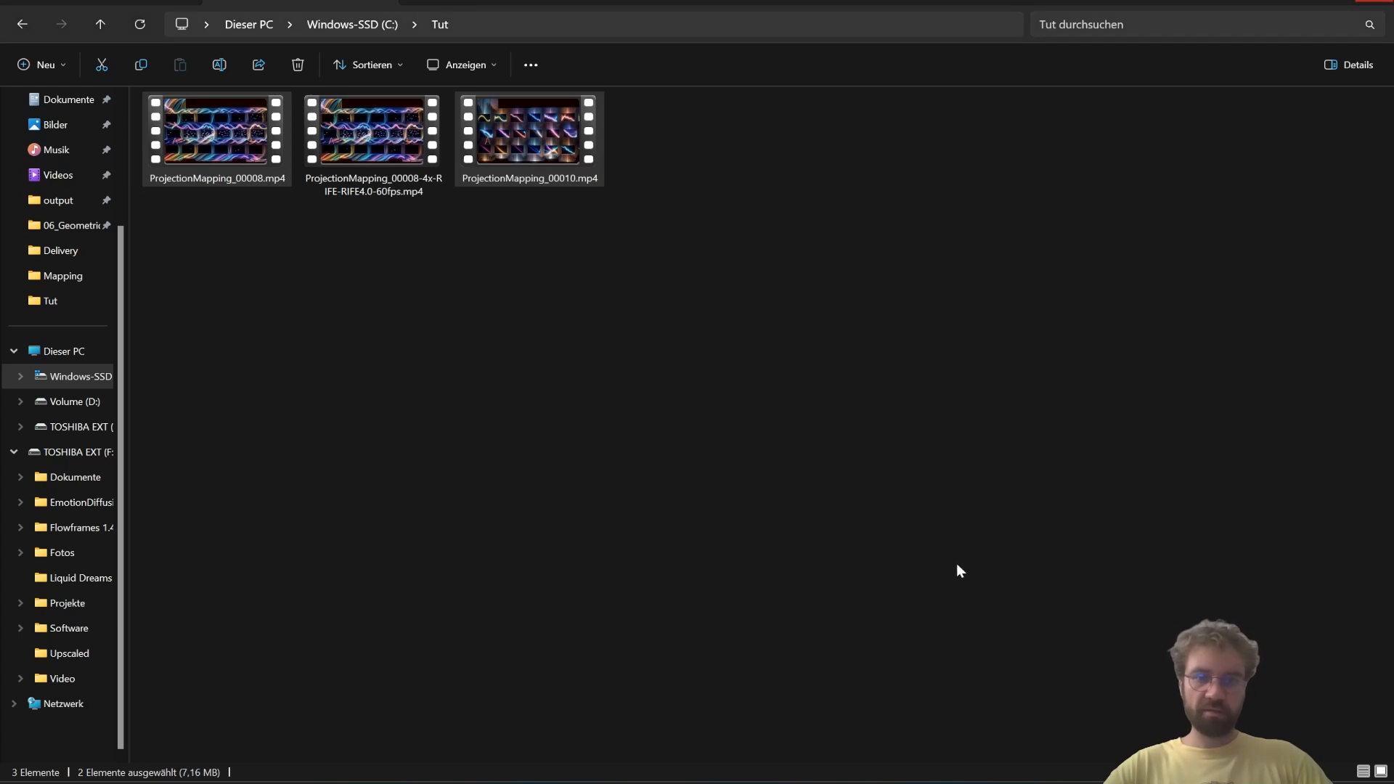
{"action": "key", "text": "alt+Tab"}
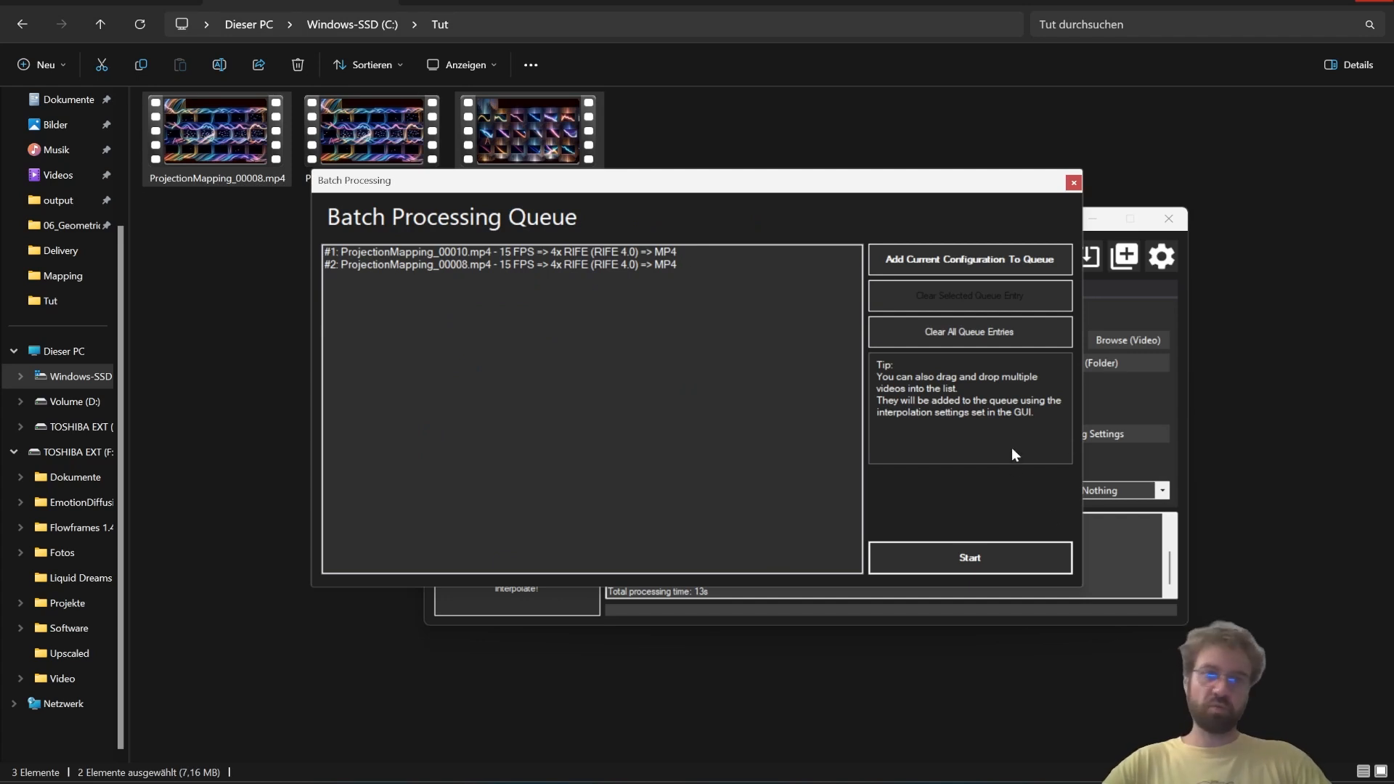
{"action": "left_click", "coordinate": [1074, 183]}
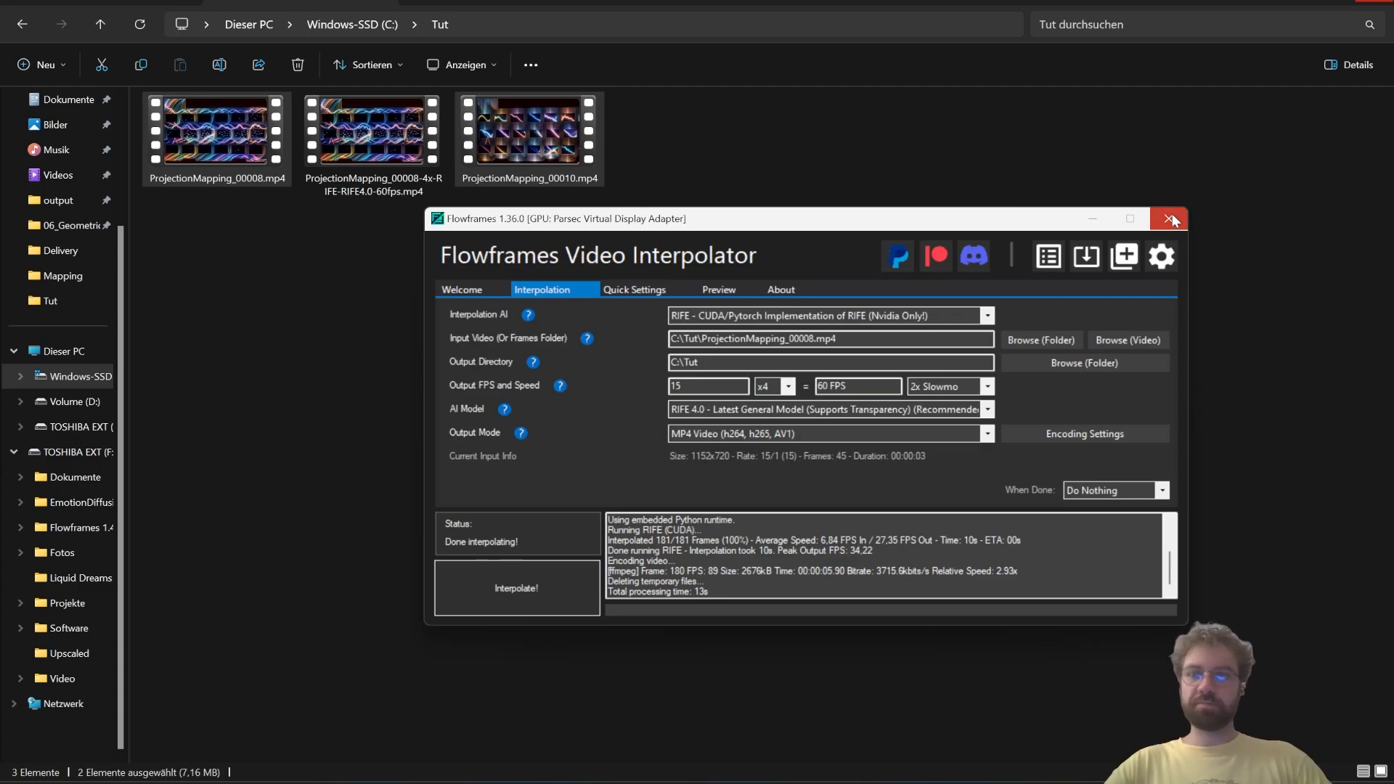
{"action": "left_click", "coordinate": [1171, 218]}
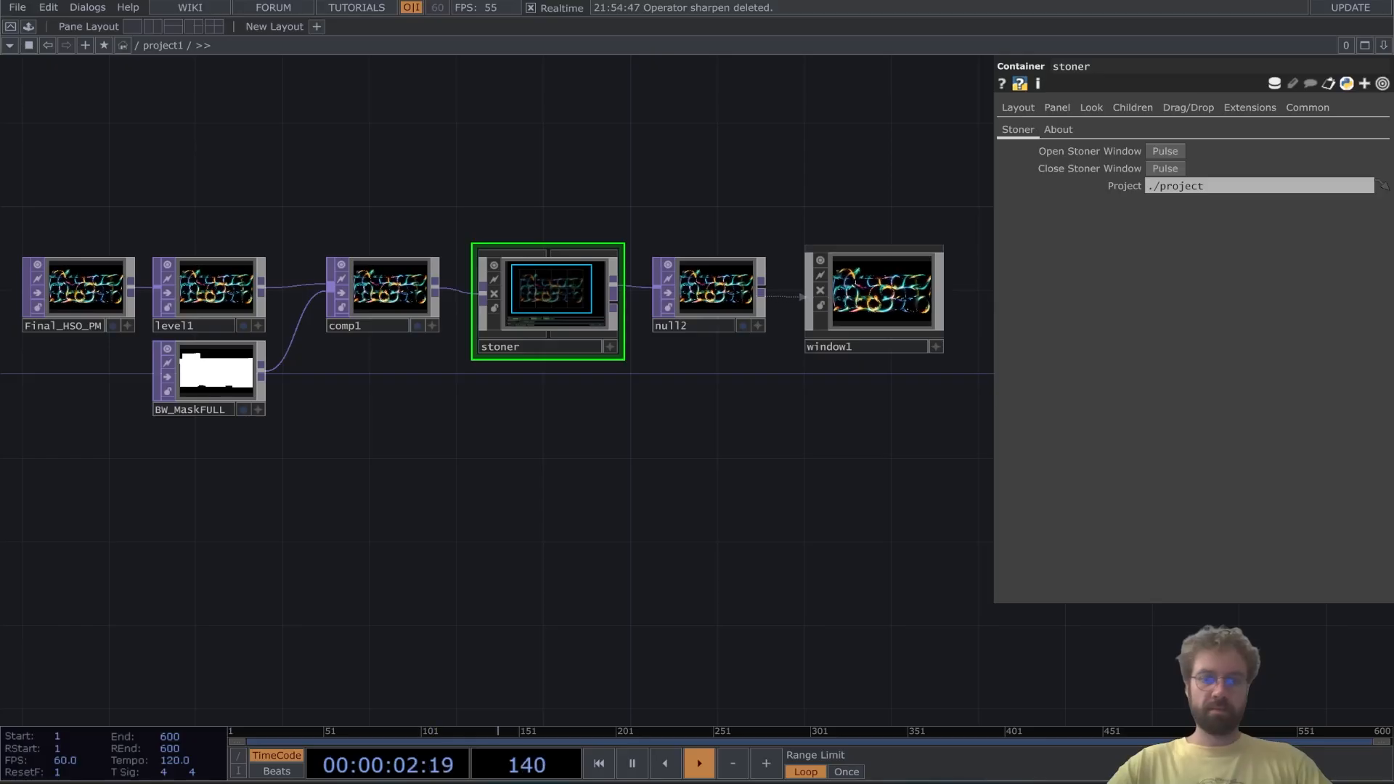
In TouchDesigner, examine the projection network and select the Final_HSO_PM Movie File In operator to show its parameters.
{"action": "left_click_drag", "start_coordinate": [556, 554], "coordinate": [624, 579]}
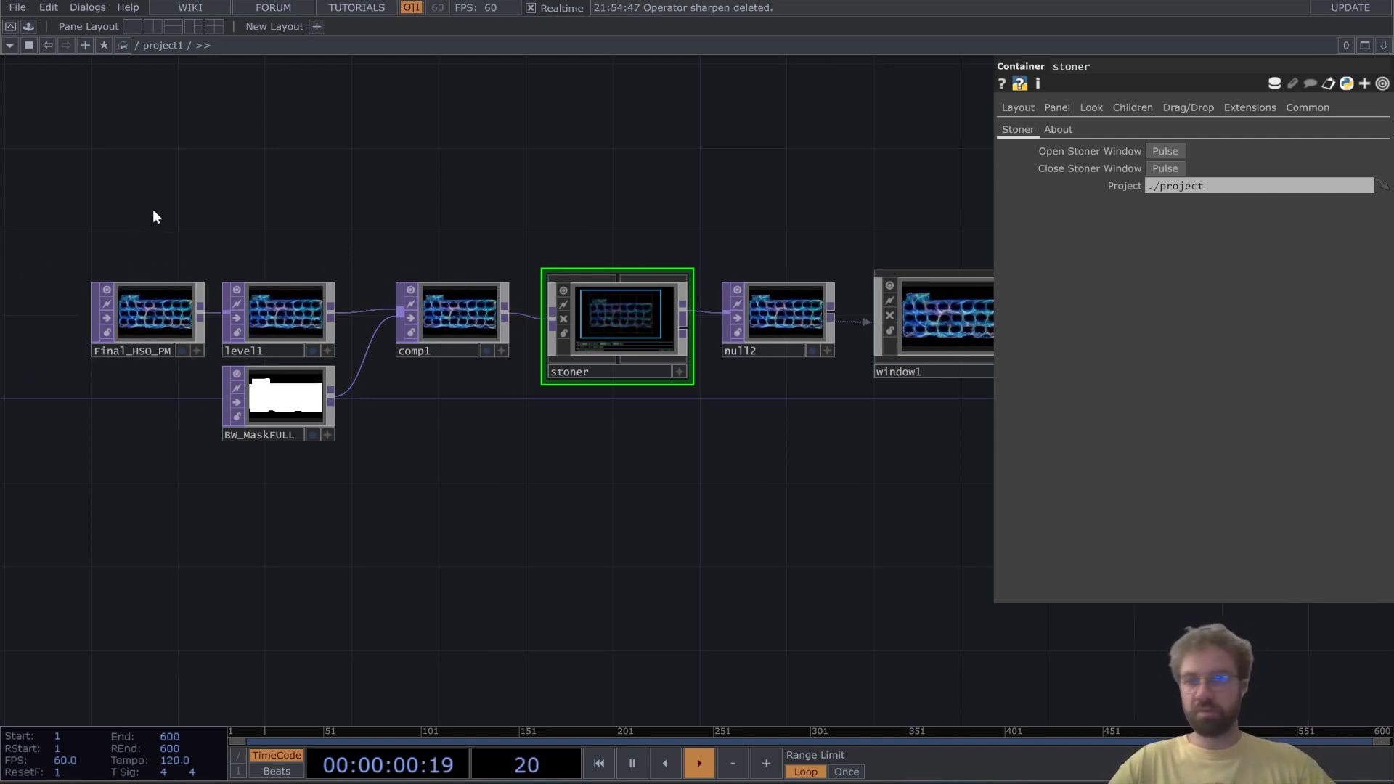
{"action": "scroll", "coordinate": [221, 241], "scroll_direction": "up", "scroll_amount": 5}
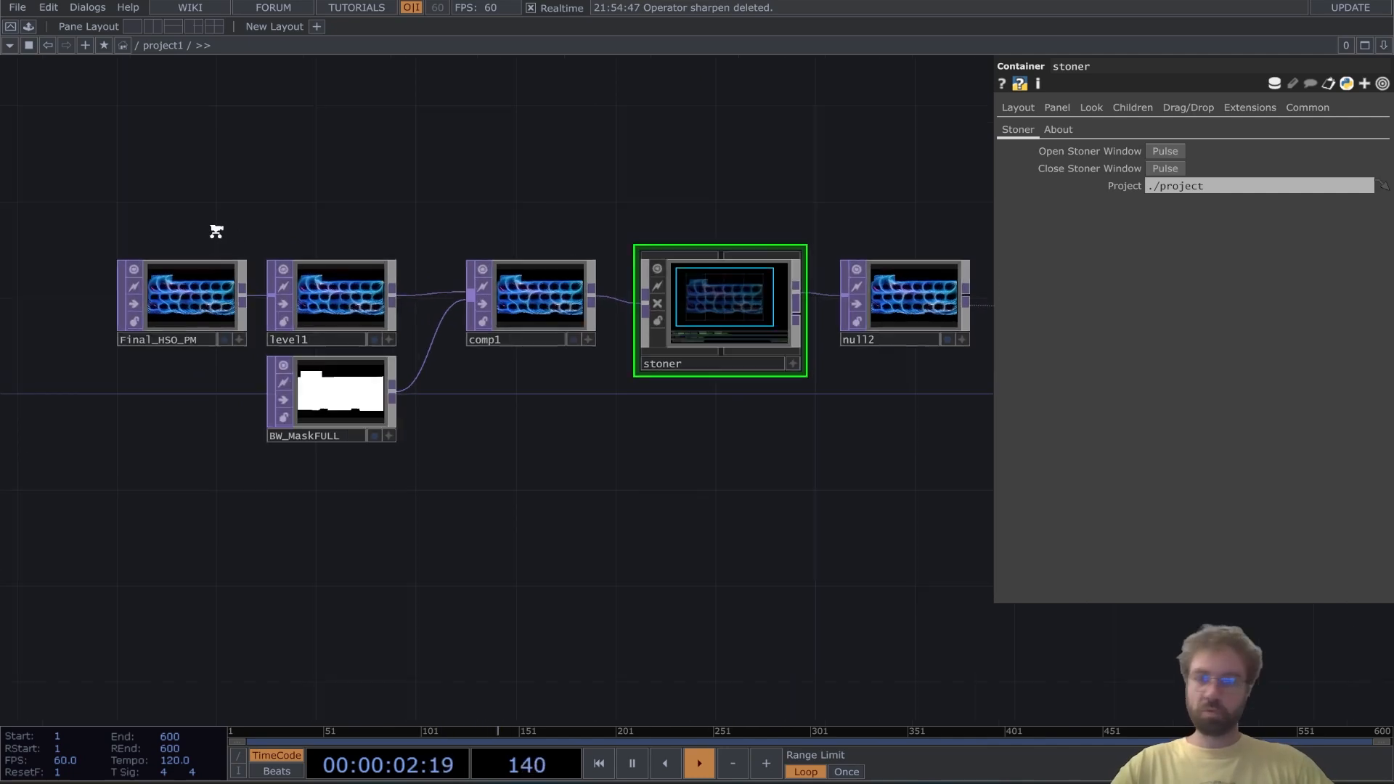
{"action": "left_click_drag", "start_coordinate": [211, 240], "coordinate": [255, 227]}
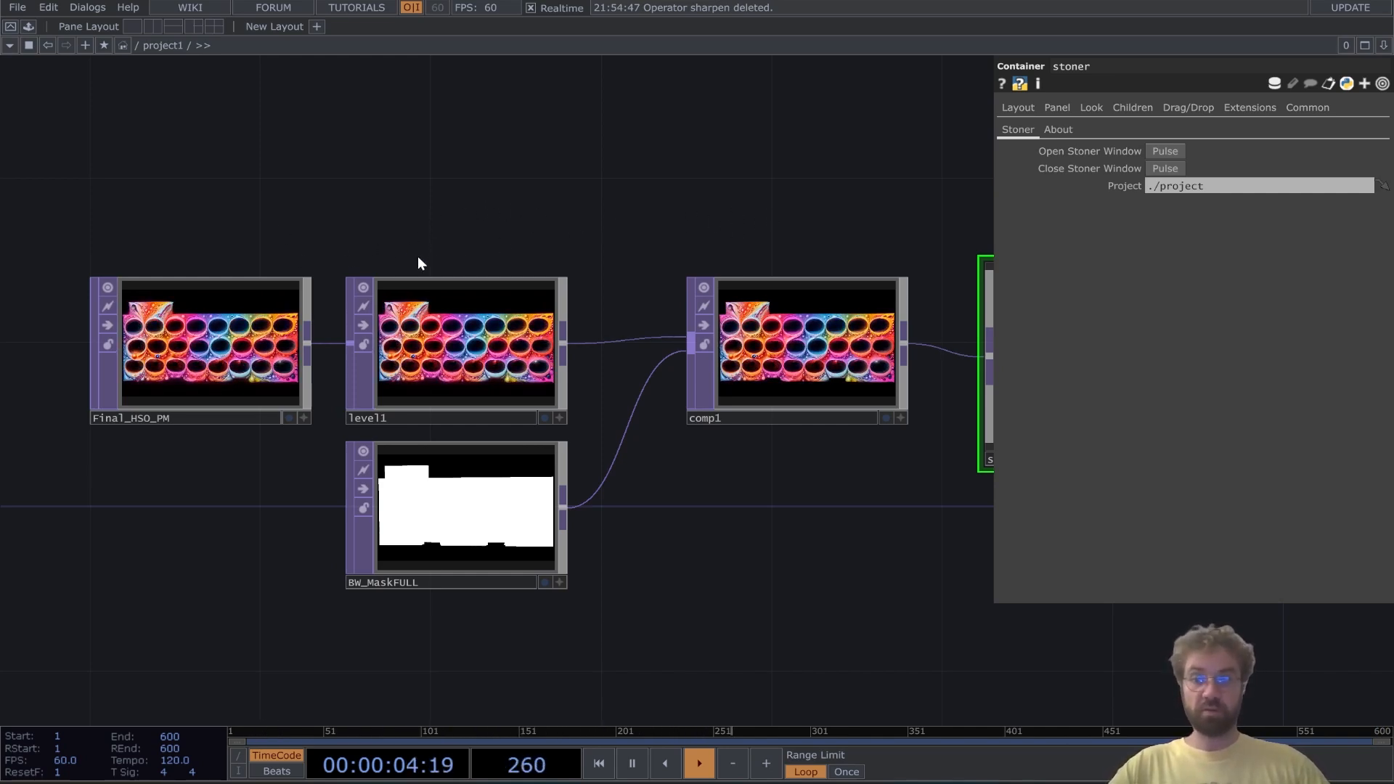
{"action": "scroll", "coordinate": [231, 371], "scroll_direction": "up", "scroll_amount": 2}
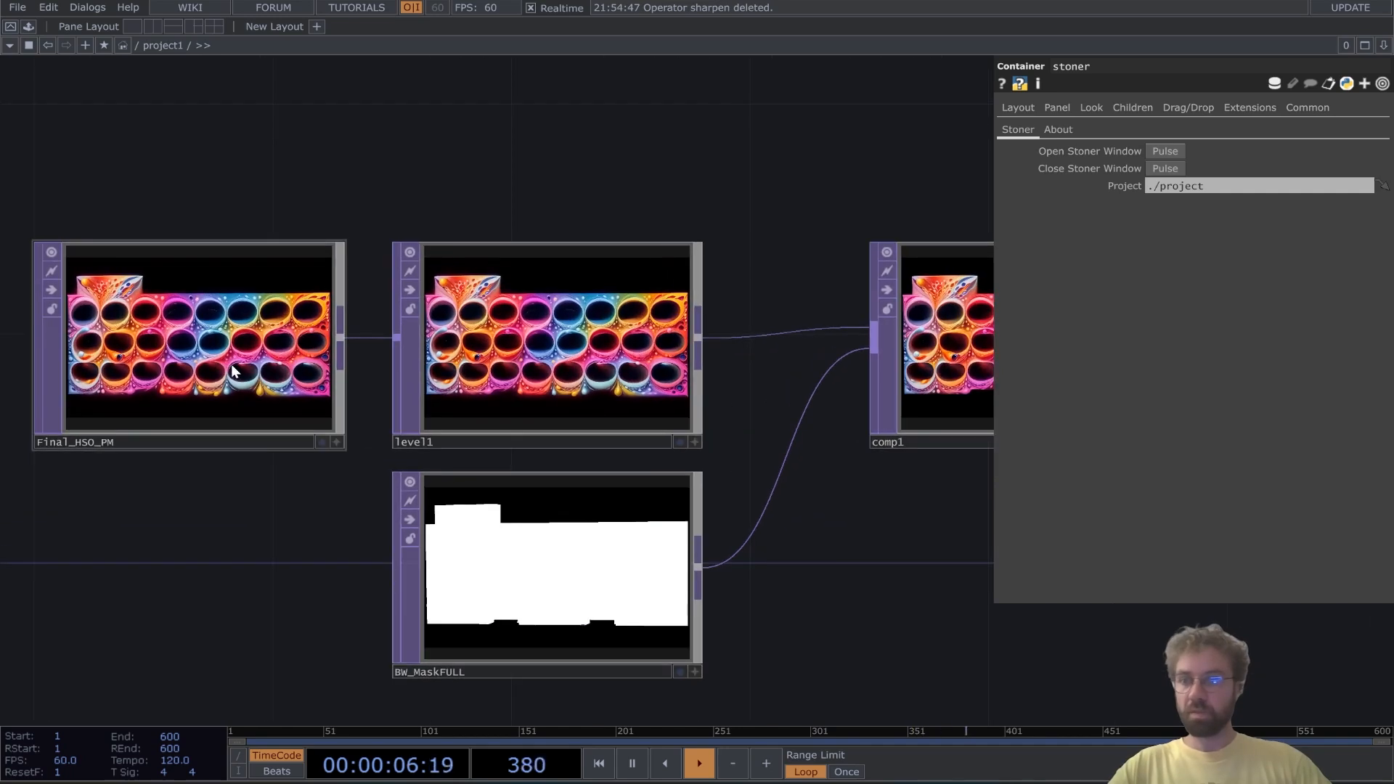
{"action": "left_click", "coordinate": [223, 366]}
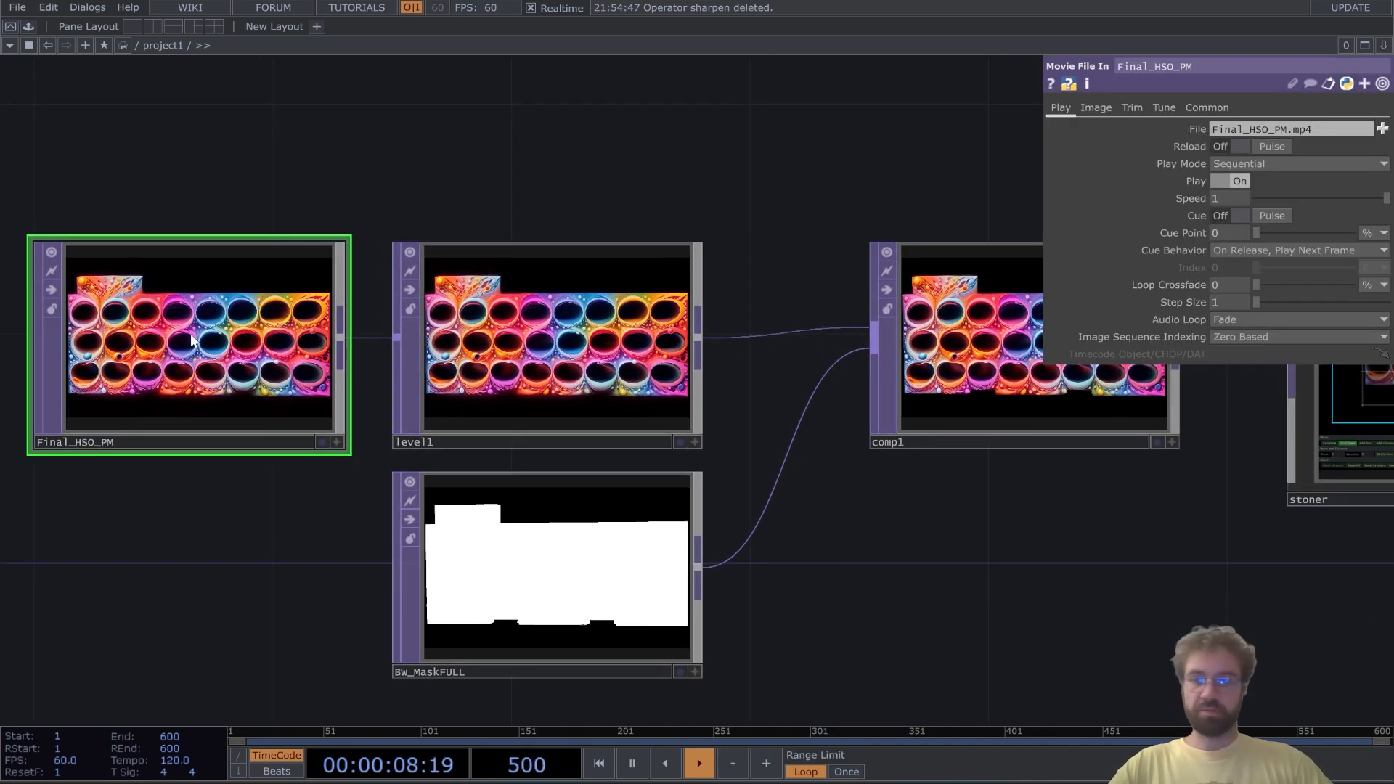
Try Brightness 1 at 1.47 on the level1 operator, then undo the change.
{"action": "left_click", "coordinate": [496, 365]}
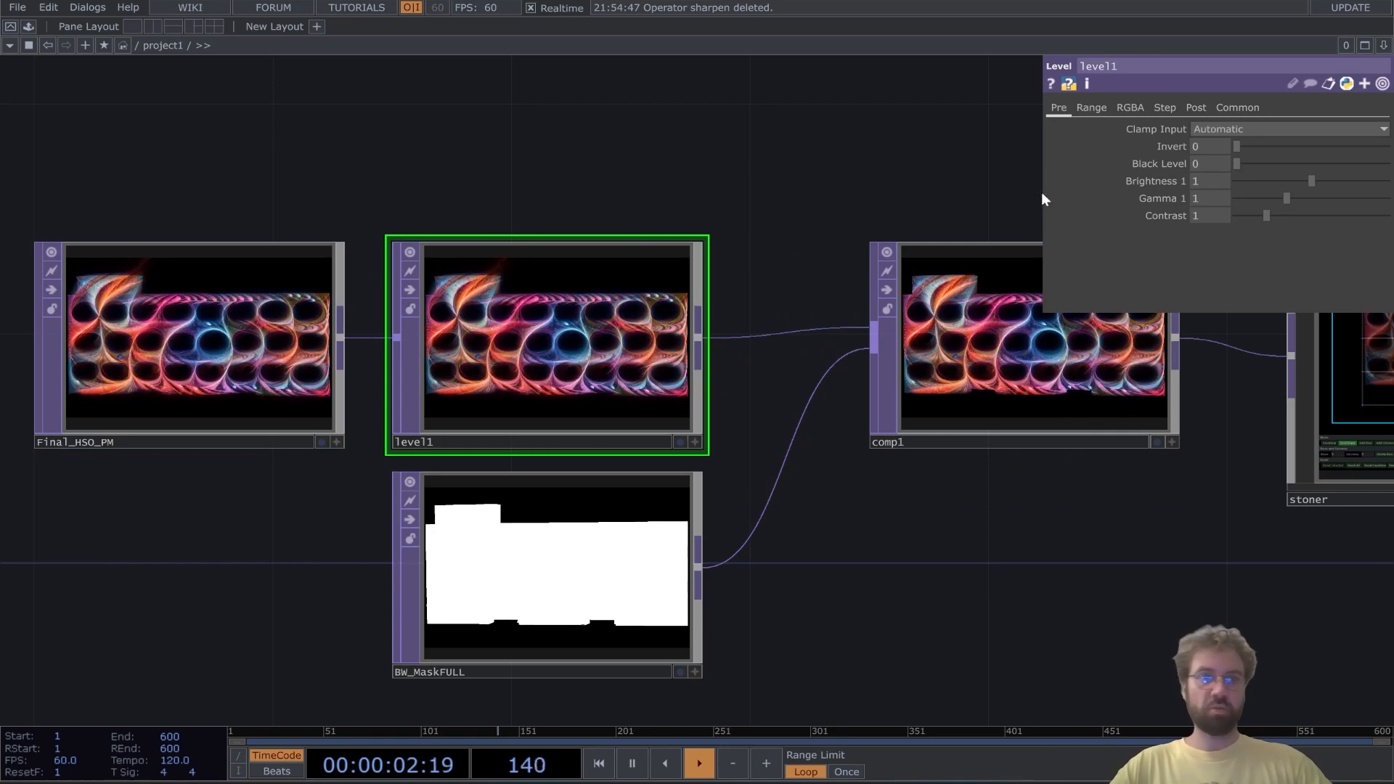
{"action": "left_click_drag", "start_coordinate": [1316, 181], "coordinate": [1346, 181]}
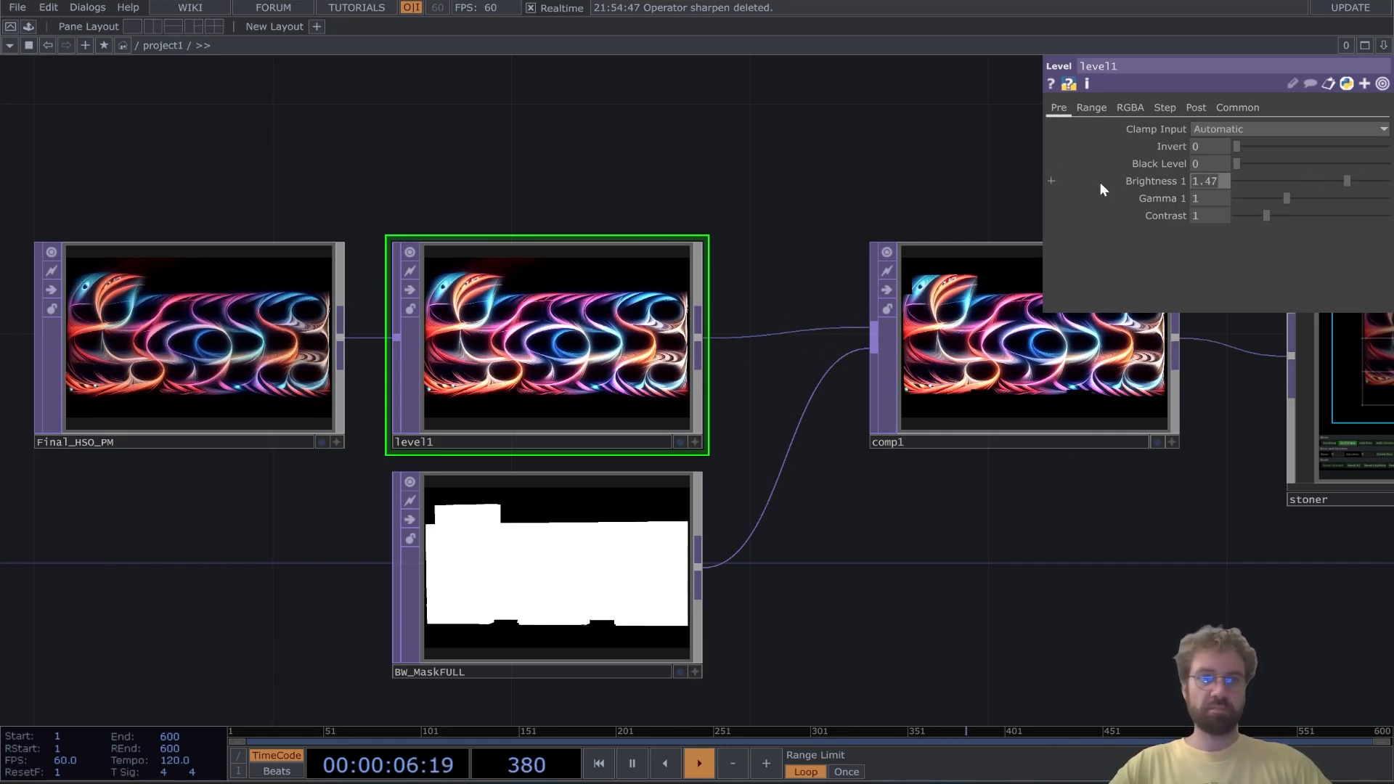
{"action": "key", "text": "ctrl+z"}
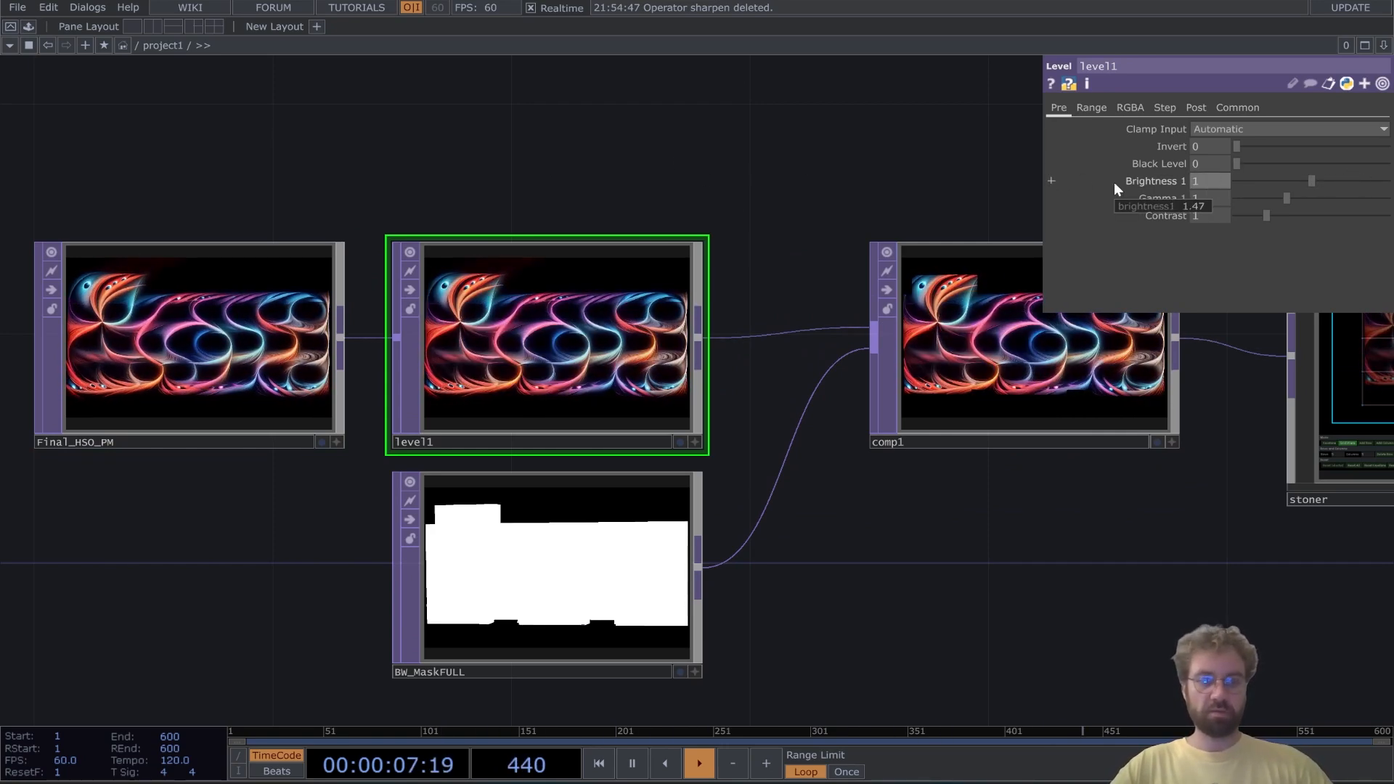
Look up the Level operator among the TOPs in the operator creation dialog, then close it without adding one.
{"action": "double_click", "coordinate": [552, 171]}
{"action": "left_click", "coordinate": [895, 157]}
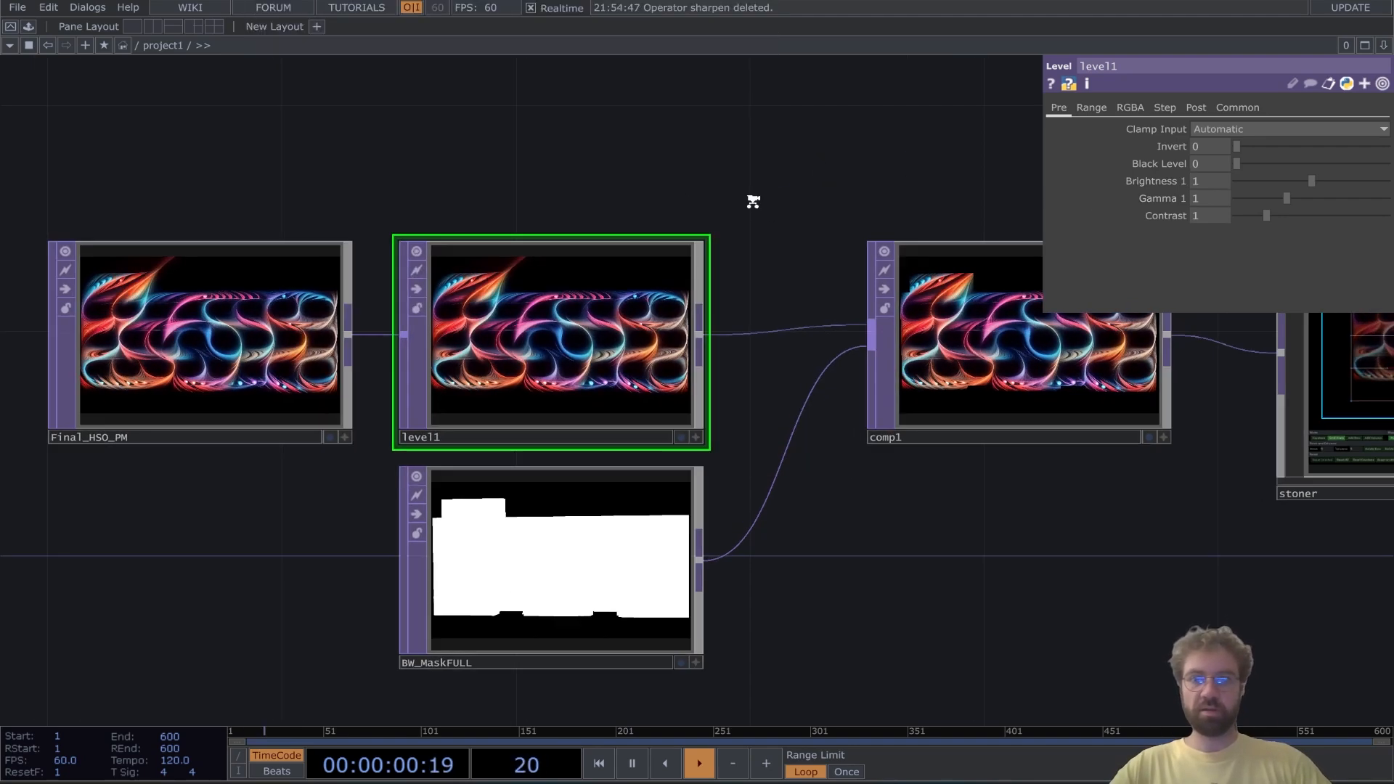
{"action": "left_click_drag", "start_coordinate": [753, 199], "coordinate": [658, 318]}
{"action": "double_click", "coordinate": [630, 244]}
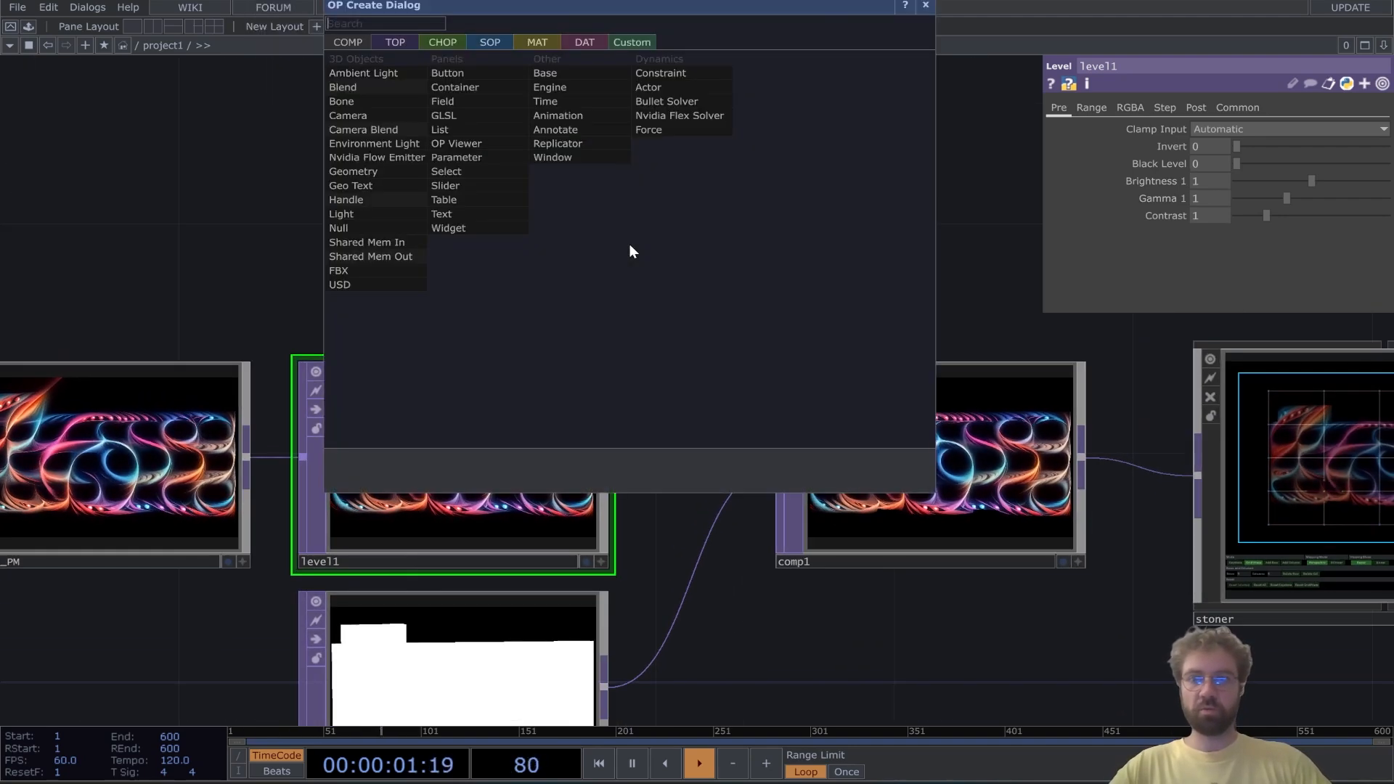
{"action": "left_click", "coordinate": [394, 42]}
{"action": "type", "text": "leve"}
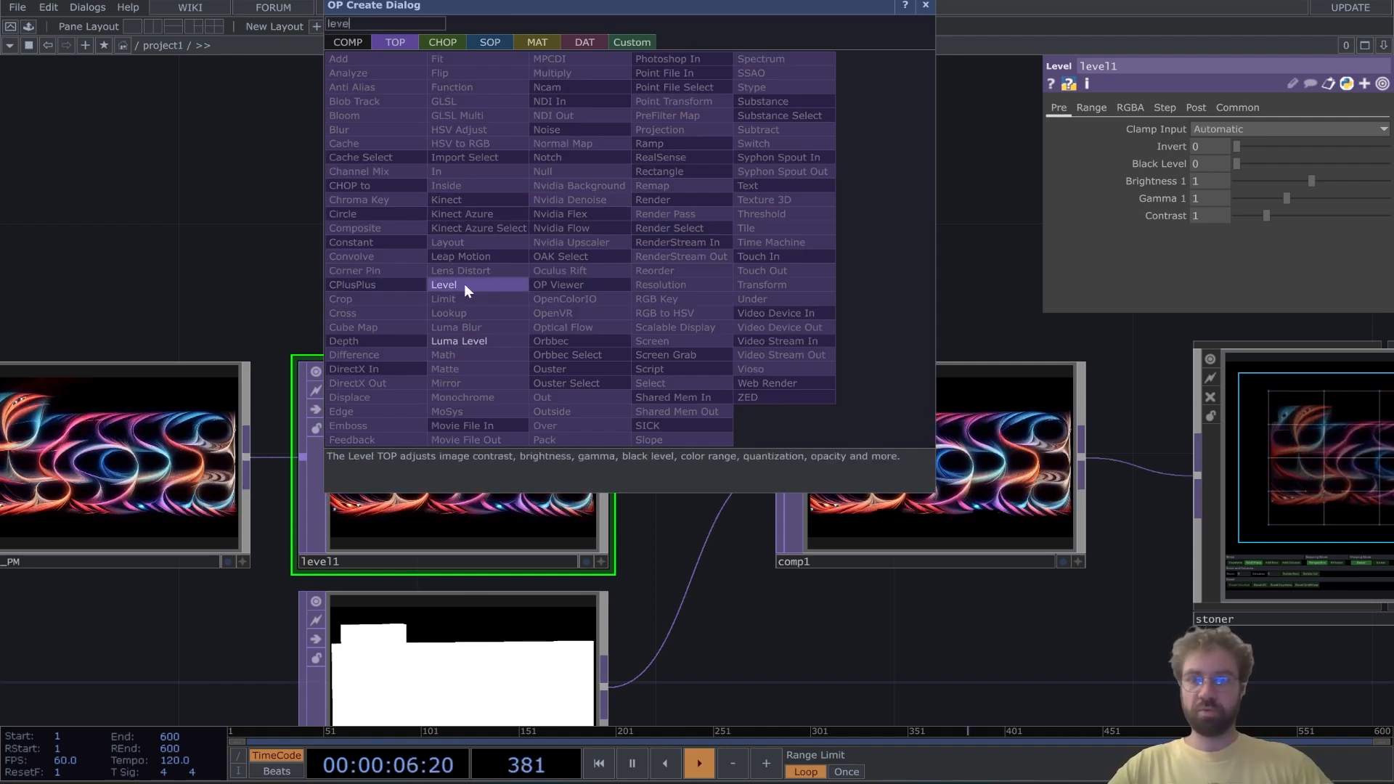
{"action": "left_click", "coordinate": [927, 5]}
Select the BW_MaskFULL Movie File In operator and examine the black-and-white mask and its connection to comp1.
{"action": "scroll", "coordinate": [786, 285], "scroll_direction": "right", "scroll_amount": 3}
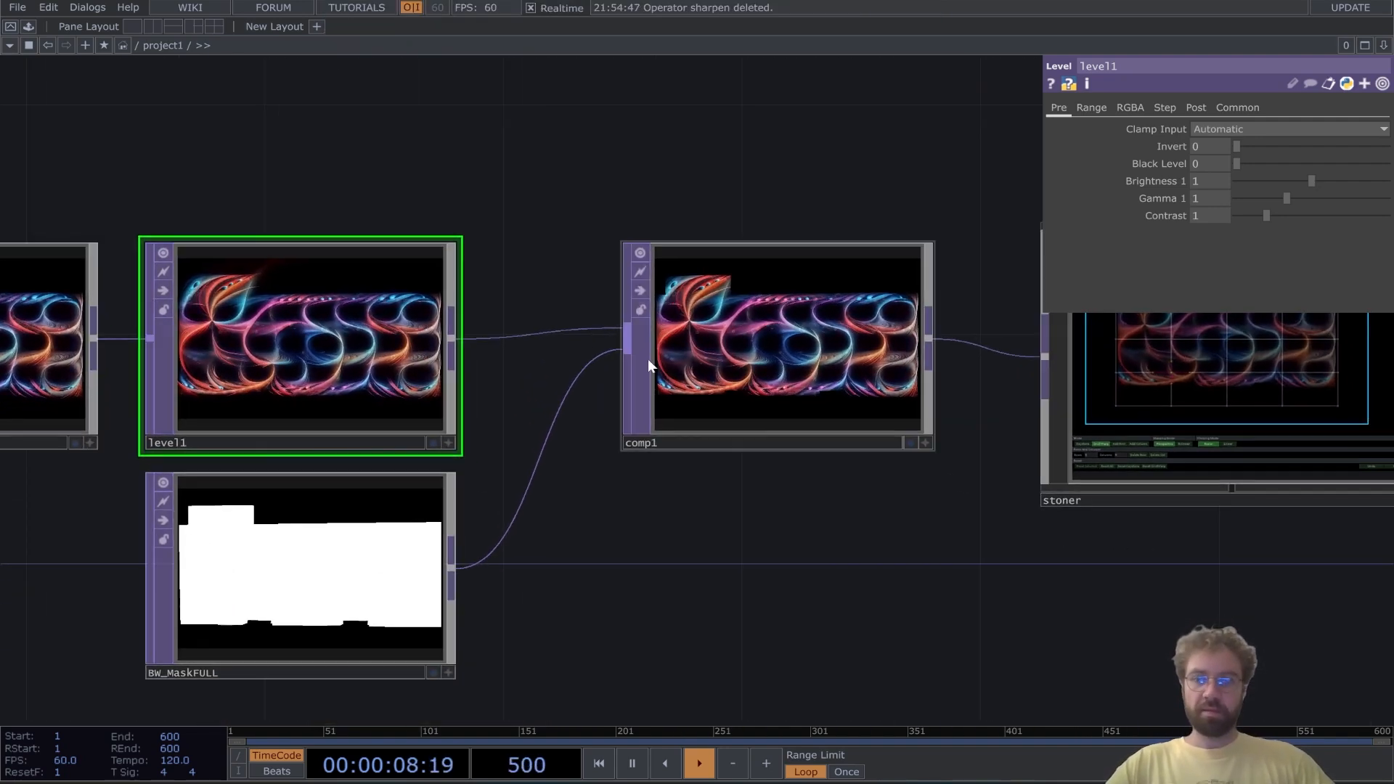
{"action": "scroll", "coordinate": [648, 359], "scroll_direction": "down", "scroll_amount": 3}
{"action": "left_click", "coordinate": [305, 555]}
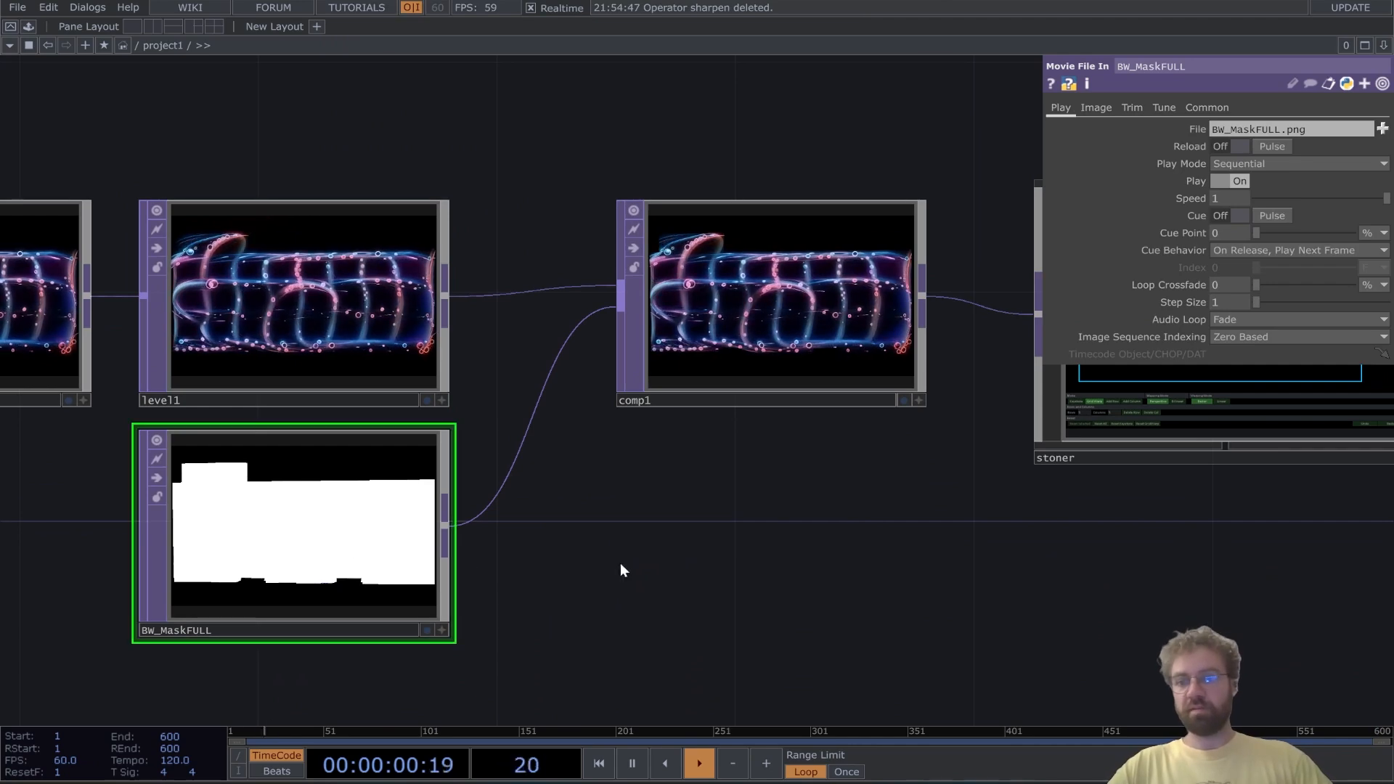
{"action": "scroll", "coordinate": [635, 563], "scroll_direction": "left", "scroll_amount": 2}
{"action": "scroll", "coordinate": [635, 563], "scroll_direction": "down", "scroll_amount": 1}
{"action": "scroll", "coordinate": [265, 523], "scroll_direction": "up", "scroll_amount": 3}
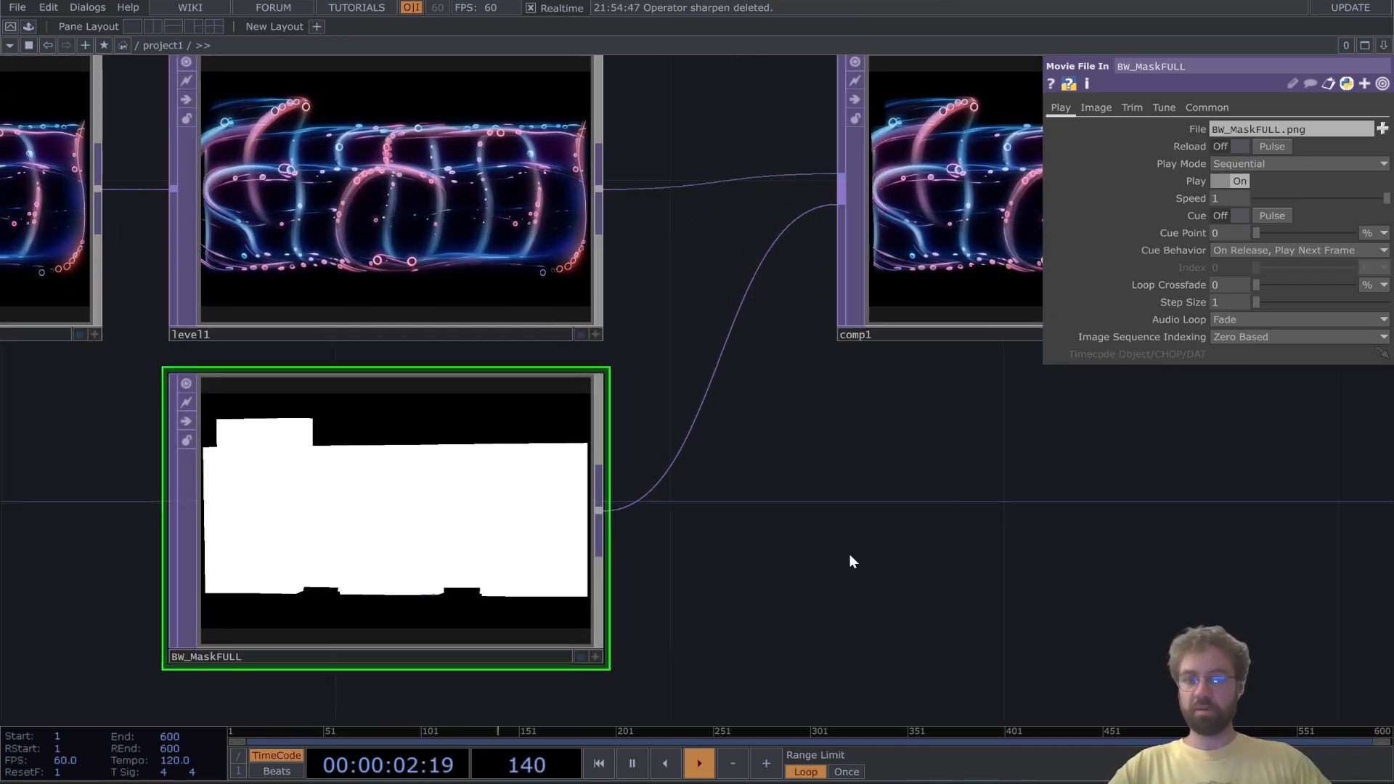
{"action": "scroll", "coordinate": [835, 538], "scroll_direction": "left", "scroll_amount": 2}
{"action": "scroll", "coordinate": [835, 537], "scroll_direction": "down", "scroll_amount": 1}
{"action": "left_click_drag", "start_coordinate": [815, 491], "coordinate": [827, 484]}
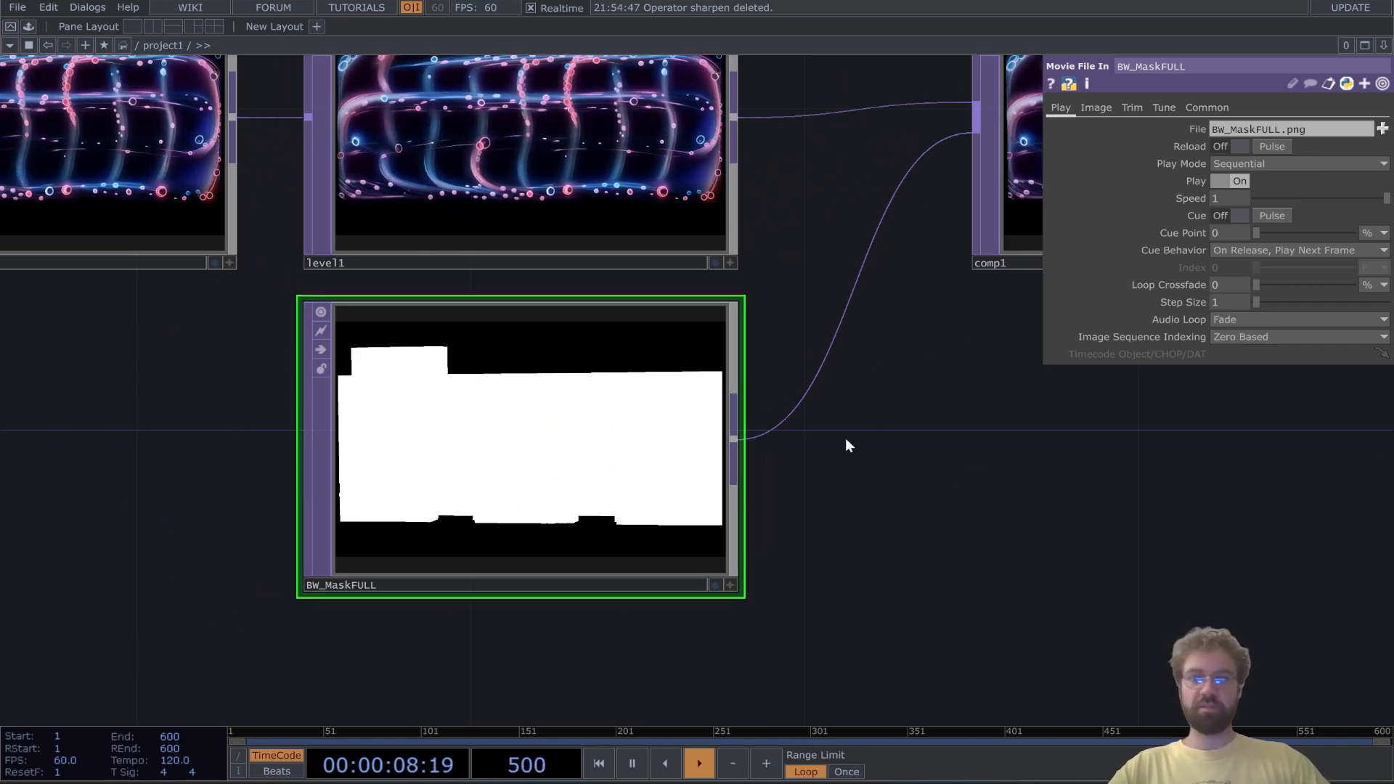
Examine the masked result in comp1 and compare it with the unmasked edges in level1.
{"action": "left_click_drag", "start_coordinate": [955, 435], "coordinate": [546, 538]}
{"action": "left_click_drag", "start_coordinate": [722, 444], "coordinate": [601, 512]}
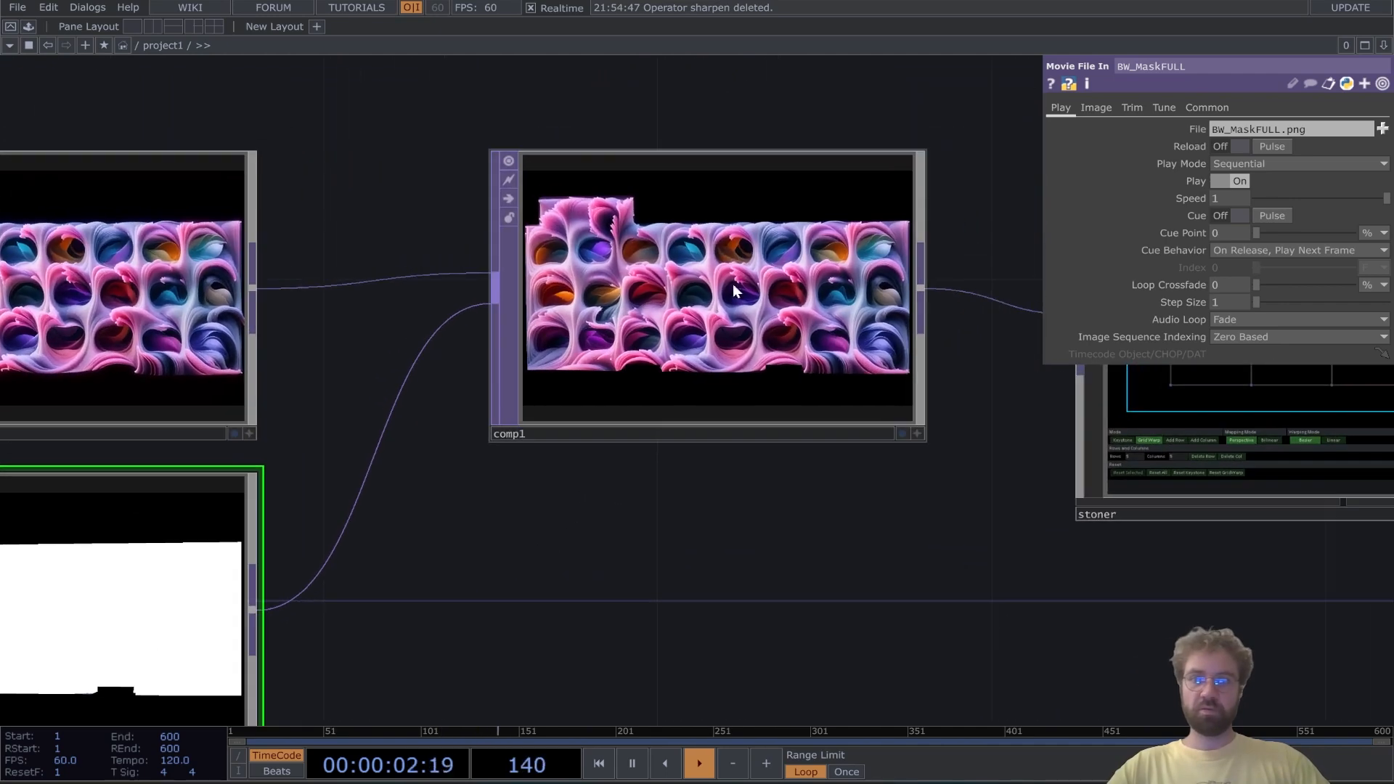
{"action": "left_click_drag", "start_coordinate": [103, 404], "coordinate": [466, 425]}
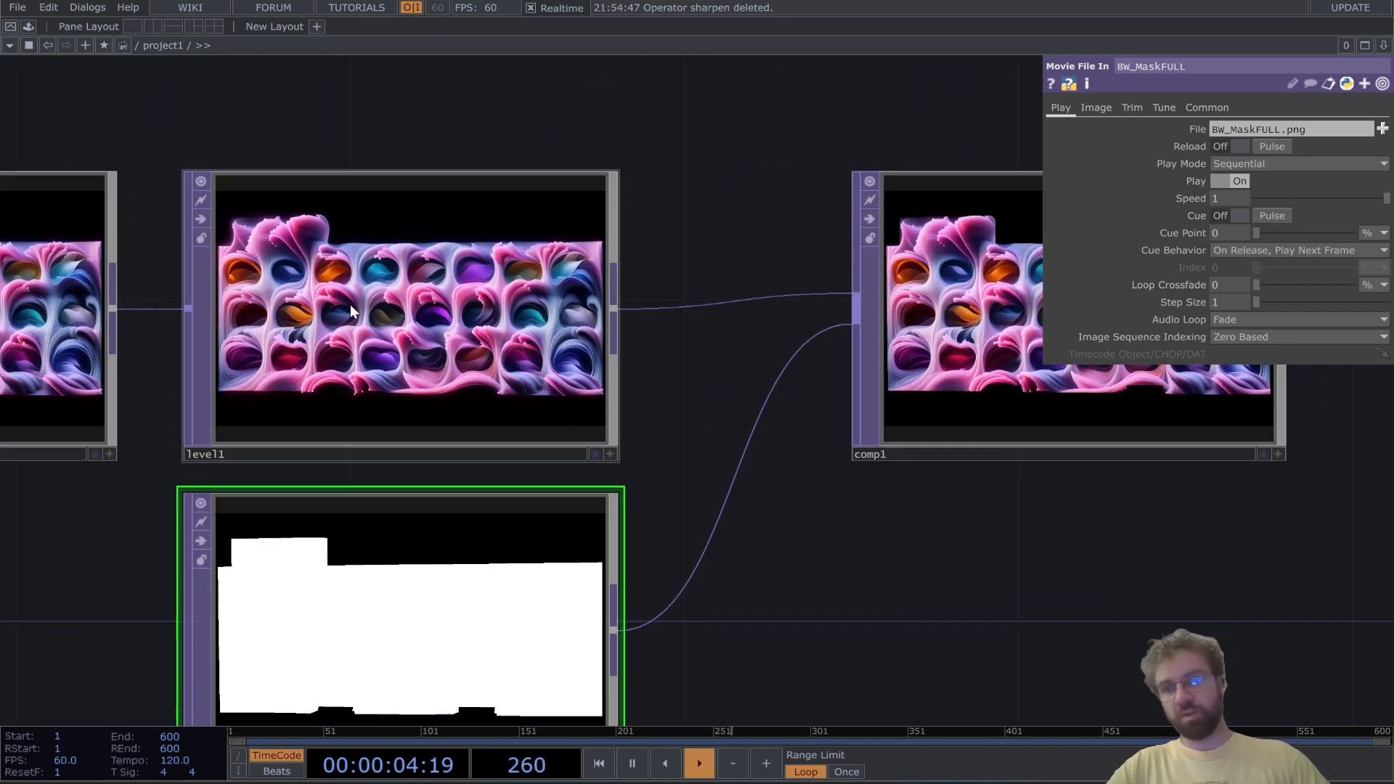
{"action": "scroll", "coordinate": [330, 258], "scroll_direction": "up", "scroll_amount": 3}
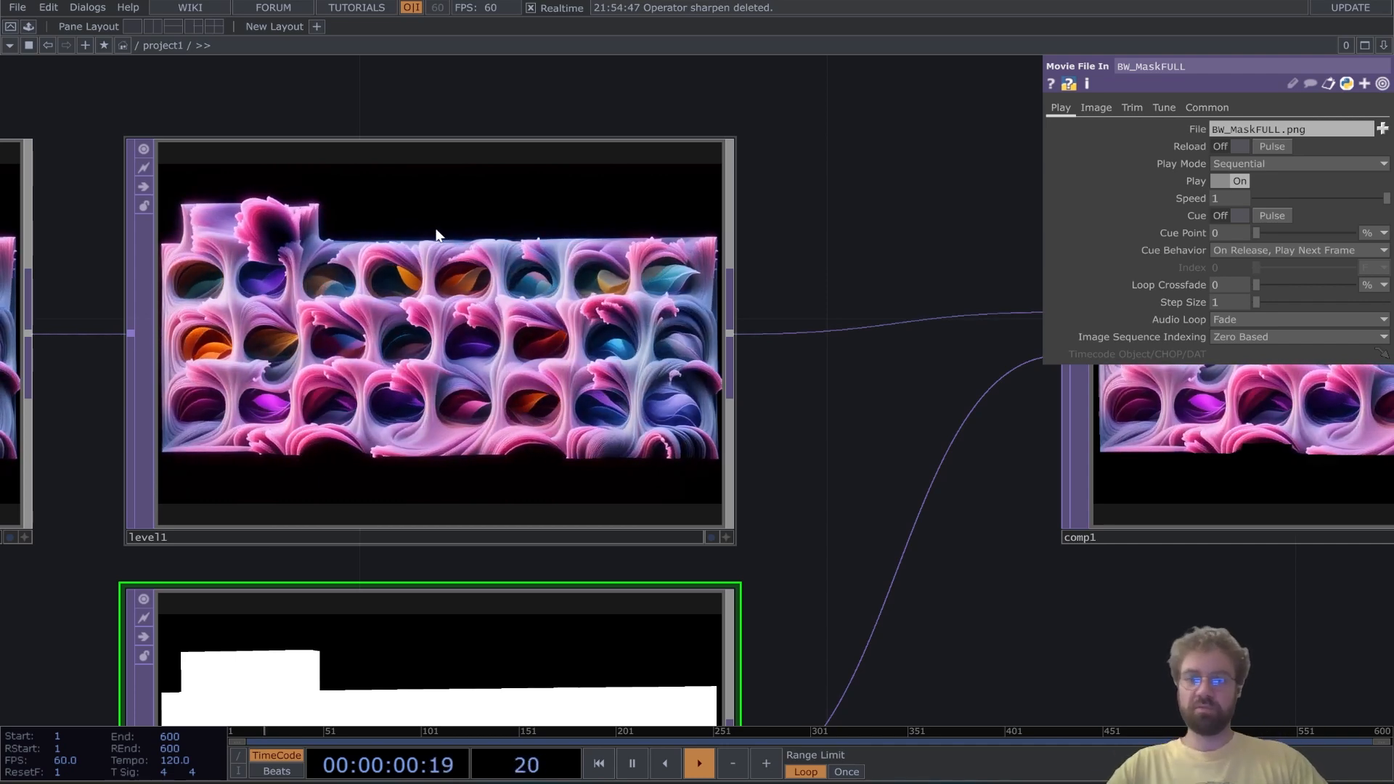
Select the stoner container after comp1 and look up the stoner component in the Palette's Mapping category, then close the Palette.
{"action": "scroll", "coordinate": [445, 208], "scroll_direction": "up", "scroll_amount": 3}
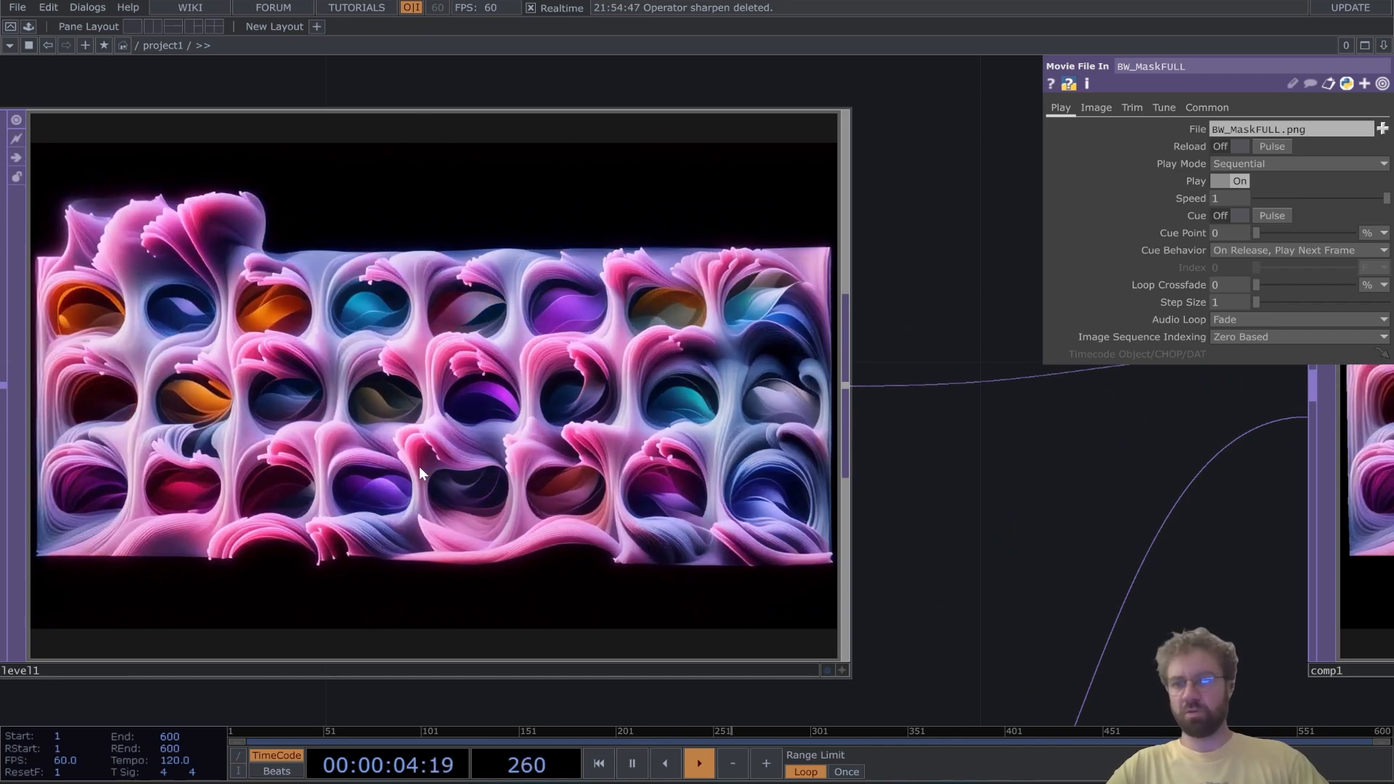
{"action": "scroll", "coordinate": [425, 600], "scroll_direction": "down", "scroll_amount": 10}
{"action": "scroll", "coordinate": [758, 465], "scroll_direction": "up", "scroll_amount": 6}
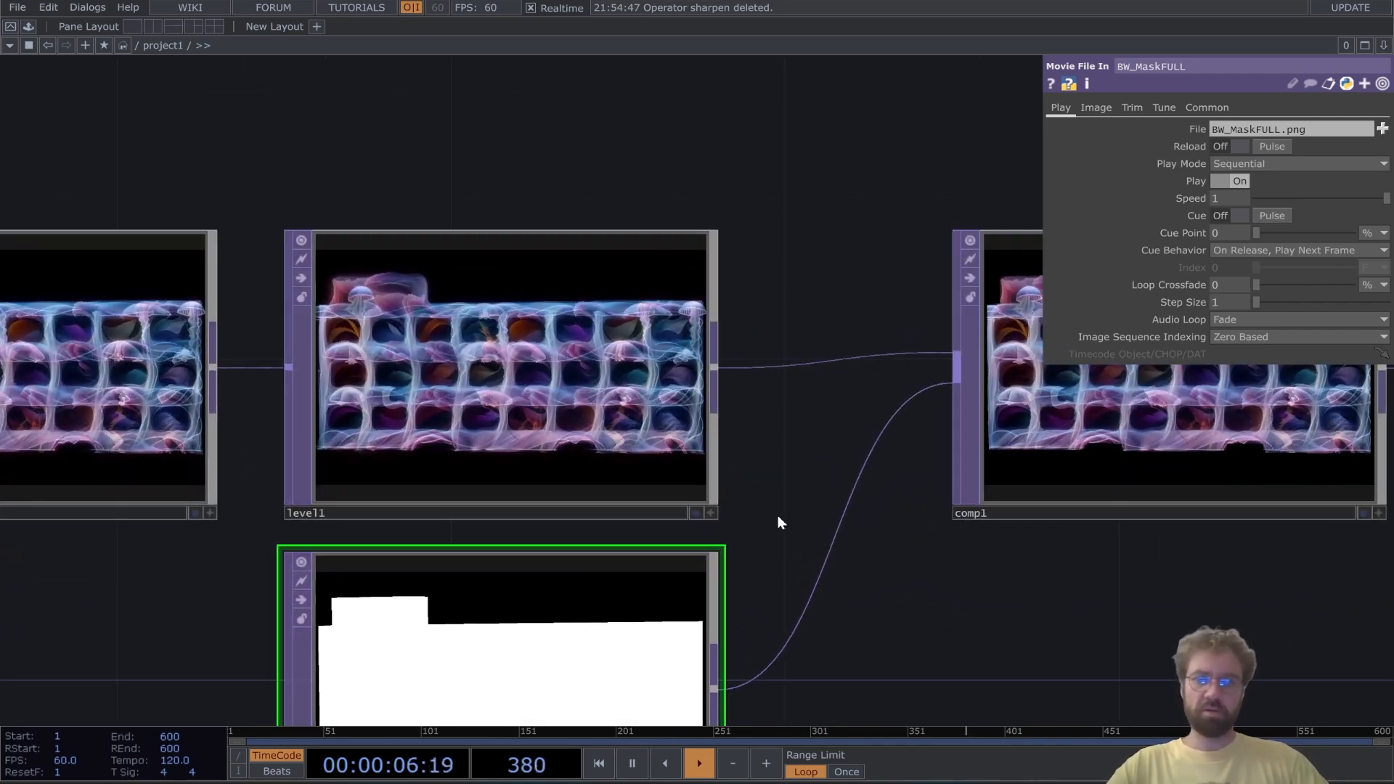
{"action": "left_click_drag", "start_coordinate": [857, 603], "coordinate": [420, 589]}
{"action": "left_click_drag", "start_coordinate": [607, 569], "coordinate": [645, 439]}
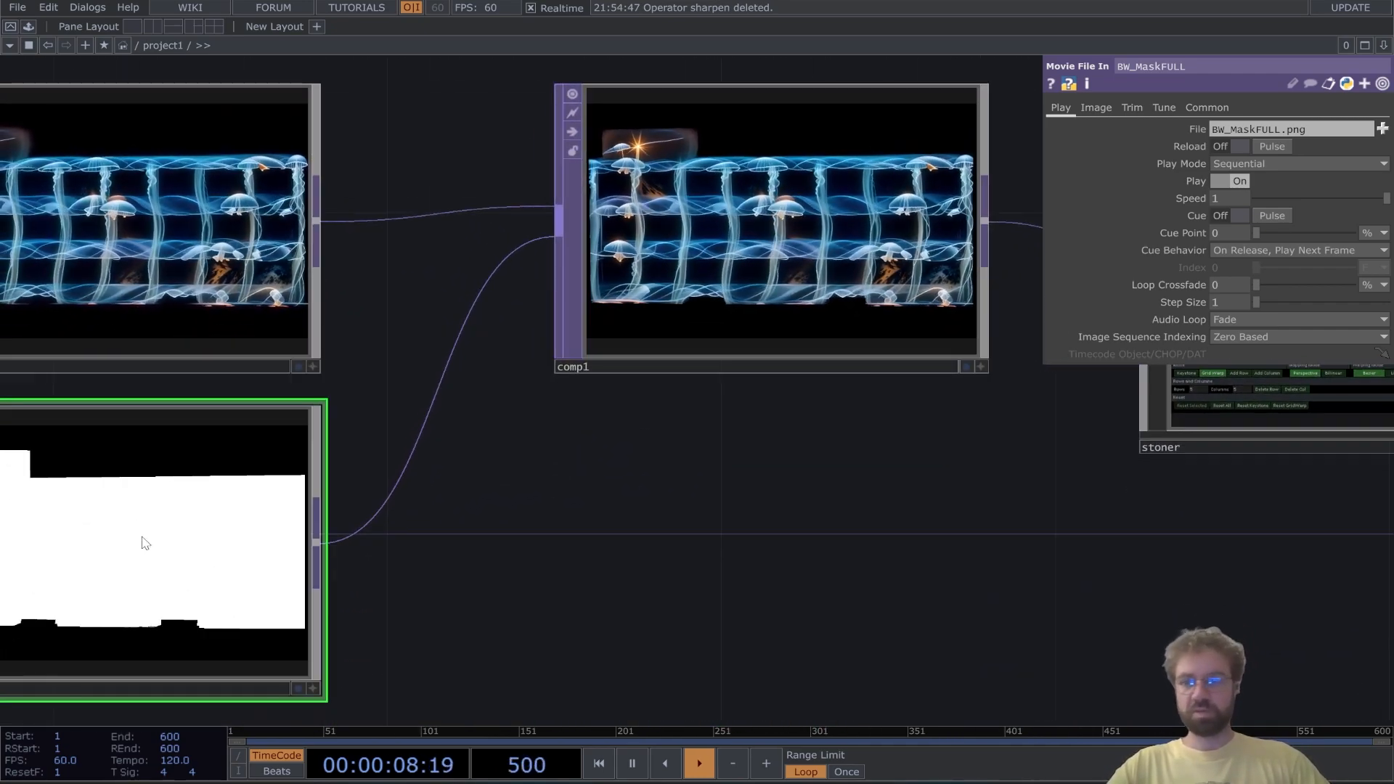
{"action": "left_click_drag", "start_coordinate": [670, 507], "coordinate": [211, 535]}
{"action": "left_click_drag", "start_coordinate": [700, 545], "coordinate": [482, 548]}
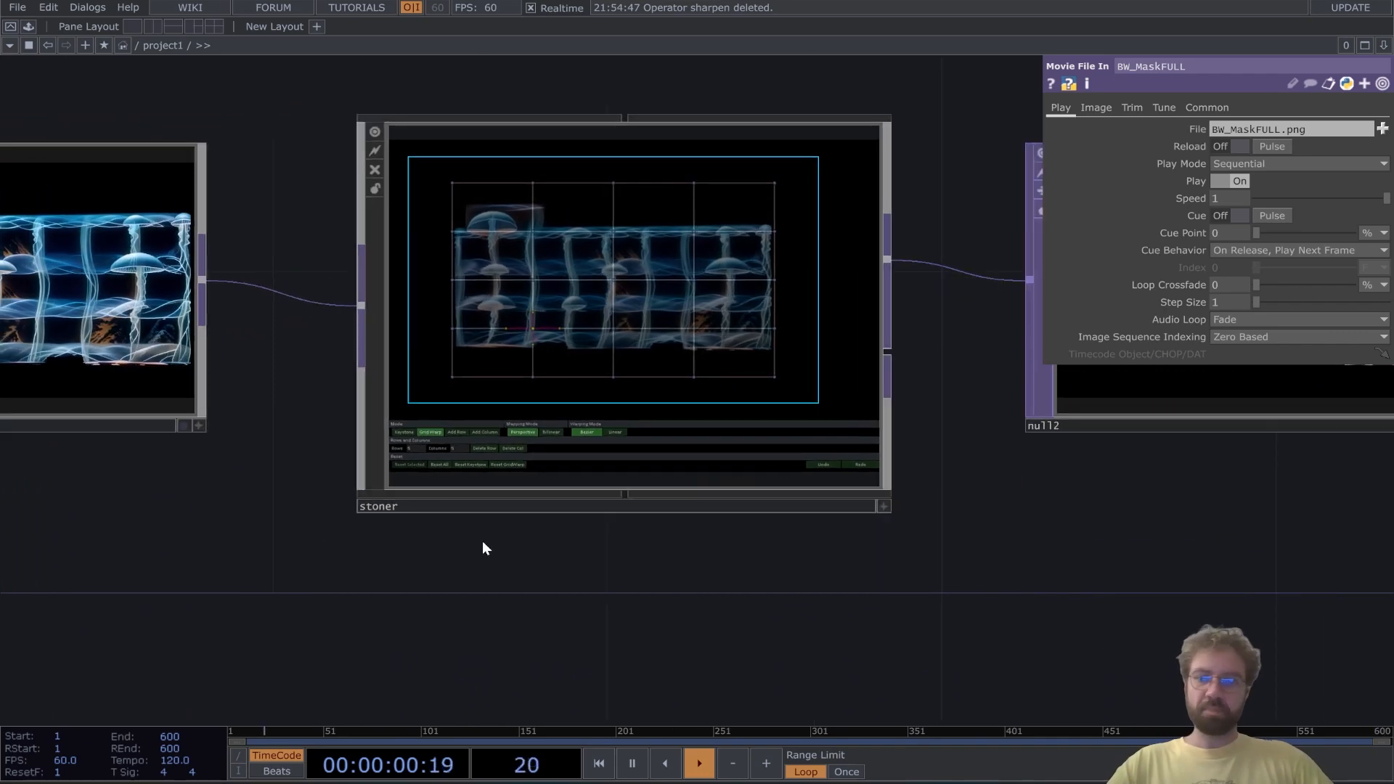
{"action": "left_click", "coordinate": [591, 362]}
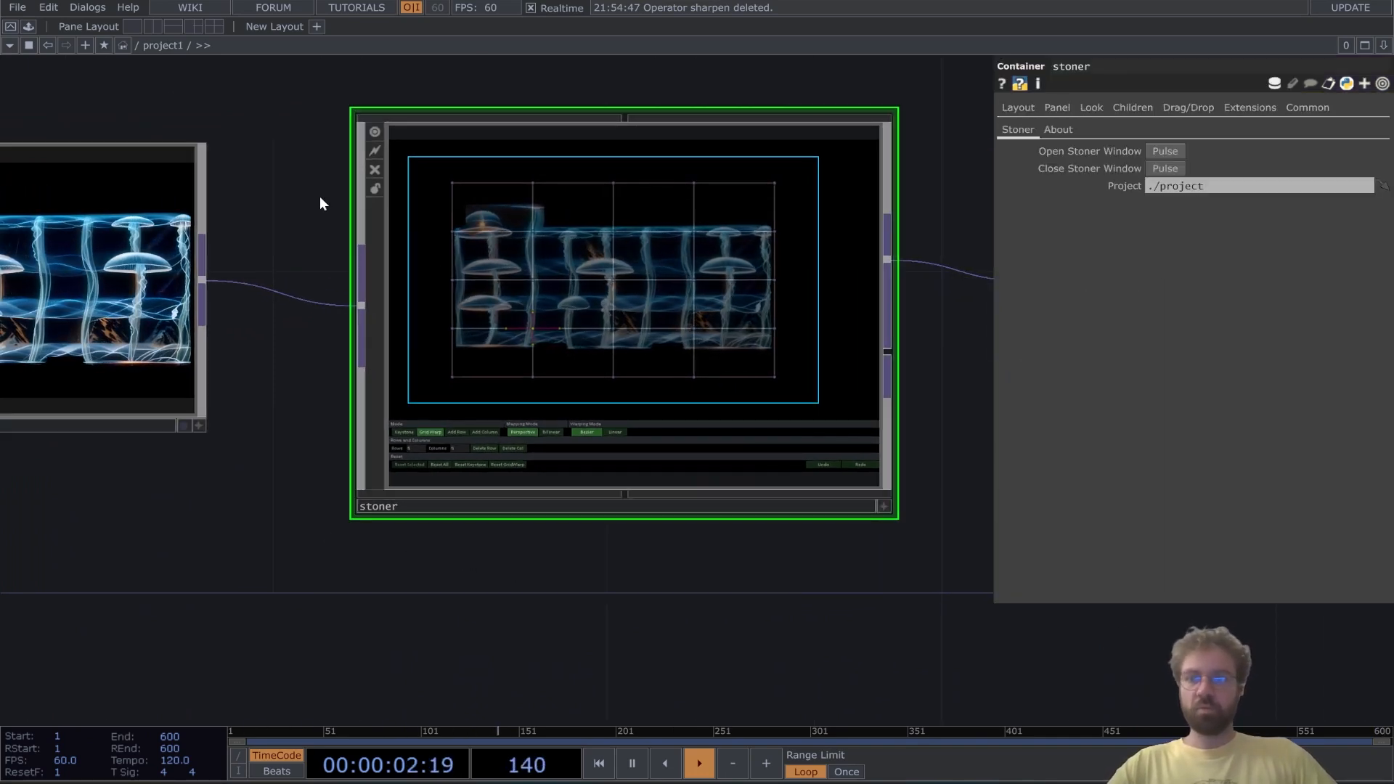
{"action": "left_click", "coordinate": [32, 21]}
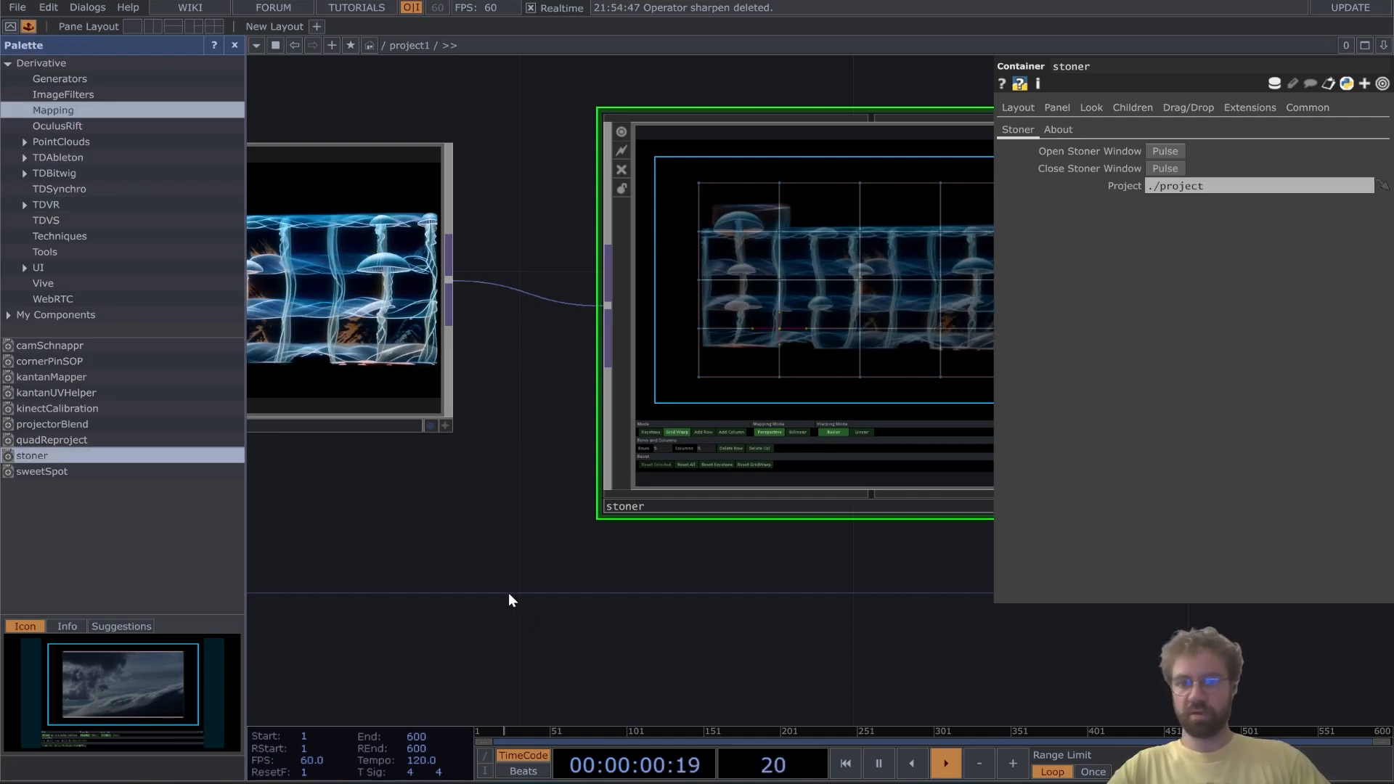
{"action": "left_click", "coordinate": [234, 45]}
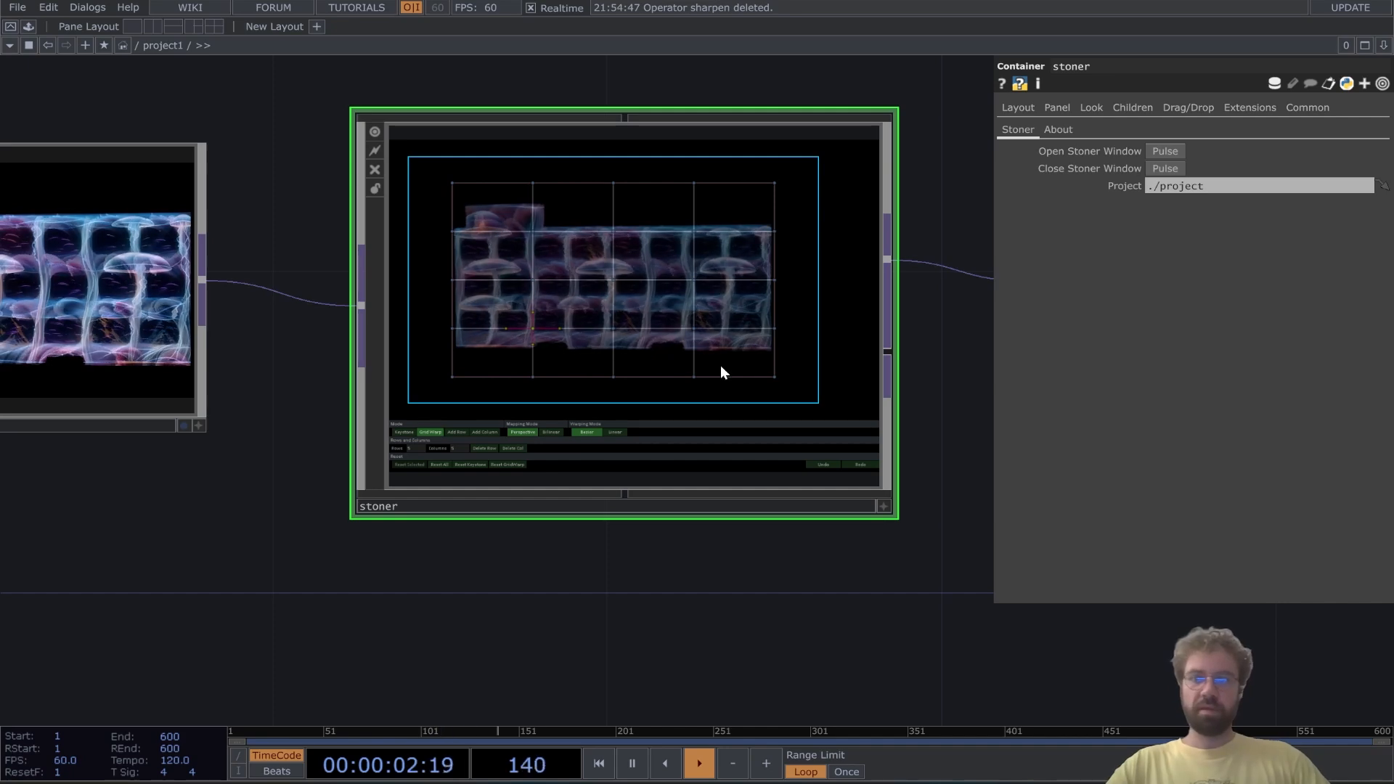
Open the Stoner window, maximize it and switch the mapping to Keystone mode.
{"action": "left_click", "coordinate": [1162, 151]}
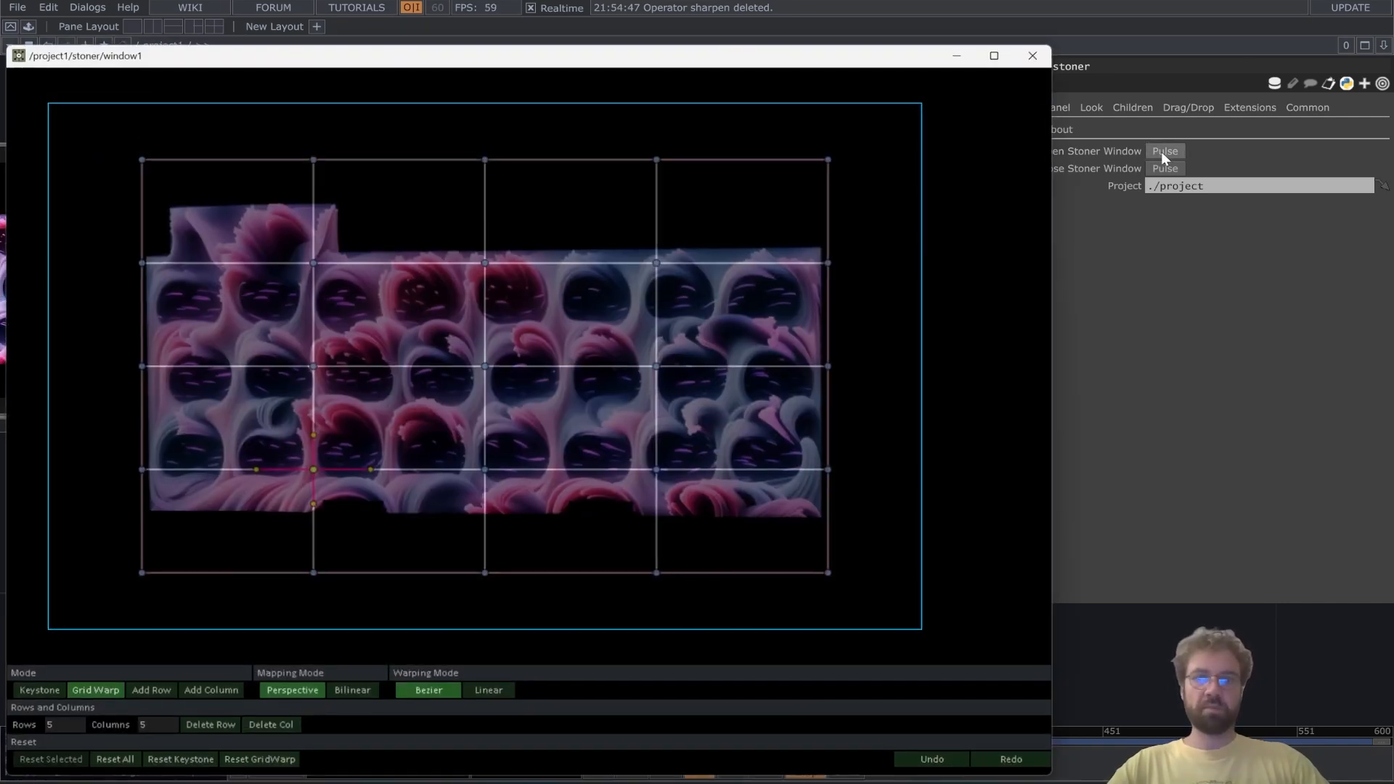
{"action": "left_click", "coordinate": [992, 55]}
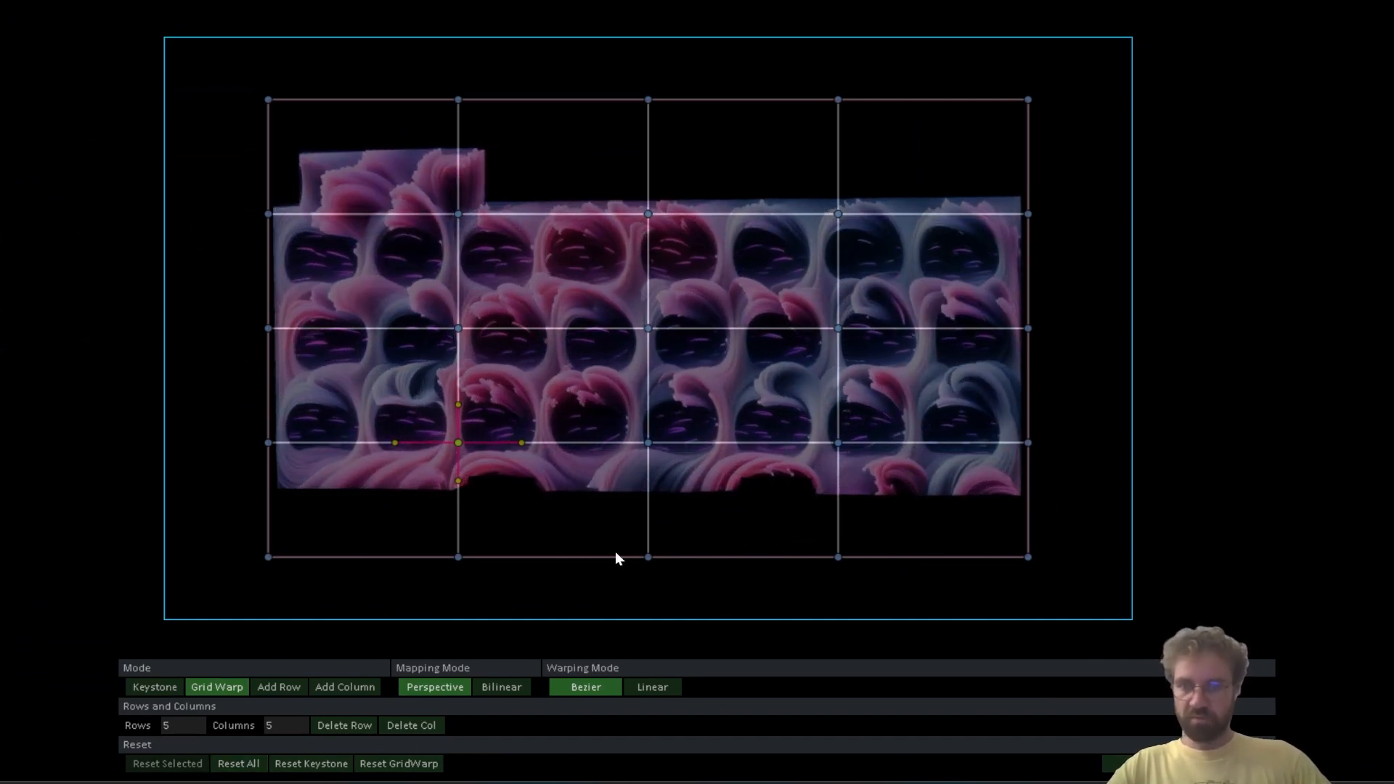
{"action": "left_click", "coordinate": [160, 687]}
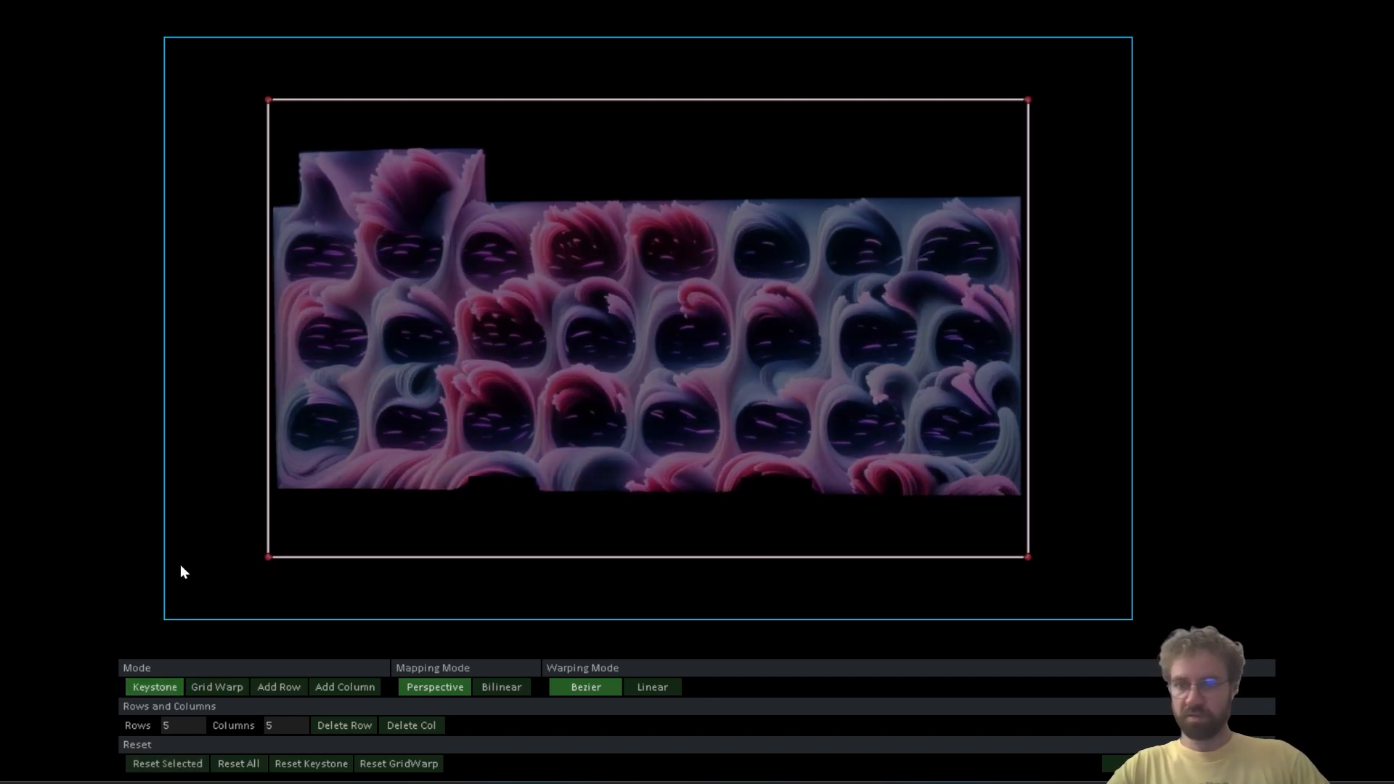
Try shifting the two upper keystone corners slightly, then reset all warping.
{"action": "mouse_move", "coordinate": [266, 109]}
{"action": "left_mouse_down"}
{"action": "mouse_move", "coordinate": [280, 115]}
{"action": "mouse_move", "coordinate": [273, 159]}
{"action": "mouse_move", "coordinate": [303, 154]}
{"action": "mouse_move", "coordinate": [282, 106]}
{"action": "left_mouse_up"}
{"action": "mouse_move", "coordinate": [1034, 111]}
{"action": "left_mouse_down"}
{"action": "mouse_move", "coordinate": [1061, 112]}
{"action": "mouse_move", "coordinate": [968, 140]}
{"action": "mouse_move", "coordinate": [1031, 105]}
{"action": "left_mouse_up"}
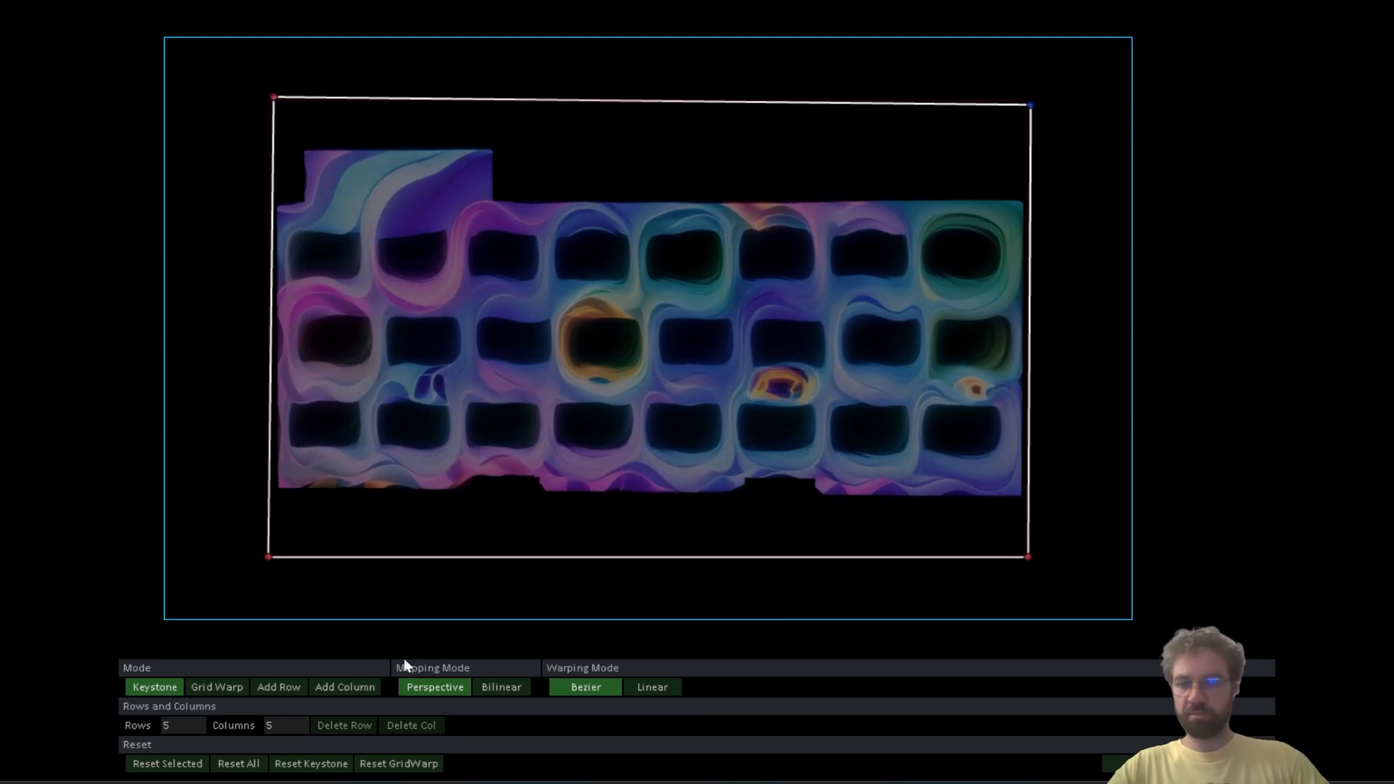
{"action": "left_click", "coordinate": [236, 770]}
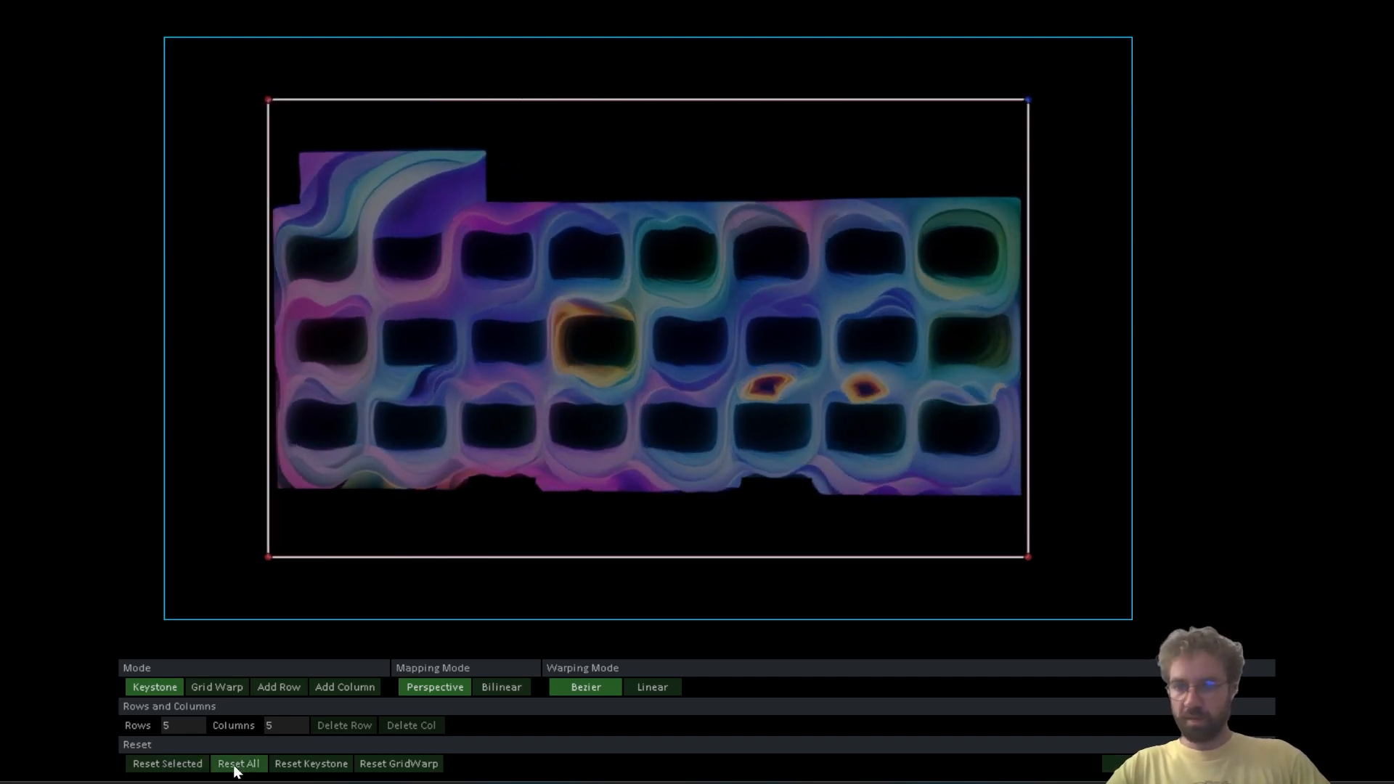
Switch to Grid Warp mode and add two rows and one column to the warp grid.
{"action": "left_click", "coordinate": [218, 687]}
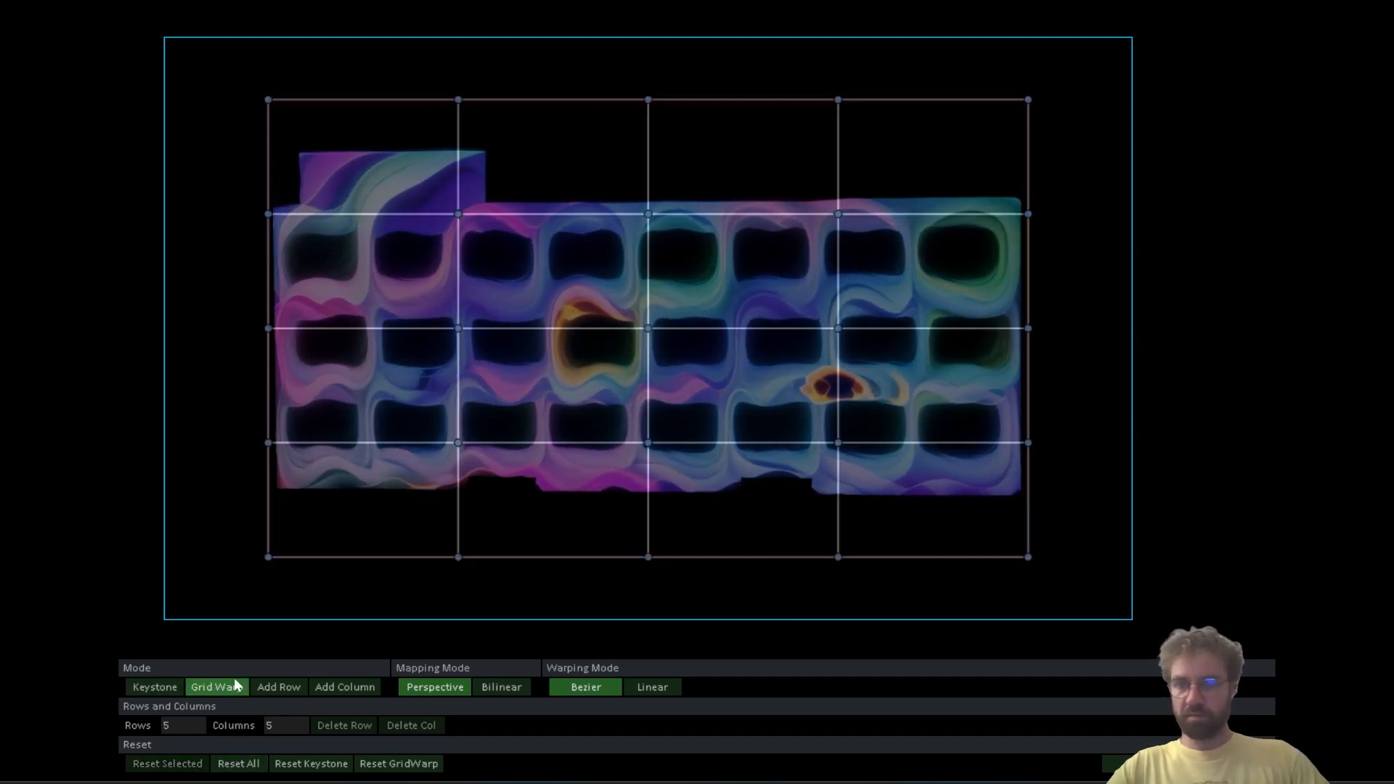
{"action": "left_click", "coordinate": [279, 687]}
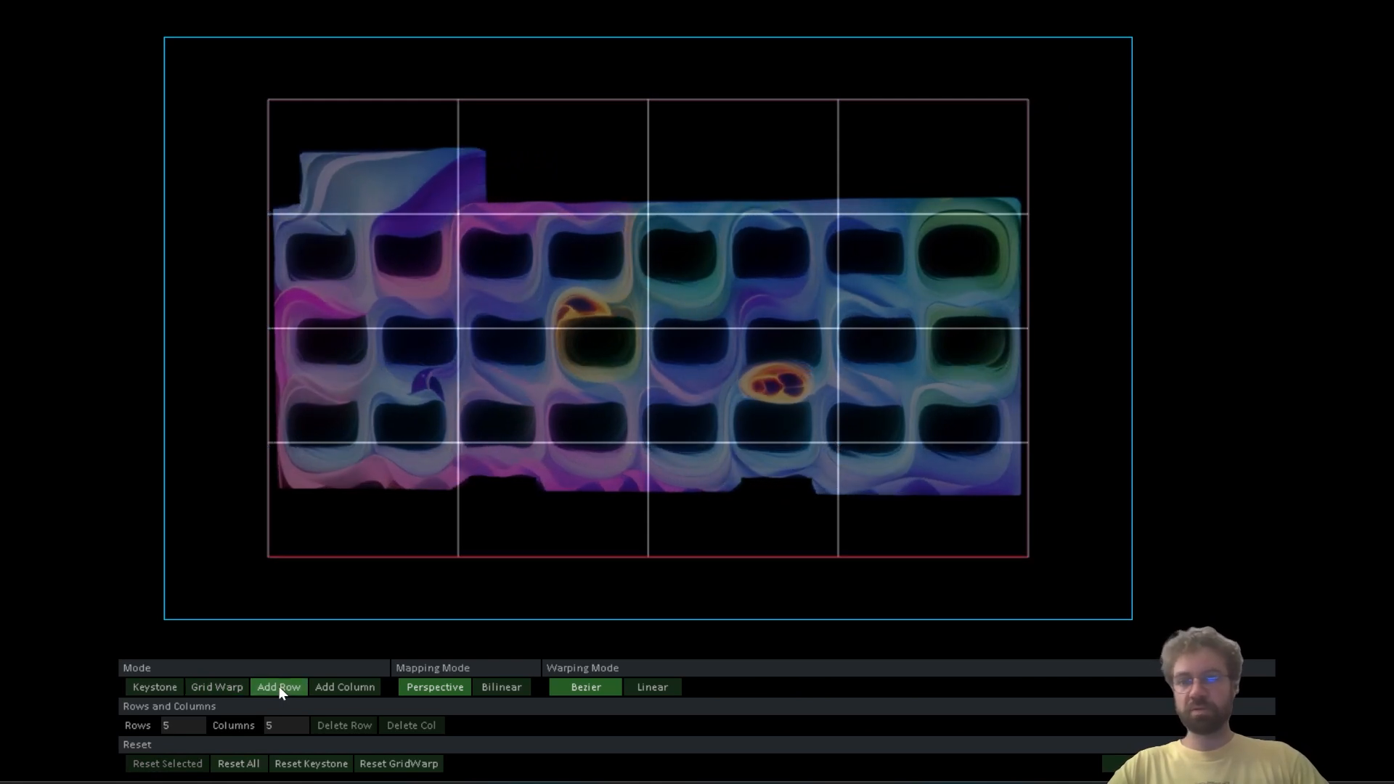
{"action": "left_click", "coordinate": [368, 259]}
{"action": "left_click", "coordinate": [345, 689]}
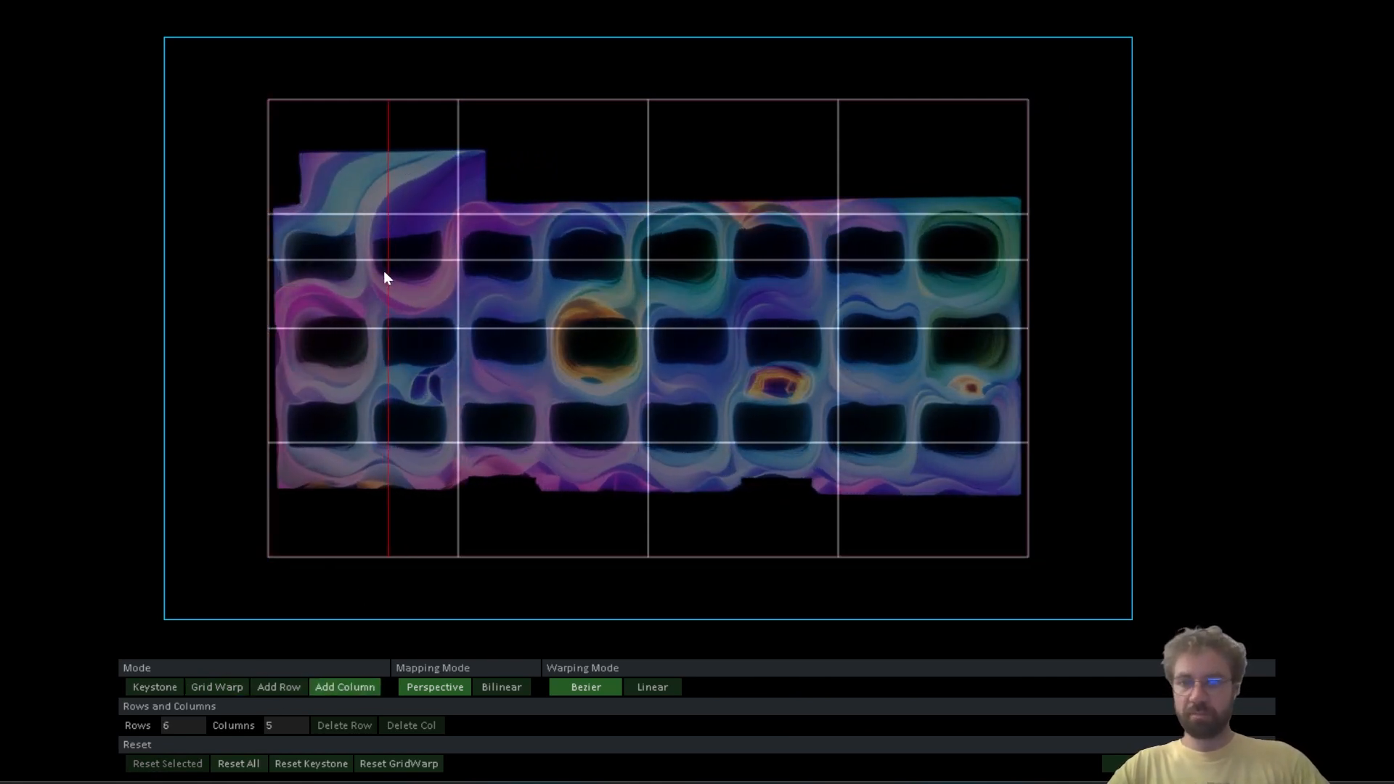
{"action": "left_click", "coordinate": [364, 273]}
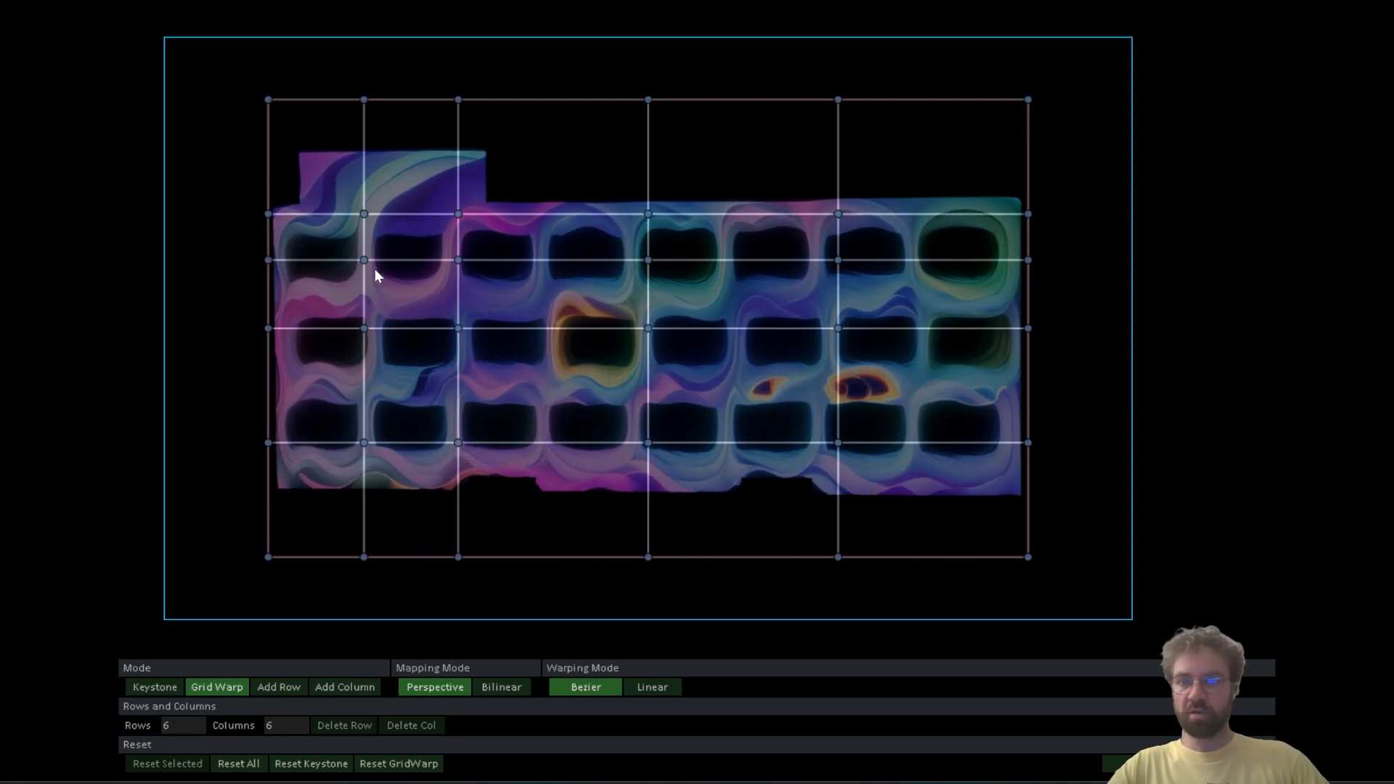
{"action": "left_click", "coordinate": [291, 687]}
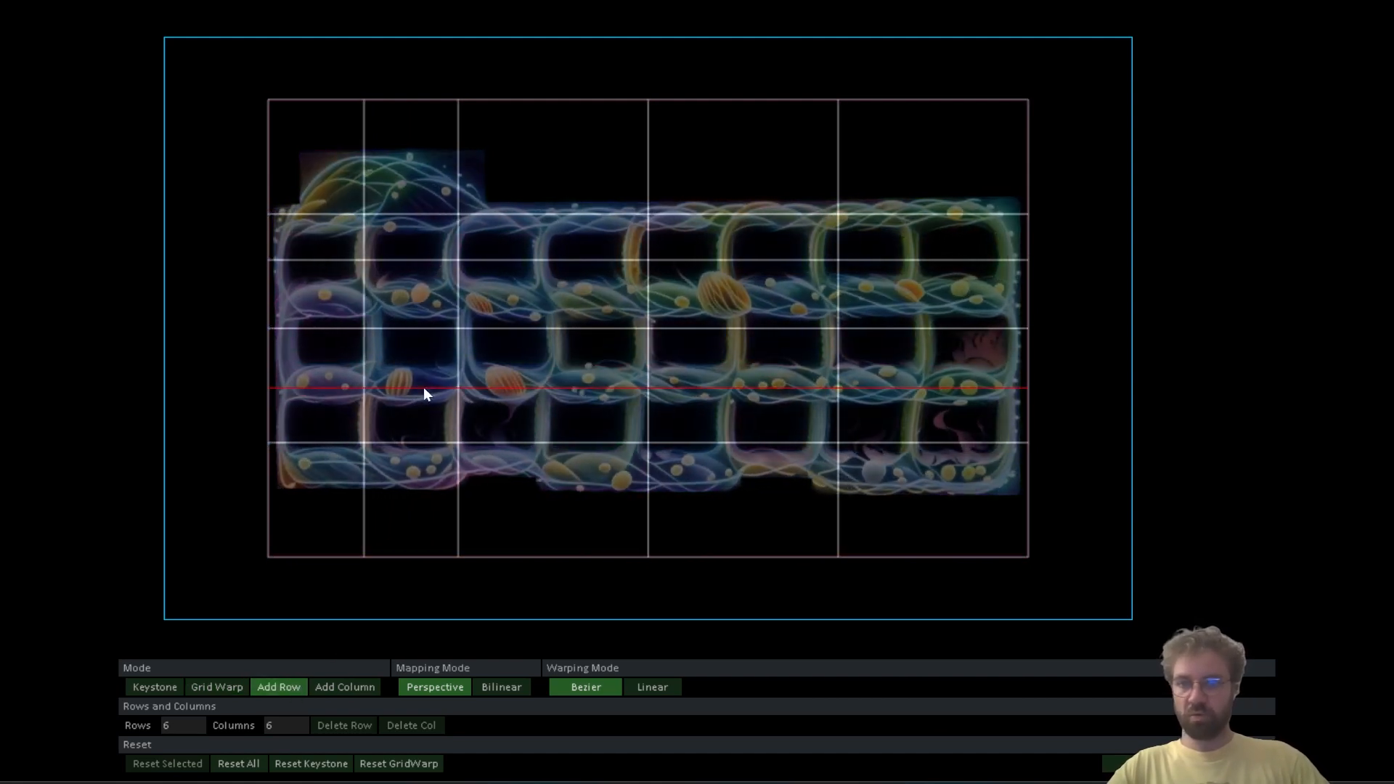
{"action": "left_click", "coordinate": [424, 388]}
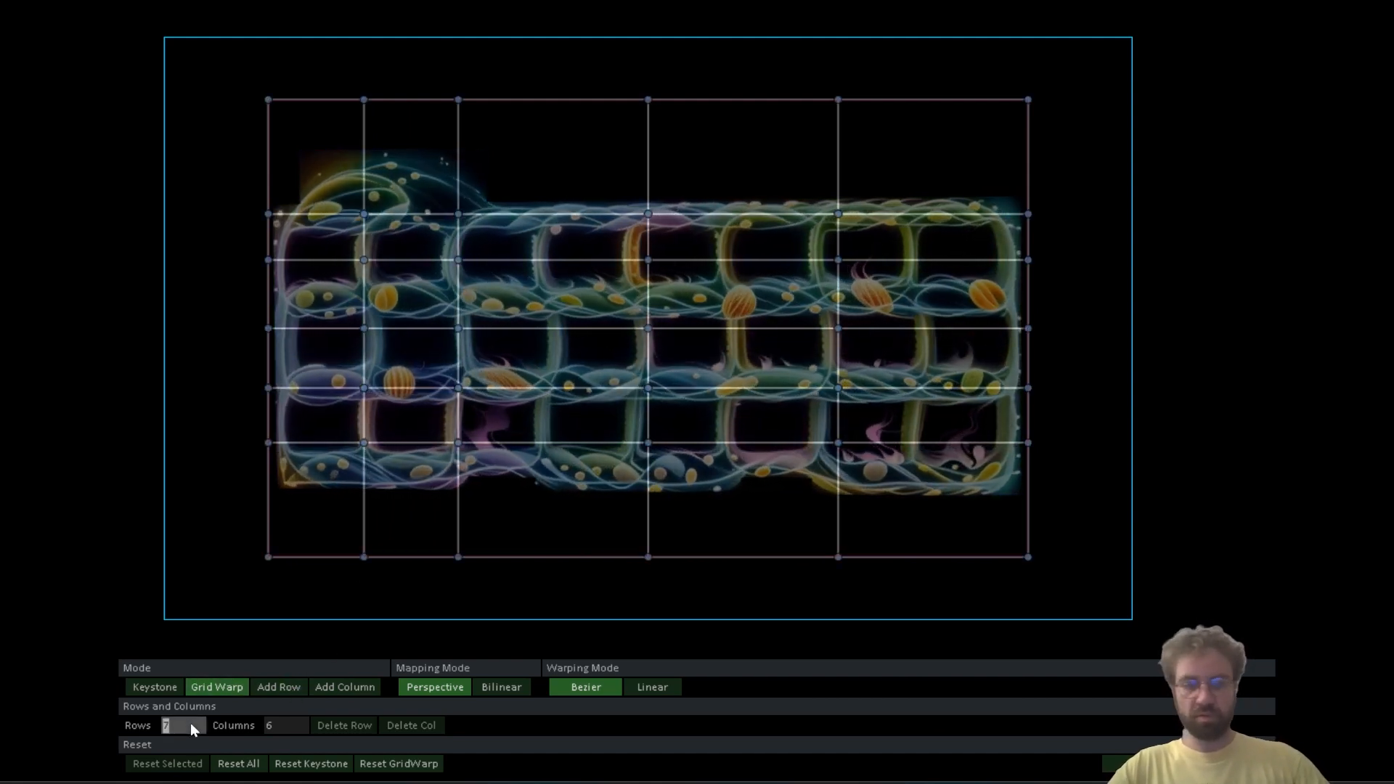
Set the warp grid to 10 rows and 10 columns.
{"action": "type", "text": "10"}
{"action": "key", "text": "Return"}
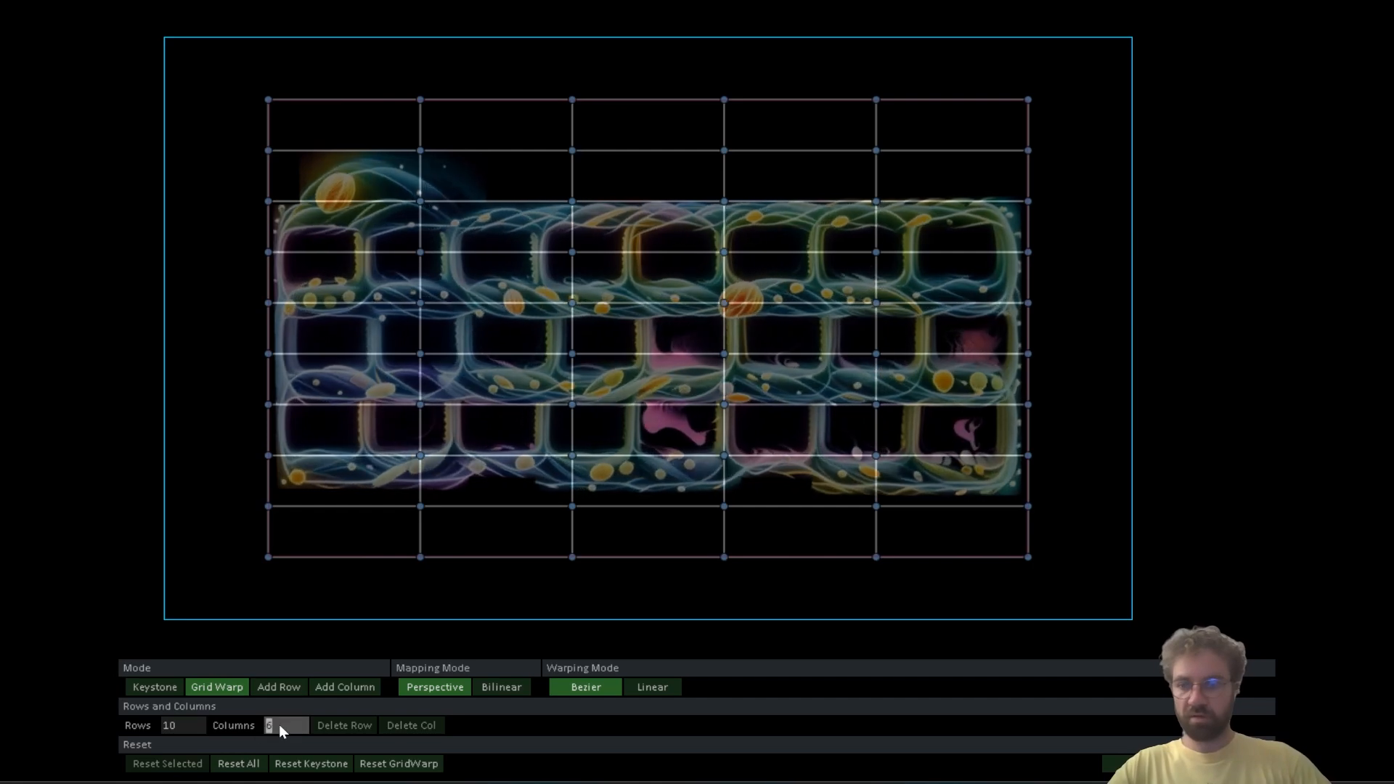
{"action": "left_click", "coordinate": [301, 725]}
{"action": "type", "text": "10"}
{"action": "key", "text": "Return"}
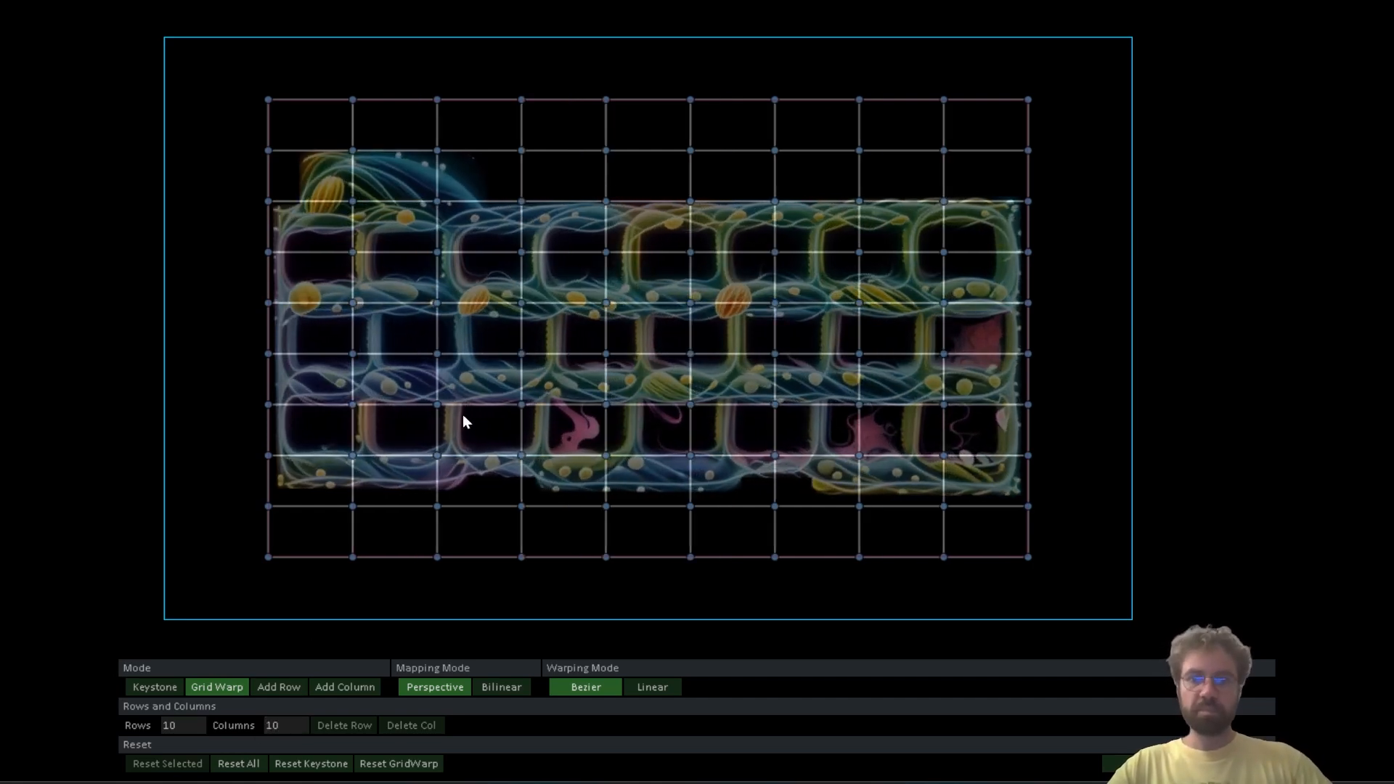
Try displacing several interior points of the warp grid, then reset all warping.
{"action": "left_click_drag", "start_coordinate": [521, 202], "coordinate": [590, 206]}
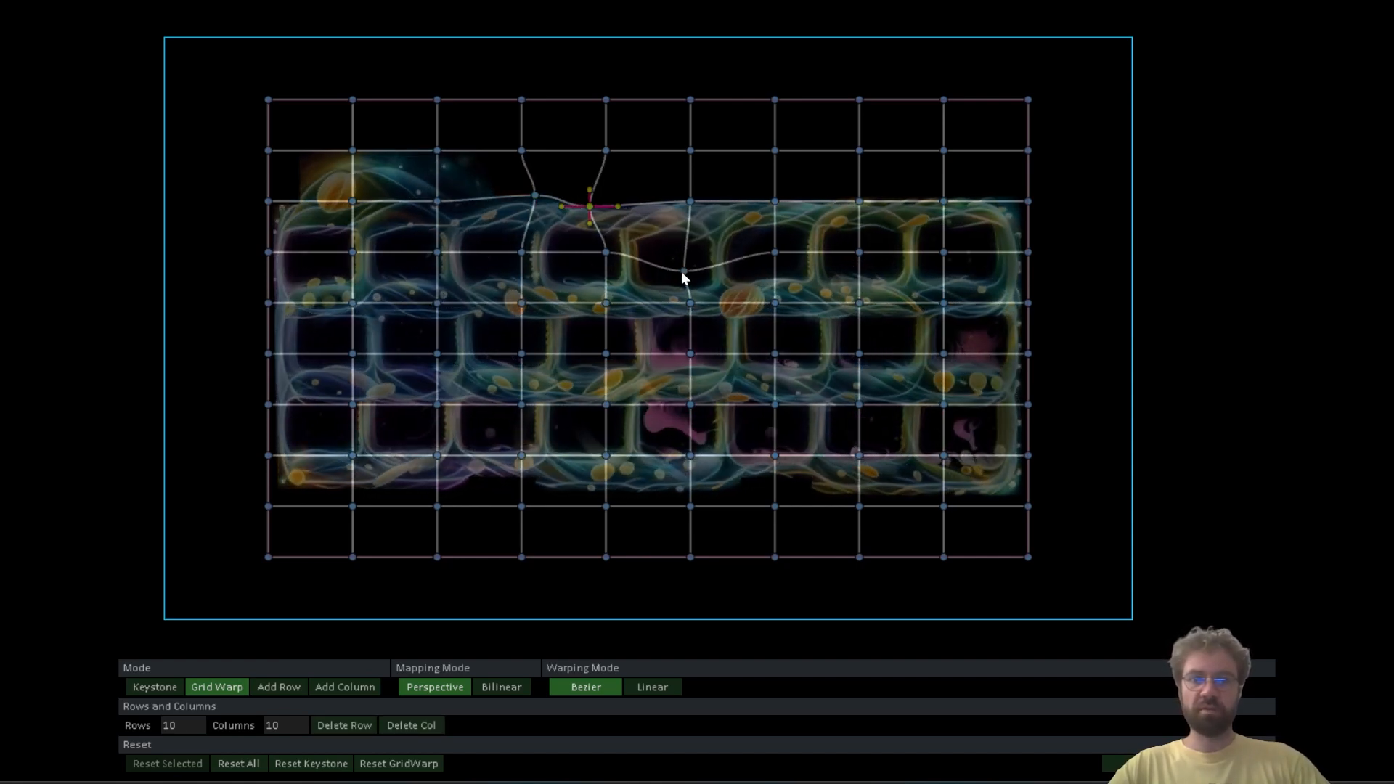
{"action": "left_click", "coordinate": [690, 252]}
{"action": "mouse_move", "coordinate": [860, 354]}
{"action": "left_mouse_down"}
{"action": "mouse_move", "coordinate": [834, 354]}
{"action": "mouse_move", "coordinate": [846, 355]}
{"action": "left_mouse_up"}
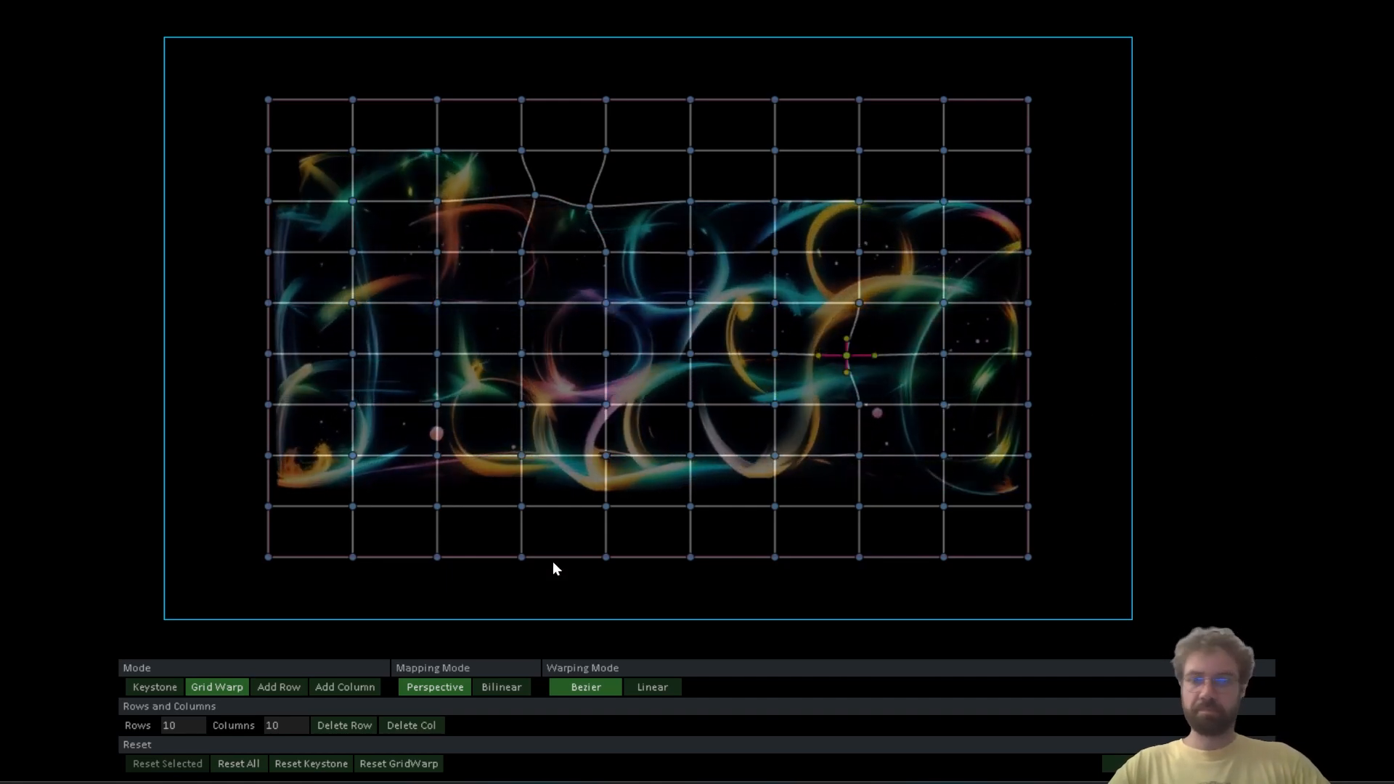
{"action": "left_click", "coordinate": [254, 764]}
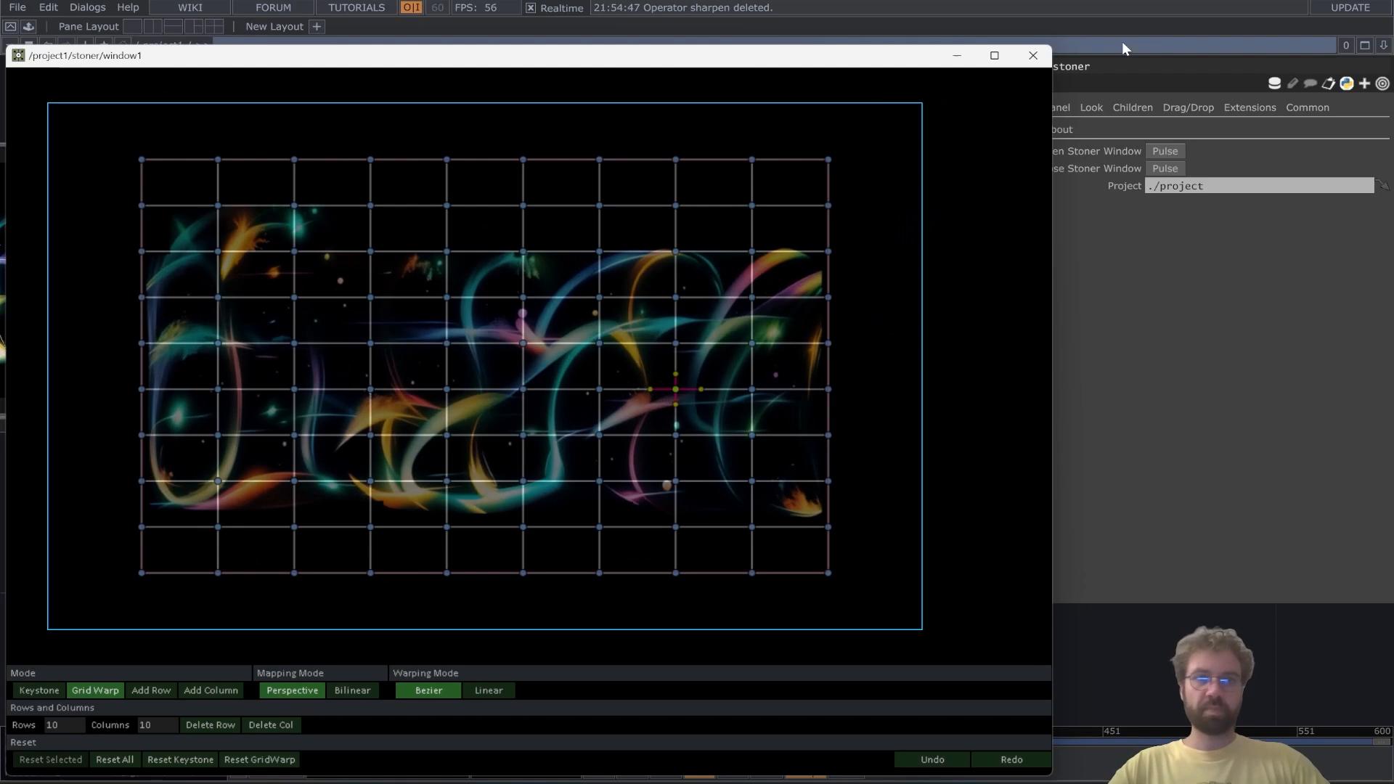
Close the Stoner window and select the window1 component that follows null2.
{"action": "left_click", "coordinate": [1034, 55]}
{"action": "scroll", "coordinate": [327, 571], "scroll_direction": "down", "scroll_amount": 2}
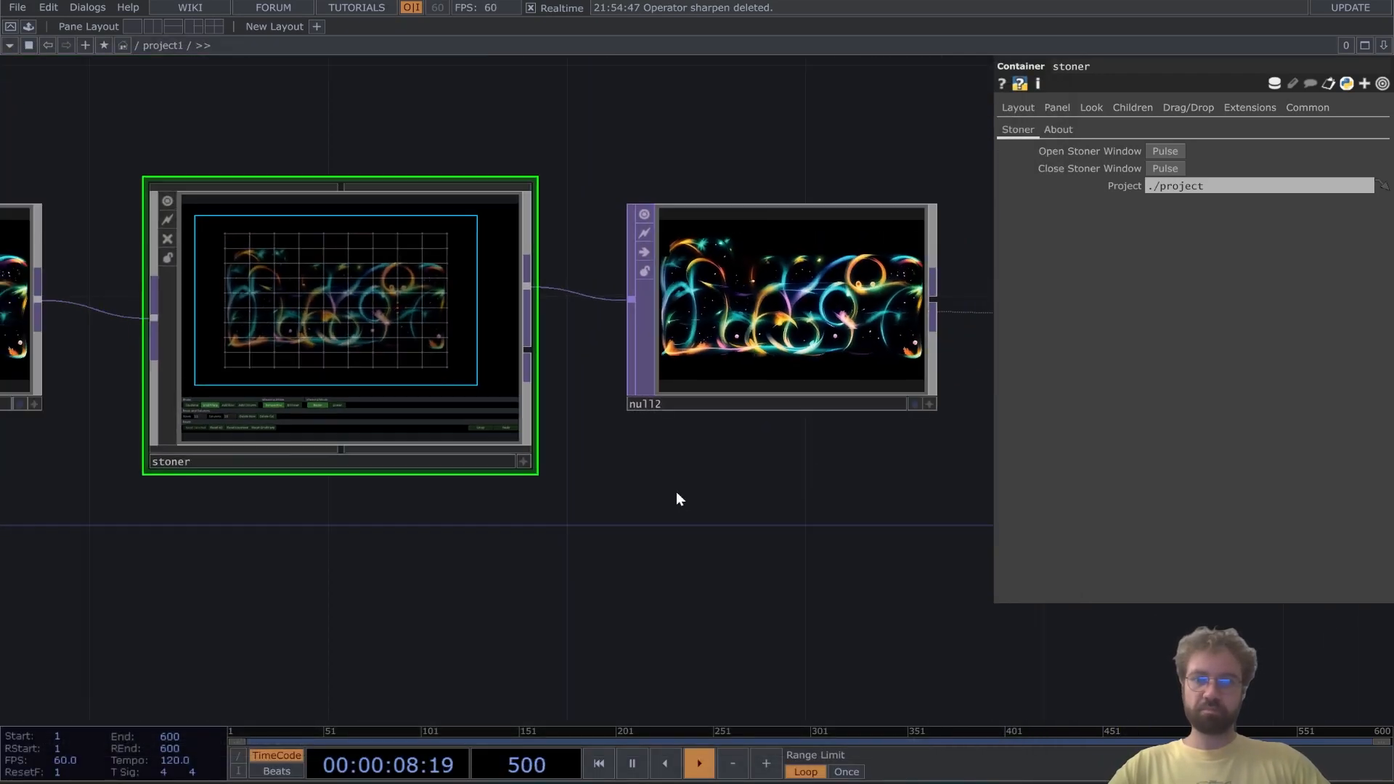
{"action": "left_click_drag", "start_coordinate": [713, 487], "coordinate": [286, 511]}
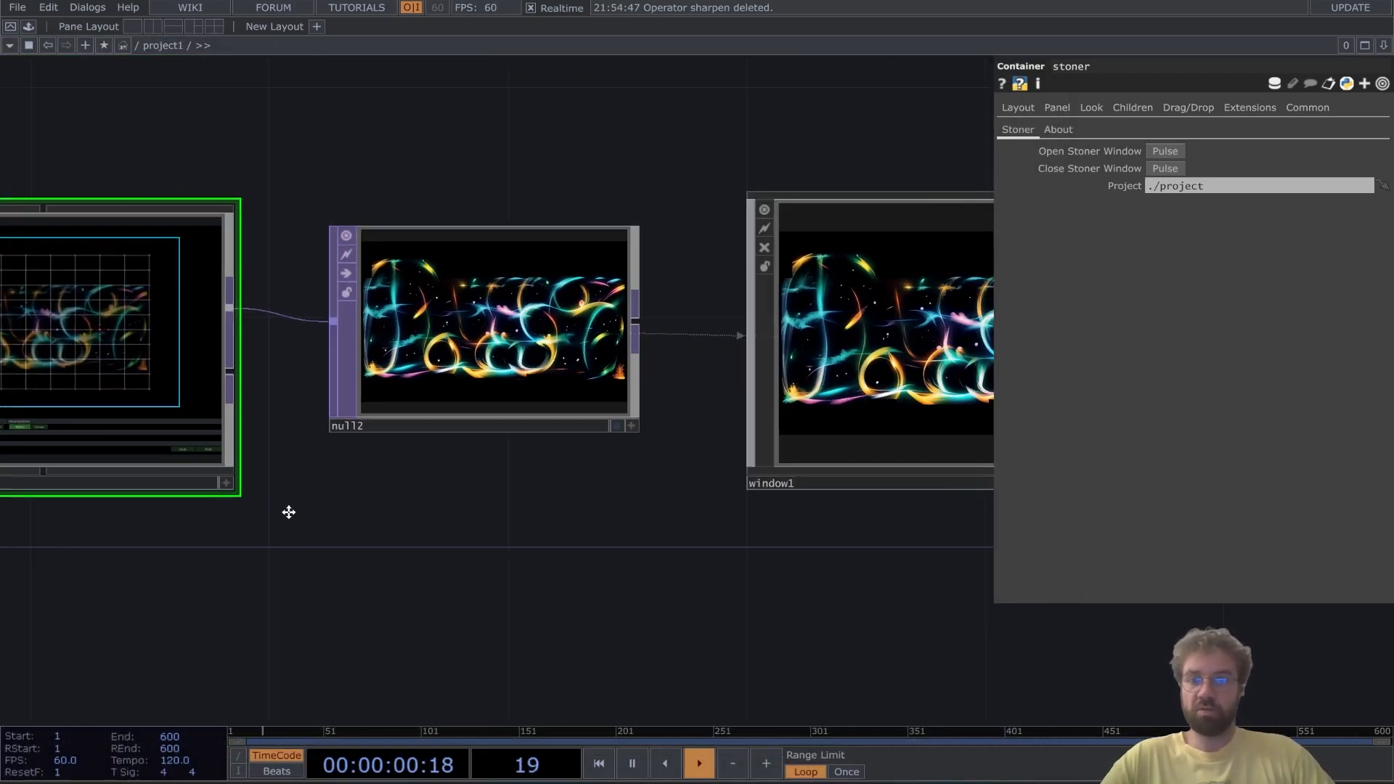
{"action": "left_click", "coordinate": [586, 382]}
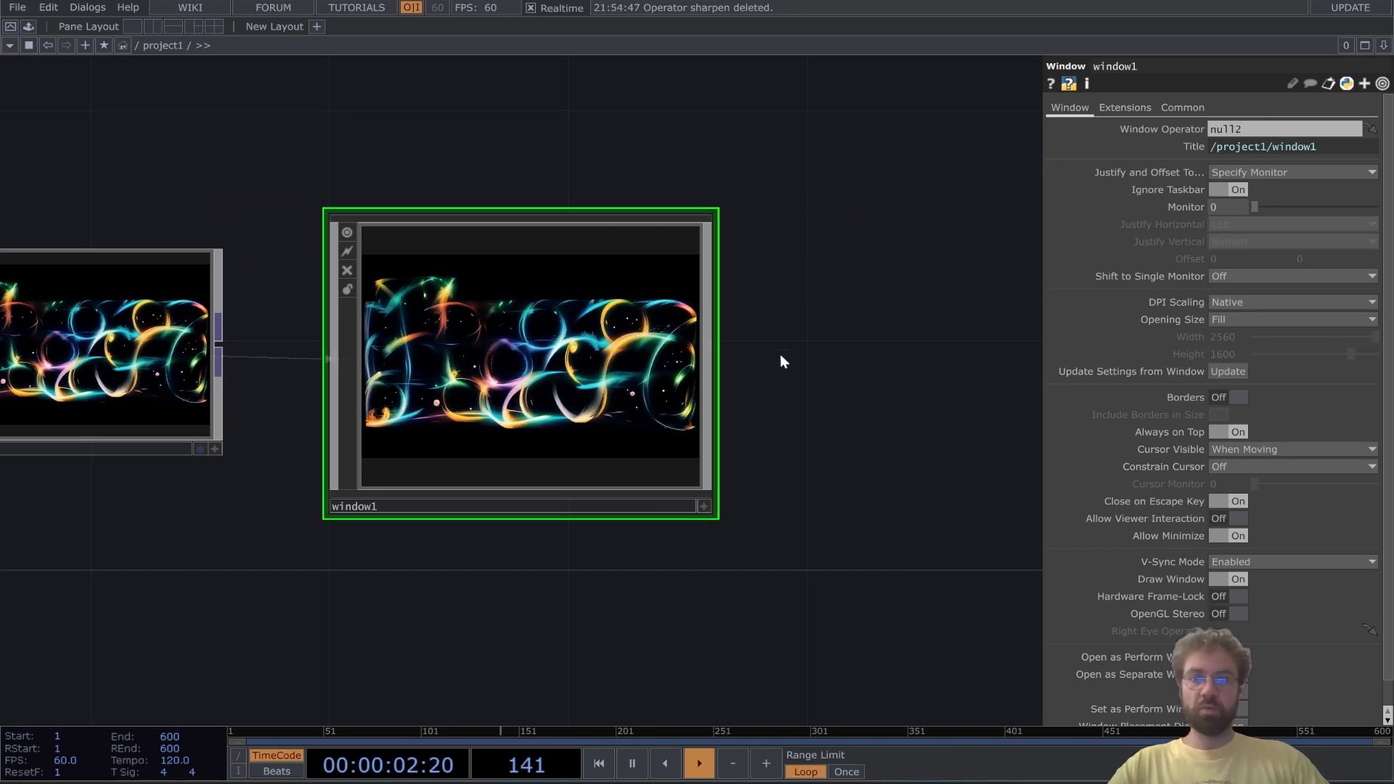
Look up the Window component by searching "wind" among the COMPs in the operator creation dialog, then close it without adding one.
{"action": "key", "text": "Tab"}
{"action": "left_click", "coordinate": [618, 103]}
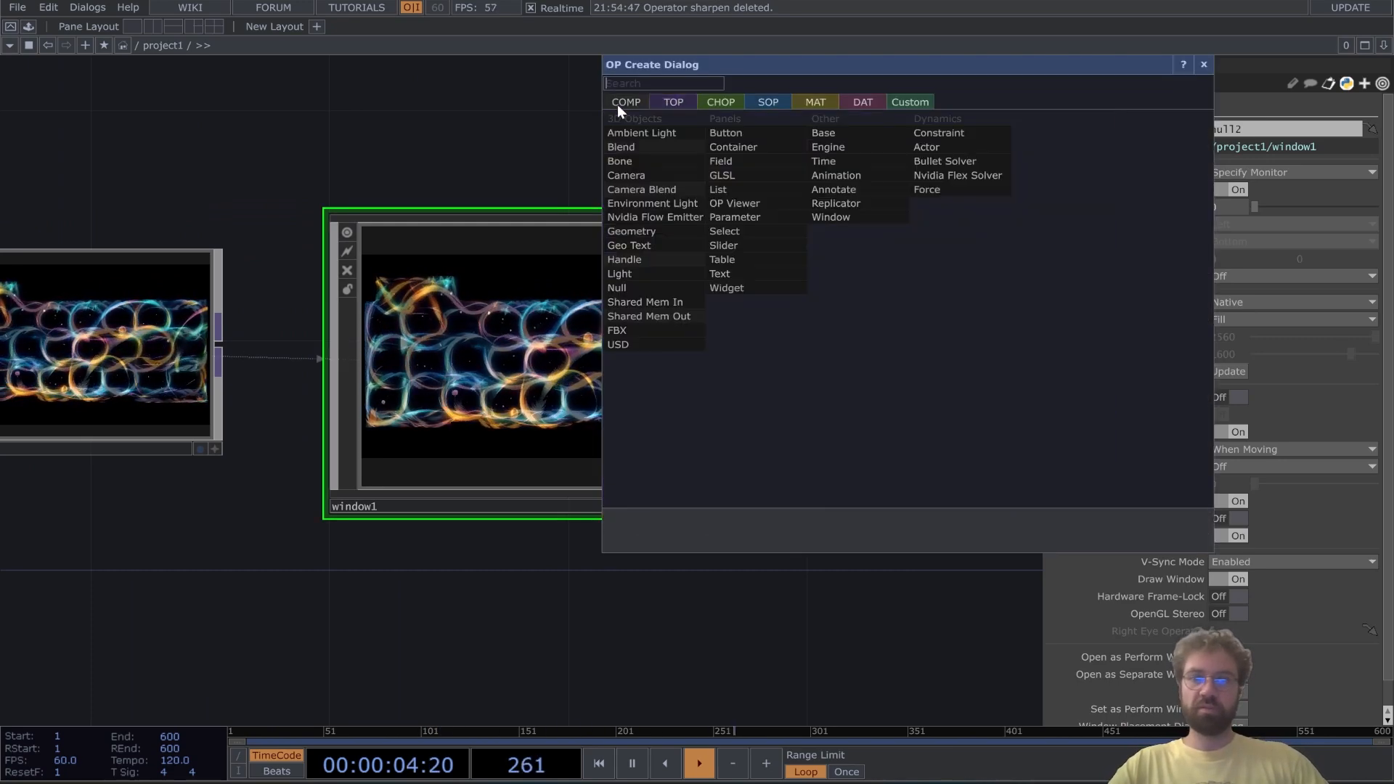
{"action": "type", "text": "wind"}
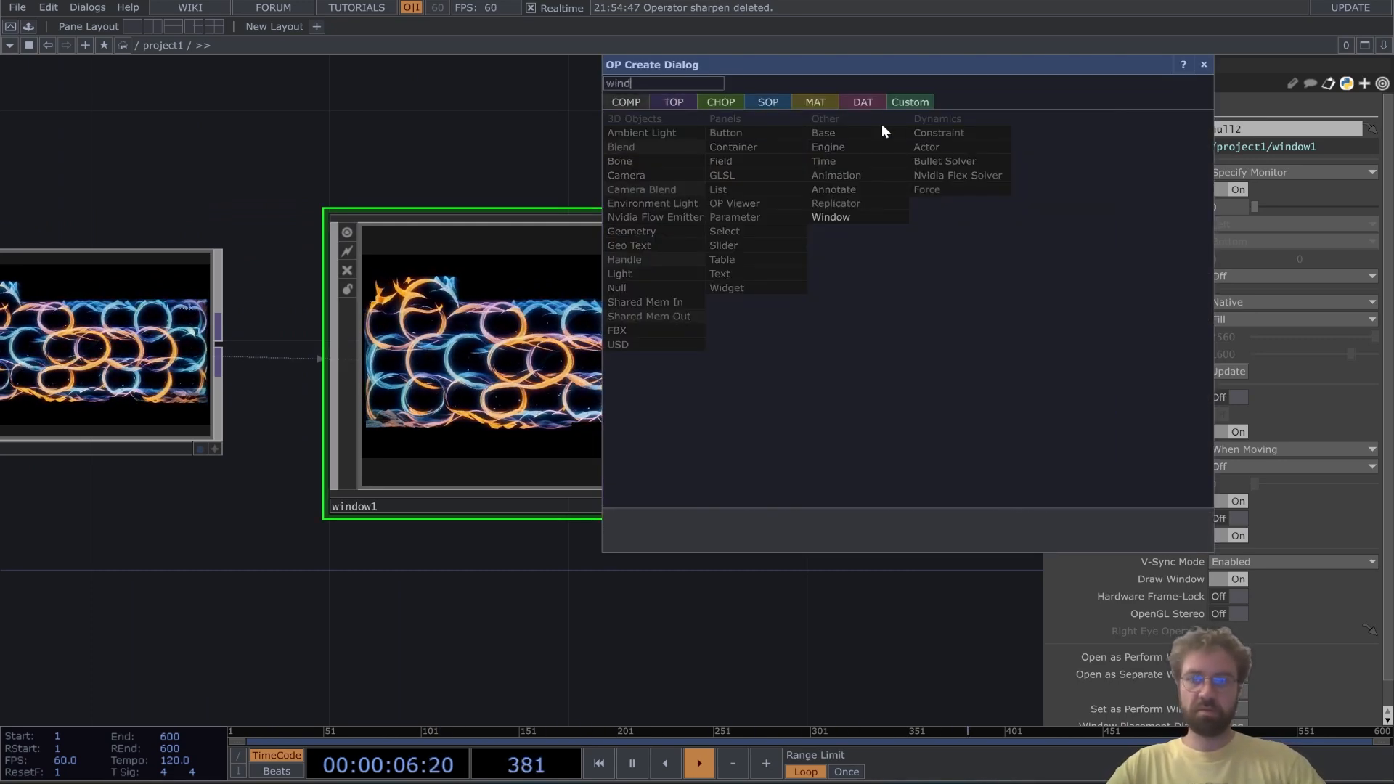
{"action": "left_click", "coordinate": [495, 167]}
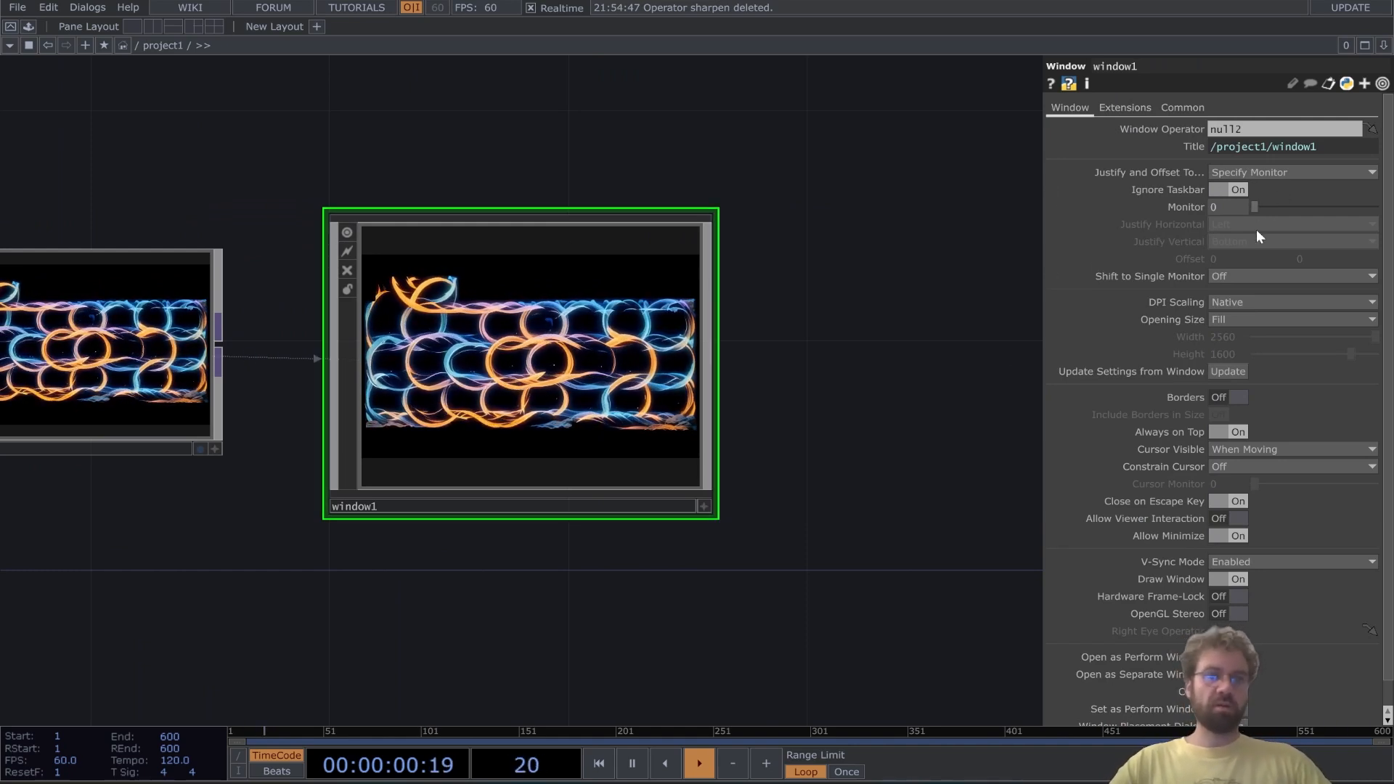
Set window1's Monitor to 0 and preview the mapped output twice as a separate window, closing it each time.
{"action": "scroll", "coordinate": [560, 193], "scroll_direction": "up", "scroll_amount": 3}
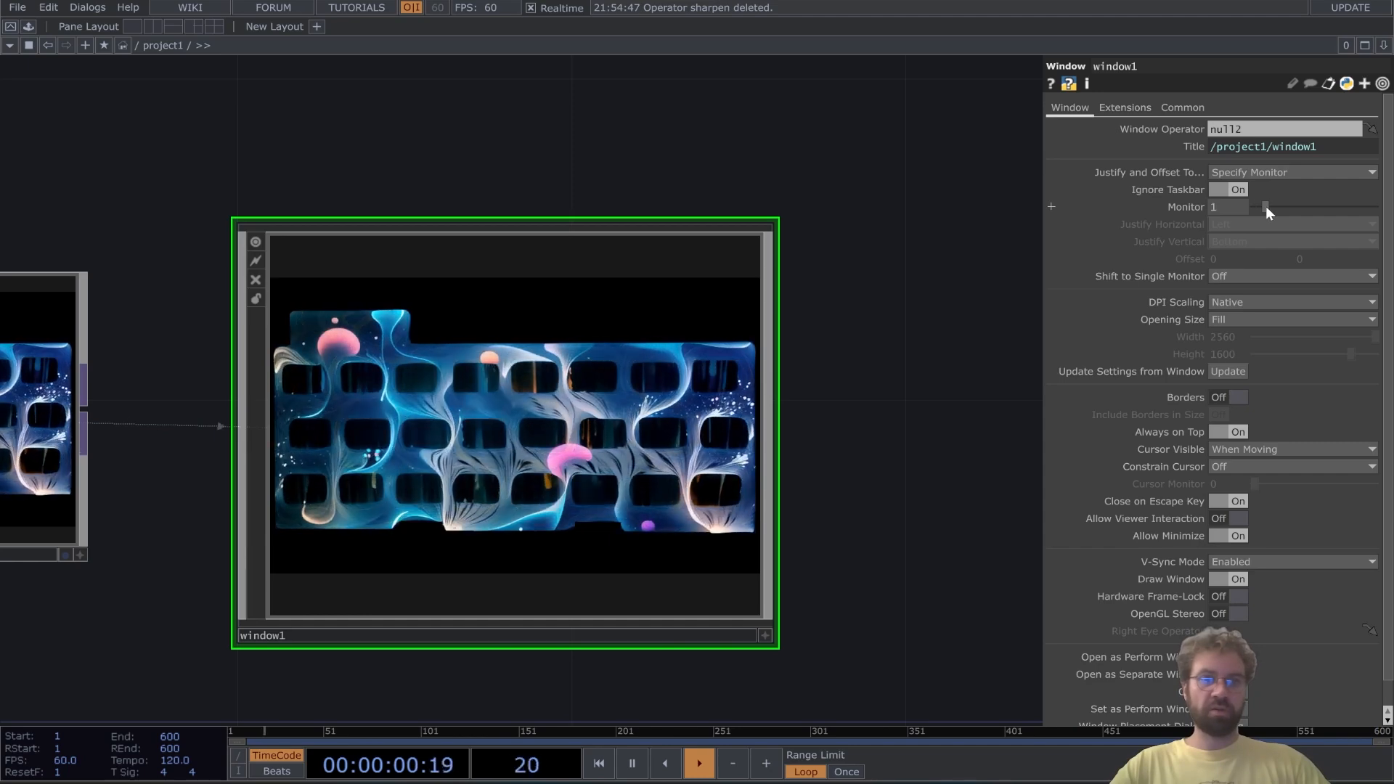
{"action": "mouse_move", "coordinate": [1266, 206]}
{"action": "left_mouse_down"}
{"action": "mouse_move", "coordinate": [1334, 207]}
{"action": "mouse_move", "coordinate": [1252, 207]}
{"action": "left_mouse_up"}
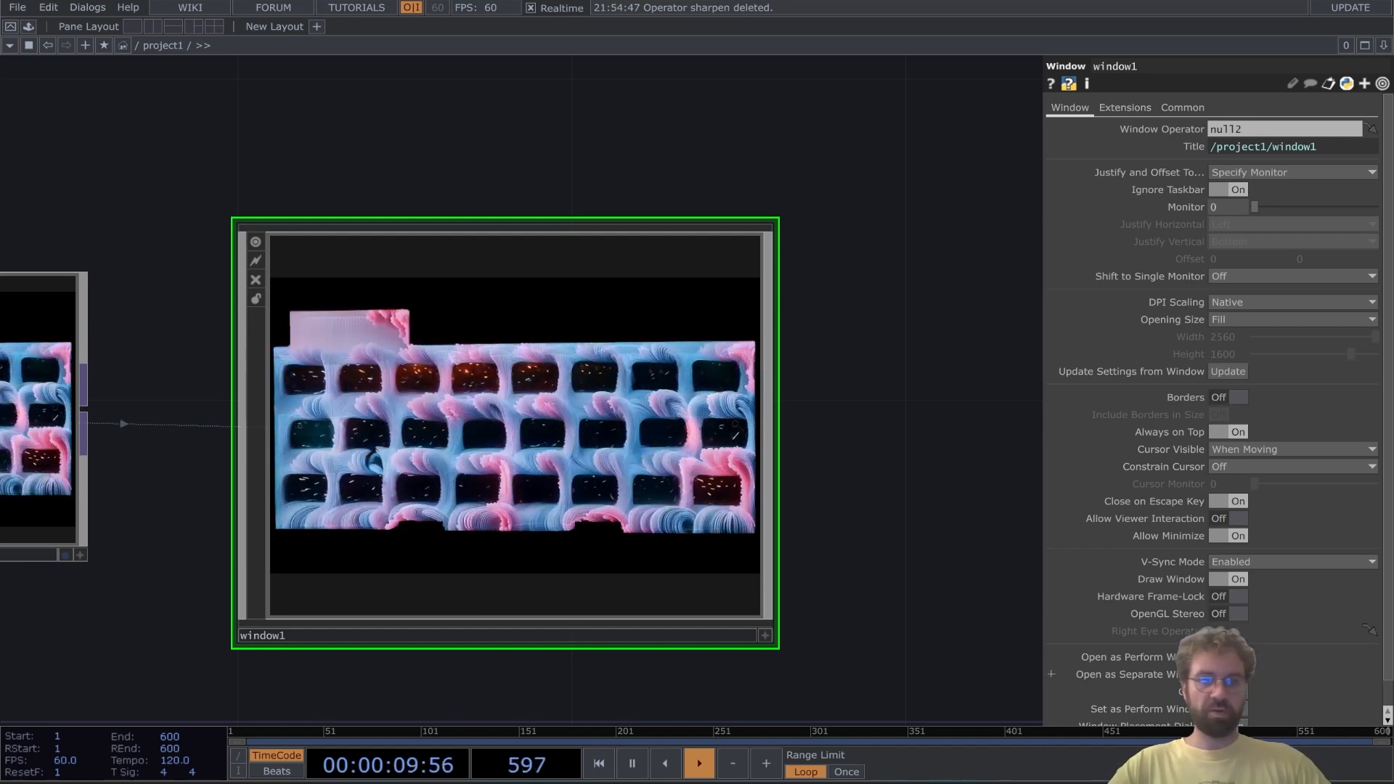
{"action": "left_click", "coordinate": [1228, 674]}
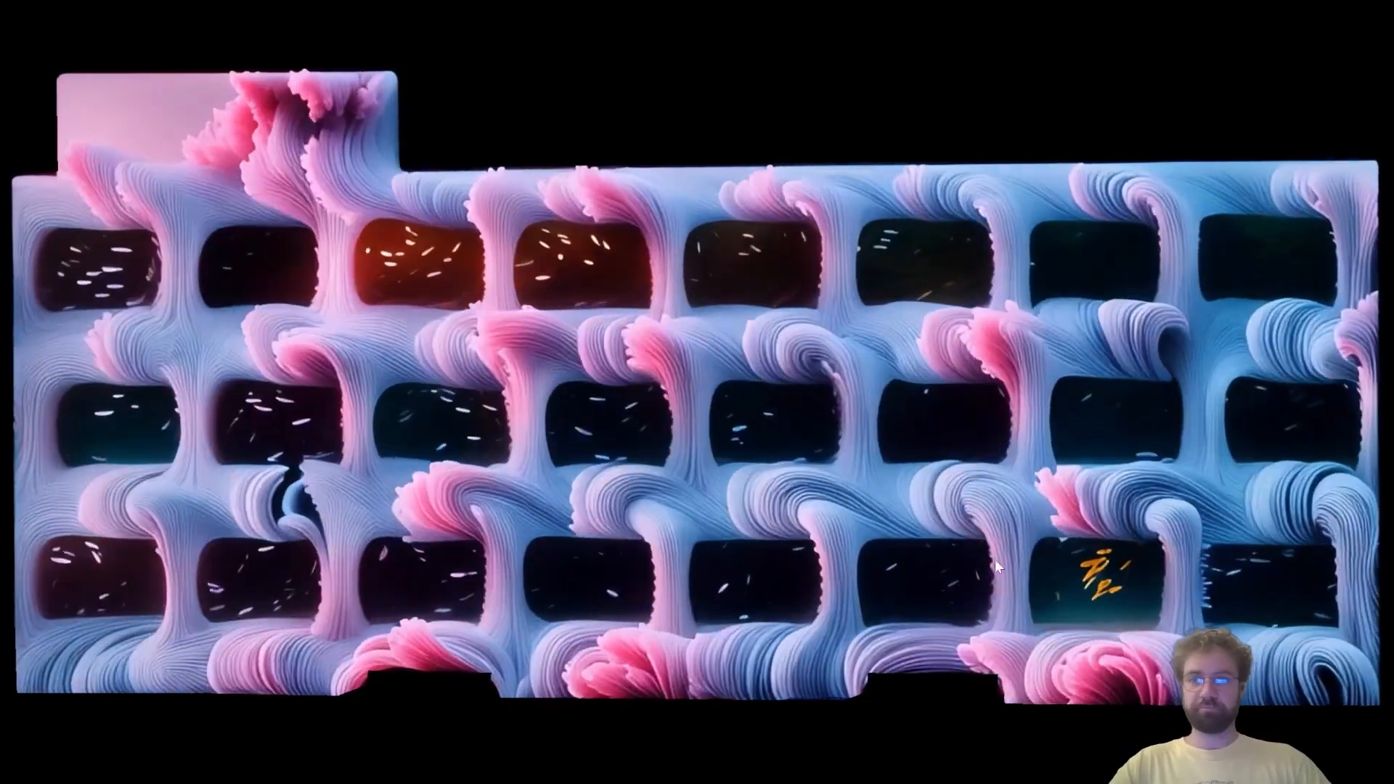
{"action": "key", "text": "Escape"}
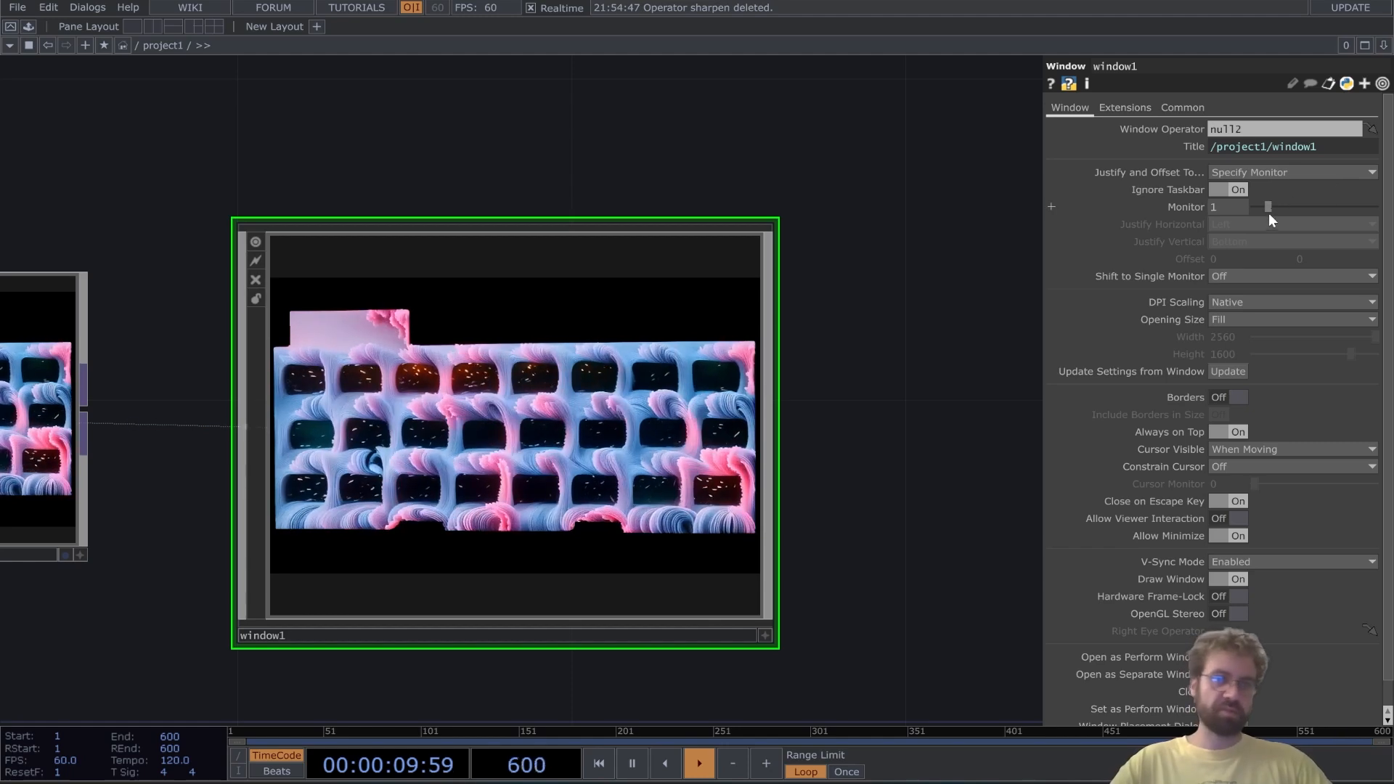
{"action": "left_click_drag", "start_coordinate": [1268, 207], "coordinate": [1251, 207]}
{"action": "left_click", "coordinate": [1227, 674]}
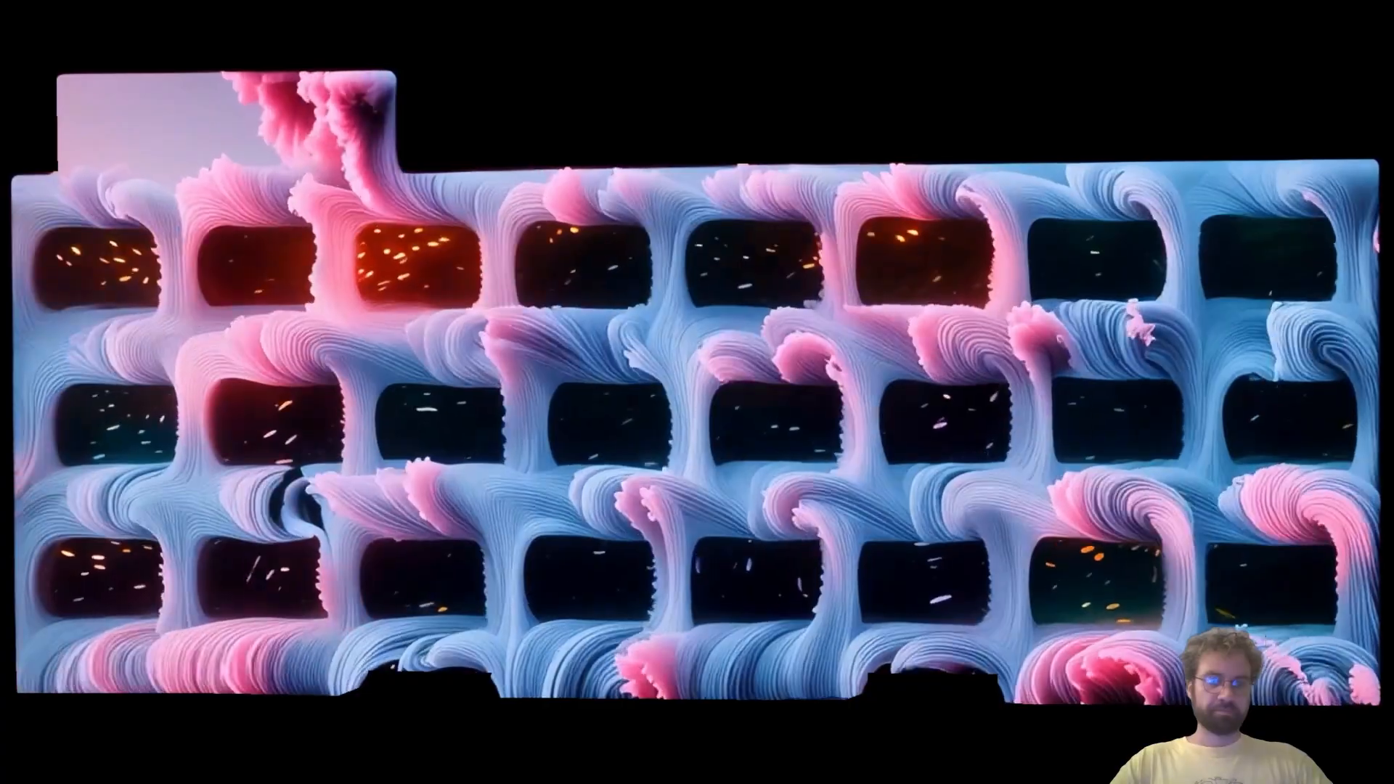
{"action": "key", "text": "Escape"}
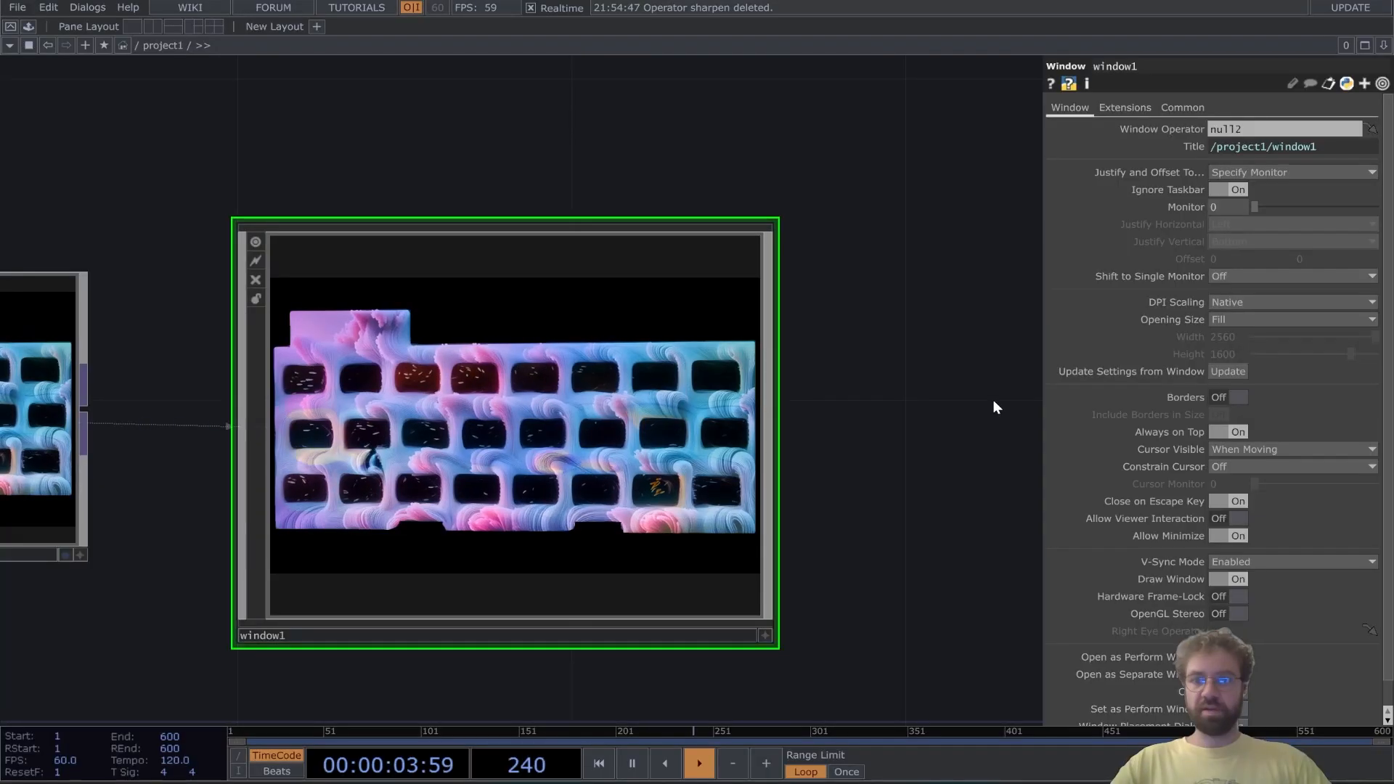
{"action": "scroll", "coordinate": [888, 365], "scroll_direction": "down", "scroll_amount": 4}
{"action": "scroll", "coordinate": [913, 329], "scroll_direction": "down", "scroll_amount": 6}
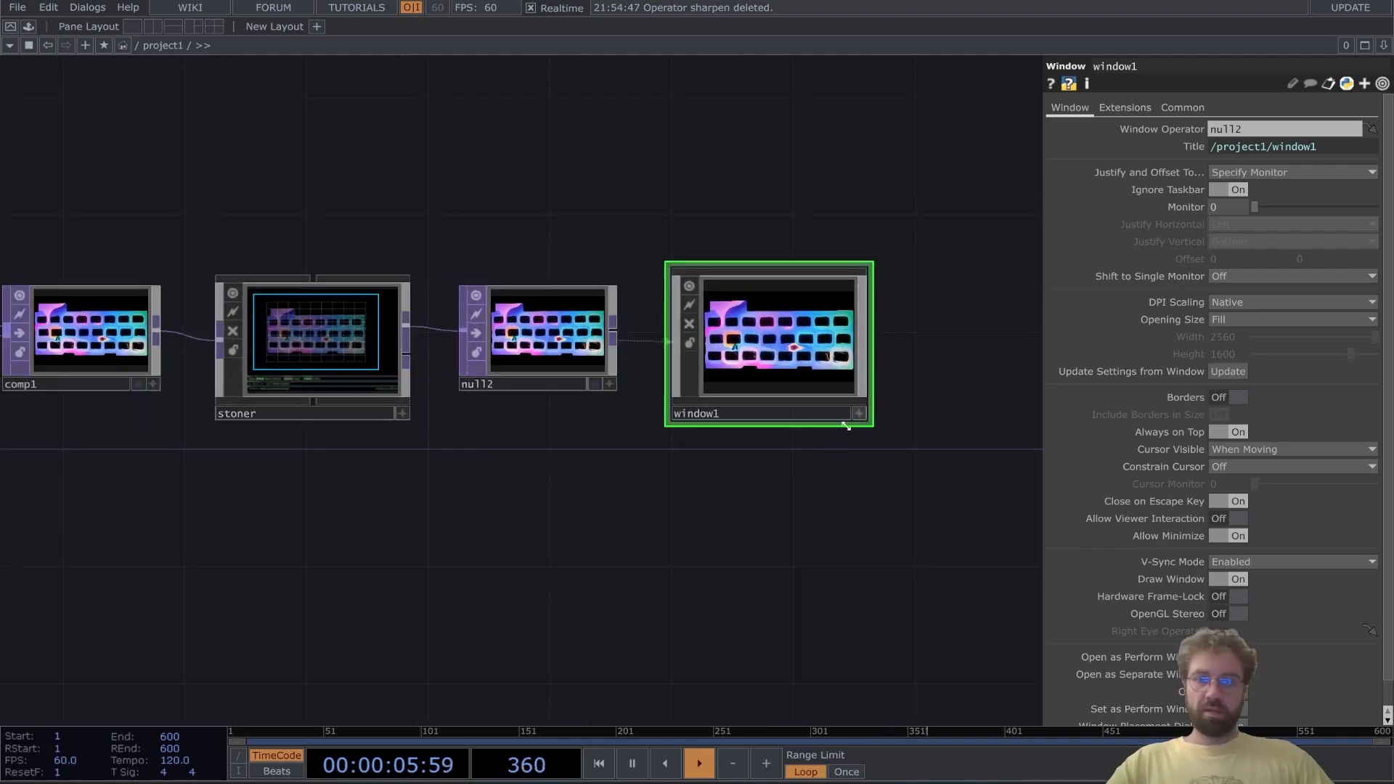
{"action": "scroll", "coordinate": [792, 465], "scroll_direction": "up", "scroll_amount": 5}
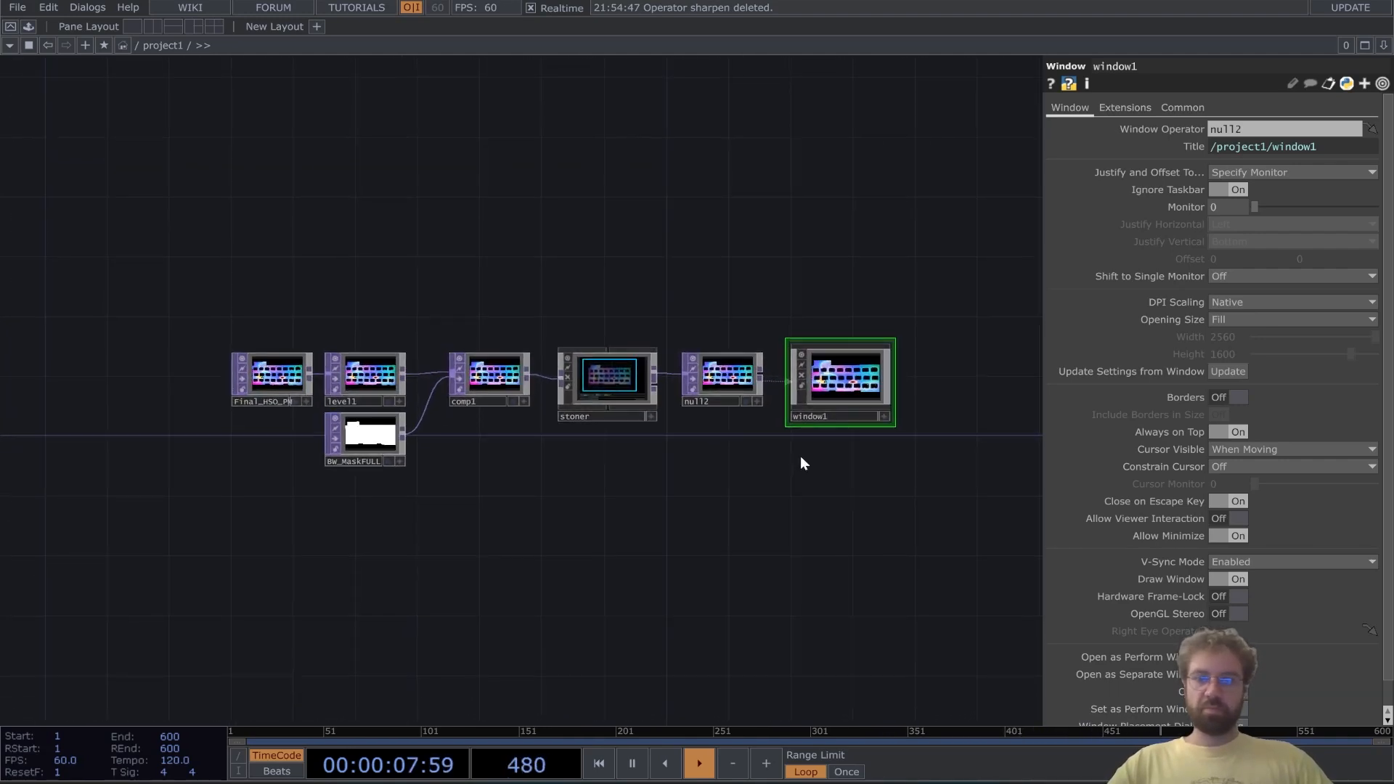